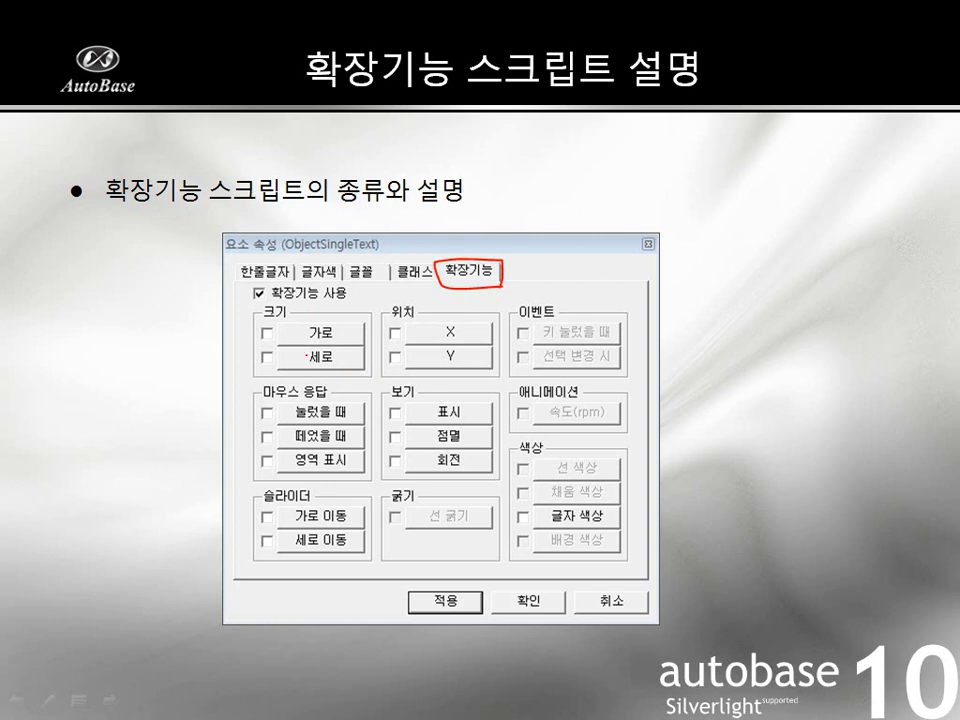
{"action": "mouse_move", "coordinate": [255, 359]}
{"action": "left_mouse_down"}
{"action": "mouse_move", "coordinate": [304, 380]}
{"action": "mouse_move", "coordinate": [369, 374]}
{"action": "mouse_move", "coordinate": [370, 318]}
{"action": "mouse_move", "coordinate": [290, 311]}
{"action": "left_mouse_up"}
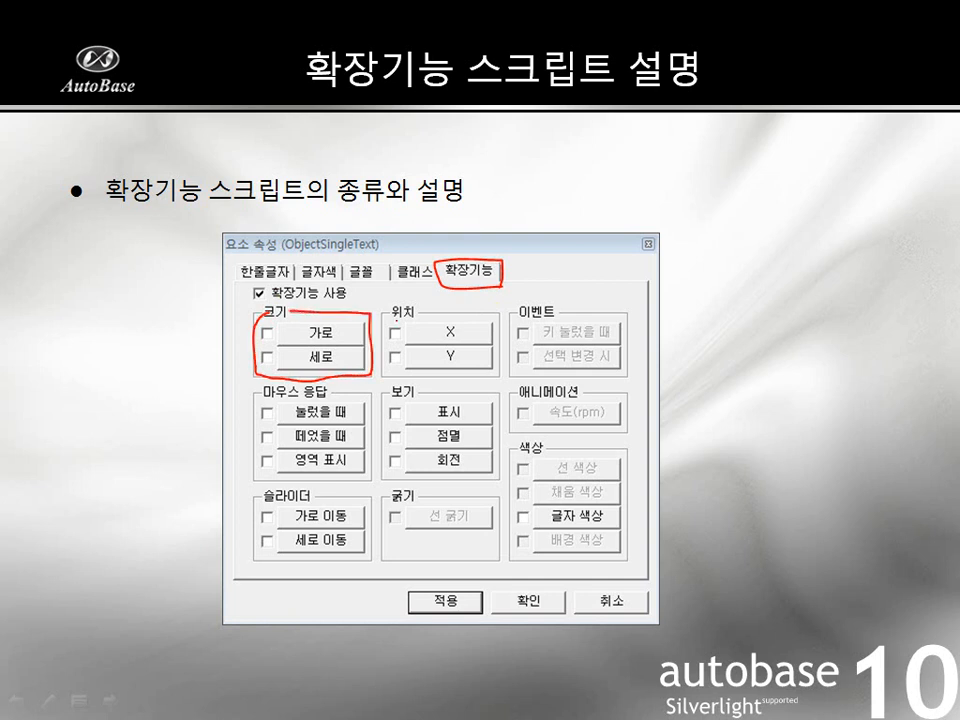
{"action": "mouse_move", "coordinate": [376, 350]}
{"action": "left_mouse_down"}
{"action": "mouse_move", "coordinate": [429, 377]}
{"action": "mouse_move", "coordinate": [496, 340]}
{"action": "mouse_move", "coordinate": [408, 305]}
{"action": "left_mouse_up"}
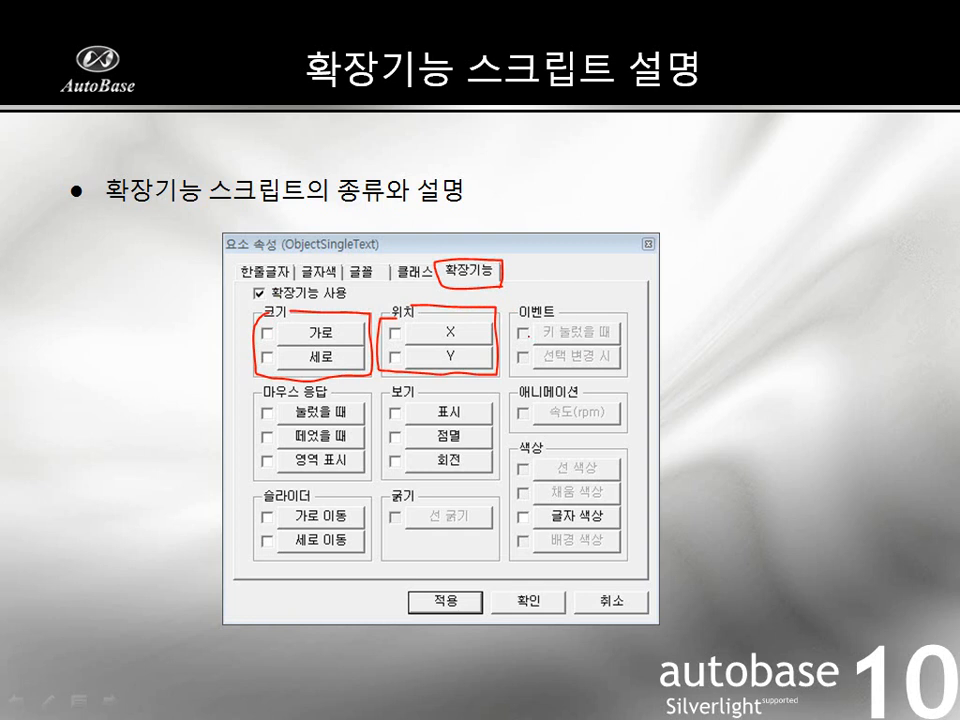
{"action": "mouse_move", "coordinate": [510, 312]}
{"action": "left_mouse_down"}
{"action": "mouse_move", "coordinate": [508, 352]}
{"action": "mouse_move", "coordinate": [583, 376]}
{"action": "left_mouse_up"}
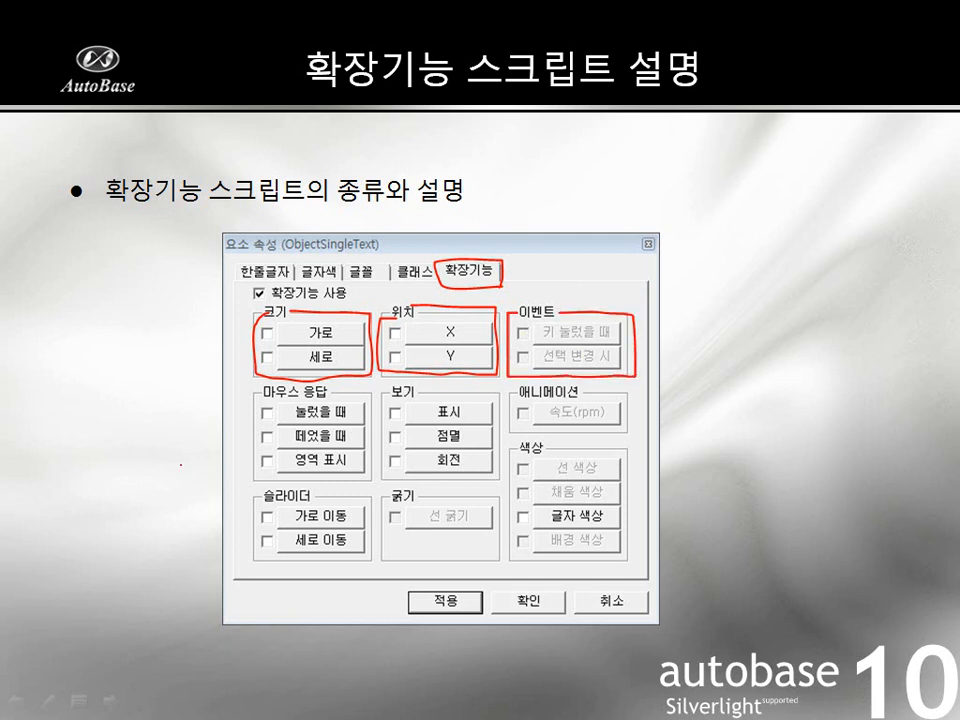
{"action": "left_click_drag", "start_coordinate": [256, 395], "coordinate": [253, 444]}
{"action": "left_click_drag", "start_coordinate": [380, 477], "coordinate": [357, 393]}
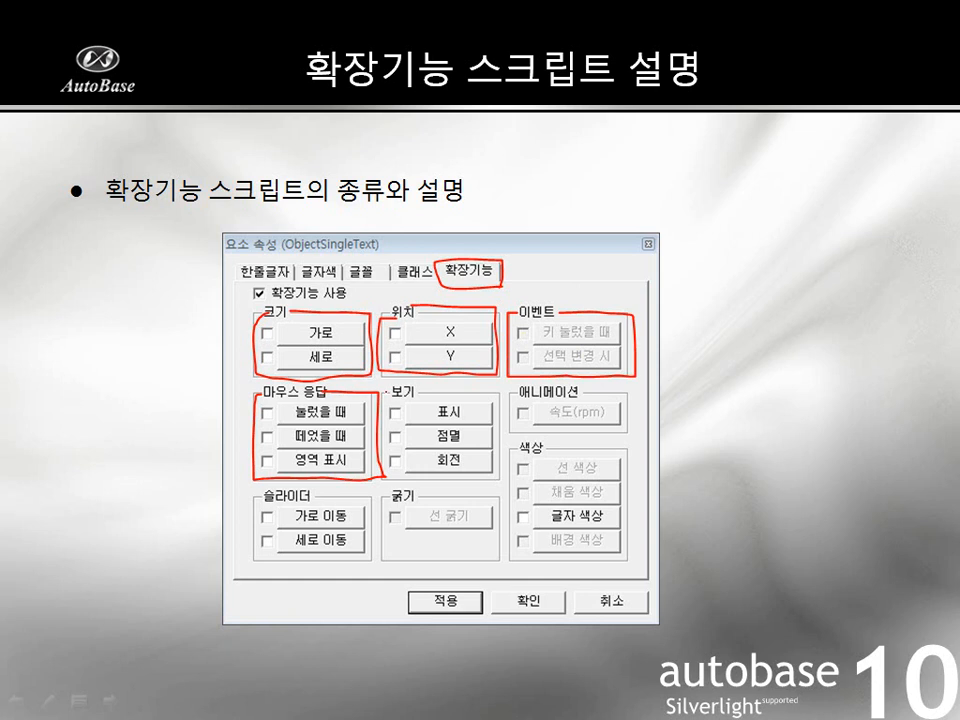
{"action": "mouse_move", "coordinate": [380, 390]}
{"action": "left_mouse_down"}
{"action": "mouse_move", "coordinate": [383, 432]}
{"action": "mouse_move", "coordinate": [440, 472]}
{"action": "mouse_move", "coordinate": [492, 473]}
{"action": "mouse_move", "coordinate": [500, 425]}
{"action": "mouse_move", "coordinate": [450, 389]}
{"action": "left_mouse_up"}
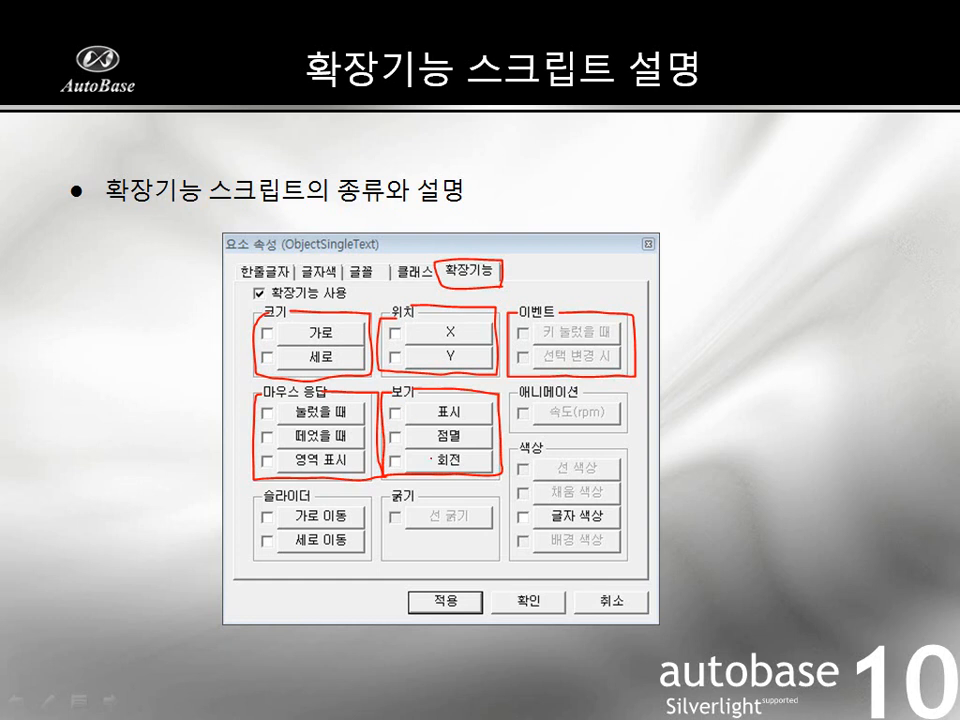
{"action": "mouse_move", "coordinate": [630, 427]}
{"action": "left_mouse_down"}
{"action": "mouse_move", "coordinate": [568, 430]}
{"action": "mouse_move", "coordinate": [514, 396]}
{"action": "mouse_move", "coordinate": [572, 381]}
{"action": "mouse_move", "coordinate": [622, 418]}
{"action": "left_mouse_up"}
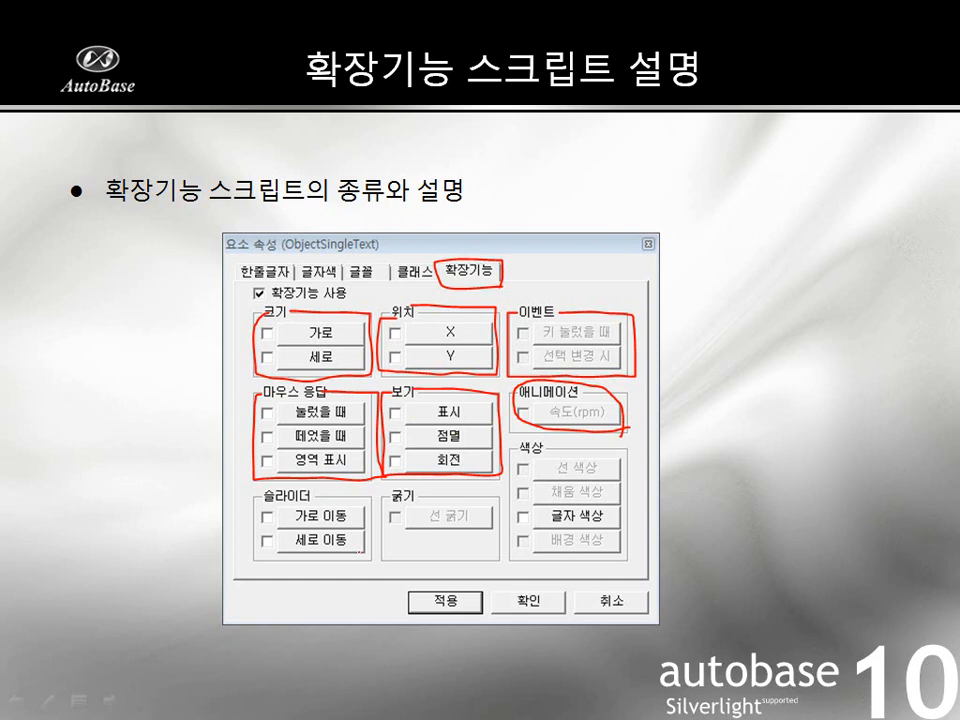
{"action": "mouse_move", "coordinate": [357, 551]}
{"action": "left_mouse_down"}
{"action": "mouse_move", "coordinate": [226, 530]}
{"action": "mouse_move", "coordinate": [300, 490]}
{"action": "mouse_move", "coordinate": [359, 505]}
{"action": "left_mouse_up"}
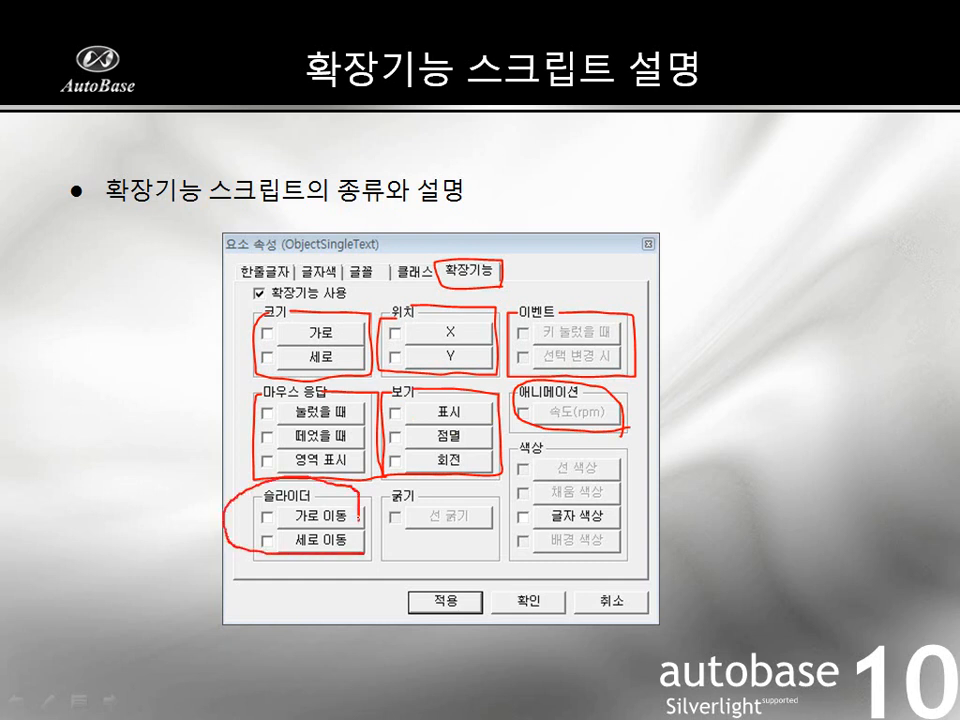
{"action": "left_click_drag", "start_coordinate": [344, 553], "coordinate": [335, 560]}
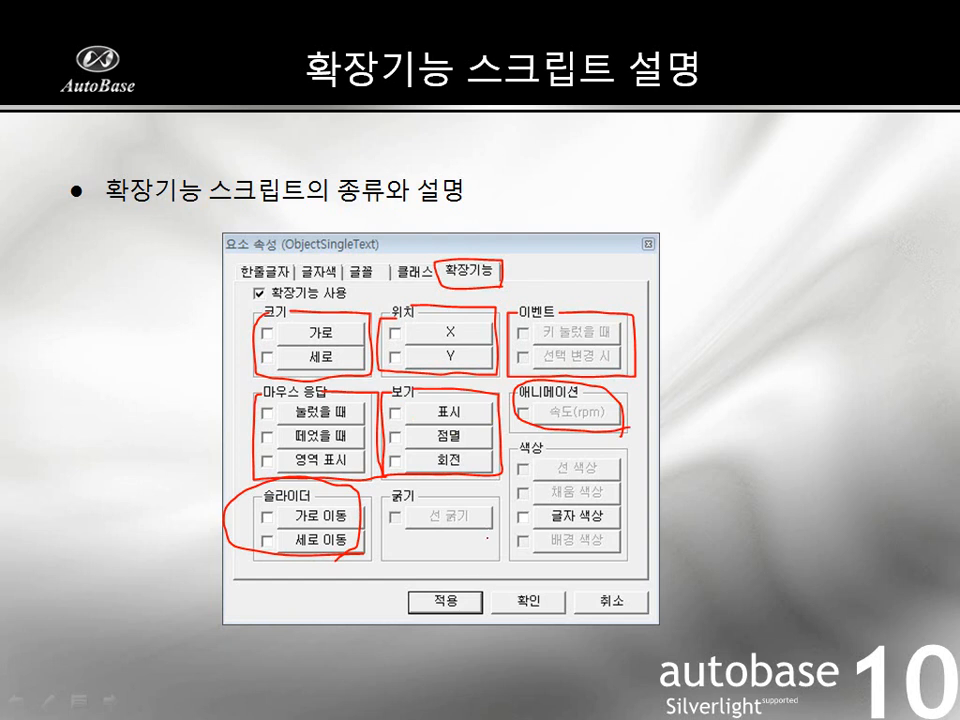
{"action": "mouse_move", "coordinate": [440, 482]}
{"action": "left_mouse_down"}
{"action": "mouse_move", "coordinate": [389, 510]}
{"action": "mouse_move", "coordinate": [460, 545]}
{"action": "mouse_move", "coordinate": [497, 520]}
{"action": "left_mouse_up"}
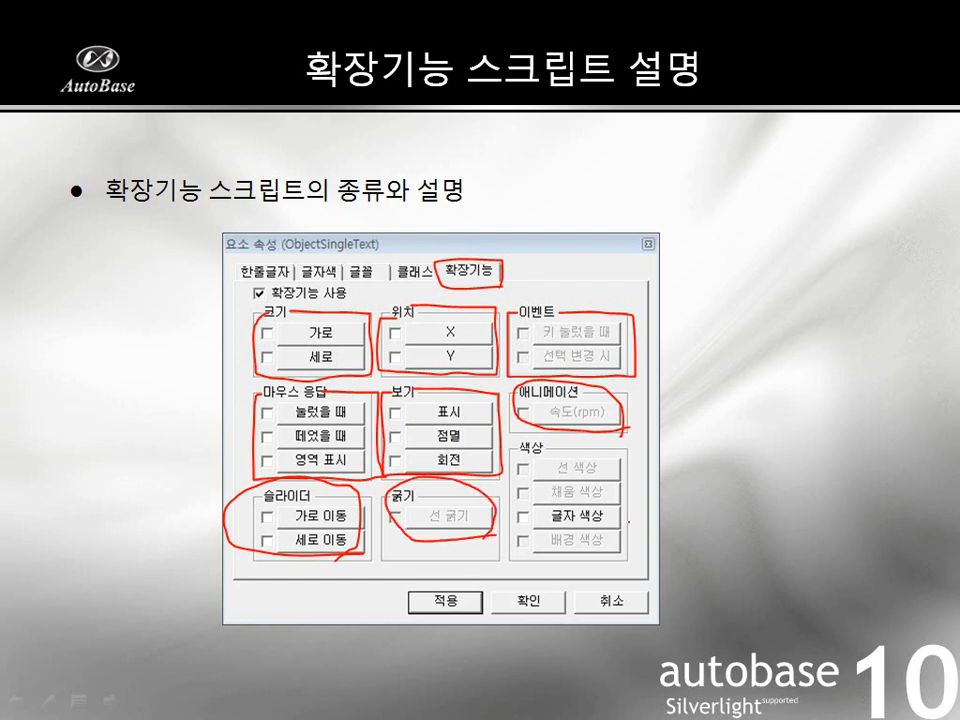
{"action": "mouse_move", "coordinate": [622, 541]}
{"action": "left_mouse_down"}
{"action": "mouse_move", "coordinate": [549, 531]}
{"action": "mouse_move", "coordinate": [563, 457]}
{"action": "mouse_move", "coordinate": [603, 555]}
{"action": "left_mouse_up"}
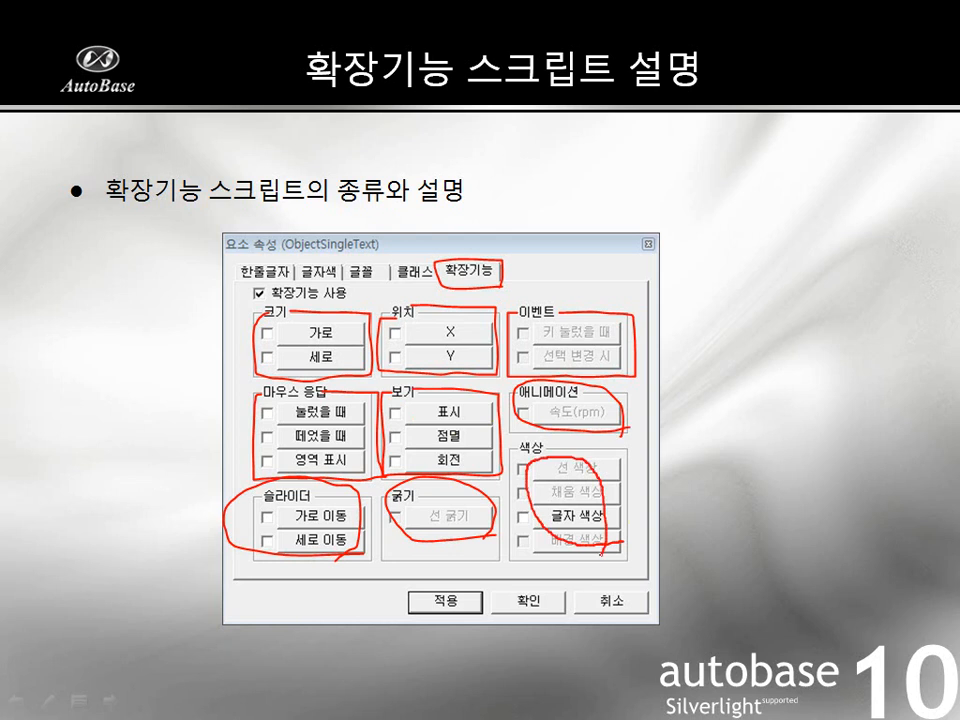
{"action": "right_click", "coordinate": [450, 398]}
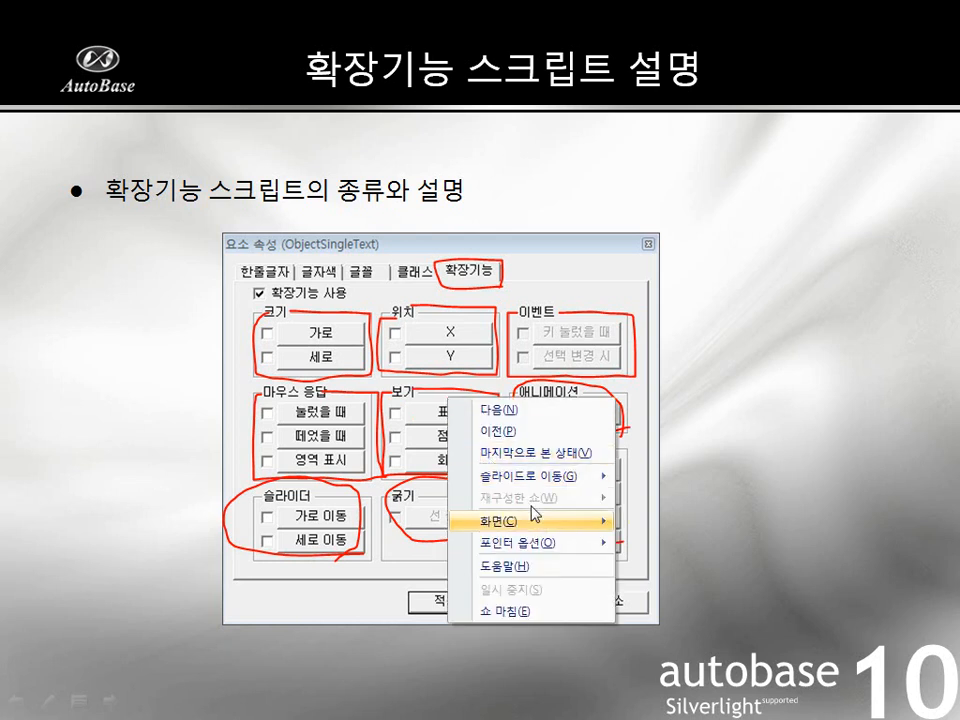
{"action": "mouse_move", "coordinate": [544, 542]}
{"action": "left_click", "coordinate": [737, 677]}
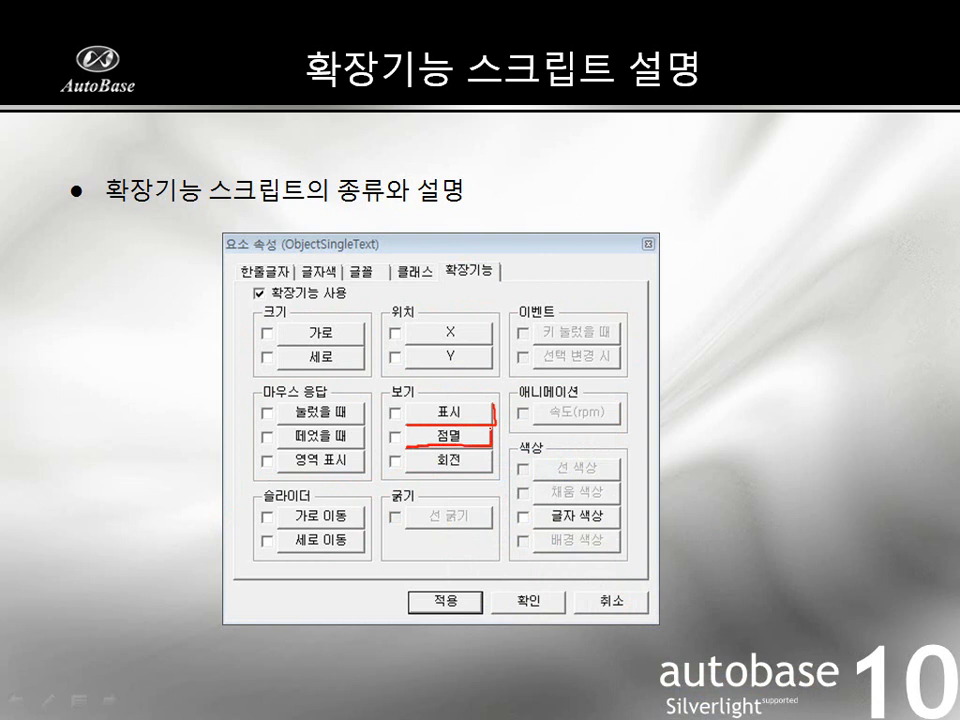
{"action": "left_click_drag", "start_coordinate": [363, 529], "coordinate": [297, 527]}
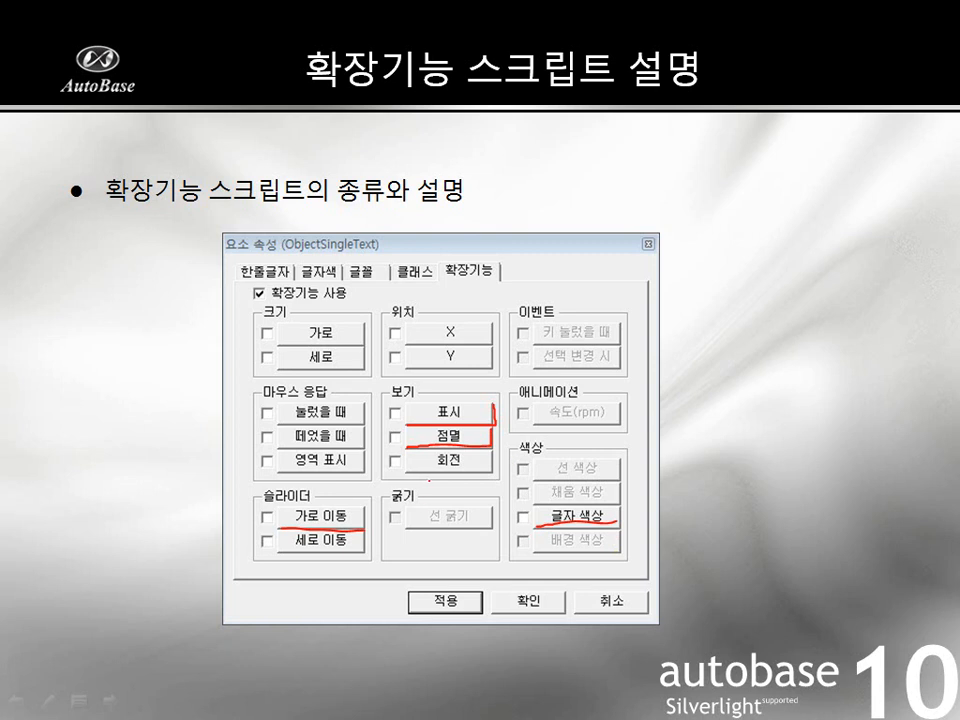
Switch from the slide show to the desktop and start the AutoBase 10.0.0.2 job selection program (작업선택)
{"action": "key", "text": "alt+Tab"}
{"action": "key", "text": "alt+Tab"}
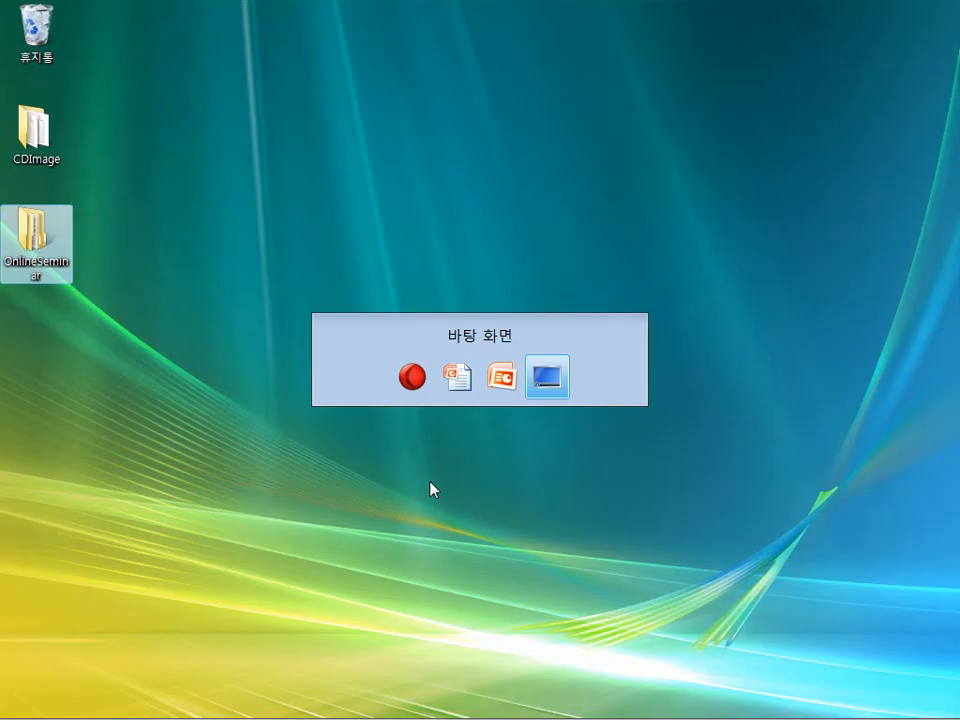
{"action": "left_click", "coordinate": [337, 467]}
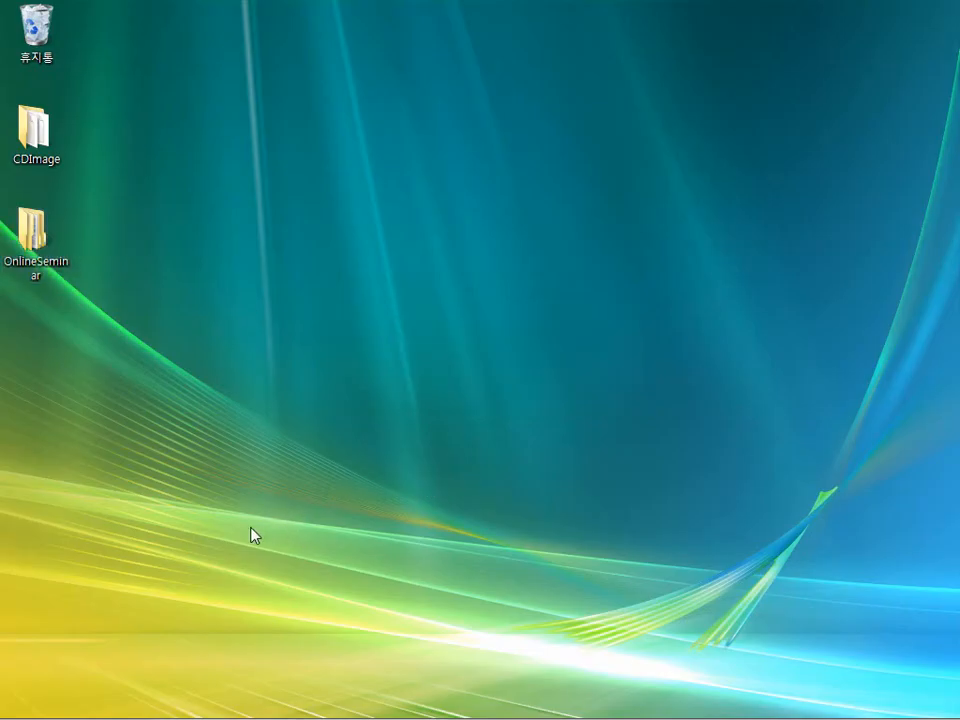
{"action": "left_click", "coordinate": [26, 705]}
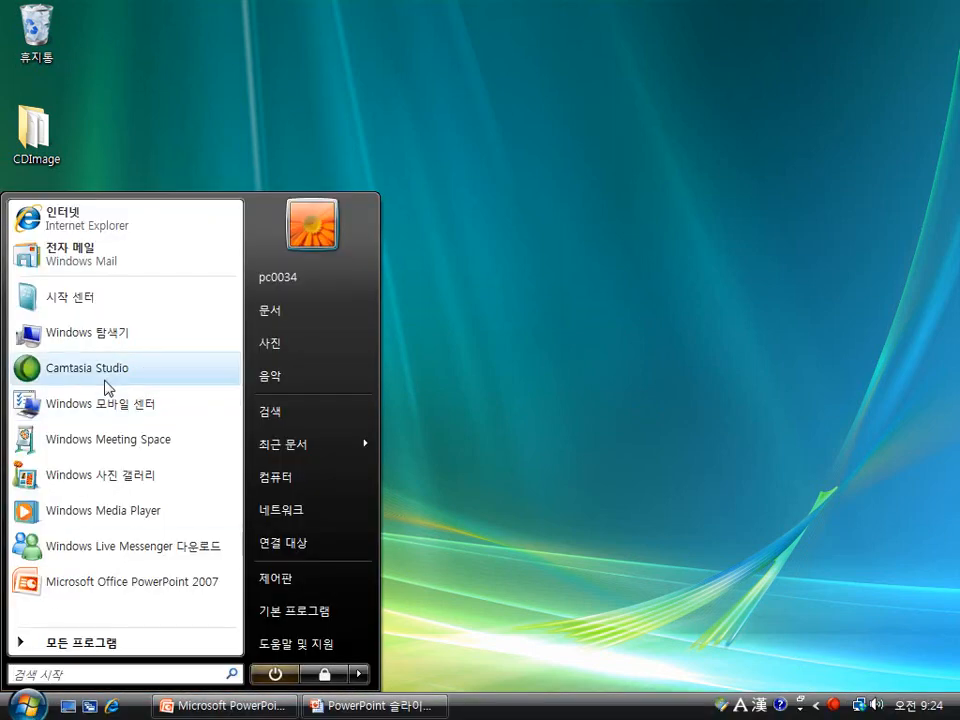
{"action": "left_click", "coordinate": [118, 641]}
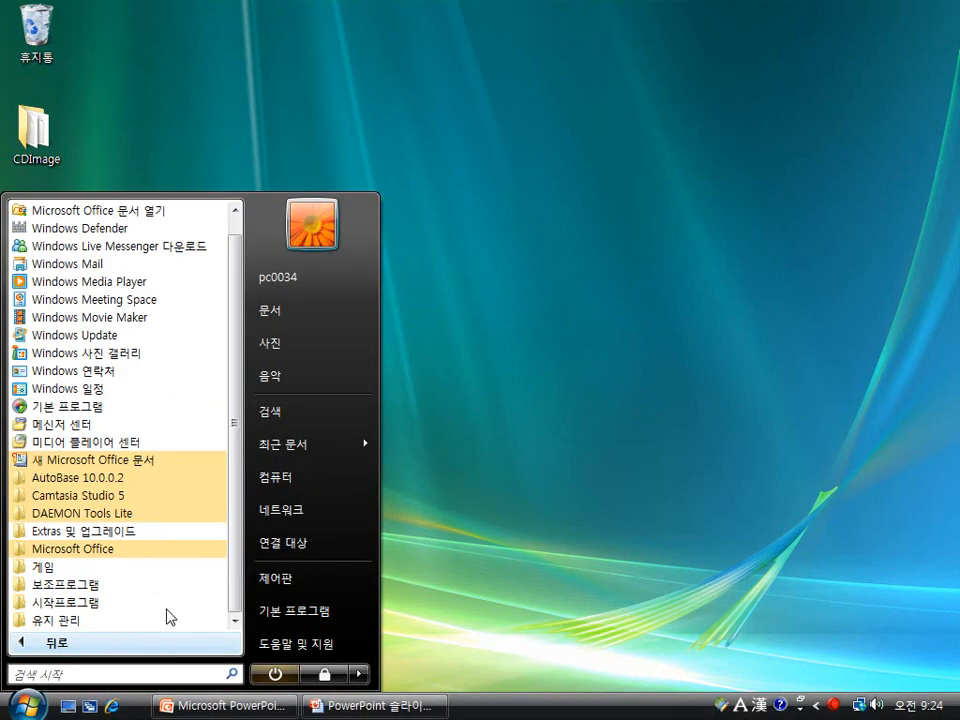
{"action": "left_click", "coordinate": [124, 477]}
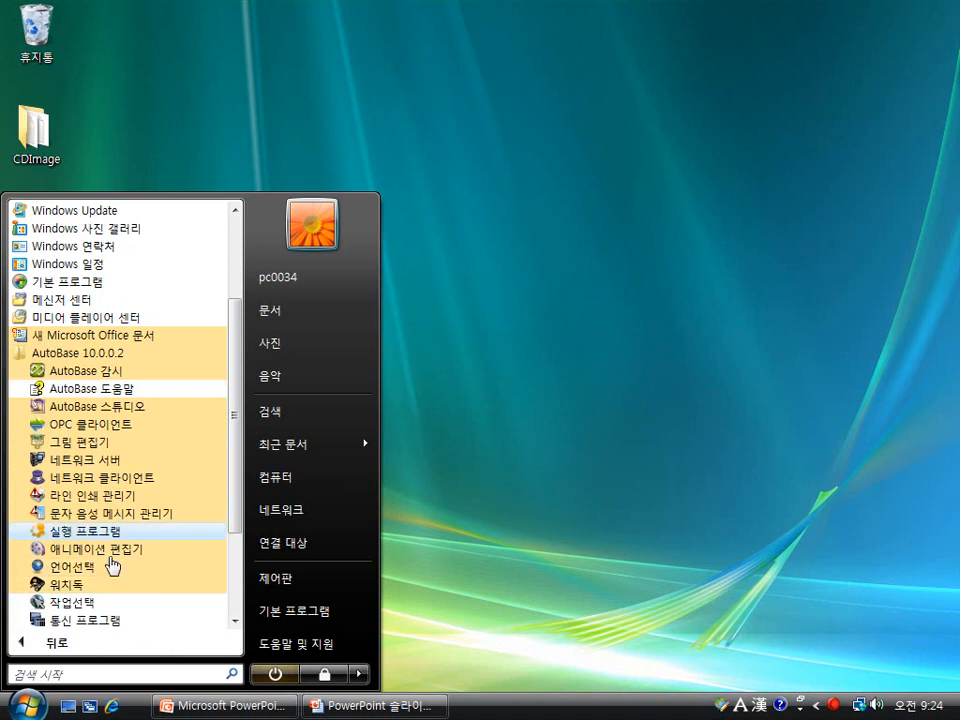
{"action": "left_click", "coordinate": [102, 602]}
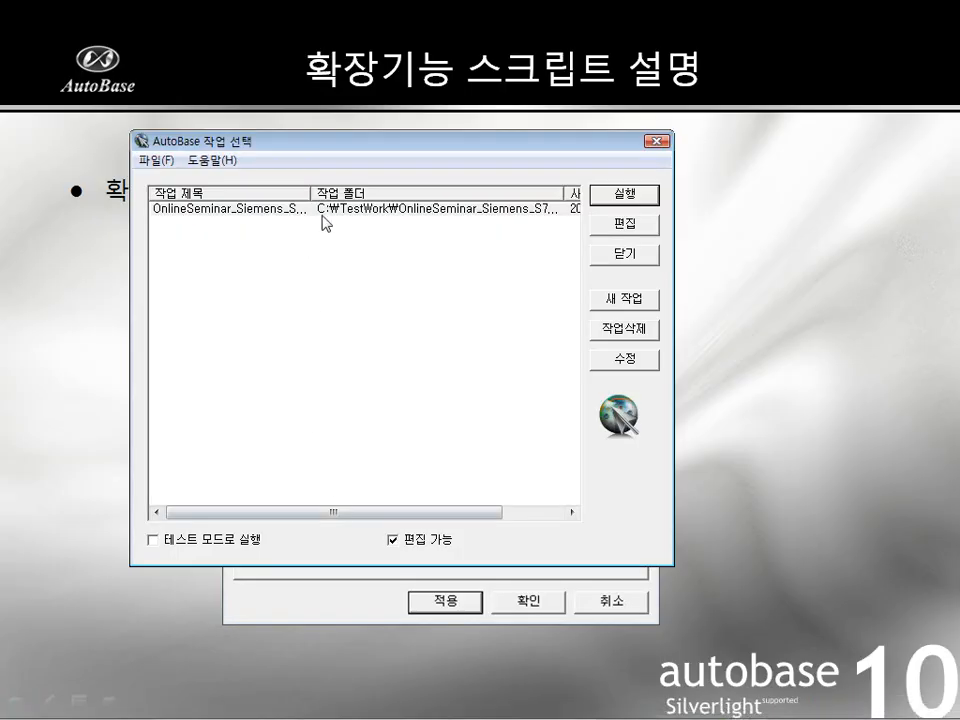
Open the OnlineSeminar_Siemens_S7_TCPIP job for editing in AutoBase Studio and open its StartUp.MODX graphic
{"action": "left_click", "coordinate": [368, 212]}
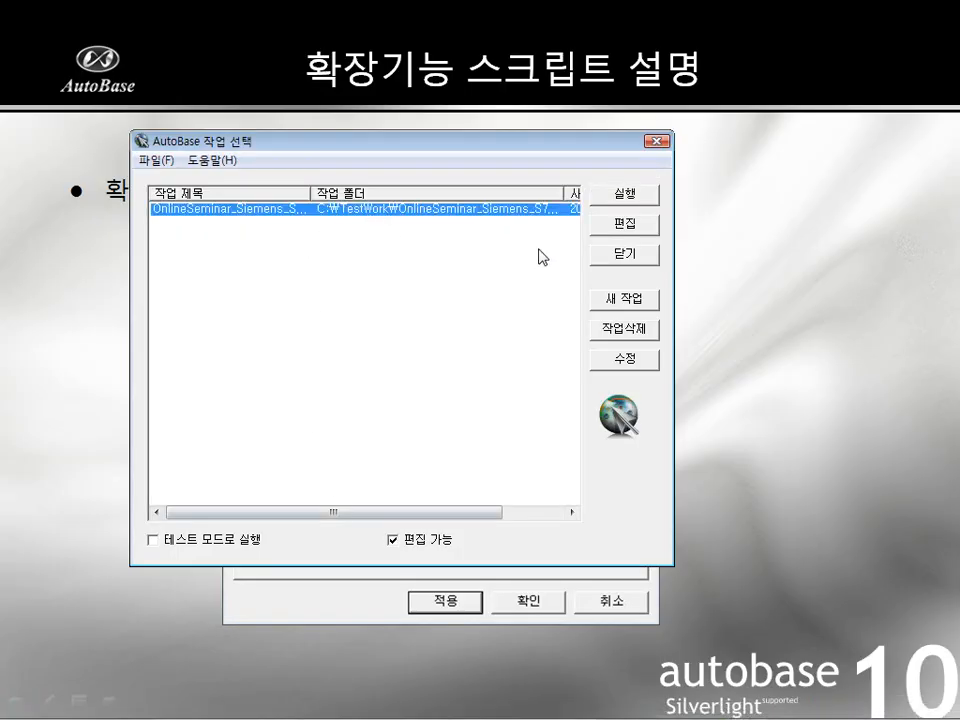
{"action": "left_click", "coordinate": [620, 223]}
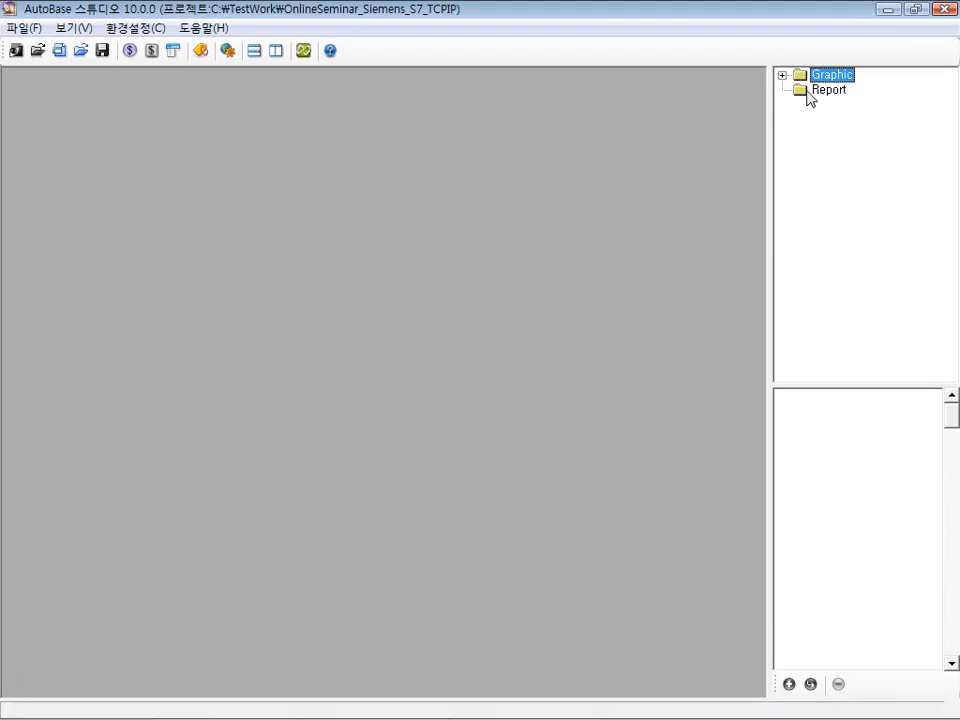
{"action": "double_click", "coordinate": [829, 79]}
{"action": "double_click", "coordinate": [842, 104]}
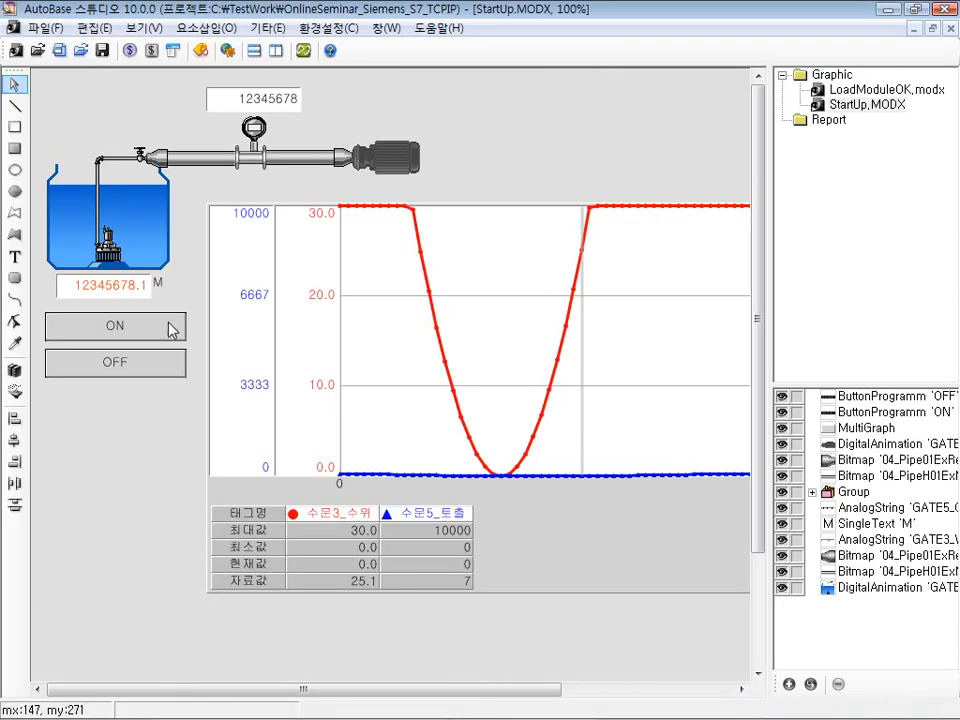
Move the motor animation at the end of the pipe slightly to about x 347, y 79 and deselect it
{"action": "left_click", "coordinate": [650, 689]}
{"action": "left_click_drag", "start_coordinate": [632, 692], "coordinate": [392, 688]}
{"action": "left_click", "coordinate": [386, 158]}
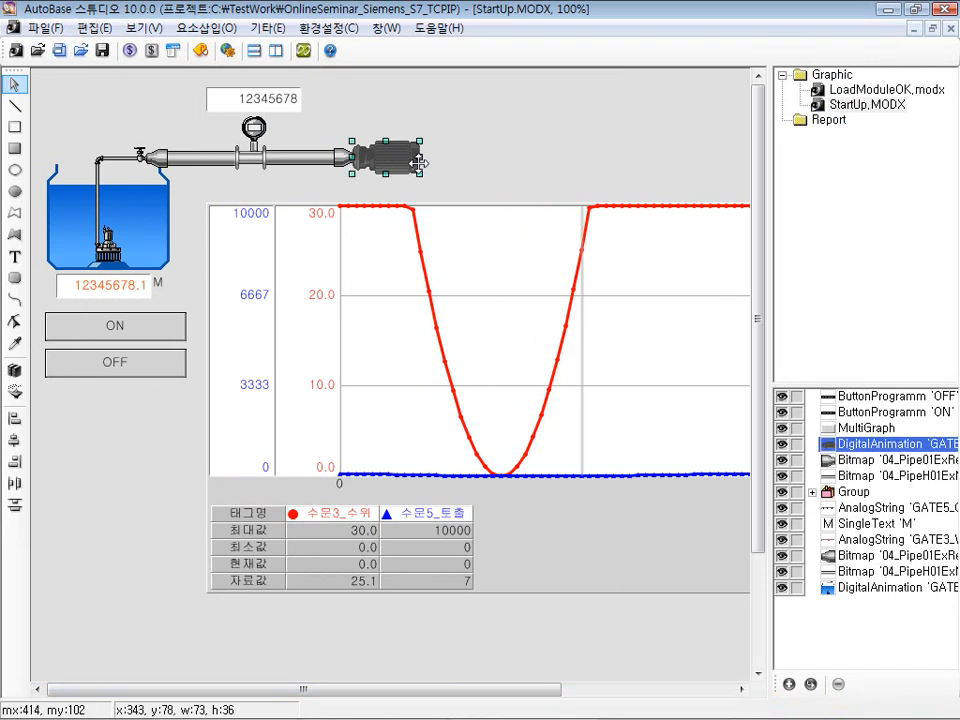
{"action": "mouse_move", "coordinate": [401, 157]}
{"action": "left_mouse_down"}
{"action": "mouse_move", "coordinate": [426, 155]}
{"action": "mouse_move", "coordinate": [390, 158]}
{"action": "left_mouse_up"}
{"action": "left_click", "coordinate": [492, 162]}
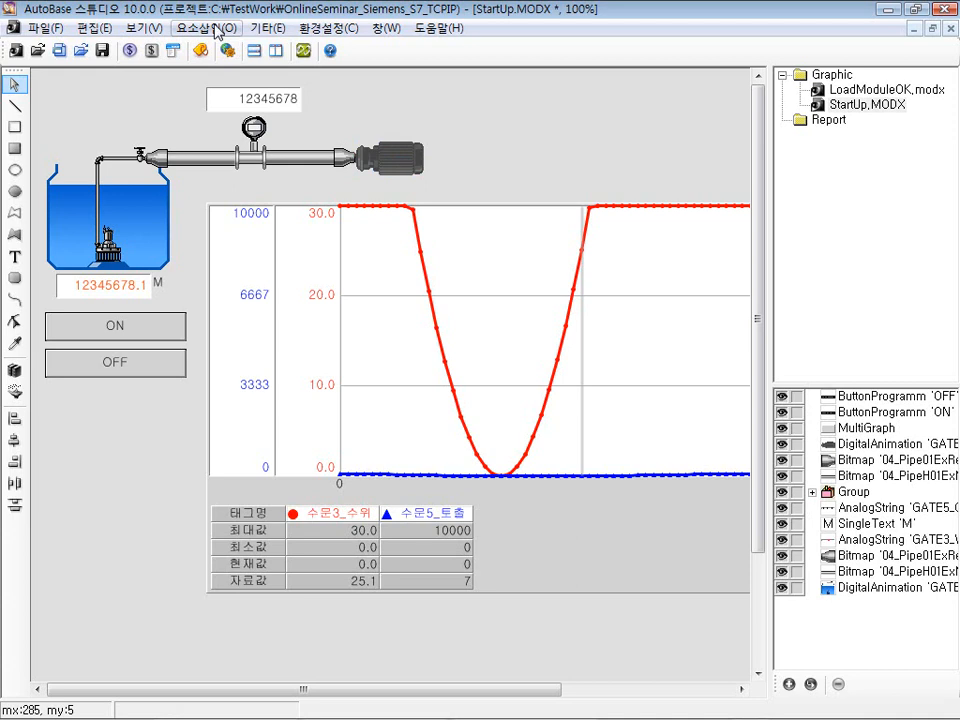
Examine the motor animation's On and Off images and its assigned tag in the element properties
{"action": "double_click", "coordinate": [392, 157]}
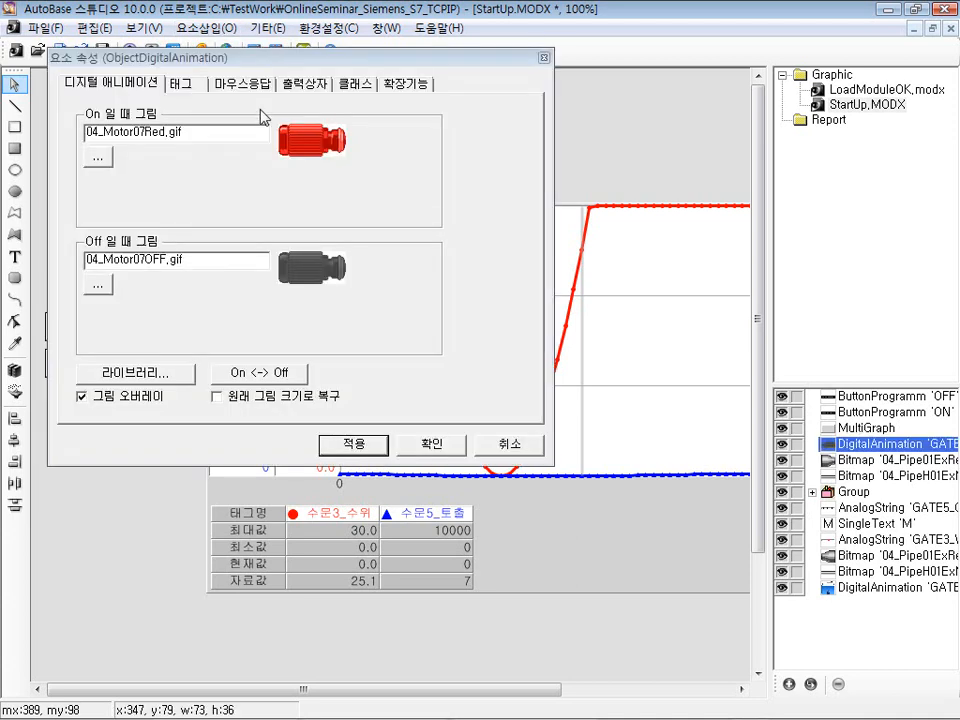
{"action": "left_click", "coordinate": [181, 83]}
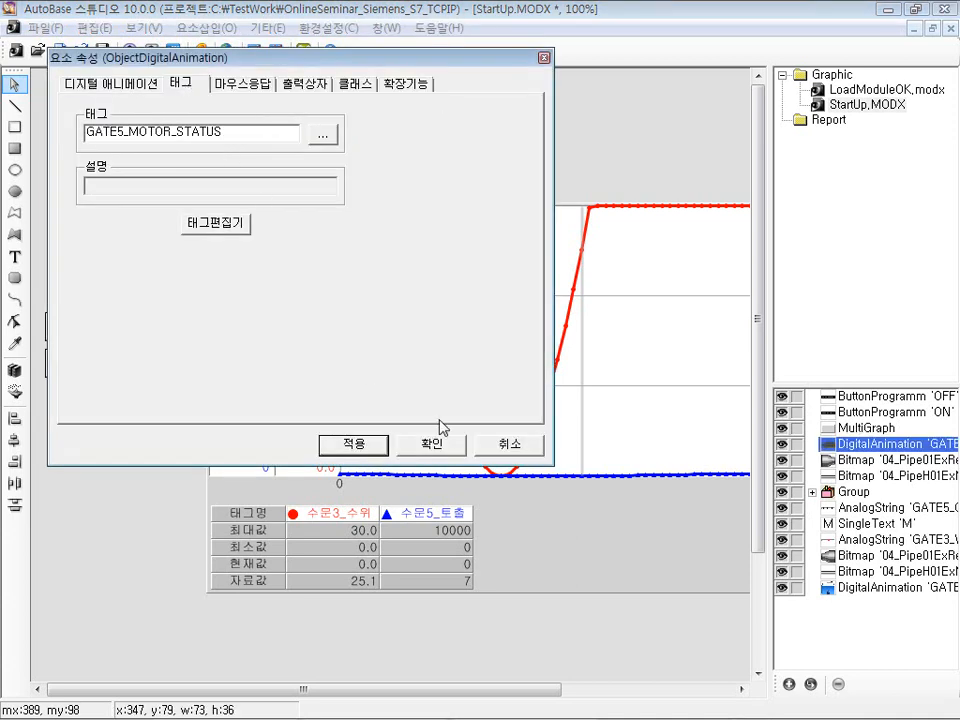
{"action": "left_click", "coordinate": [492, 445]}
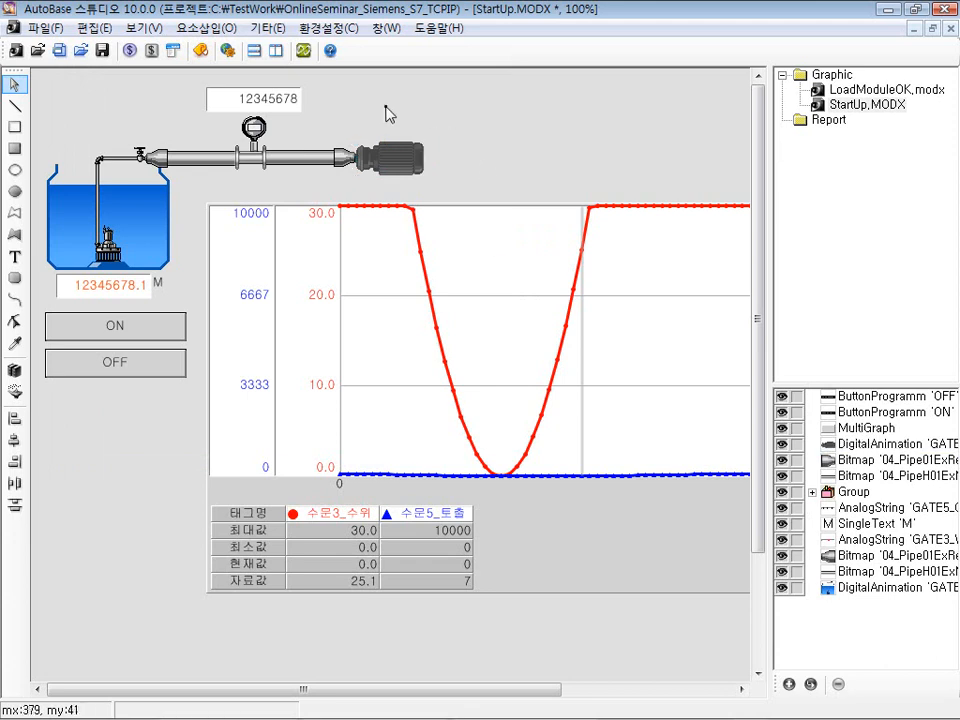
{"action": "left_click", "coordinate": [206, 28]}
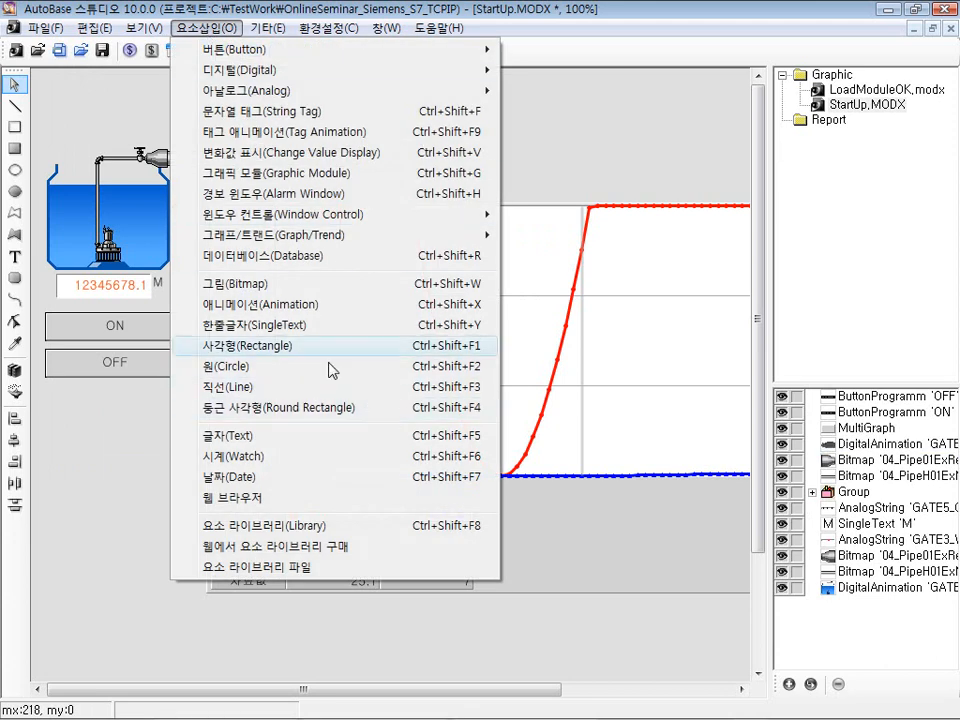
{"action": "key", "text": "Escape"}
{"action": "left_click", "coordinate": [394, 157]}
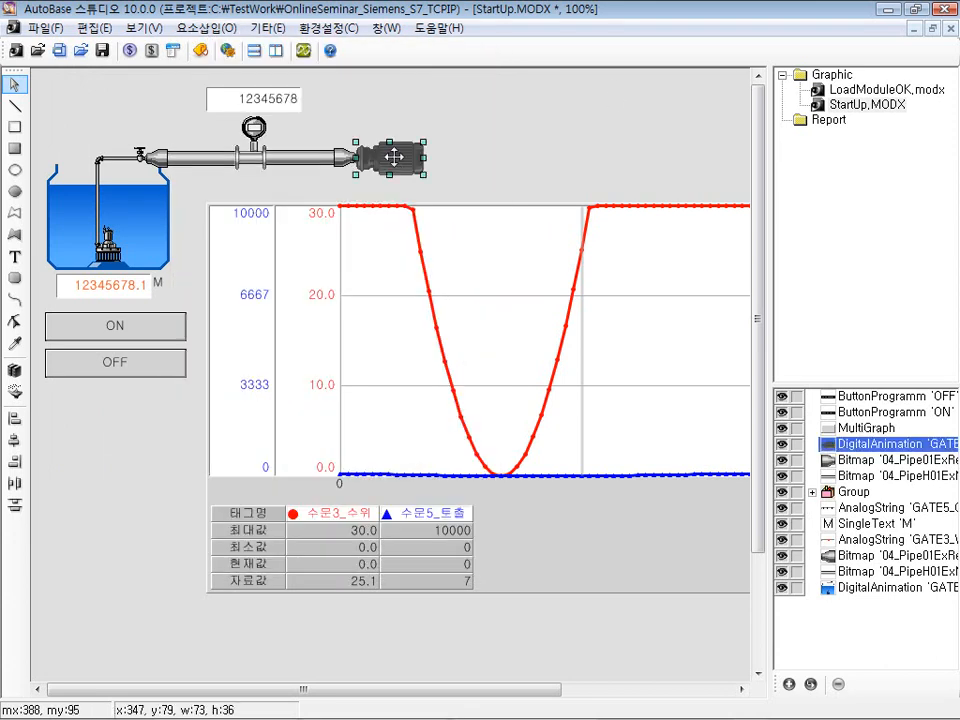
{"action": "left_click", "coordinate": [206, 28]}
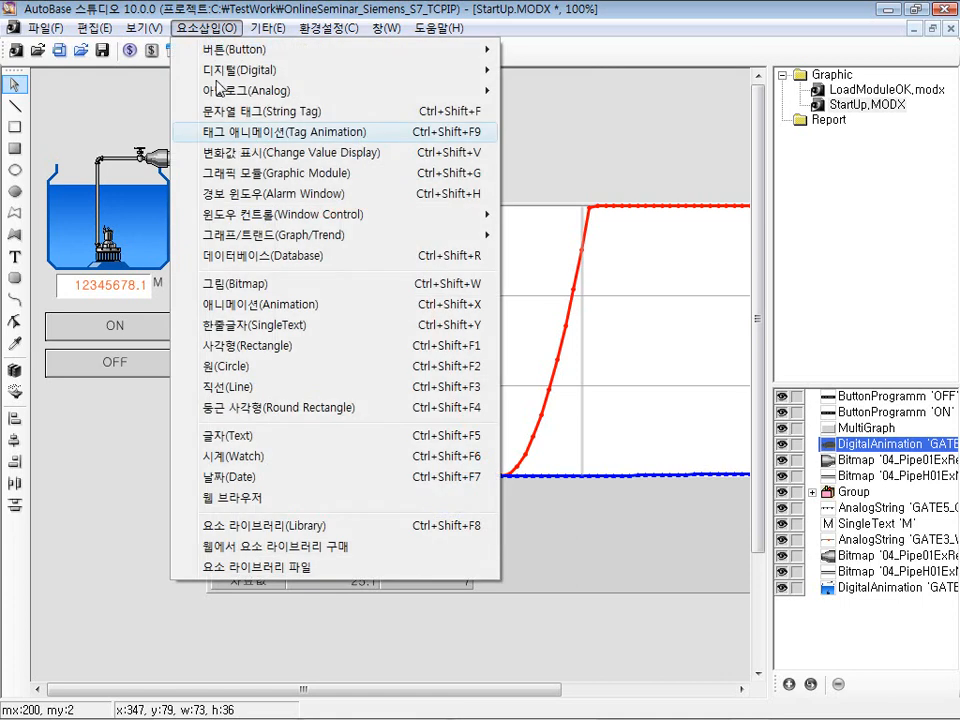
{"action": "left_click", "coordinate": [305, 287]}
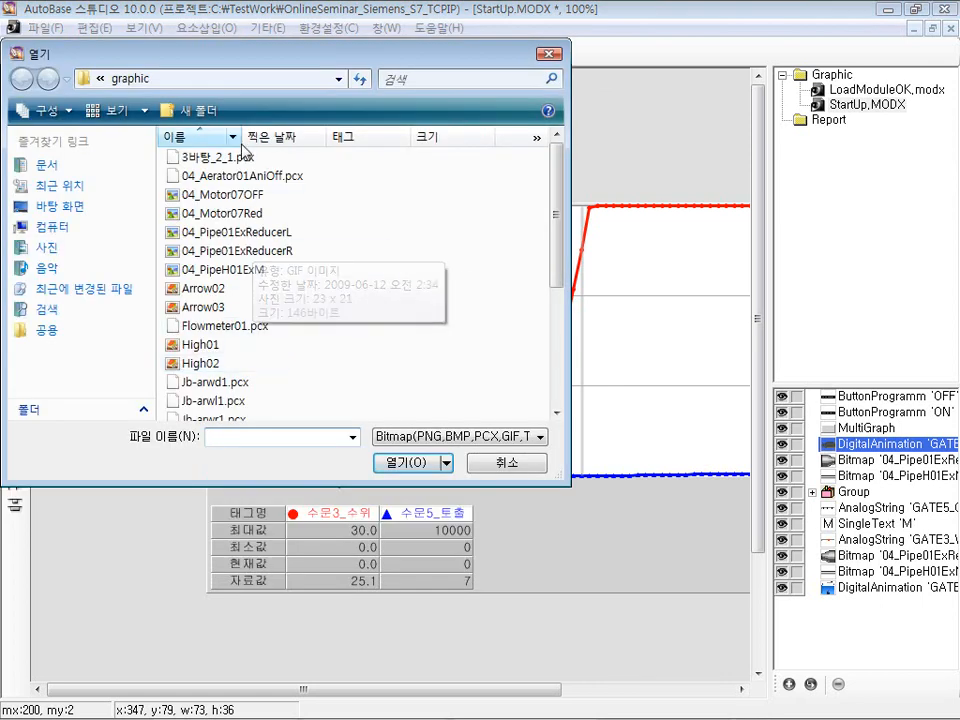
{"action": "left_click", "coordinate": [144, 110]}
{"action": "left_click", "coordinate": [150, 54]}
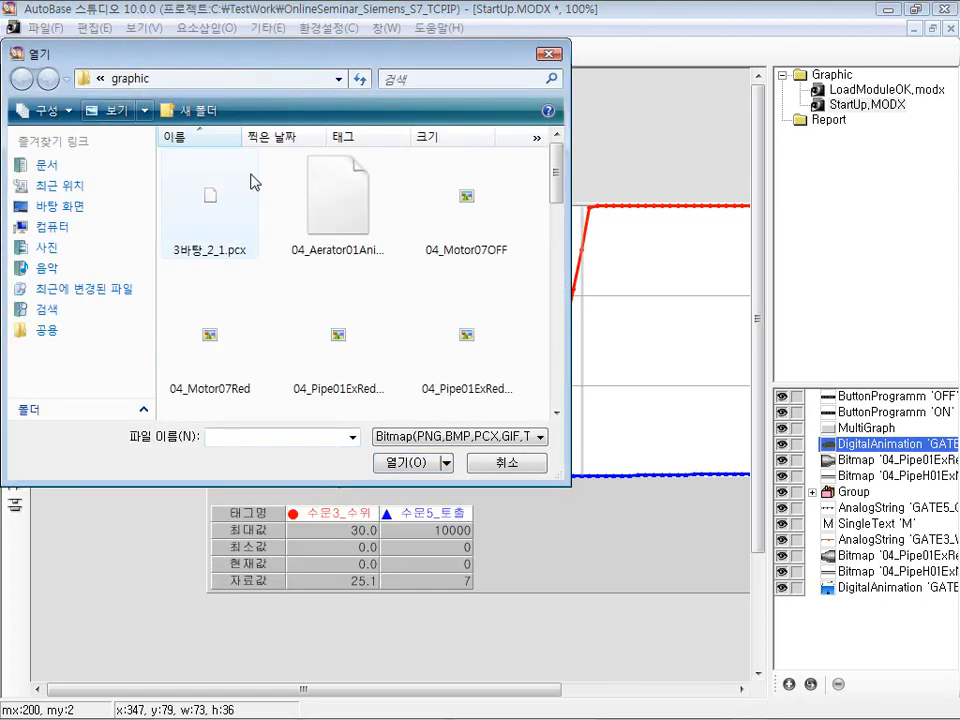
{"action": "left_click", "coordinate": [557, 370]}
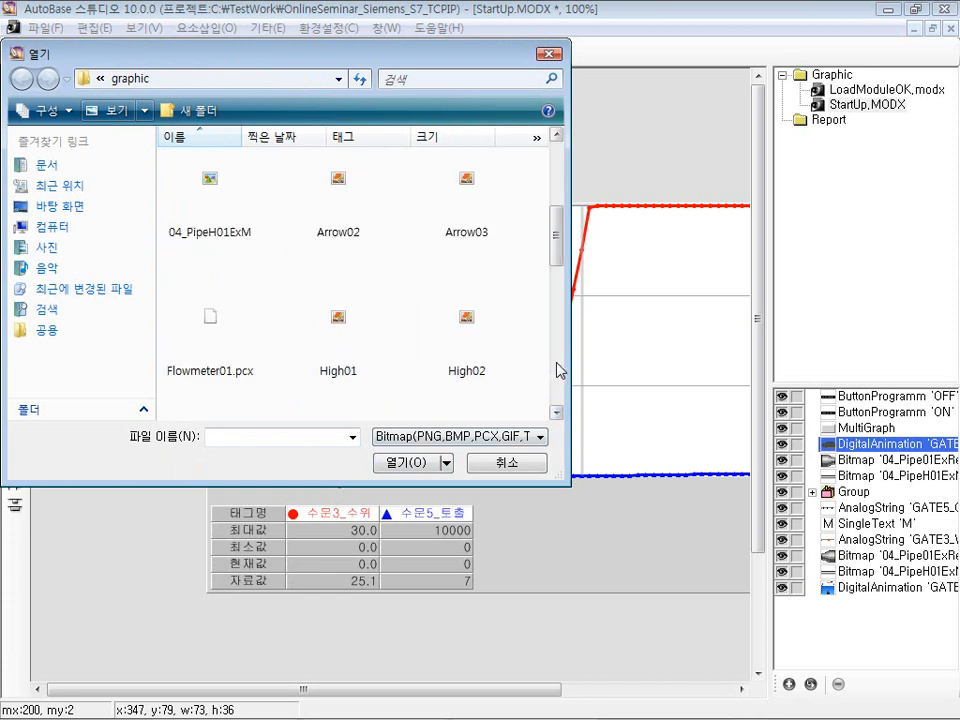
{"action": "left_click", "coordinate": [557, 368]}
{"action": "left_click", "coordinate": [508, 463]}
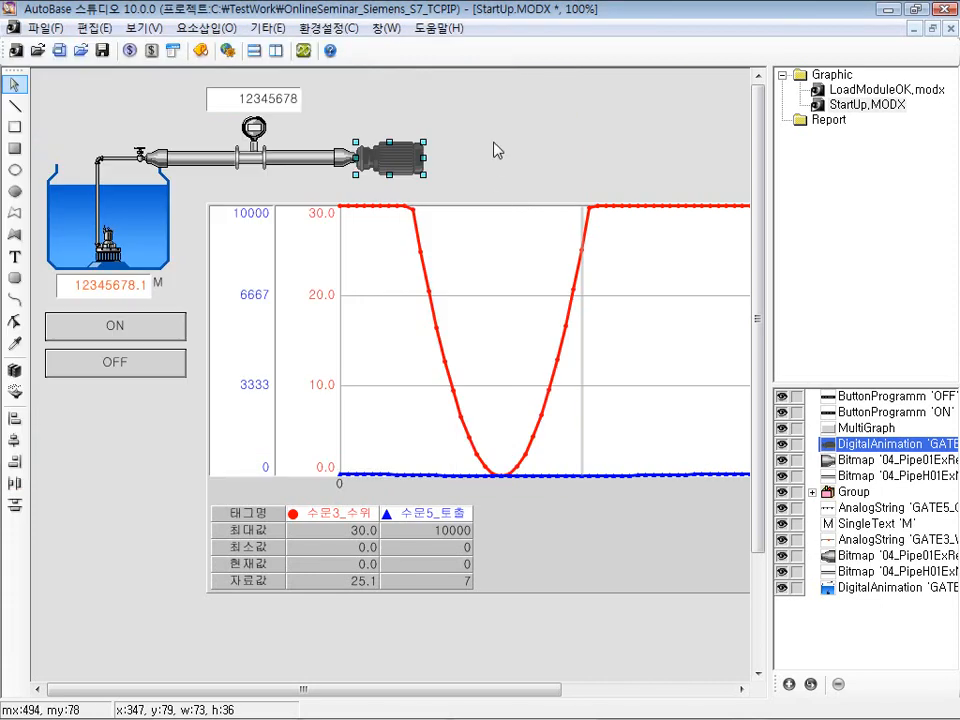
Insert the red left-pointing arrow animation 04_Arrow05RedL_Ani from the element library's Arrow group, Future theme
{"action": "left_click", "coordinate": [205, 27]}
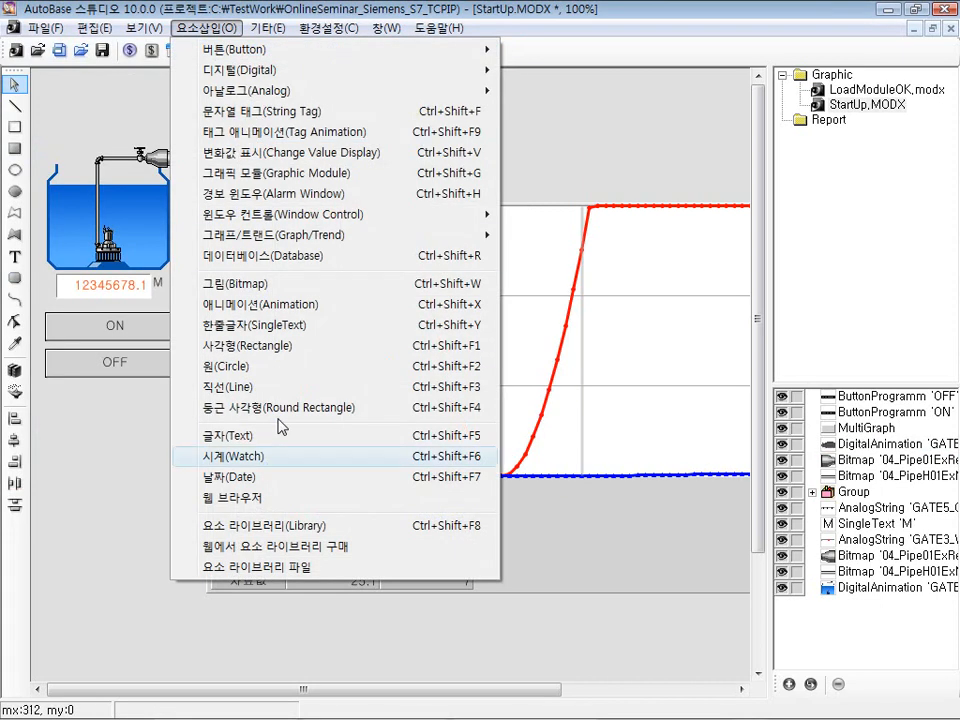
{"action": "left_click", "coordinate": [277, 528]}
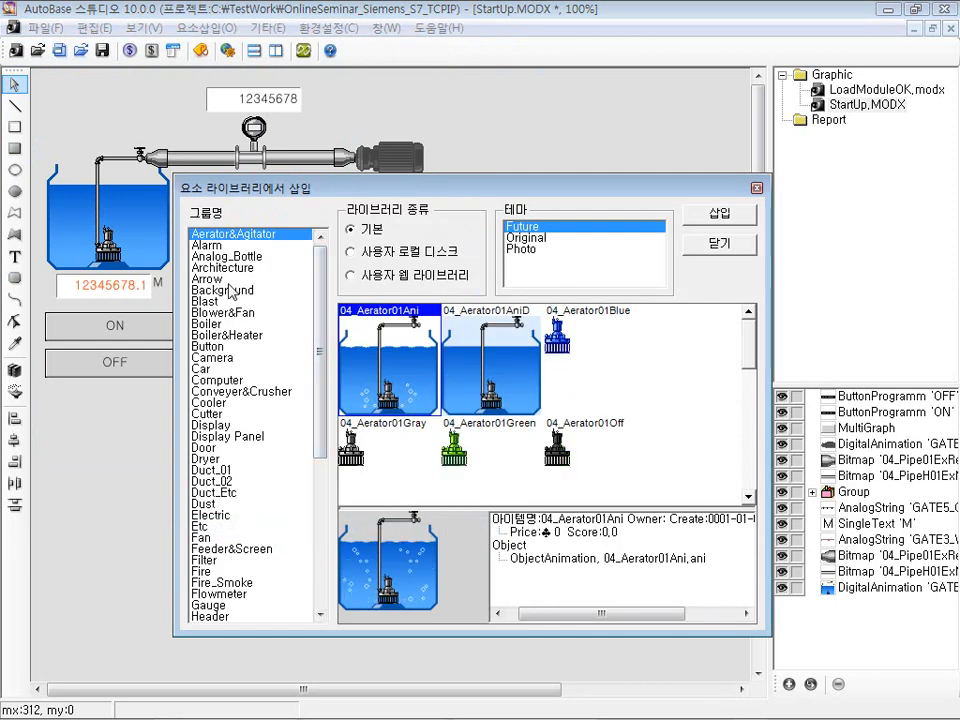
{"action": "left_click", "coordinate": [209, 279]}
{"action": "left_click_drag", "start_coordinate": [401, 196], "coordinate": [395, 241]}
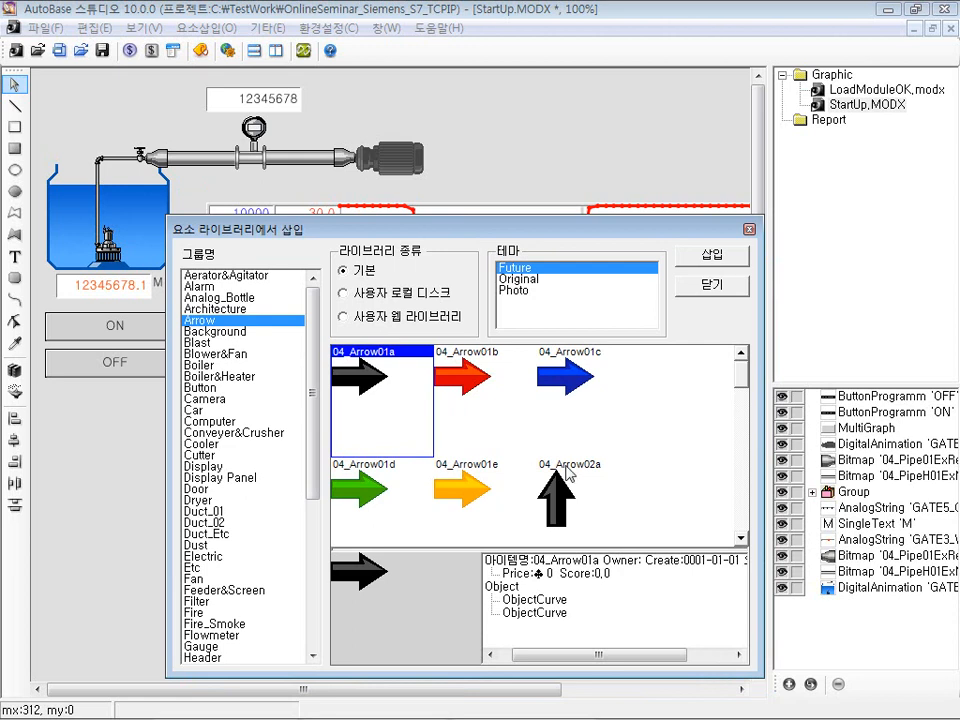
{"action": "left_click_drag", "start_coordinate": [741, 541], "coordinate": [741, 538]}
{"action": "left_click_drag", "start_coordinate": [741, 397], "coordinate": [741, 428]}
{"action": "scroll", "coordinate": [557, 268], "scroll_direction": "up", "scroll_amount": 2}
{"action": "left_click", "coordinate": [742, 354]}
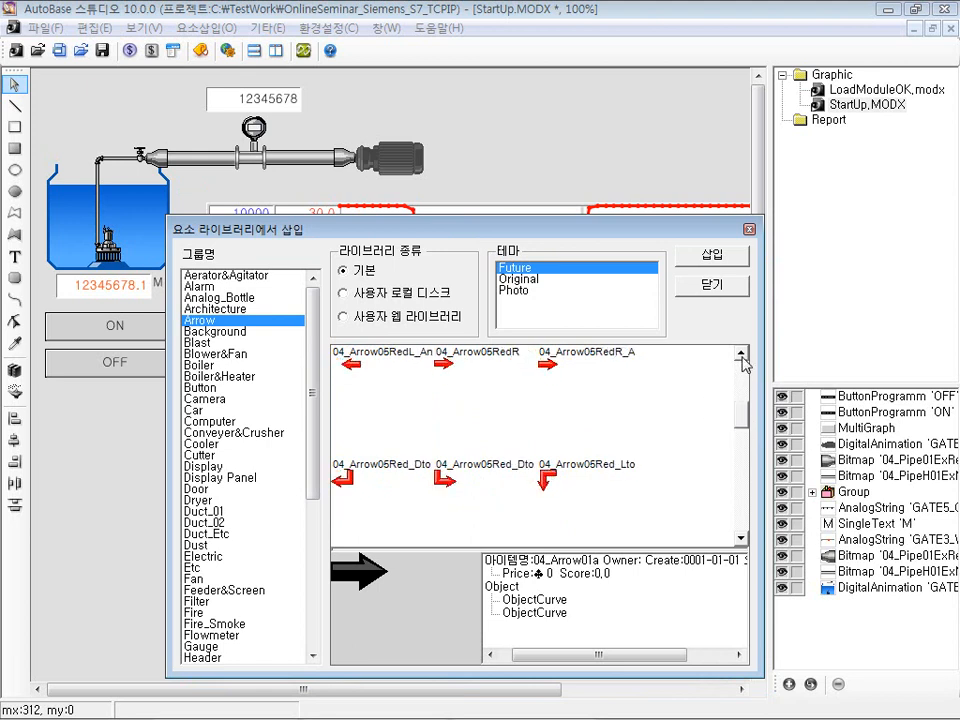
{"action": "left_click", "coordinate": [381, 371]}
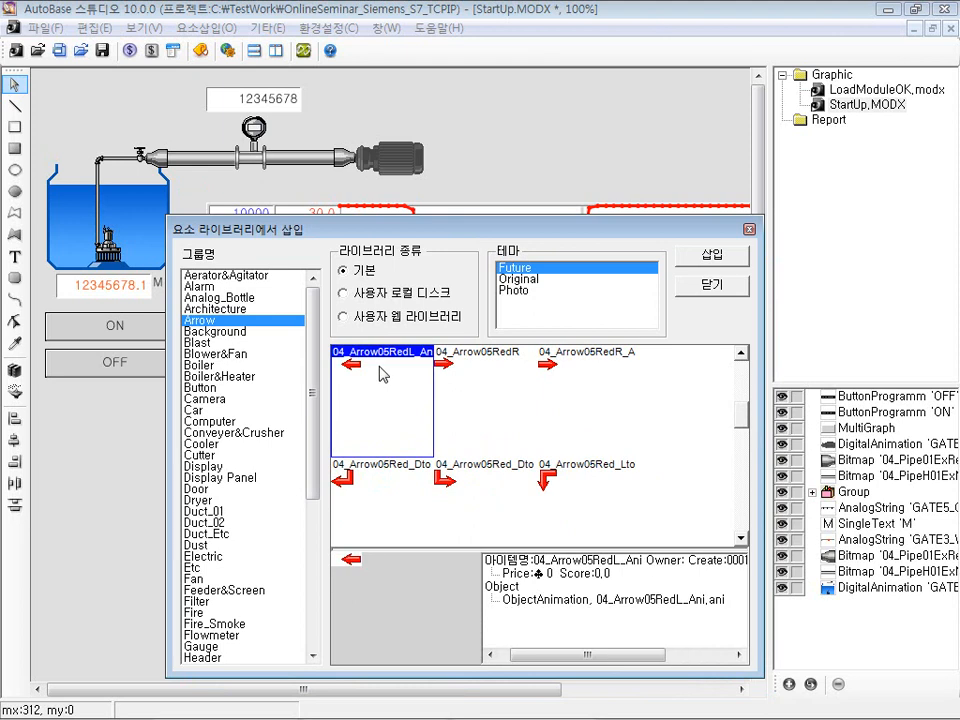
{"action": "left_click", "coordinate": [697, 262]}
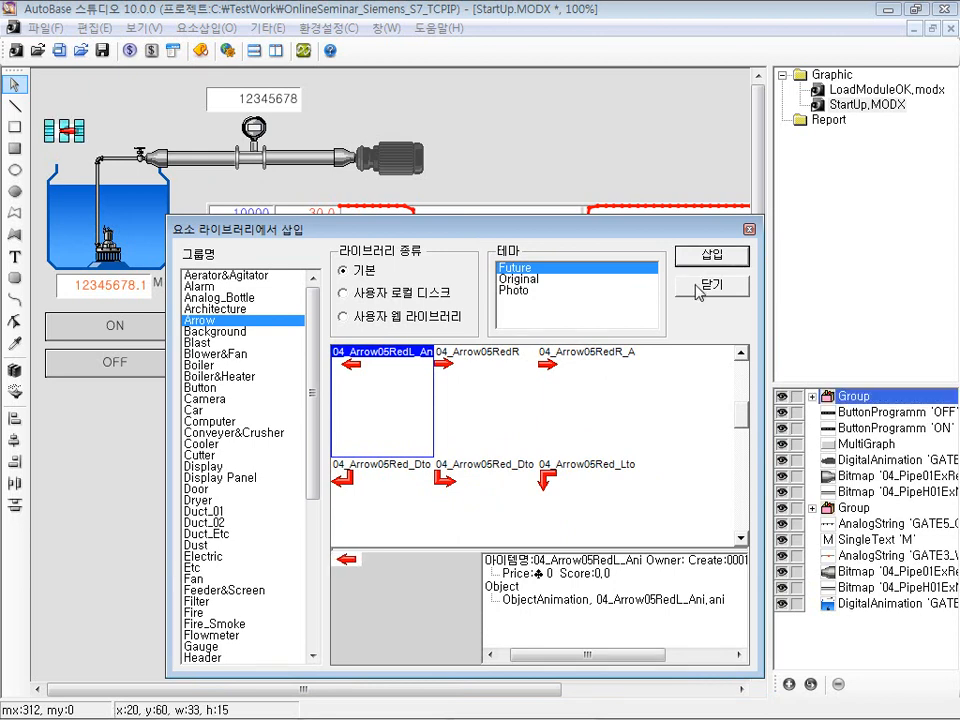
{"action": "left_click", "coordinate": [711, 284]}
Place the arrow group below the pipe near the motor at about x 268, y 106, and copy it to about x 166, y 106
{"action": "left_click_drag", "start_coordinate": [64, 128], "coordinate": [303, 171]}
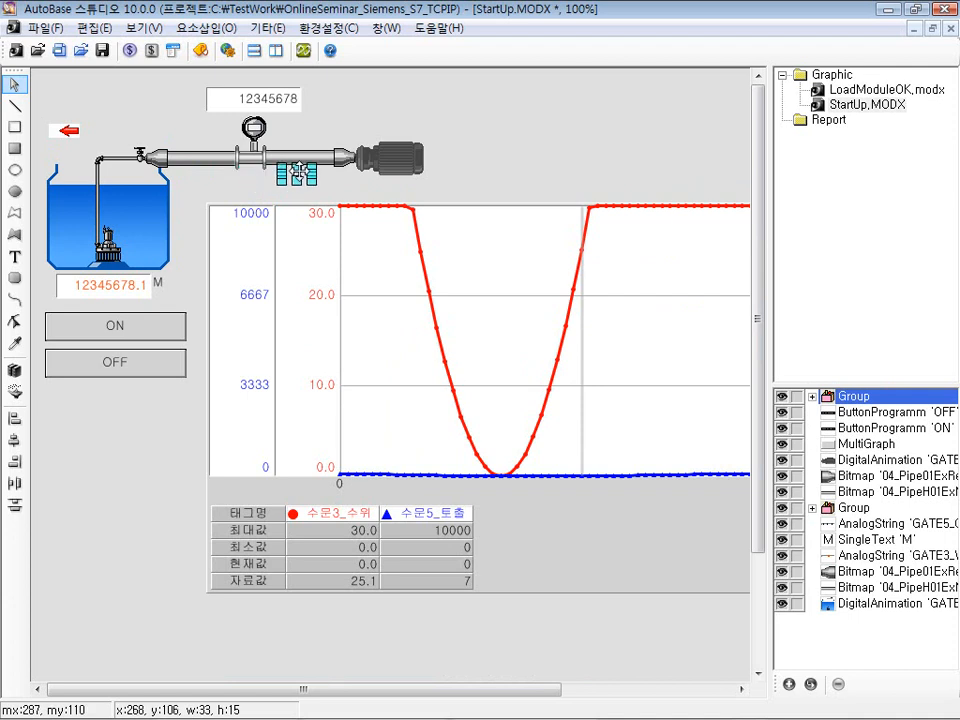
{"action": "left_click", "coordinate": [338, 188]}
{"action": "left_click", "coordinate": [320, 182]}
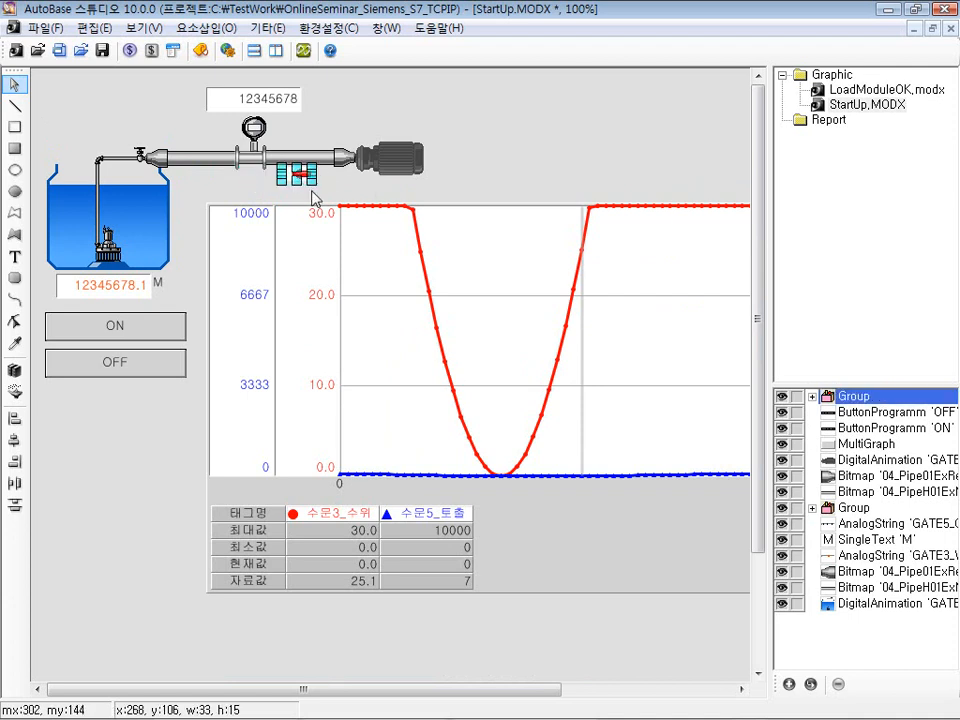
{"action": "left_click_drag", "start_coordinate": [298, 178], "coordinate": [200, 175]}
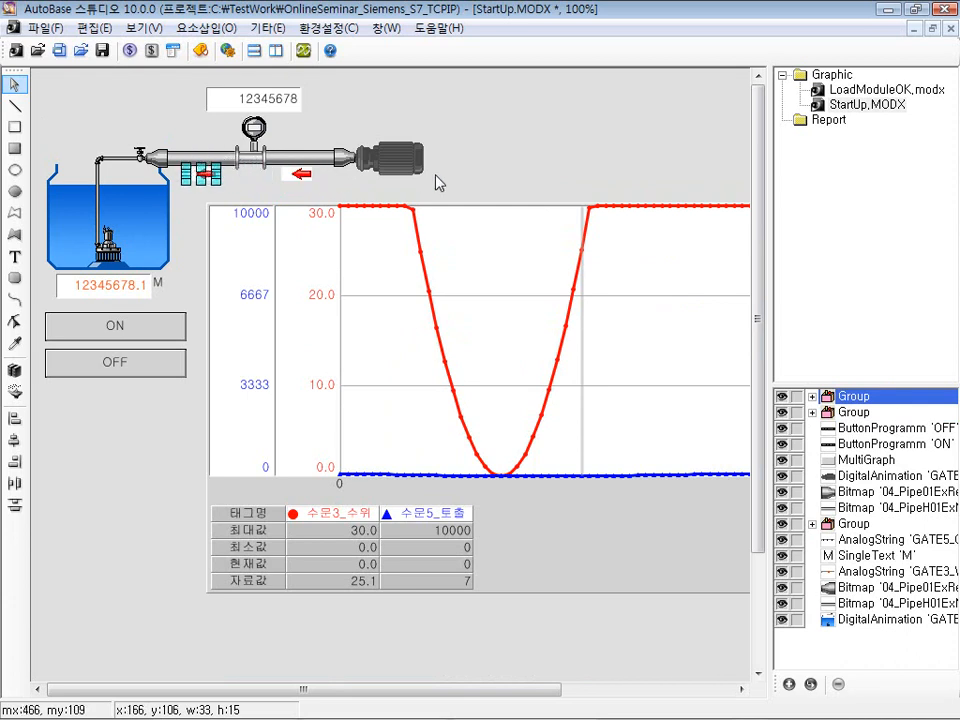
Ungroup both red arrow groups below the pipe into separate animation elements
{"action": "left_click", "coordinate": [335, 184]}
{"action": "left_click", "coordinate": [311, 183]}
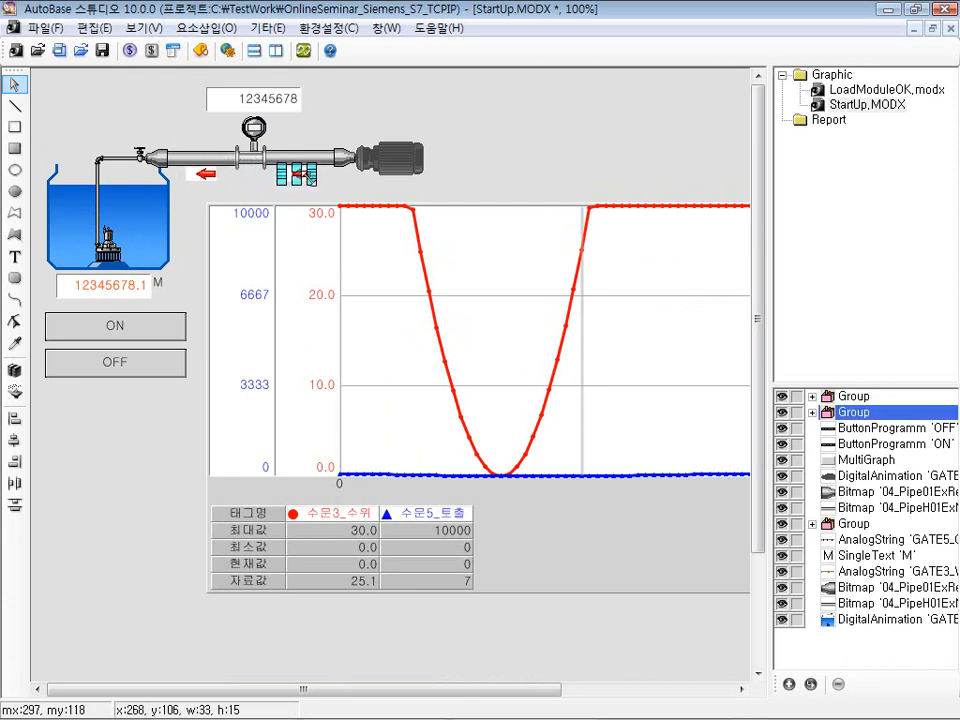
{"action": "right_click", "coordinate": [305, 180]}
{"action": "left_click", "coordinate": [391, 370]}
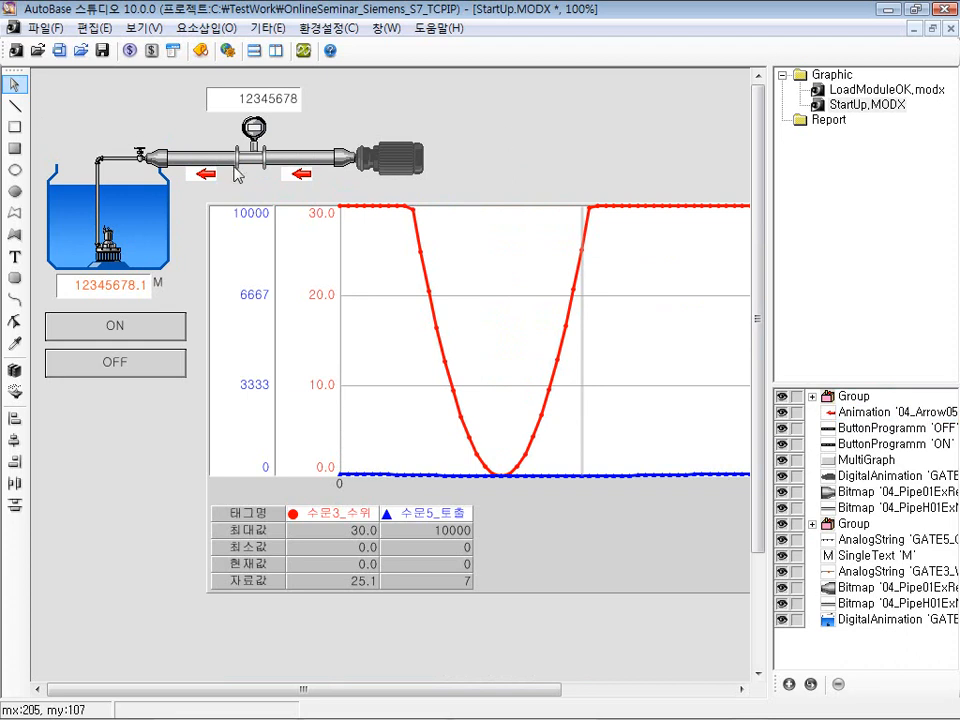
{"action": "left_click", "coordinate": [201, 167]}
{"action": "right_click", "coordinate": [201, 171]}
{"action": "left_click", "coordinate": [302, 364]}
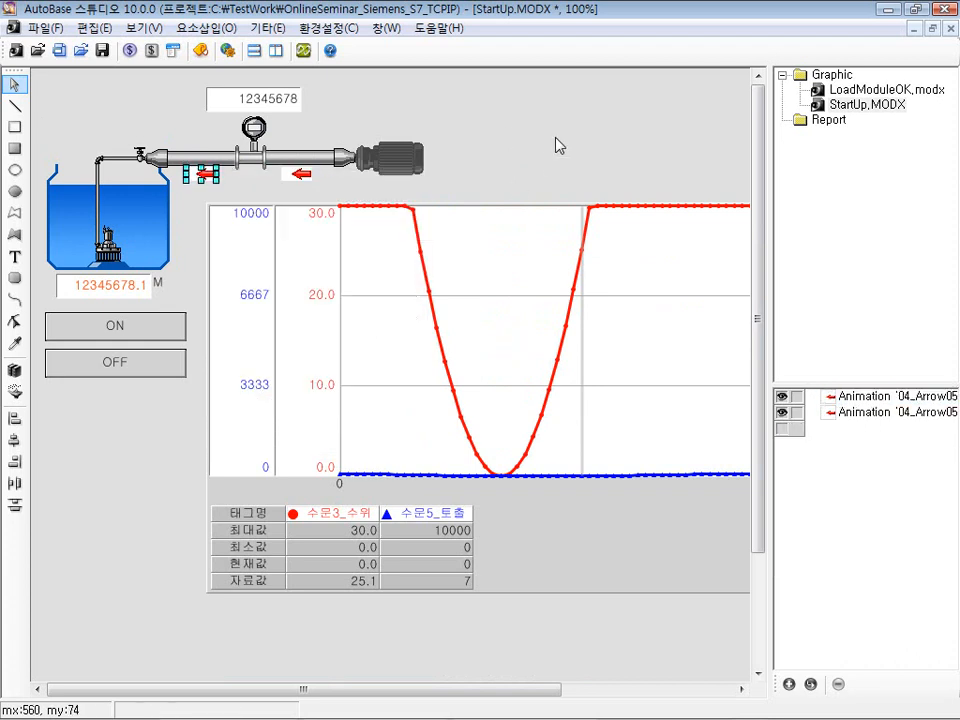
Turn on the overlay option (오버레이) for both red arrow animations
{"action": "double_click", "coordinate": [296, 182]}
{"action": "left_click", "coordinate": [124, 322]}
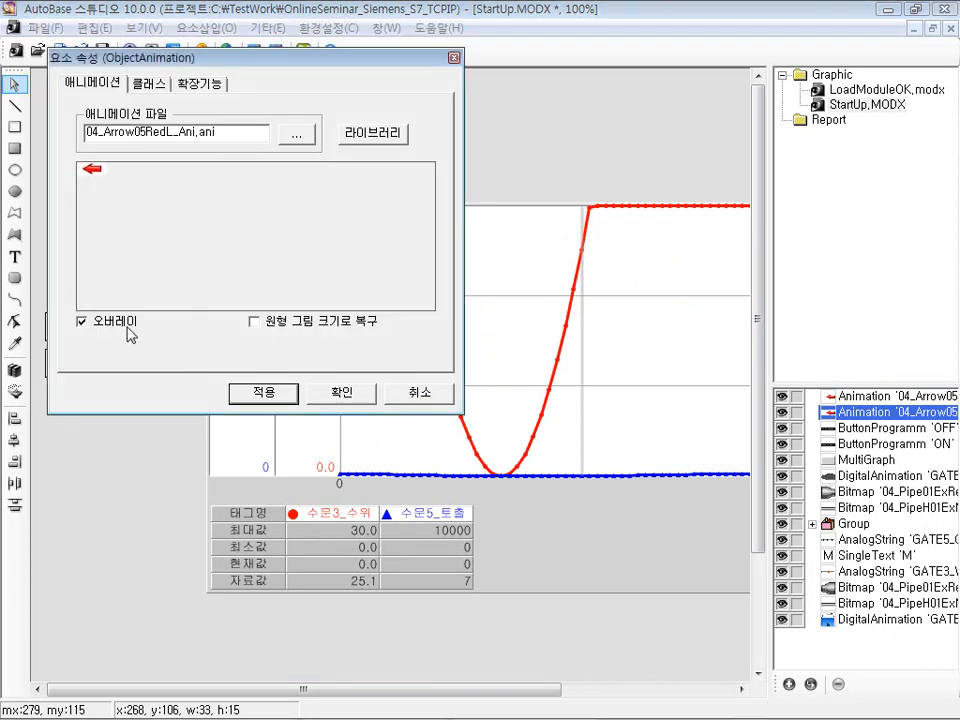
{"action": "left_click", "coordinate": [240, 401]}
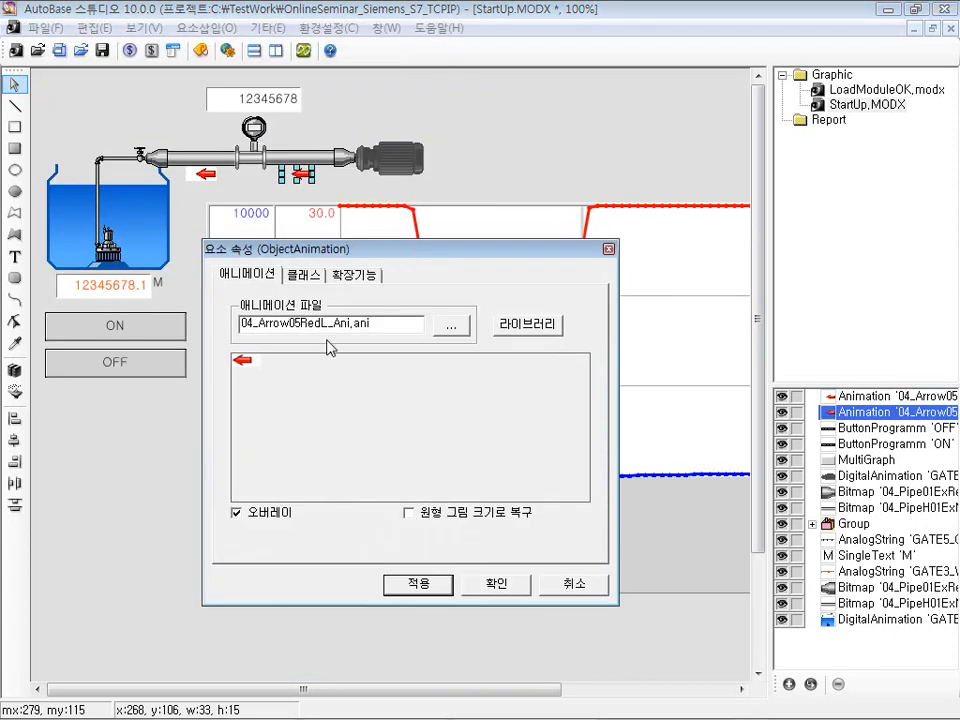
{"action": "left_click", "coordinate": [191, 168]}
{"action": "left_click", "coordinate": [492, 583]}
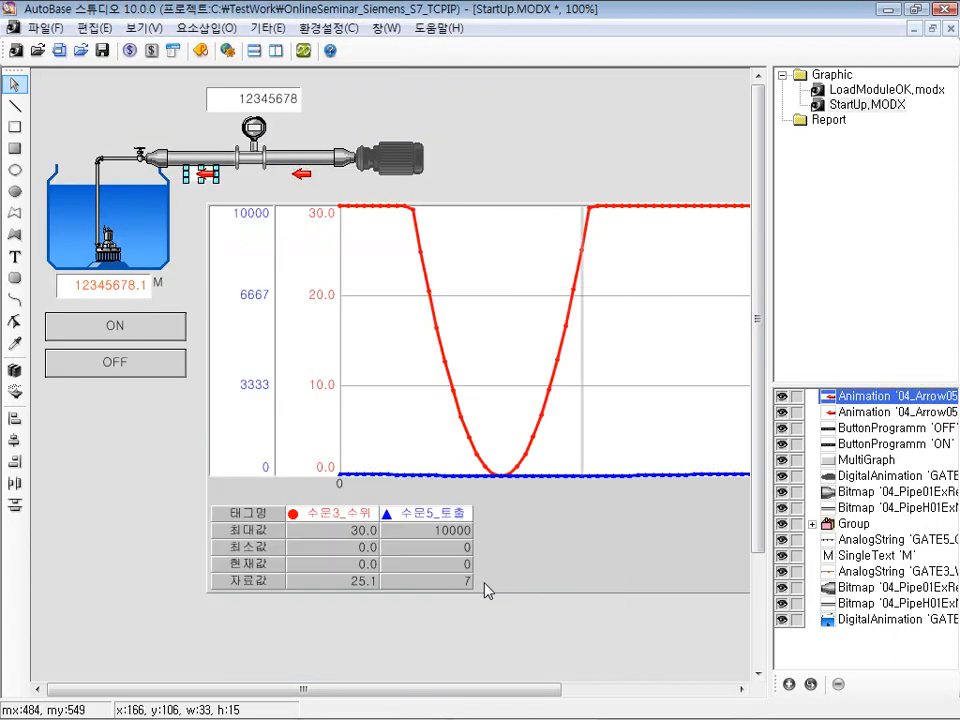
{"action": "double_click", "coordinate": [203, 176]}
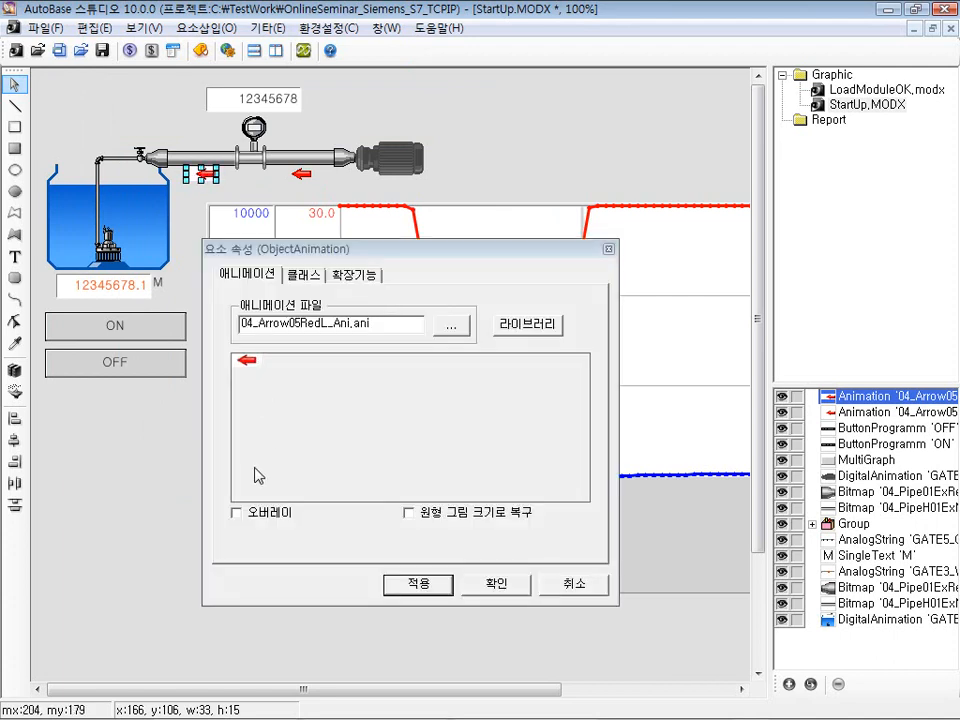
{"action": "left_click", "coordinate": [266, 522]}
{"action": "left_click", "coordinate": [493, 583]}
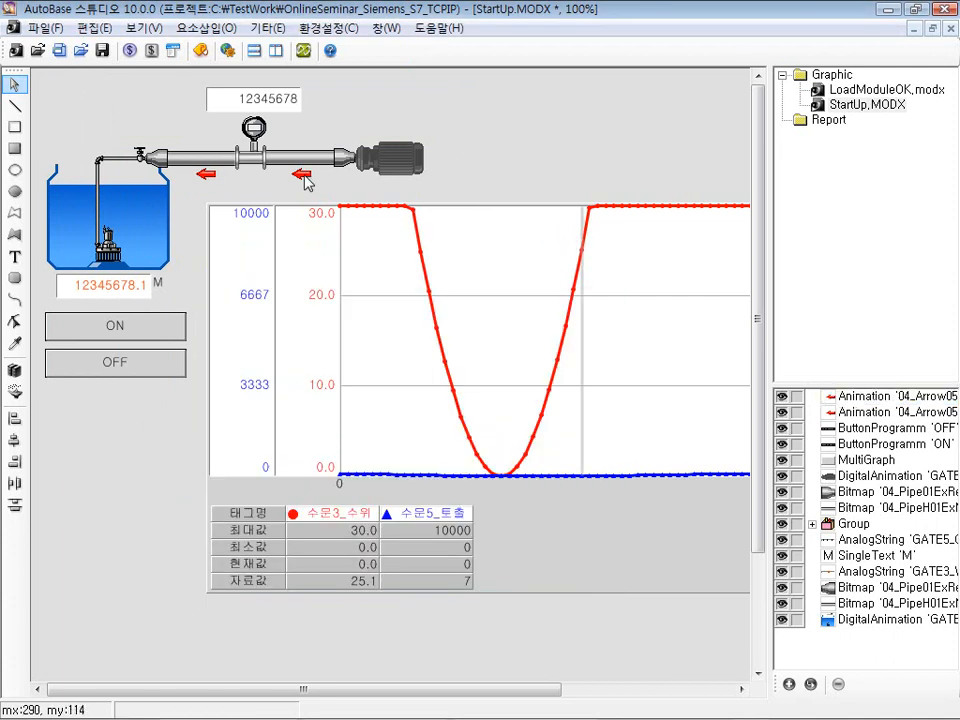
Nudge the arrow nearest the motor to x 270, y 104 and deselect it
{"action": "left_click", "coordinate": [296, 177]}
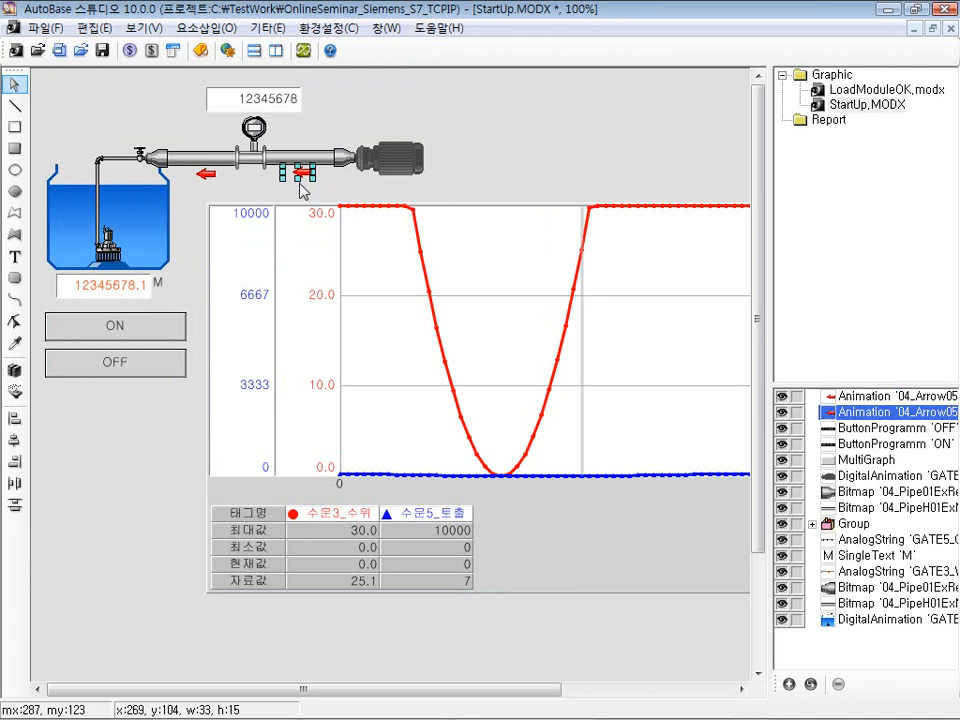
{"action": "left_click", "coordinate": [388, 154]}
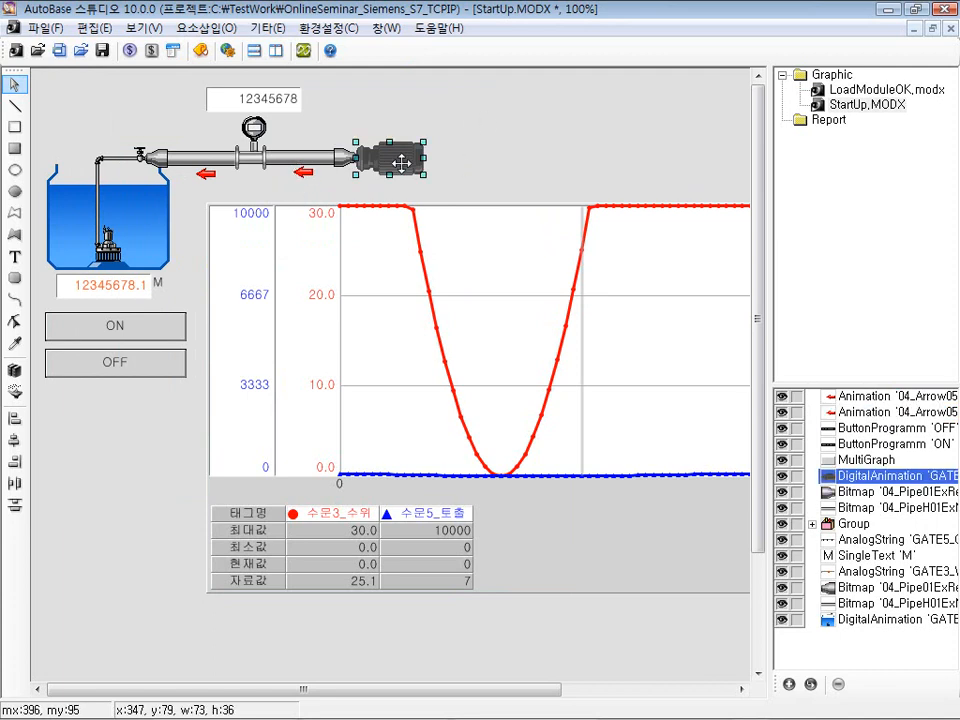
{"action": "left_click", "coordinate": [304, 175]}
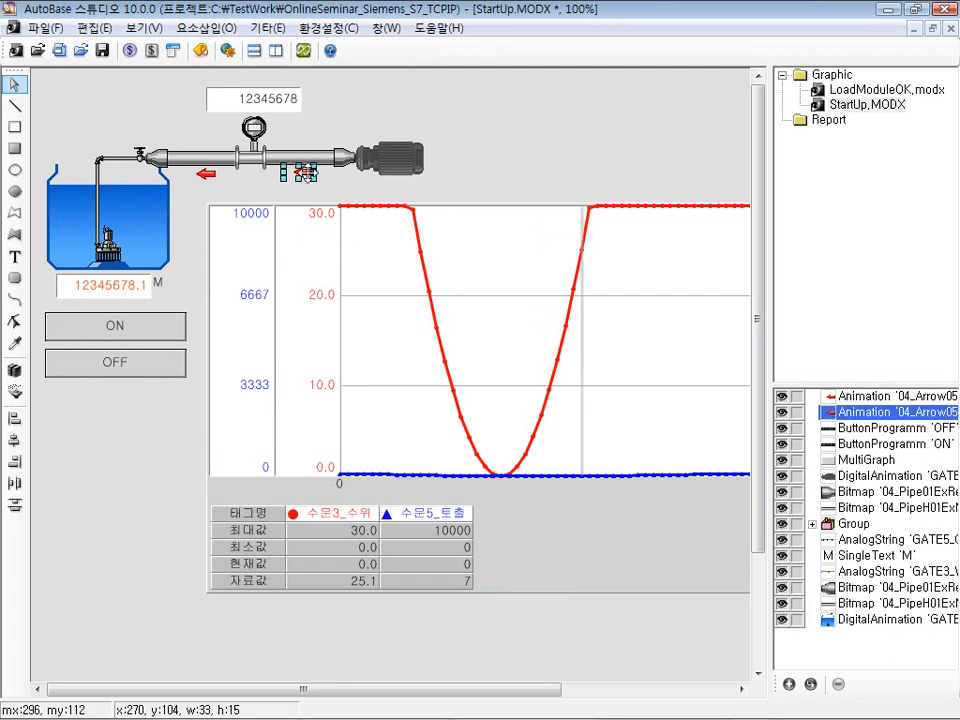
{"action": "left_click", "coordinate": [440, 173]}
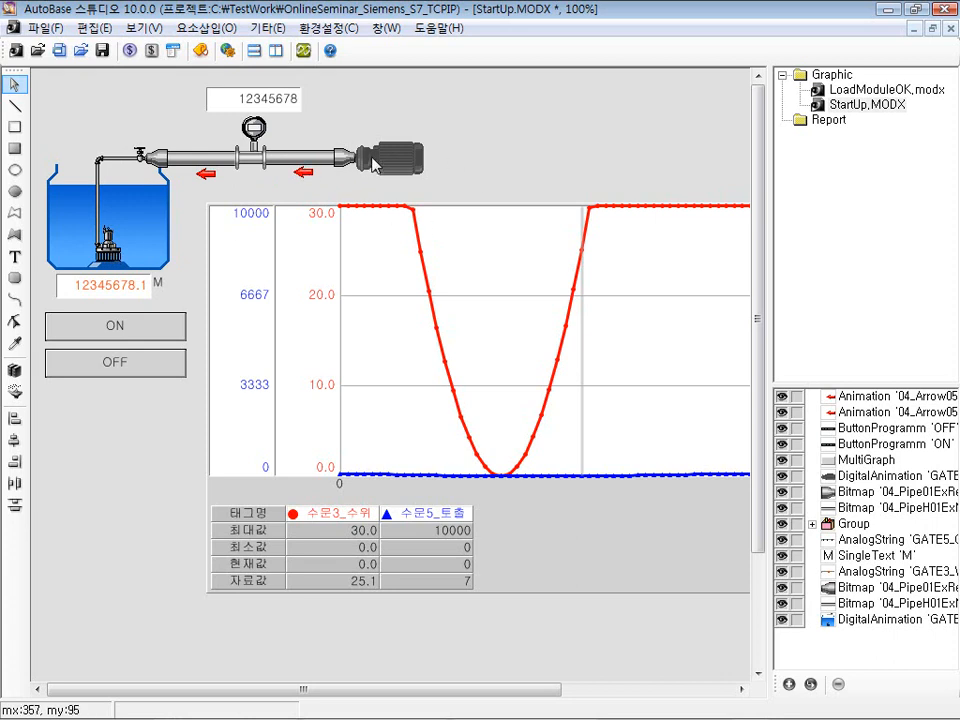
Enable extended functions (확장기능 사용) for the arrow nearest the motor and open its display (표시) settings
{"action": "left_click", "coordinate": [312, 178]}
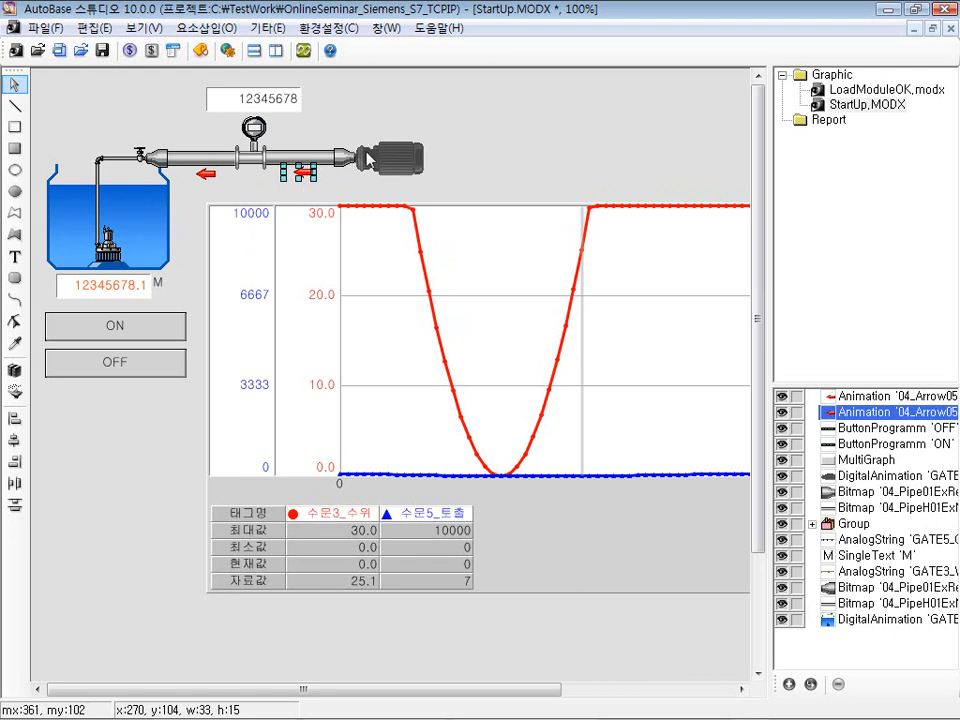
{"action": "double_click", "coordinate": [300, 172]}
{"action": "left_click", "coordinate": [380, 272]}
{"action": "left_click_drag", "start_coordinate": [390, 263], "coordinate": [514, 240]}
{"action": "left_click", "coordinate": [370, 251]}
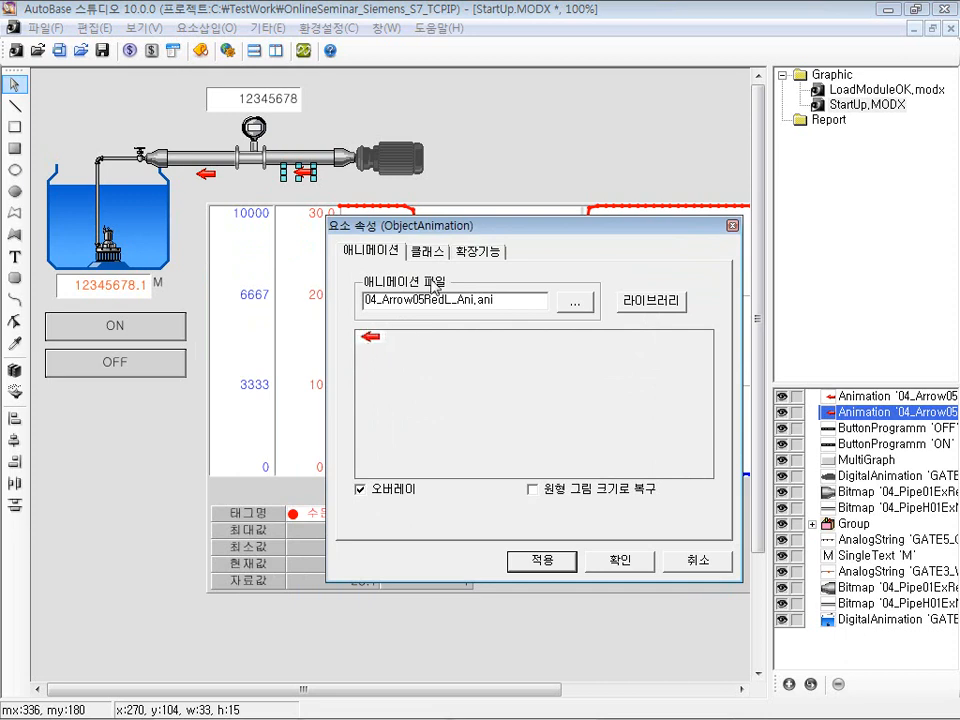
{"action": "left_click", "coordinate": [478, 251]}
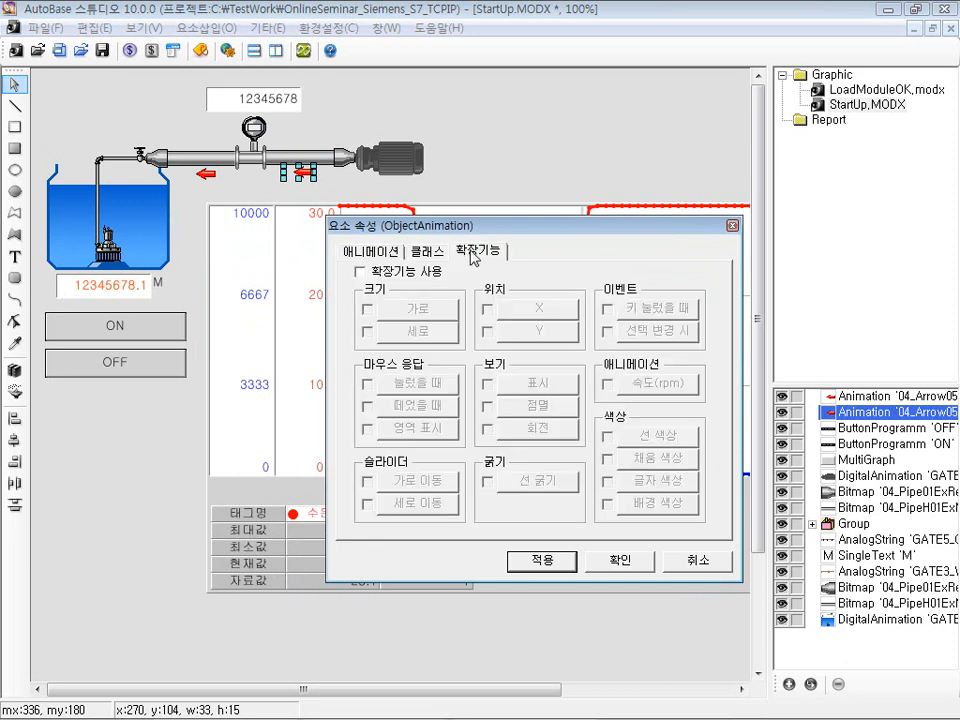
{"action": "left_click", "coordinate": [427, 277]}
{"action": "left_click_drag", "start_coordinate": [550, 228], "coordinate": [533, 254]}
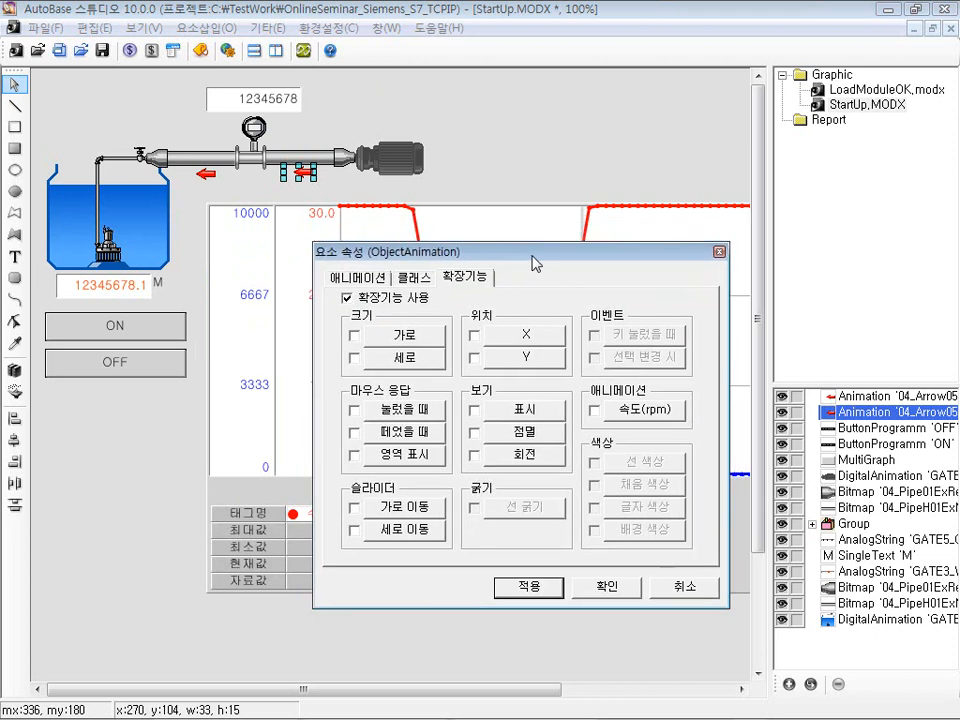
{"action": "left_click", "coordinate": [502, 411]}
{"action": "left_click_drag", "start_coordinate": [333, 27], "coordinate": [401, 98]}
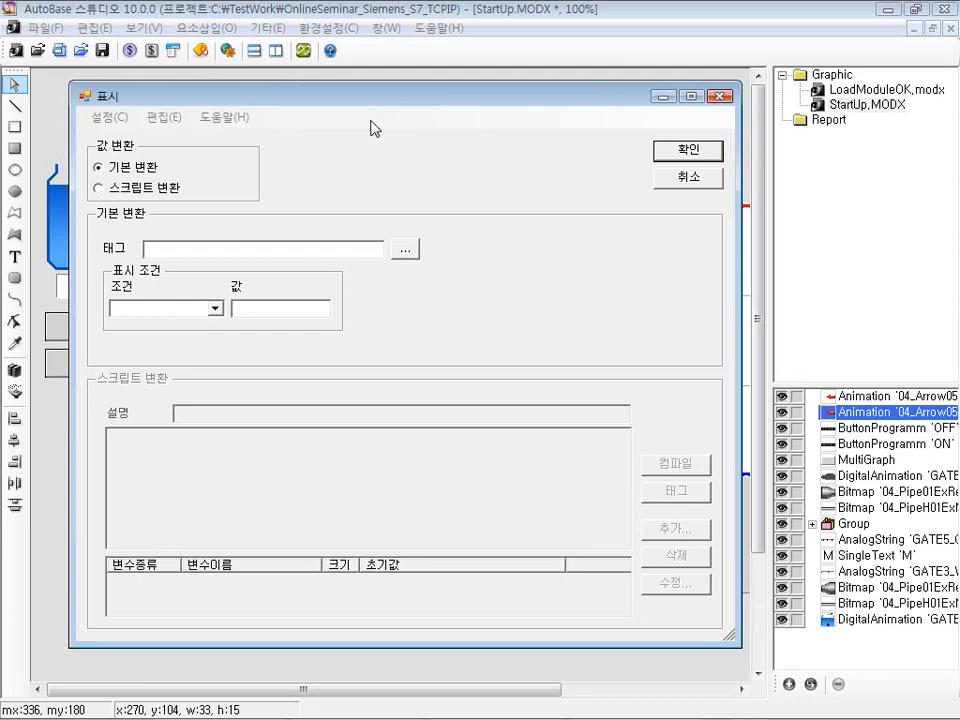
Choose script conversion (스크립트 변환) and write "if ($GATE5_MOTOR_STATUS == 1) return ON; else return OFF;", picking the motor status from the DI tags
{"action": "left_click", "coordinate": [105, 188]}
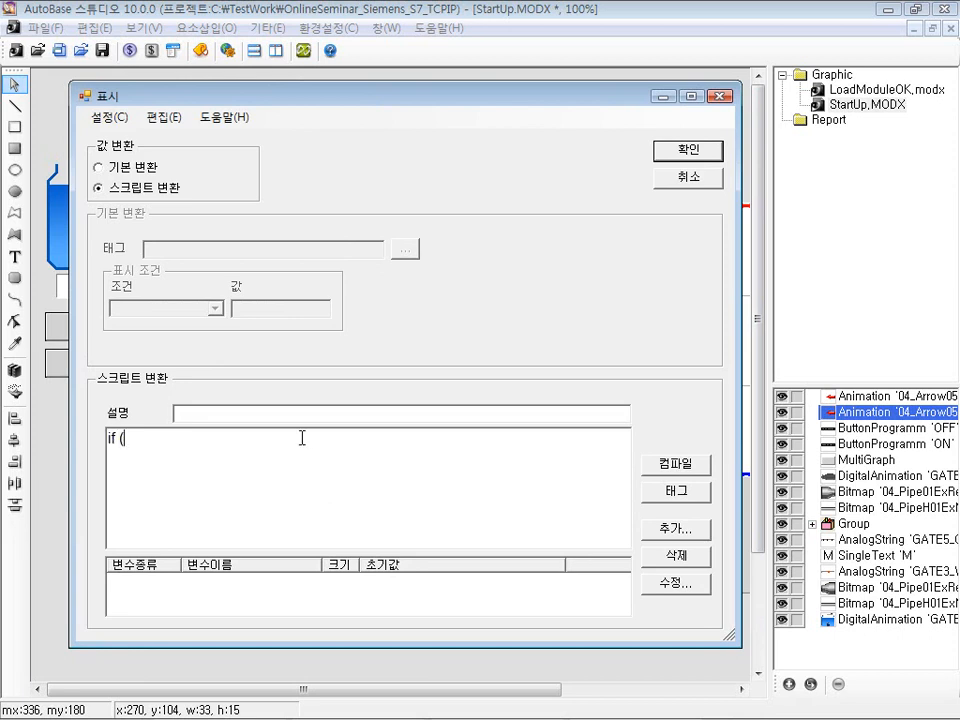
{"action": "left_click", "coordinate": [664, 493]}
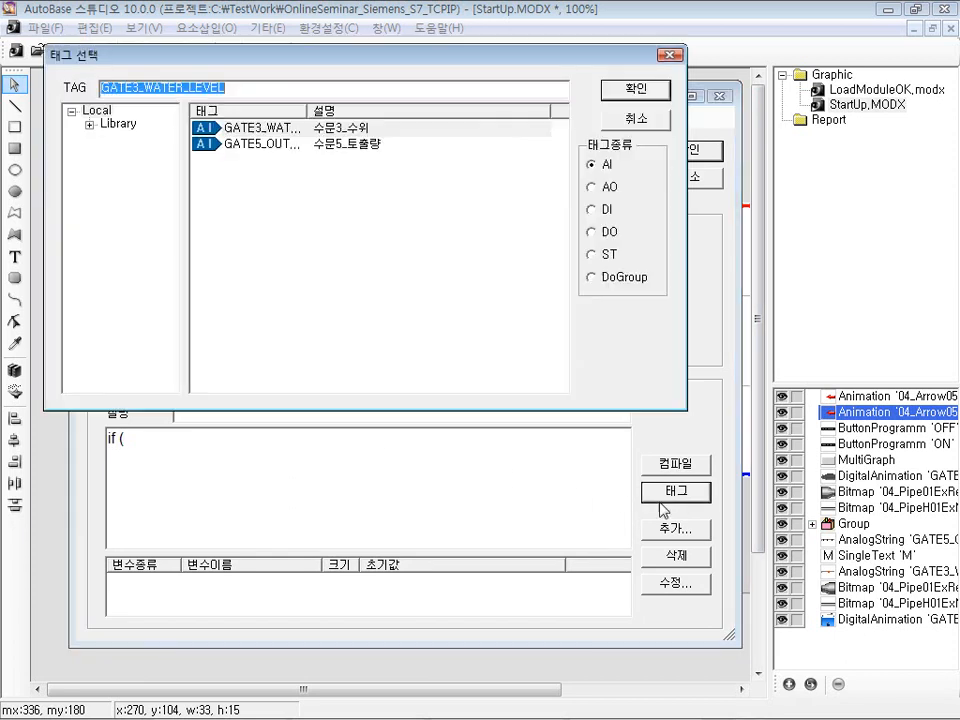
{"action": "left_click", "coordinate": [609, 212]}
{"action": "left_click", "coordinate": [372, 143]}
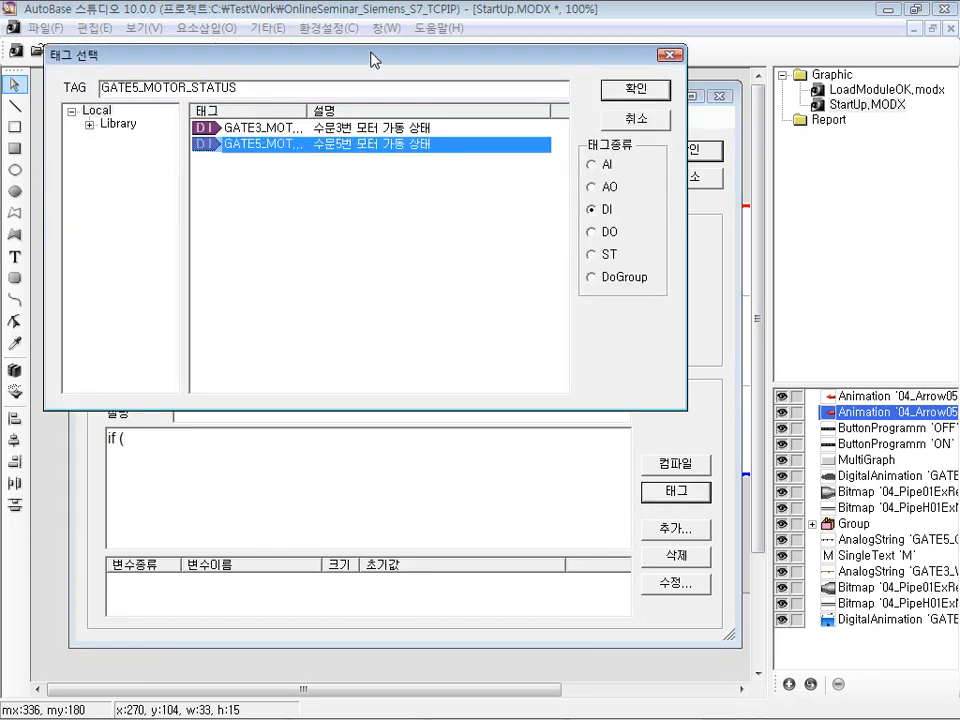
{"action": "left_click_drag", "start_coordinate": [372, 58], "coordinate": [388, 165]}
{"action": "double_click", "coordinate": [420, 260]}
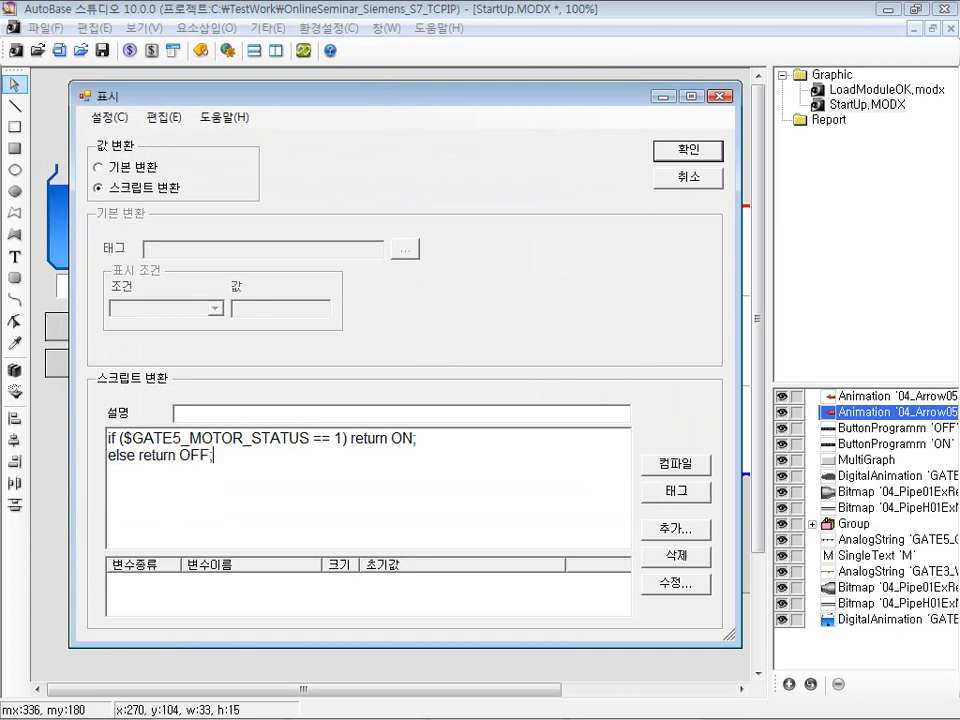
Delete the entire display script
{"action": "left_click_drag", "start_coordinate": [380, 461], "coordinate": [130, 408]}
{"action": "left_click", "coordinate": [306, 508]}
{"action": "left_click_drag", "start_coordinate": [364, 497], "coordinate": [80, 405]}
{"action": "left_click_drag", "start_coordinate": [320, 483], "coordinate": [2, 403]}
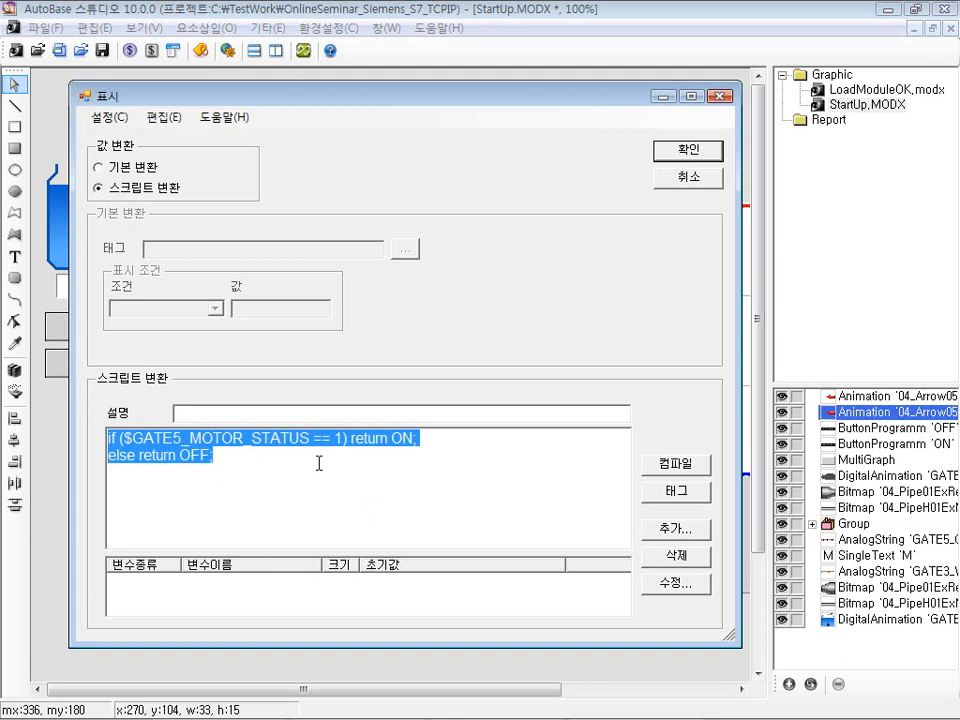
{"action": "key", "text": "Delete"}
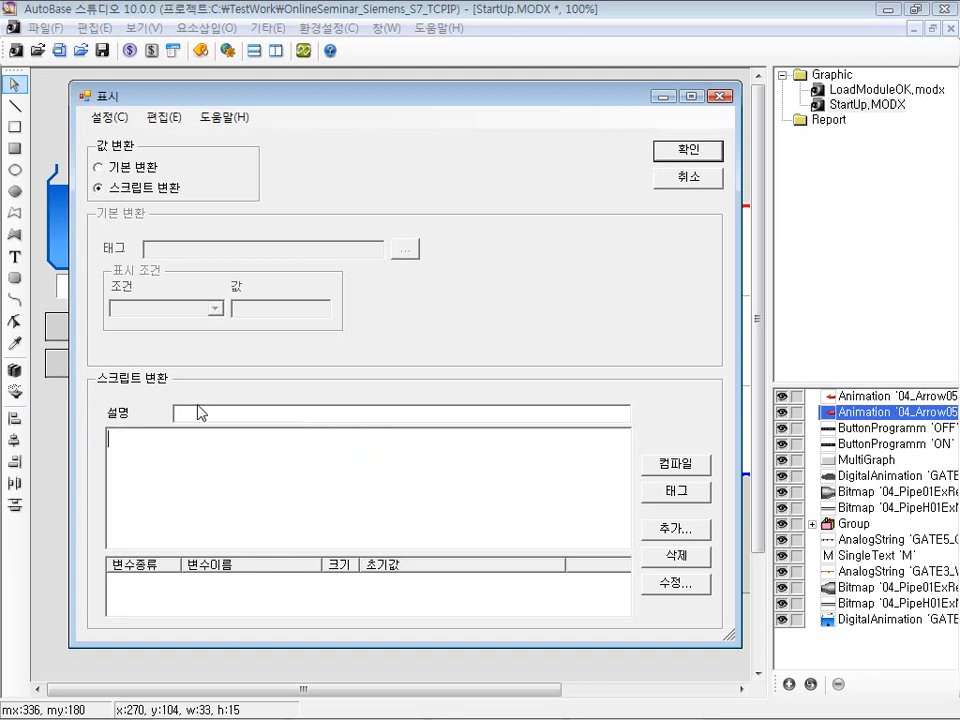
Switch the arrow's display to basic conversion (기본 변환) with tag GATE5_MOTOR_STATUS and condition On, and apply it
{"action": "left_click", "coordinate": [137, 175]}
{"action": "left_click", "coordinate": [209, 250]}
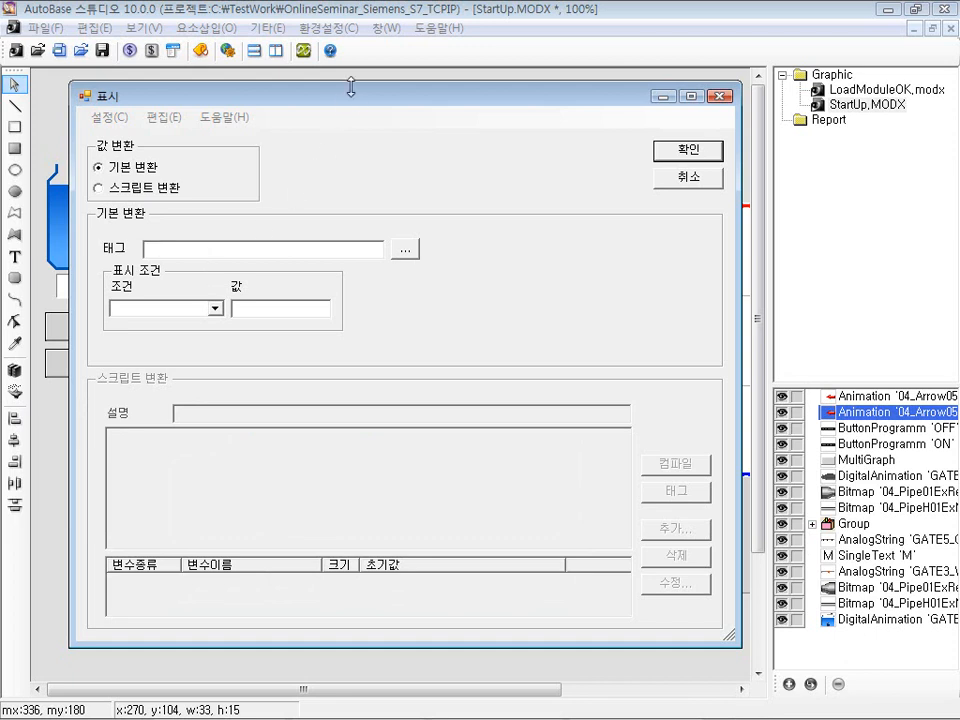
{"action": "left_click_drag", "start_coordinate": [349, 100], "coordinate": [351, 108]}
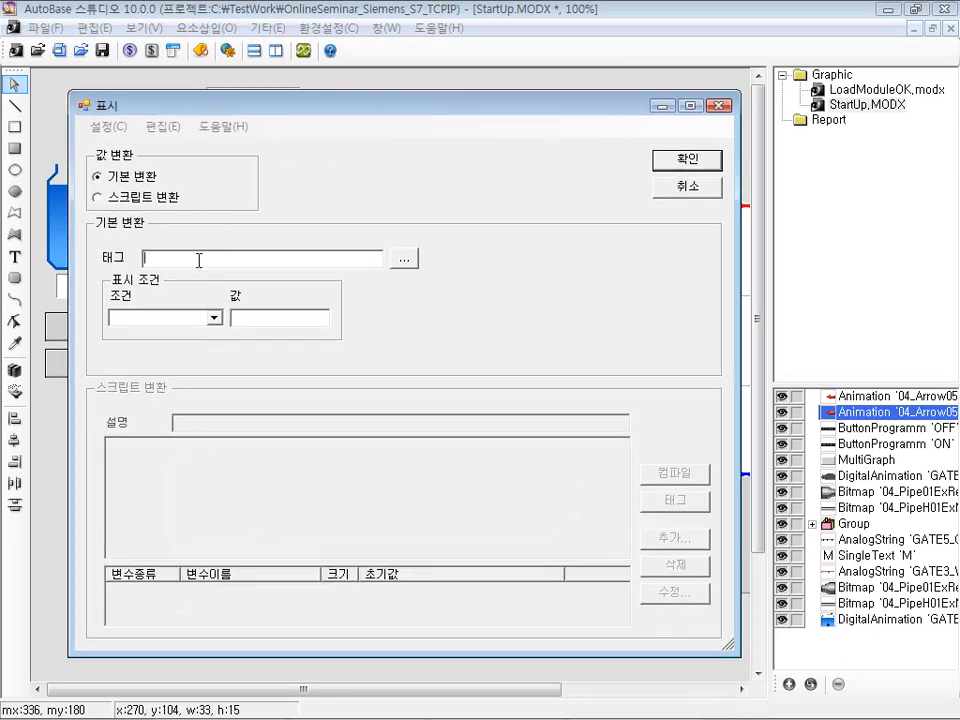
{"action": "left_click", "coordinate": [404, 258]}
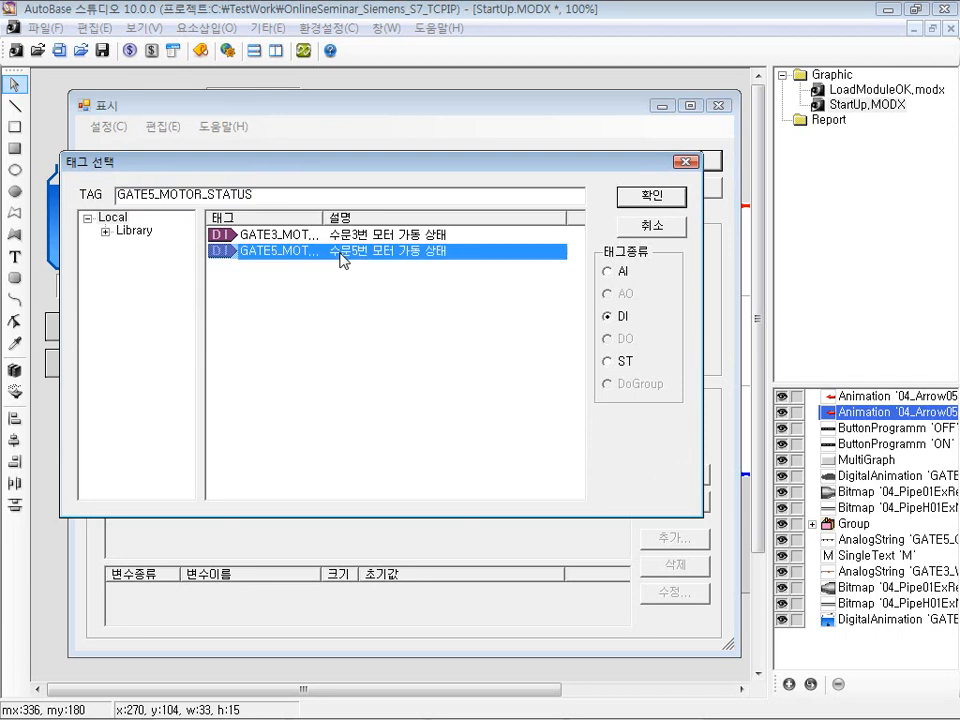
{"action": "double_click", "coordinate": [338, 253]}
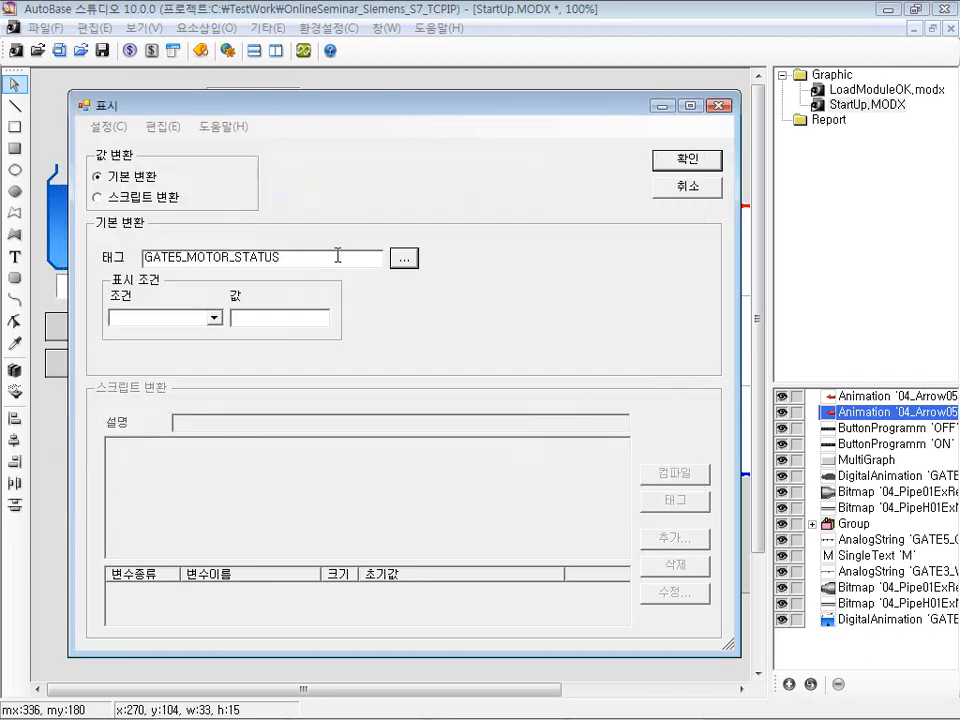
{"action": "left_click", "coordinate": [214, 320]}
{"action": "left_click", "coordinate": [167, 401]}
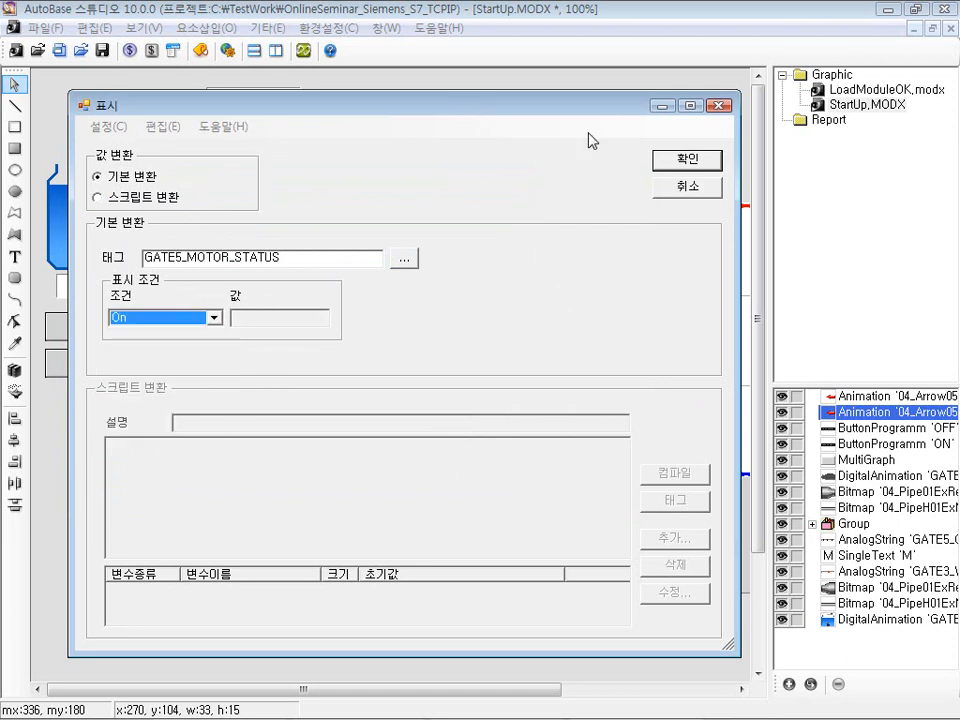
{"action": "left_click", "coordinate": [674, 162]}
{"action": "left_click", "coordinate": [510, 590]}
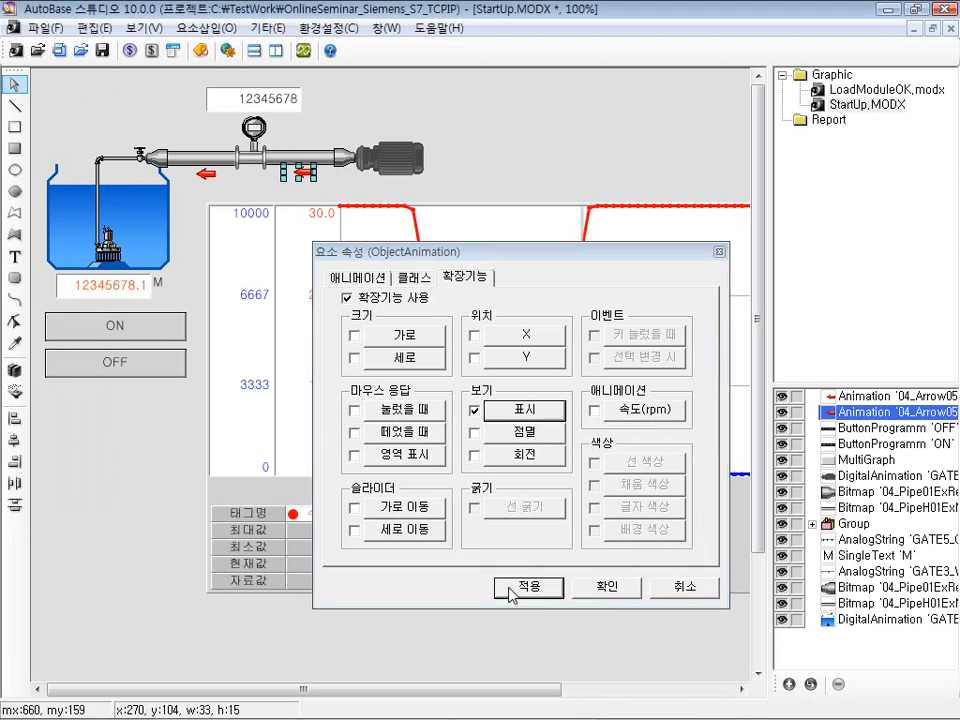
Enable extended functions for the arrow nearest the tank, set its display tag to GATE5_MOTOR_STATUS with condition On, and apply it
{"action": "left_click", "coordinate": [208, 180]}
{"action": "left_click", "coordinate": [398, 300]}
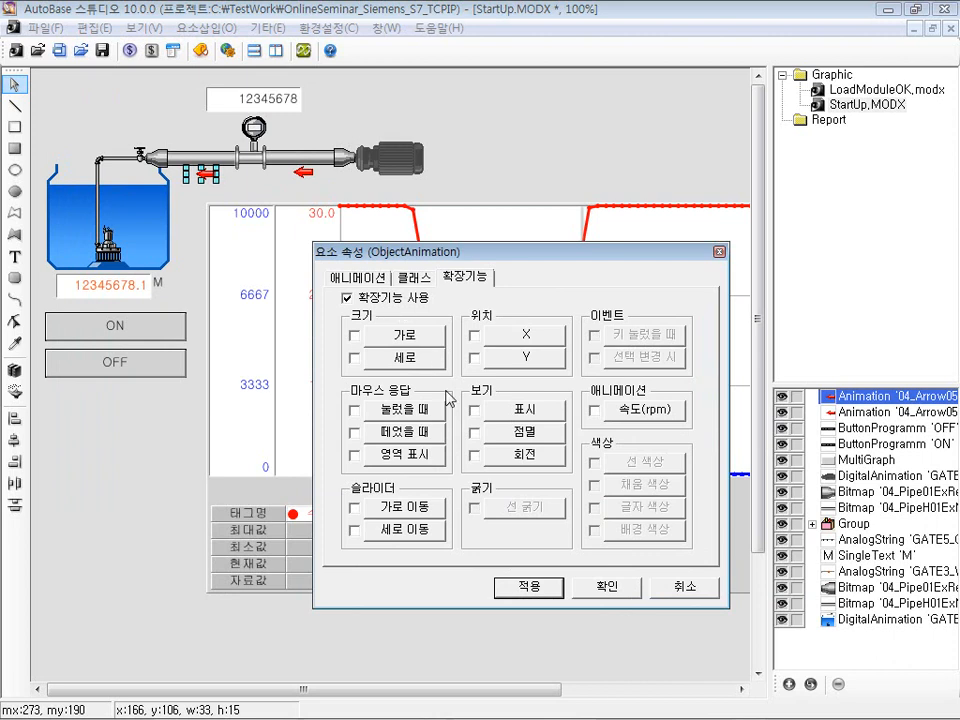
{"action": "left_click", "coordinate": [528, 412]}
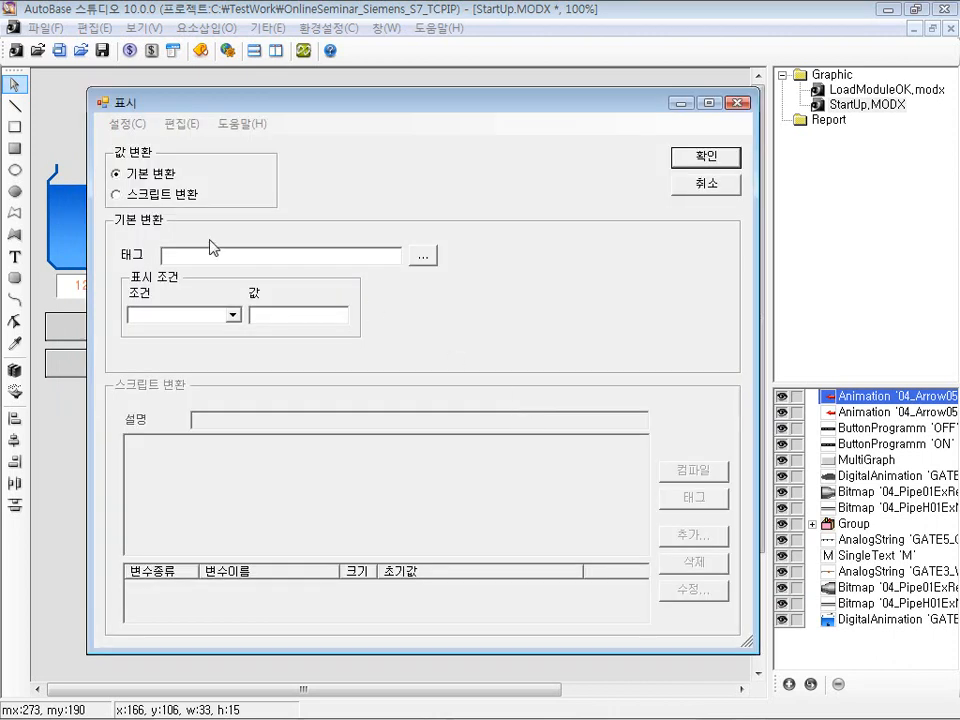
{"action": "left_click", "coordinate": [423, 256]}
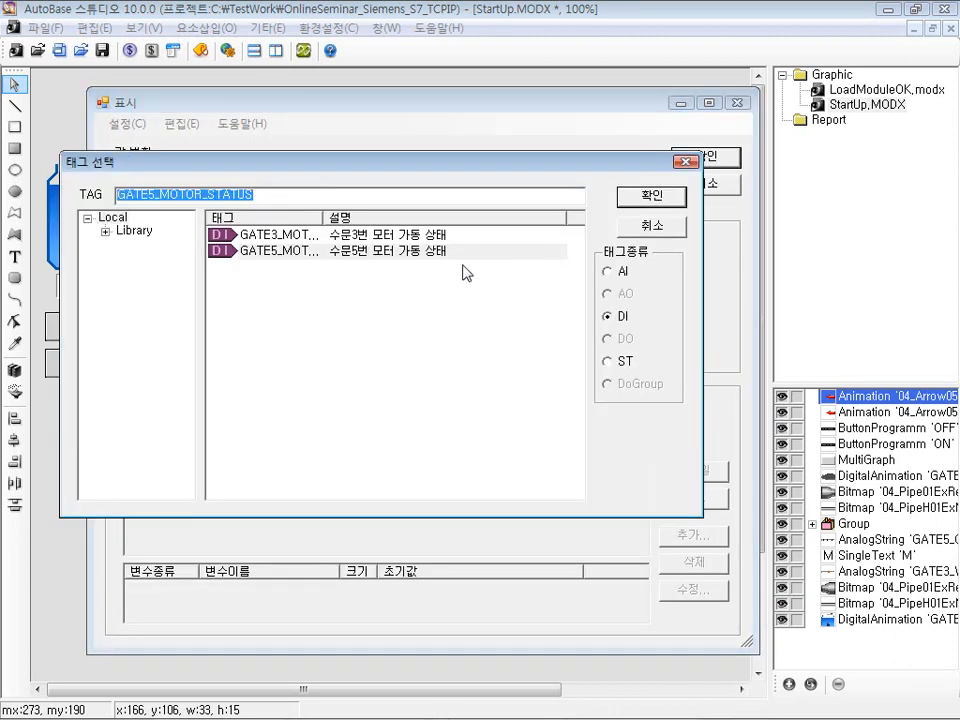
{"action": "left_click", "coordinate": [398, 251]}
{"action": "double_click", "coordinate": [390, 251]}
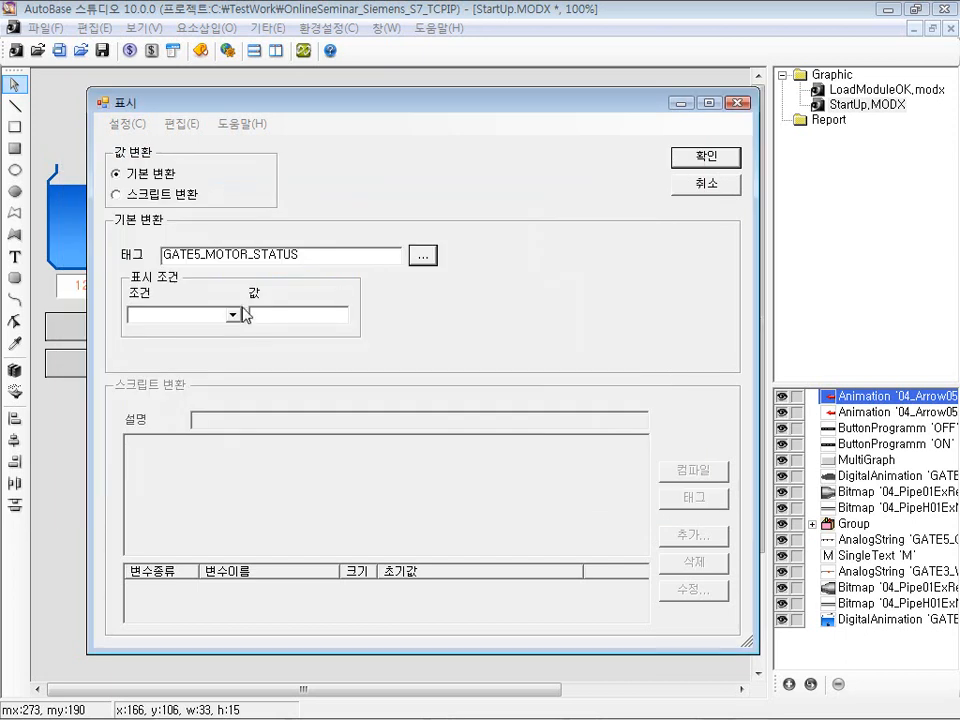
{"action": "left_click", "coordinate": [234, 316]}
{"action": "left_click", "coordinate": [196, 389]}
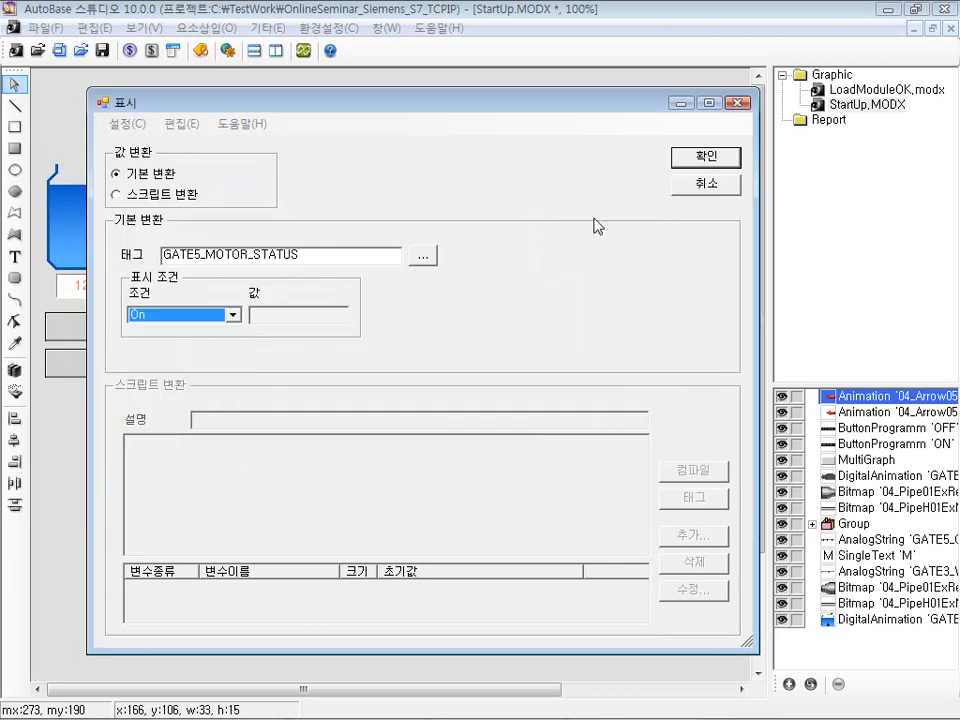
{"action": "left_click", "coordinate": [701, 160]}
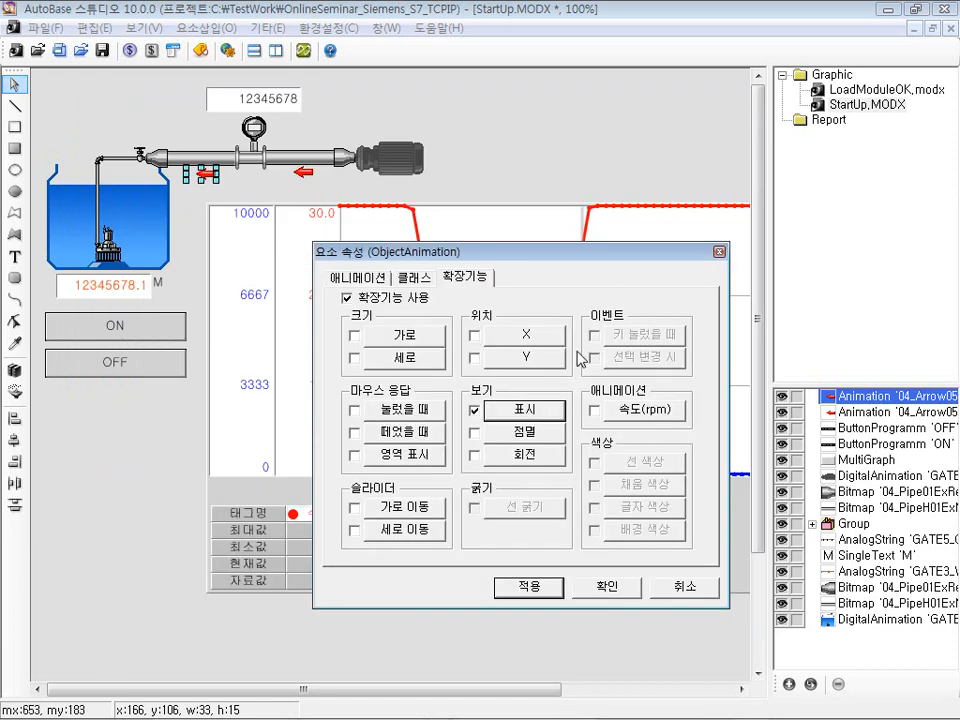
{"action": "left_click", "coordinate": [512, 588]}
{"action": "left_click", "coordinate": [623, 593]}
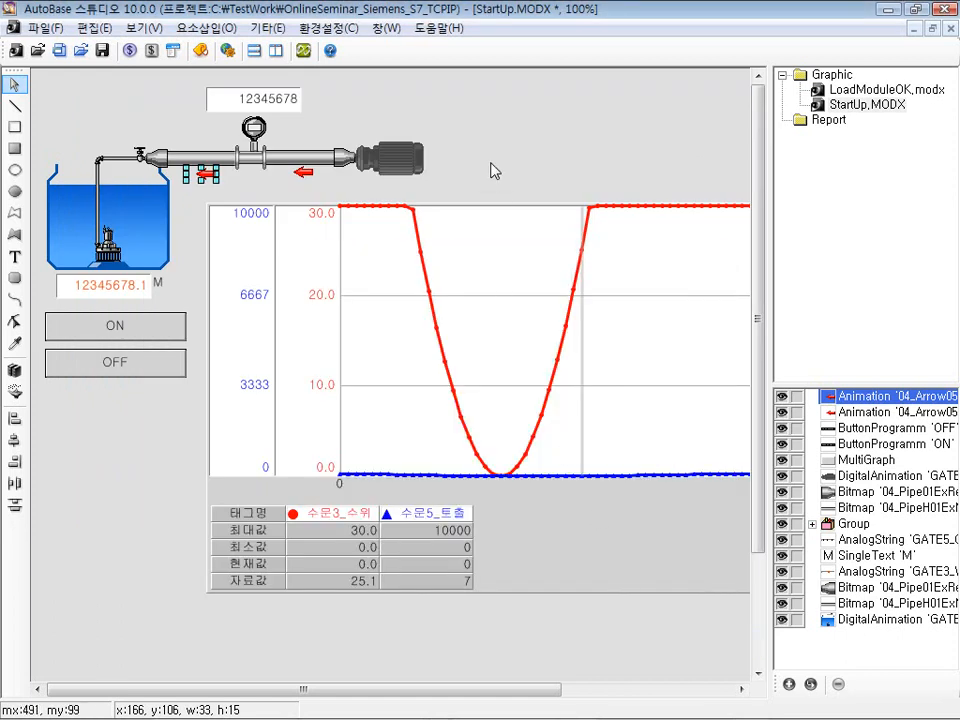
Save and run StartUp.MODX in the AutoBase monitor (감시) and switch the gate 5 motor OFF
{"action": "left_click", "coordinate": [304, 54]}
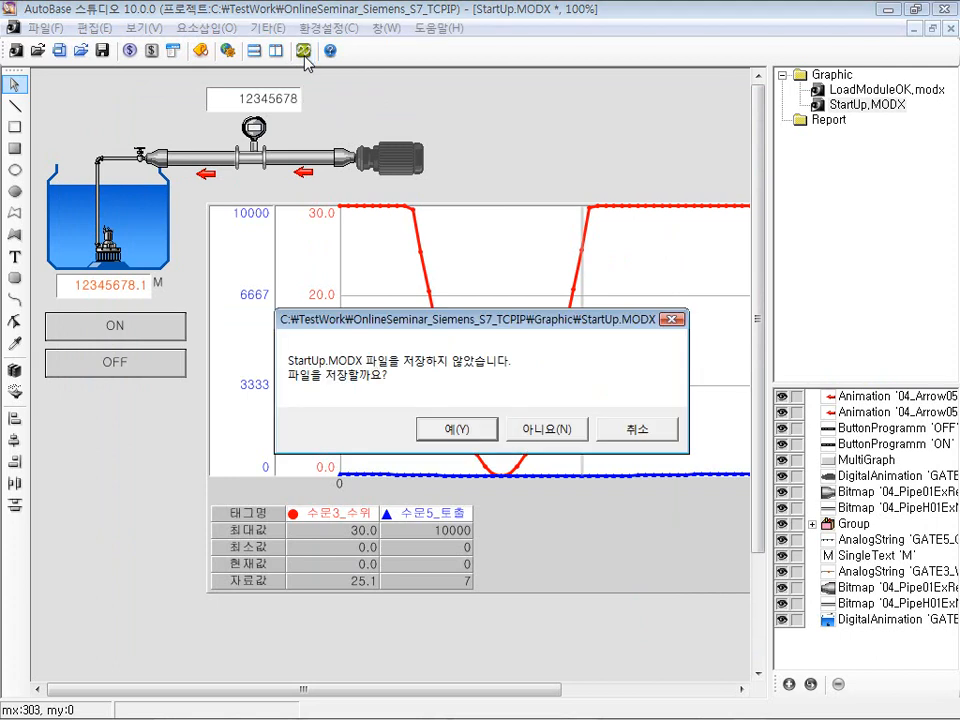
{"action": "left_click", "coordinate": [456, 429]}
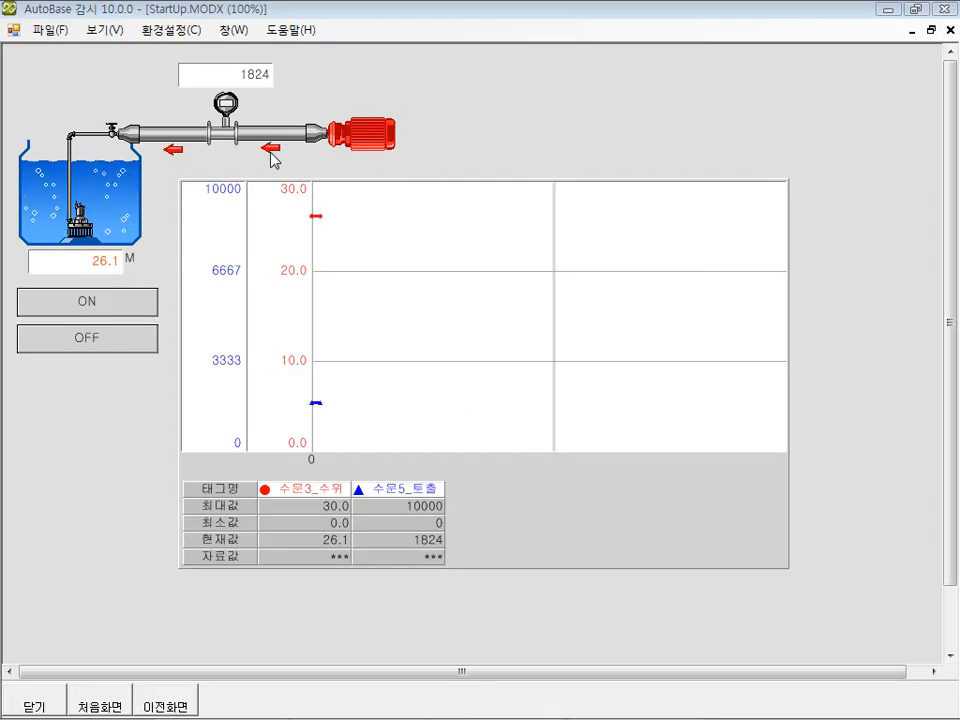
{"action": "left_click", "coordinate": [362, 133]}
{"action": "left_click_drag", "start_coordinate": [357, 197], "coordinate": [360, 218]}
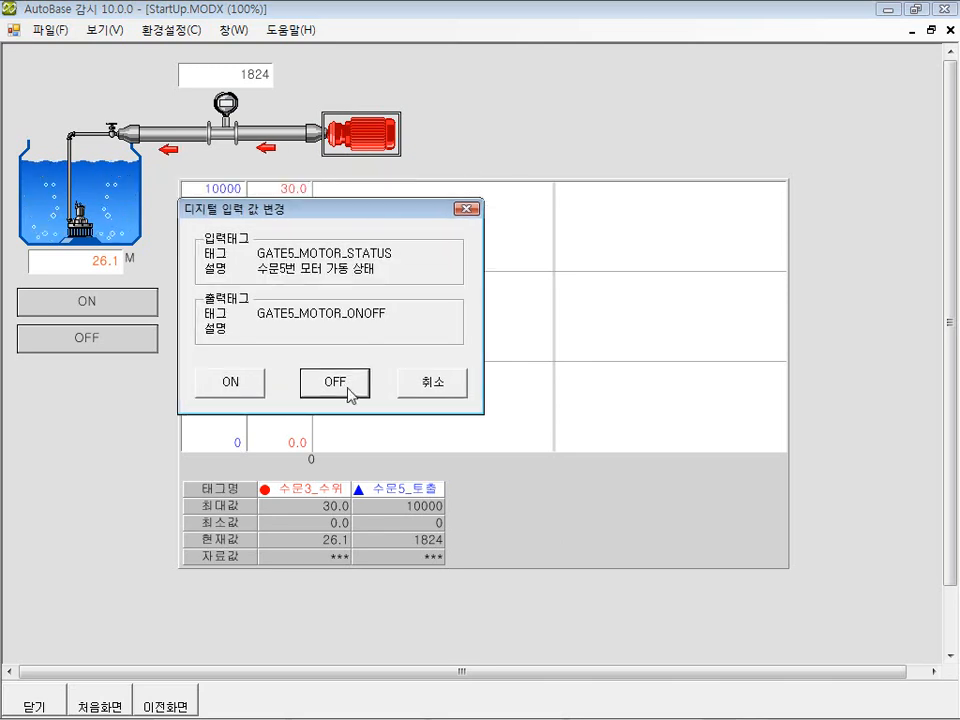
{"action": "left_click", "coordinate": [345, 390]}
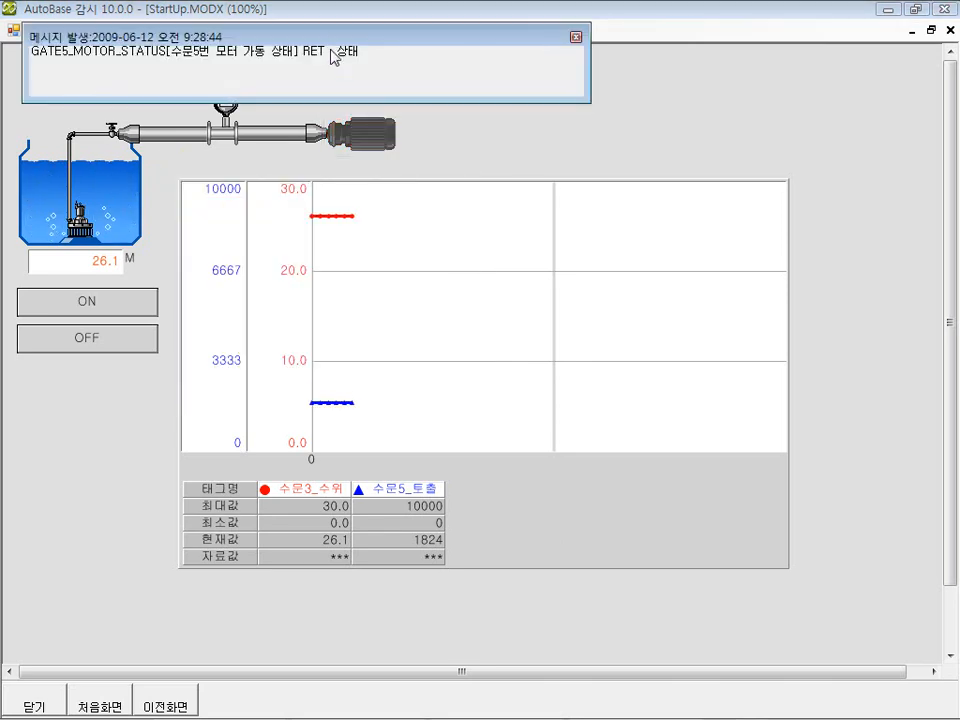
Switch the gate 5 motor ON, moving the message windows out of the way, and close the LoadModuleOK.modx screen
{"action": "left_click_drag", "start_coordinate": [335, 38], "coordinate": [336, 256]}
{"action": "left_click", "coordinate": [360, 145]}
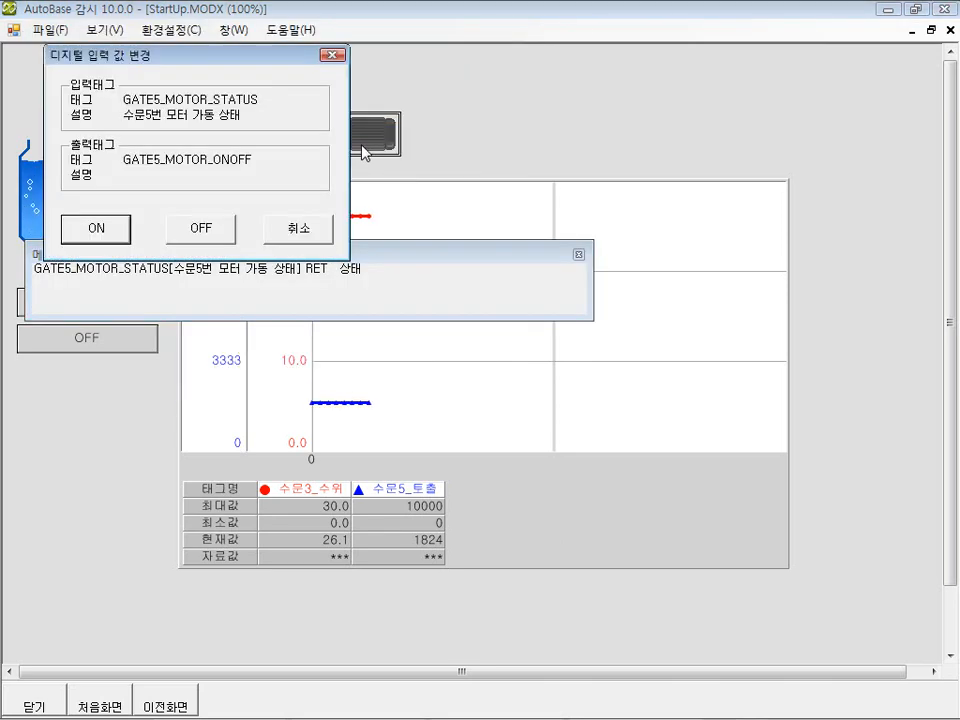
{"action": "left_click_drag", "start_coordinate": [209, 56], "coordinate": [381, 361]}
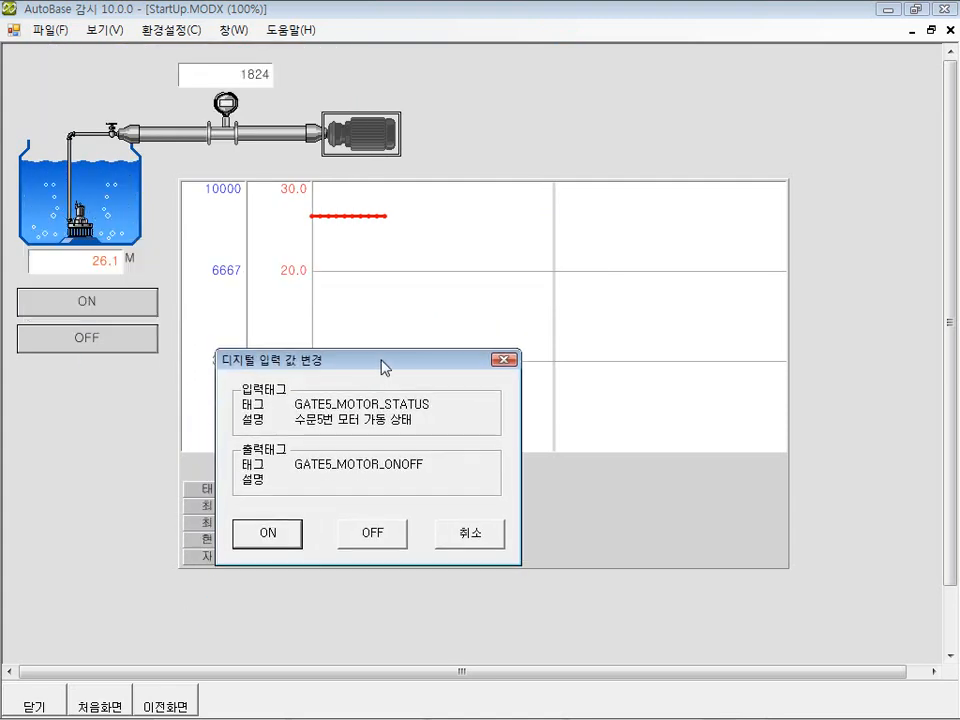
{"action": "left_click", "coordinate": [295, 543]}
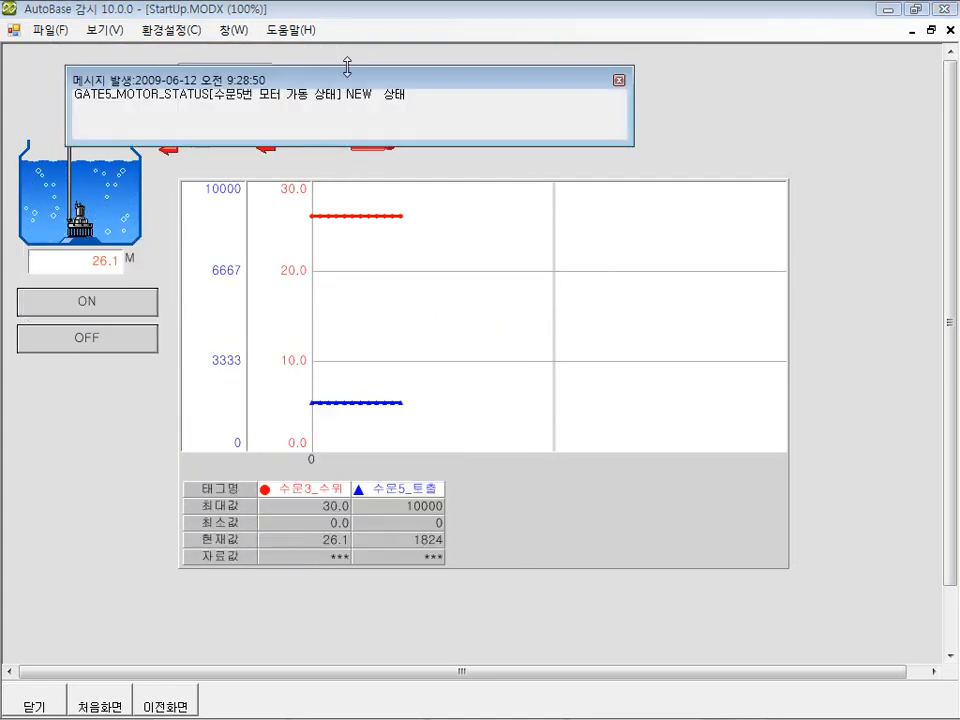
{"action": "left_click_drag", "start_coordinate": [345, 78], "coordinate": [346, 229]}
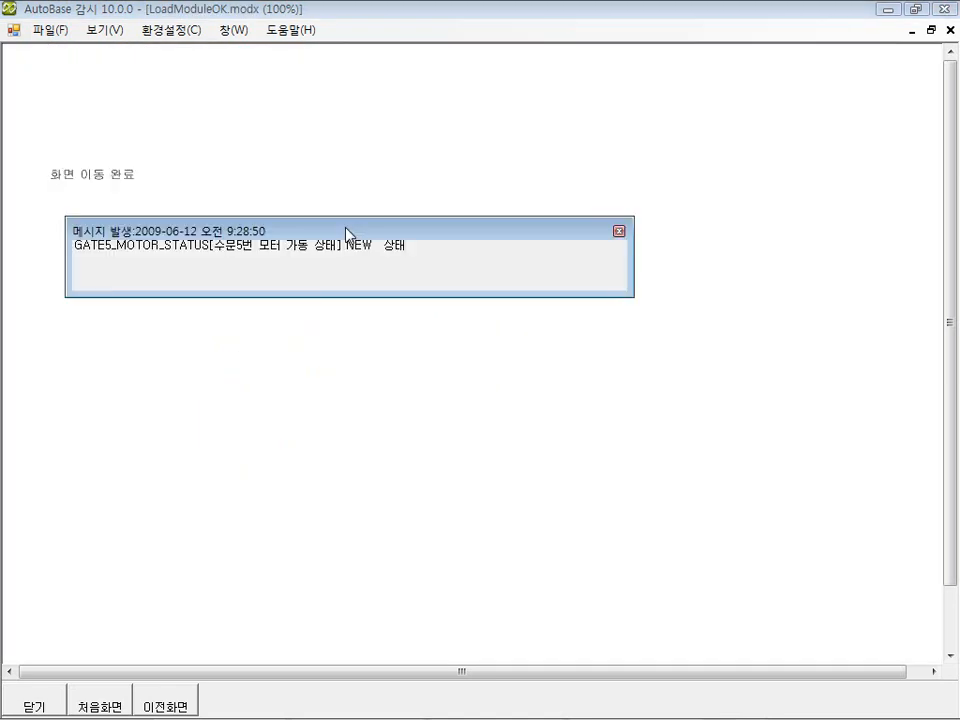
{"action": "left_click", "coordinate": [950, 31]}
{"action": "left_click_drag", "start_coordinate": [578, 236], "coordinate": [577, 334]}
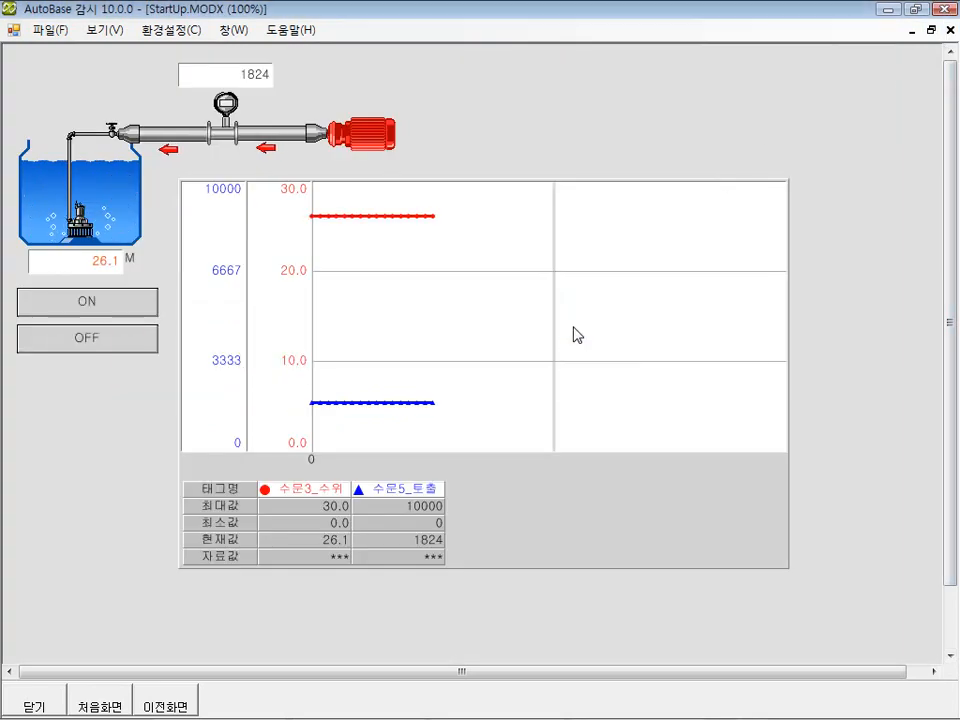
View the script list with MOTOR_EVENT and return to the StartUp.MODX screen
{"action": "left_click", "coordinate": [100, 29]}
{"action": "left_click", "coordinate": [205, 256]}
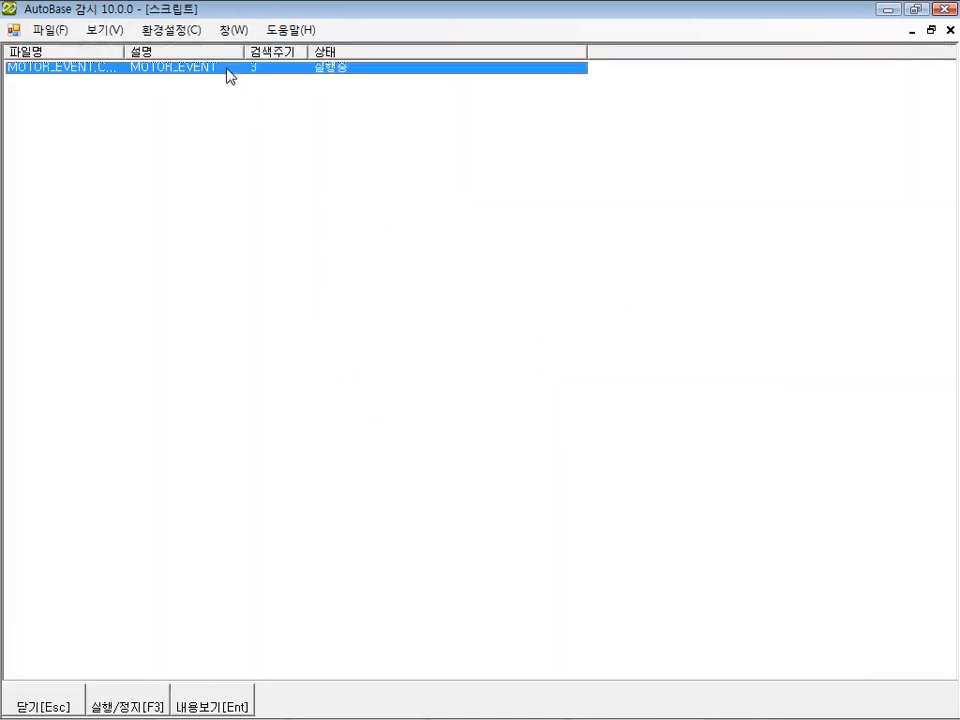
{"action": "left_click", "coordinate": [56, 702]}
Switch the gate 5 motor OFF through its value-change dialog and move the message window clear of the drawing
{"action": "left_click", "coordinate": [378, 150]}
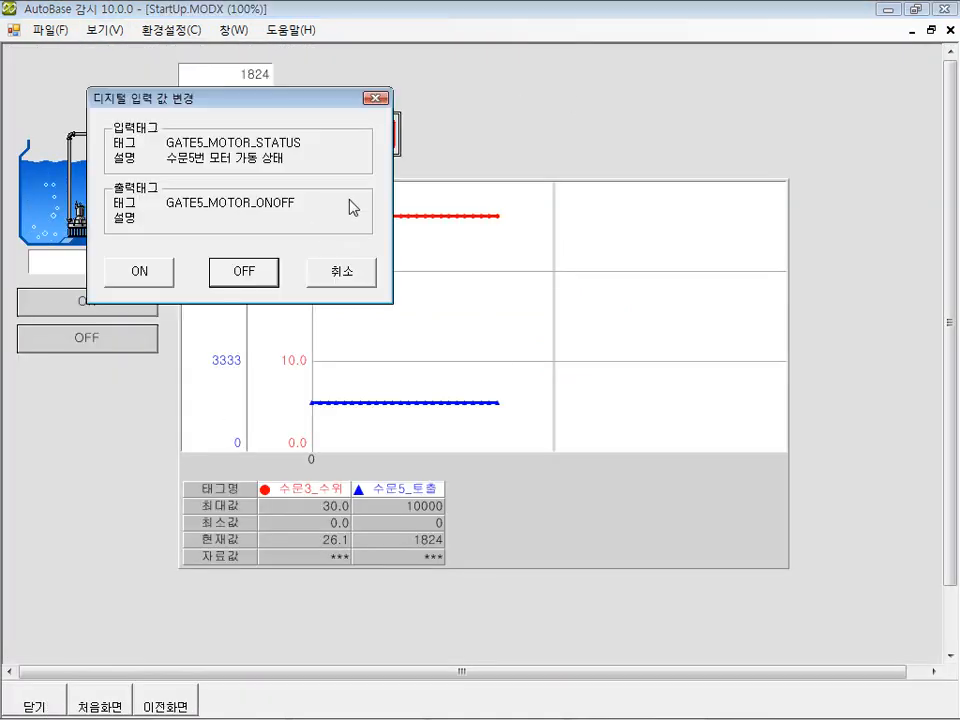
{"action": "left_click_drag", "start_coordinate": [279, 102], "coordinate": [309, 229]}
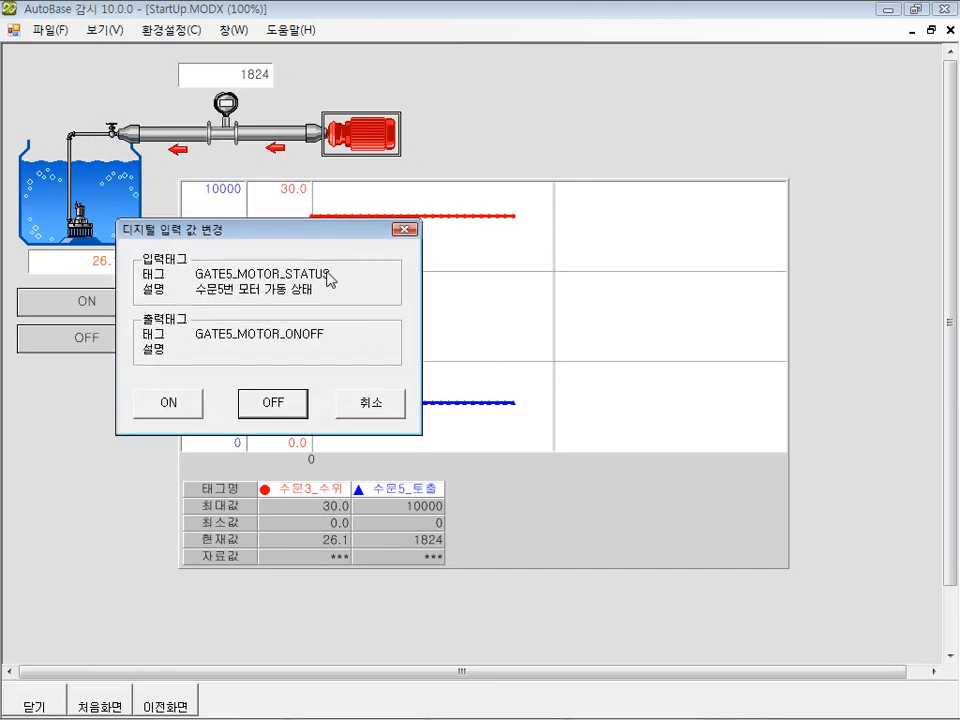
{"action": "left_click", "coordinate": [277, 404]}
{"action": "left_click_drag", "start_coordinate": [381, 148], "coordinate": [381, 288]}
Turn off message pop-ups in the monitor's environment settings (환경설정)
{"action": "left_click", "coordinate": [160, 42]}
{"action": "left_click", "coordinate": [160, 52]}
{"action": "left_click", "coordinate": [452, 222]}
{"action": "left_click", "coordinate": [693, 172]}
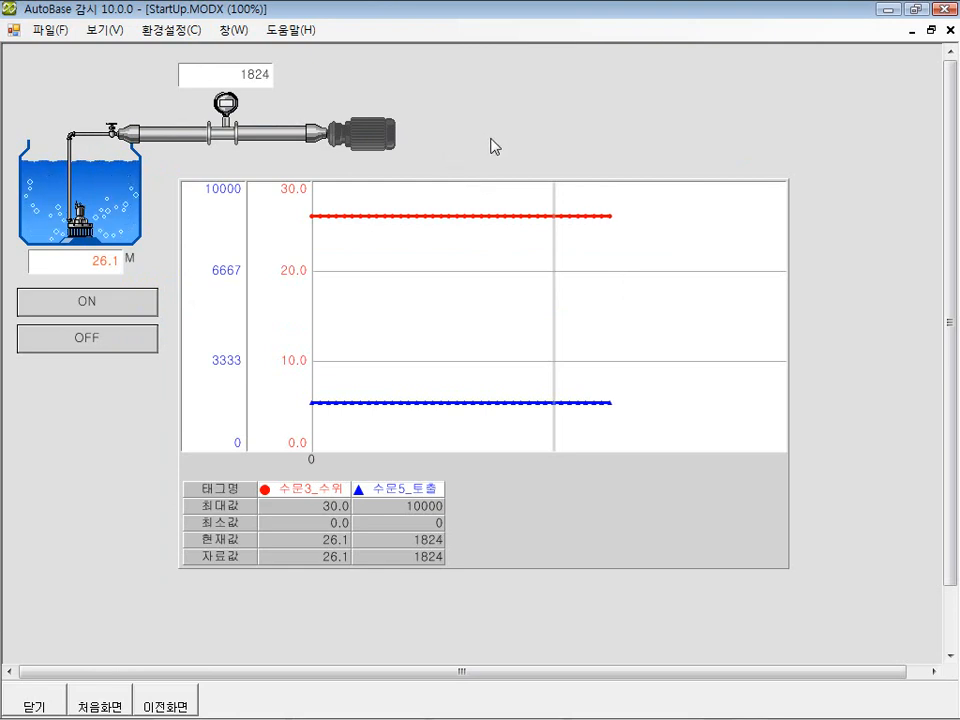
Test the flow arrows by switching the gate 5 motor ON and back OFF
{"action": "left_click", "coordinate": [388, 140]}
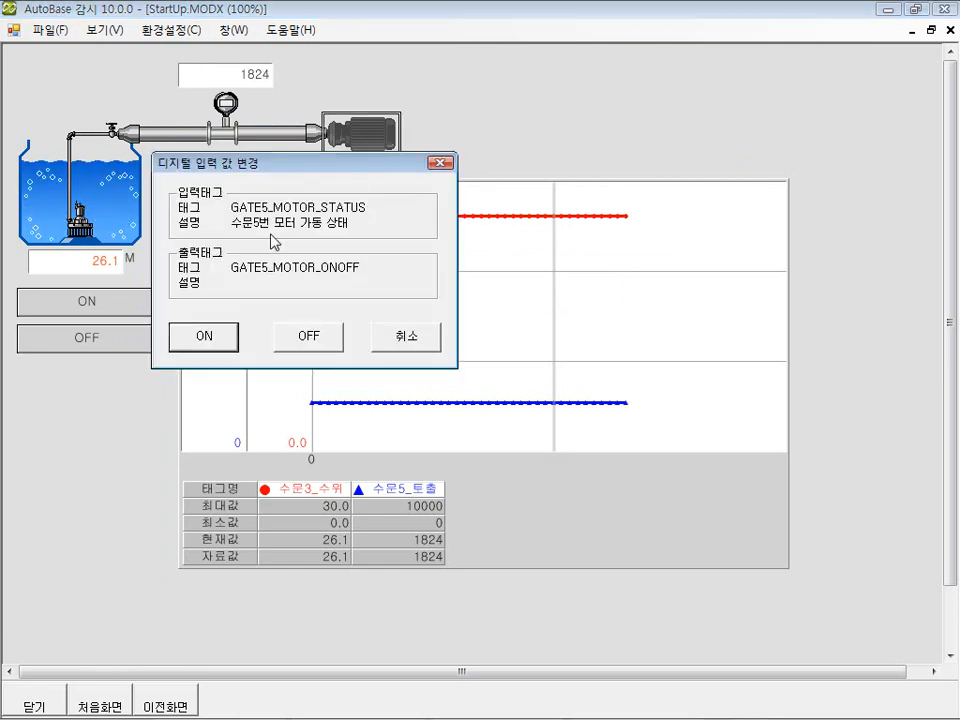
{"action": "left_click", "coordinate": [226, 333]}
{"action": "left_click", "coordinate": [381, 141]}
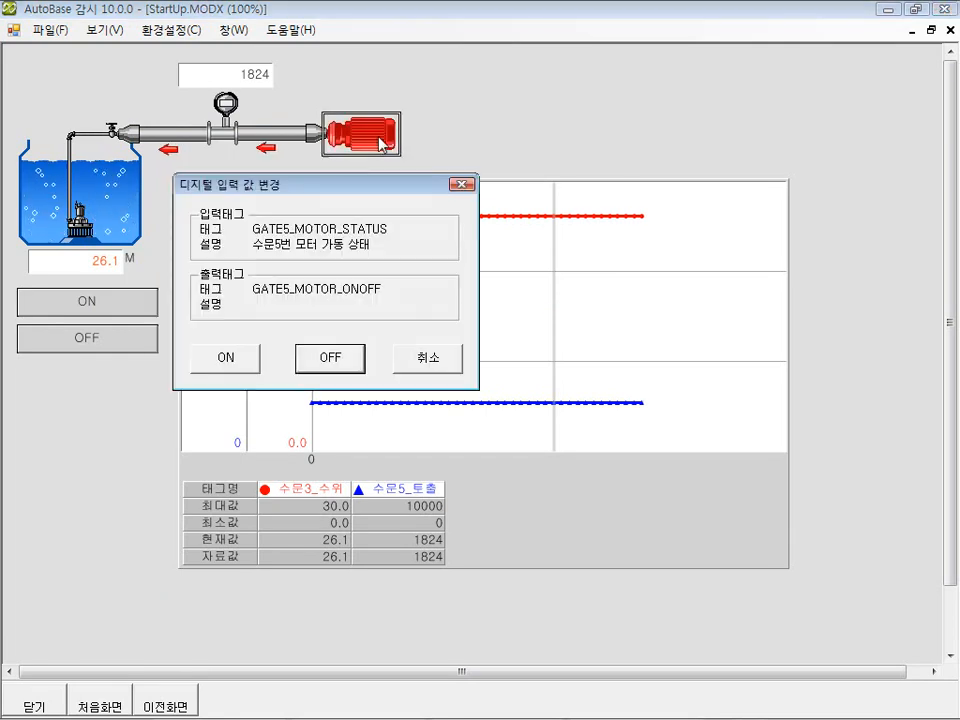
{"action": "left_click", "coordinate": [312, 358]}
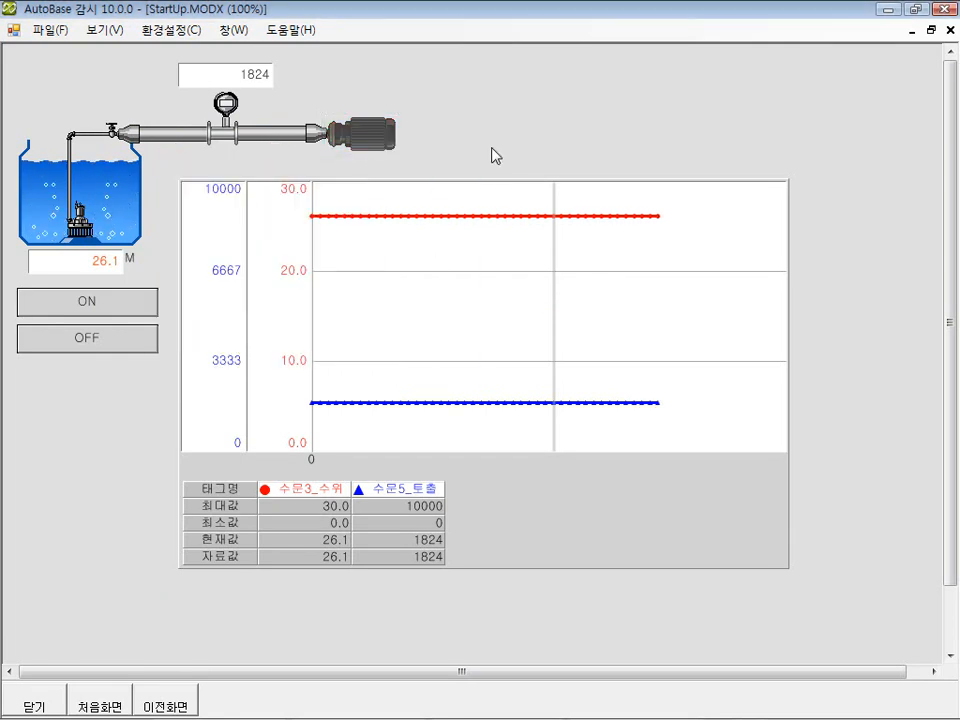
Return to AutoBase Studio and open the display (표시) settings of the arrow nearest the motor
{"action": "left_click", "coordinate": [62, 30]}
{"action": "left_click", "coordinate": [112, 212]}
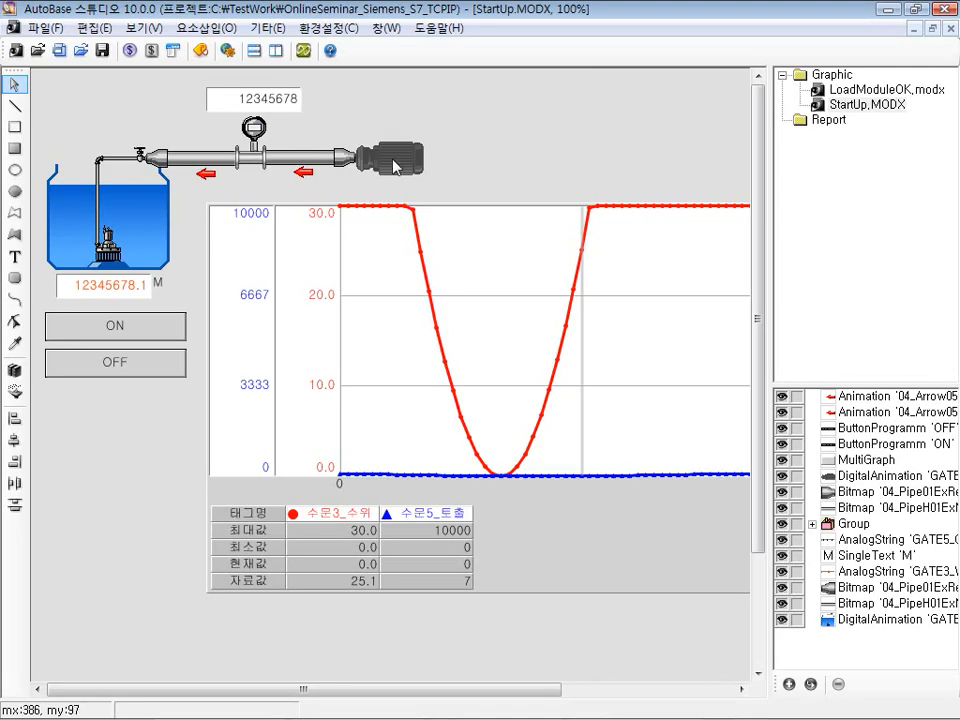
{"action": "left_click", "coordinate": [396, 167]}
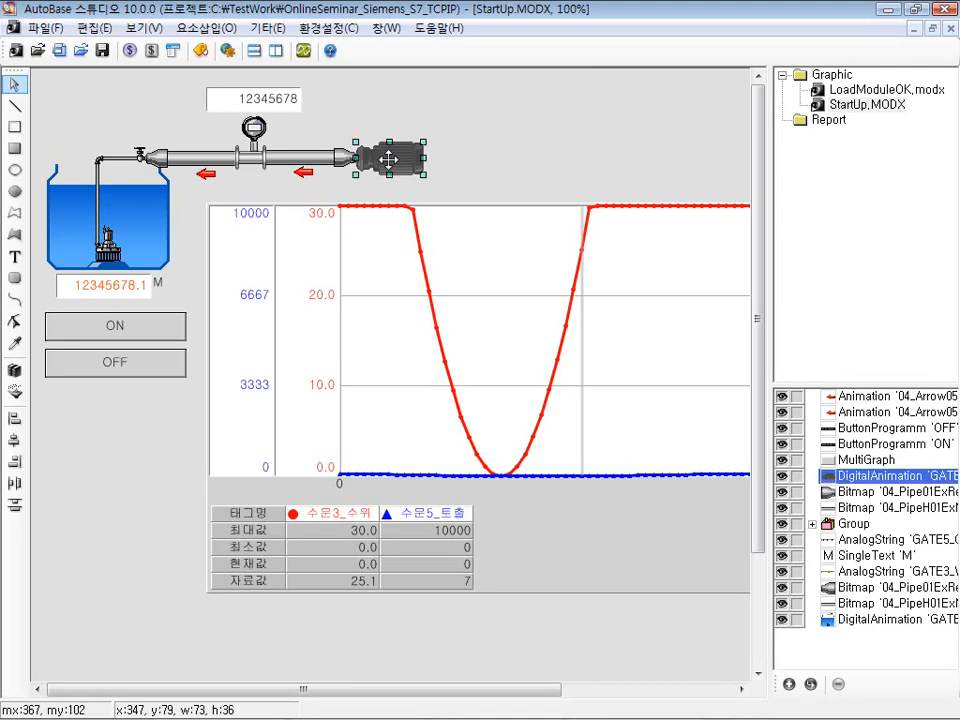
{"action": "left_click", "coordinate": [292, 173]}
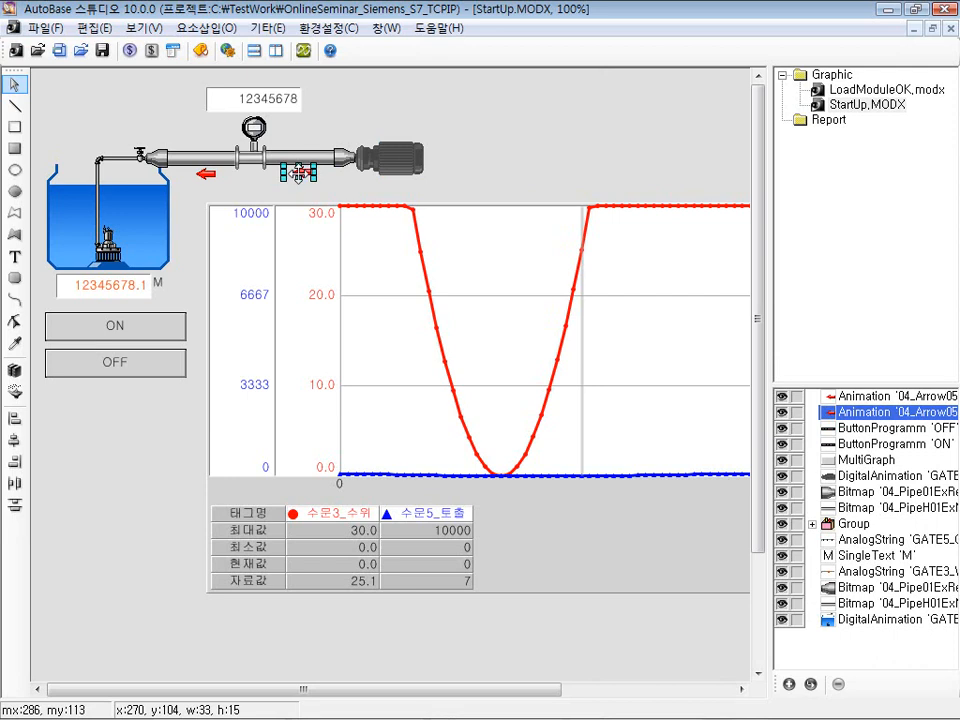
{"action": "double_click", "coordinate": [298, 172]}
{"action": "left_click", "coordinate": [199, 83]}
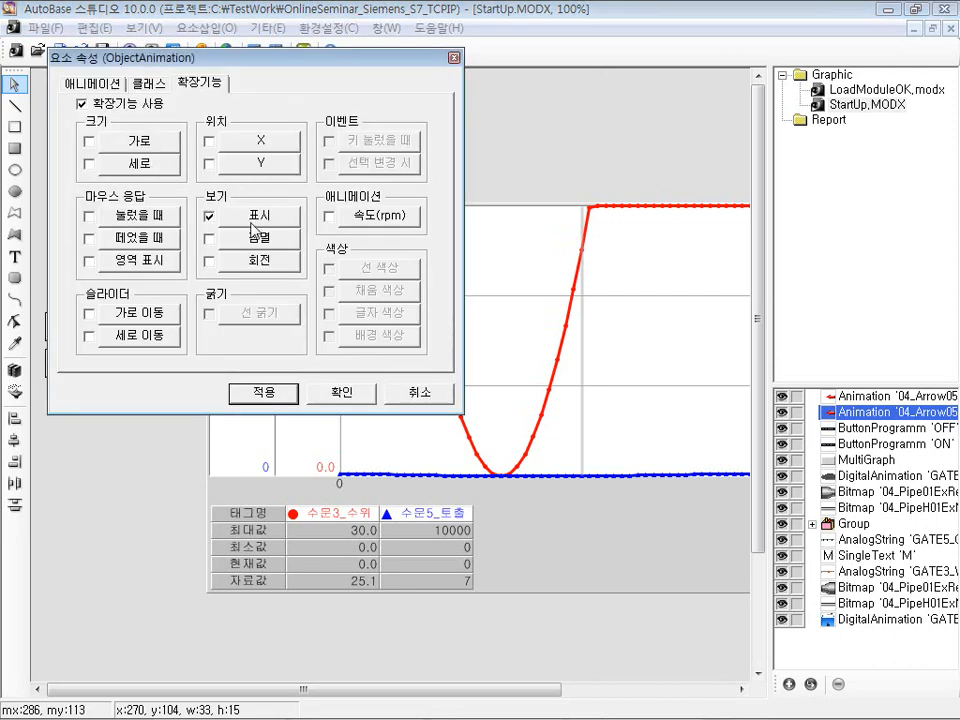
{"action": "left_click", "coordinate": [259, 216]}
Switch the arrow's display (표시) to script conversion and start an if condition in the script with the DI tag GATE5_MOTOR_STATUS
{"action": "left_click", "coordinate": [160, 177]}
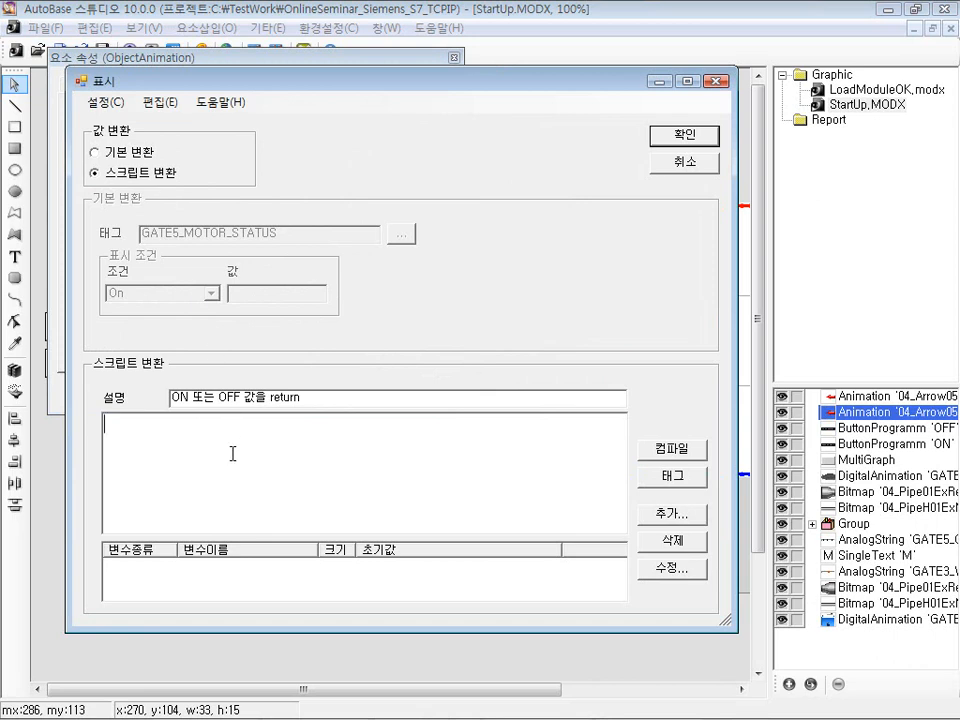
{"action": "type", "text": "if"}
{"action": "key", "text": "BackSpace"}
{"action": "key", "text": "BackSpace"}
{"action": "left_click", "coordinate": [668, 477]}
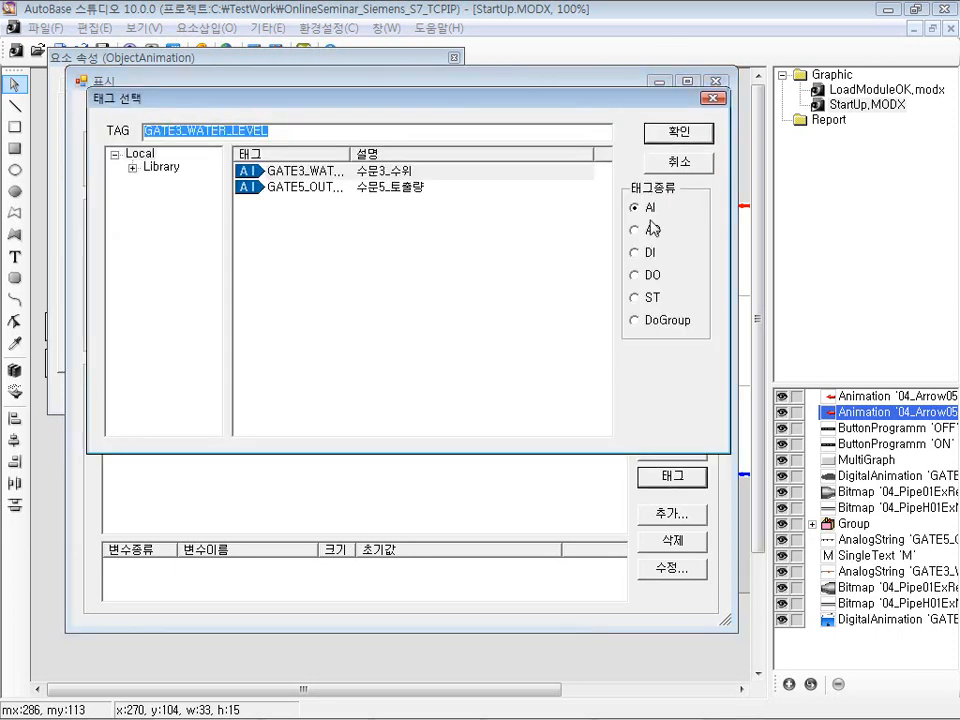
{"action": "left_click", "coordinate": [650, 258]}
{"action": "left_click", "coordinate": [357, 190]}
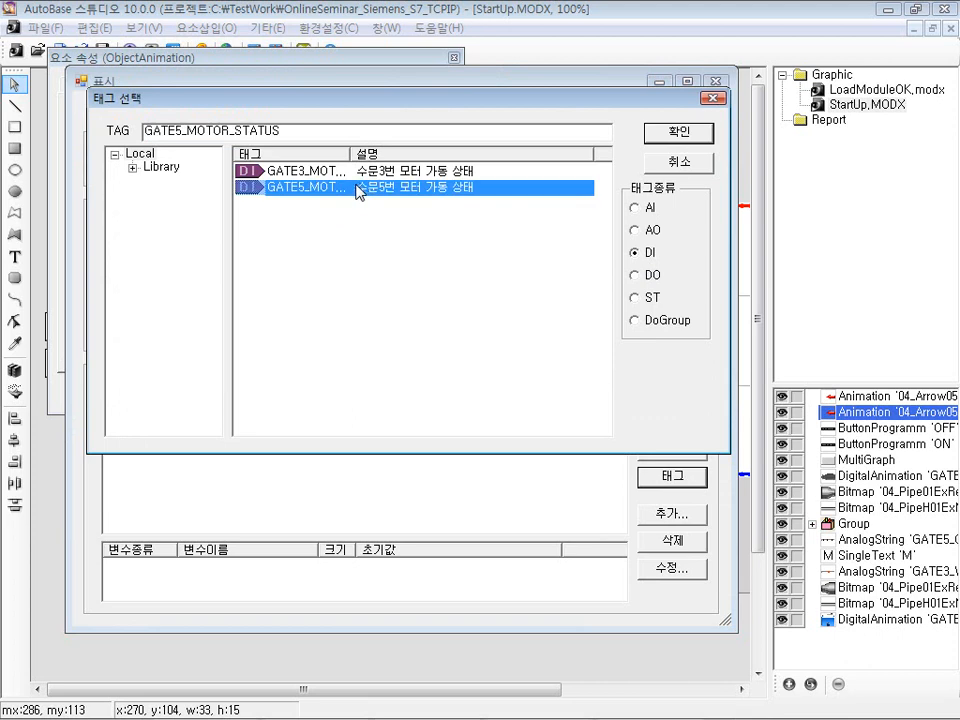
{"action": "double_click", "coordinate": [305, 188]}
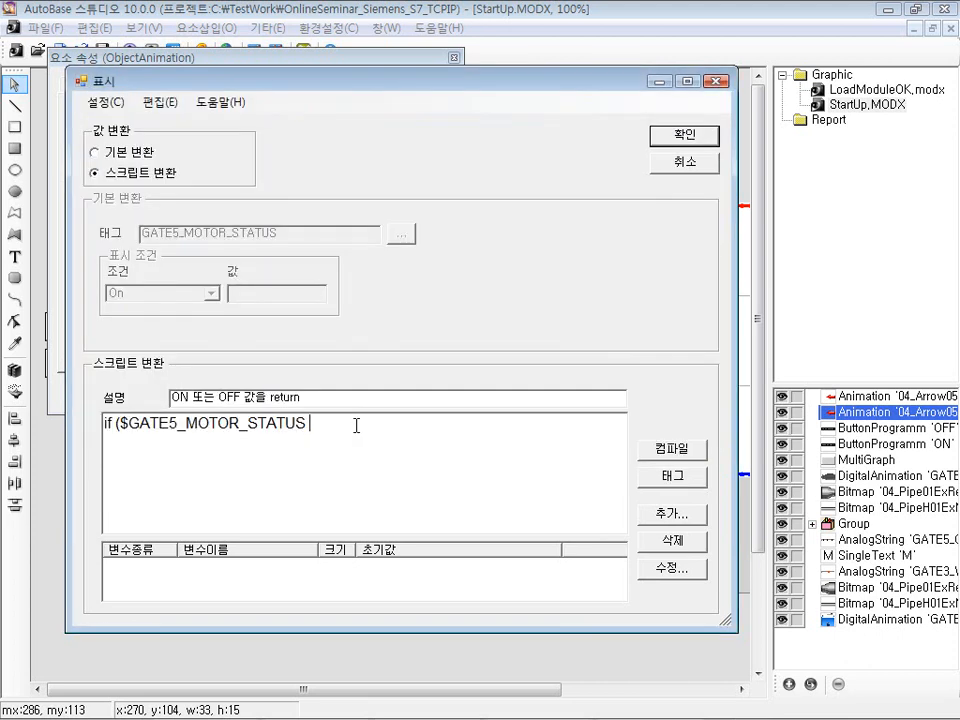
Complete the display script as "if ($GATE5_MOTOR_STATUS == 1) return ON;" followed by "else return OFF;"
{"action": "type", "text": "== 1) return"}
{"action": "left_click_drag", "start_coordinate": [170, 397], "coordinate": [188, 397]}
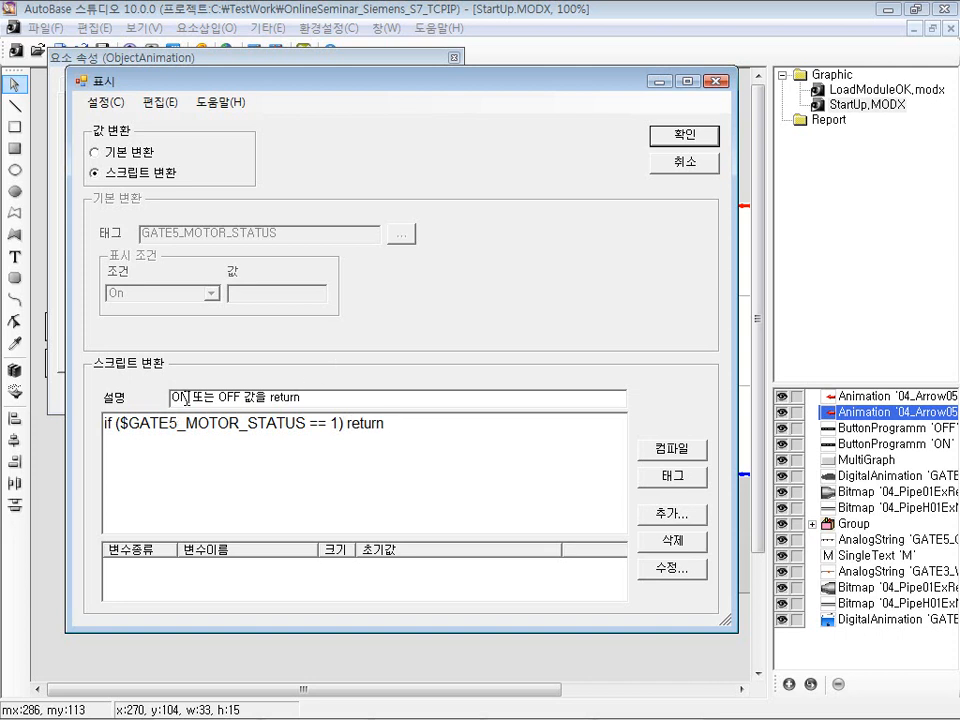
{"action": "left_click", "coordinate": [539, 463]}
{"action": "type", "text": "ON;"}
{"action": "left_click_drag", "start_coordinate": [119, 424], "coordinate": [305, 424]}
{"action": "left_click", "coordinate": [306, 424]}
{"action": "double_click", "coordinate": [334, 424]}
{"action": "left_click", "coordinate": [346, 424]}
{"action": "left_click_drag", "start_coordinate": [348, 424], "coordinate": [413, 424]}
{"action": "left_click", "coordinate": [104, 440]}
{"action": "type", "text": "else return OFF;"}
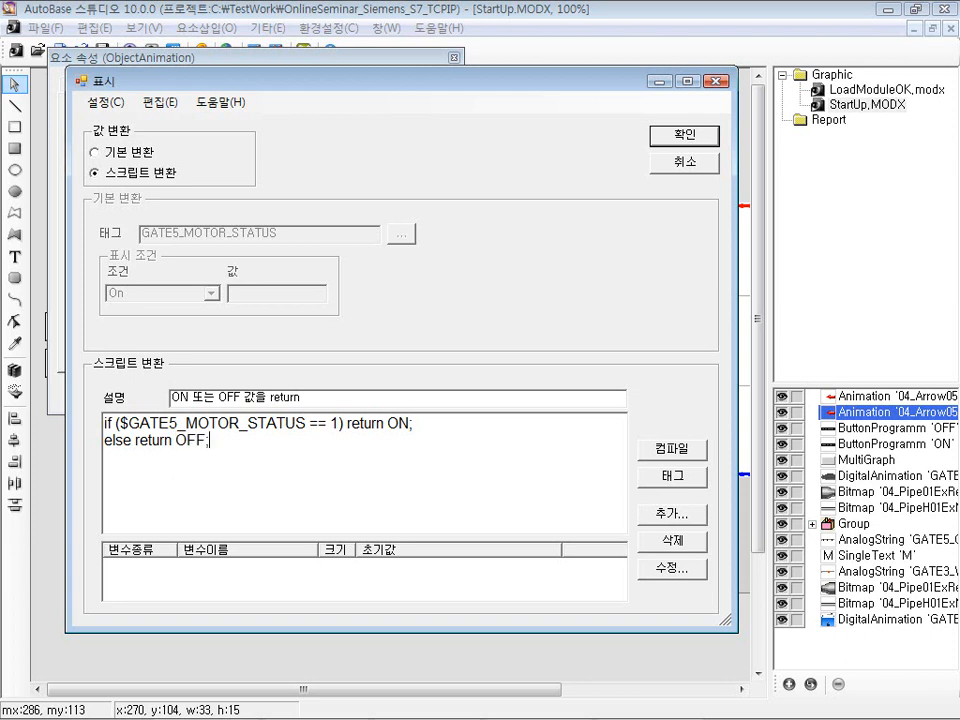
Review both lines of the display script and compile it
{"action": "key", "text": "ctrl+Home"}
{"action": "key", "text": "shift+Down"}
{"action": "key", "text": "shift+Down"}
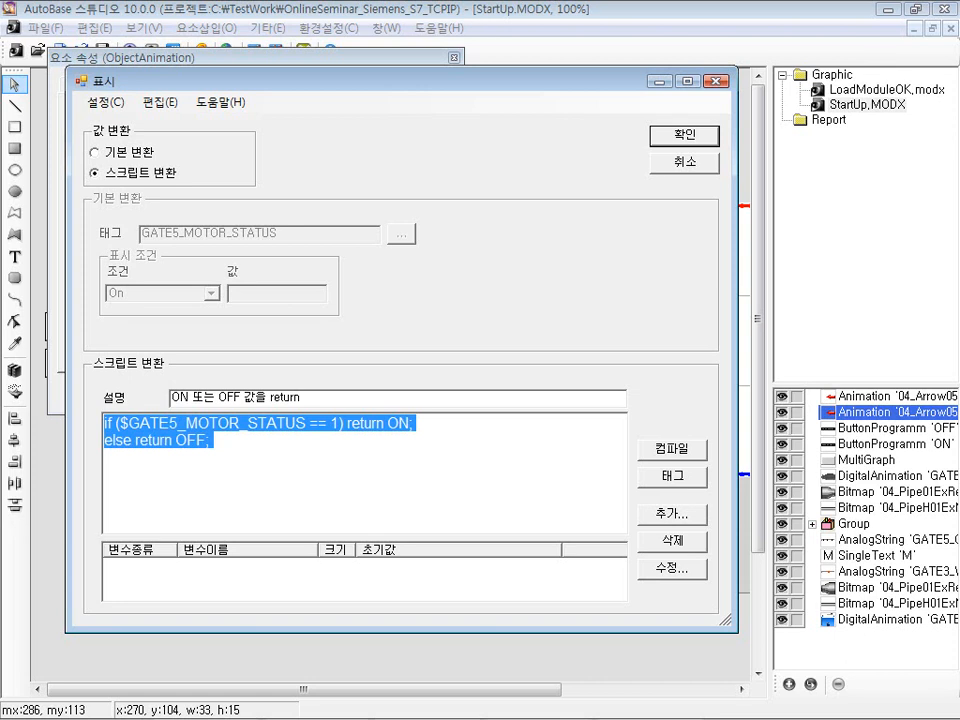
{"action": "key", "text": "Left"}
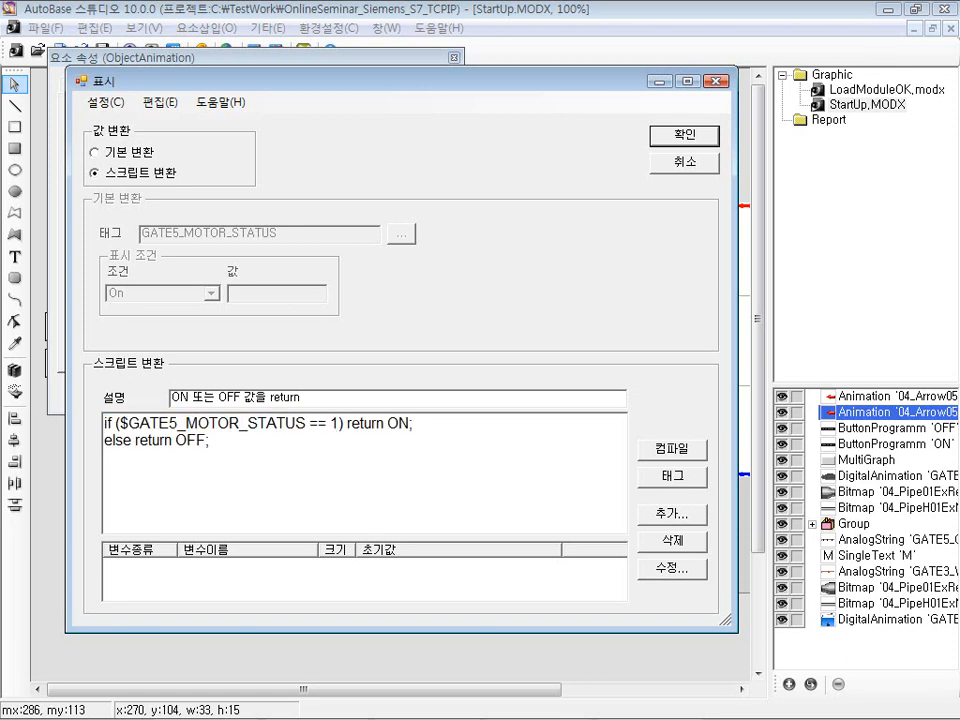
{"action": "key", "text": "shift+Down"}
{"action": "key", "text": "shift+Down"}
{"action": "left_click", "coordinate": [652, 462]}
{"action": "left_click", "coordinate": [470, 425]}
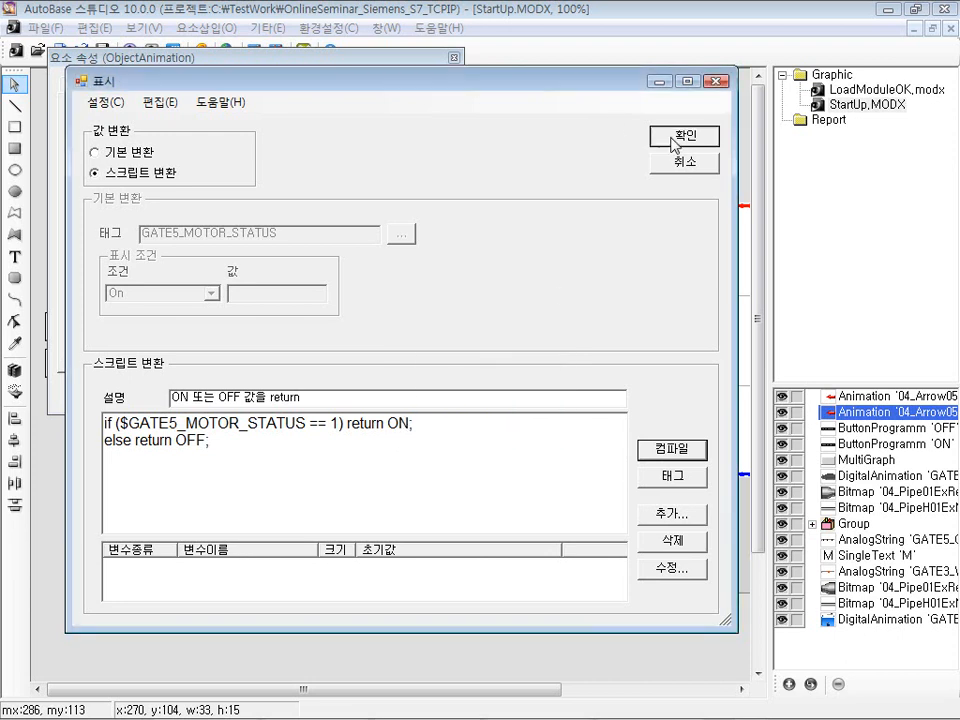
Confirm the display script, apply it to the arrow nearest the motor, and move the properties window clear of the pipe drawing
{"action": "left_click", "coordinate": [686, 134]}
{"action": "left_click", "coordinate": [268, 392]}
{"action": "left_click_drag", "start_coordinate": [253, 60], "coordinate": [342, 261]}
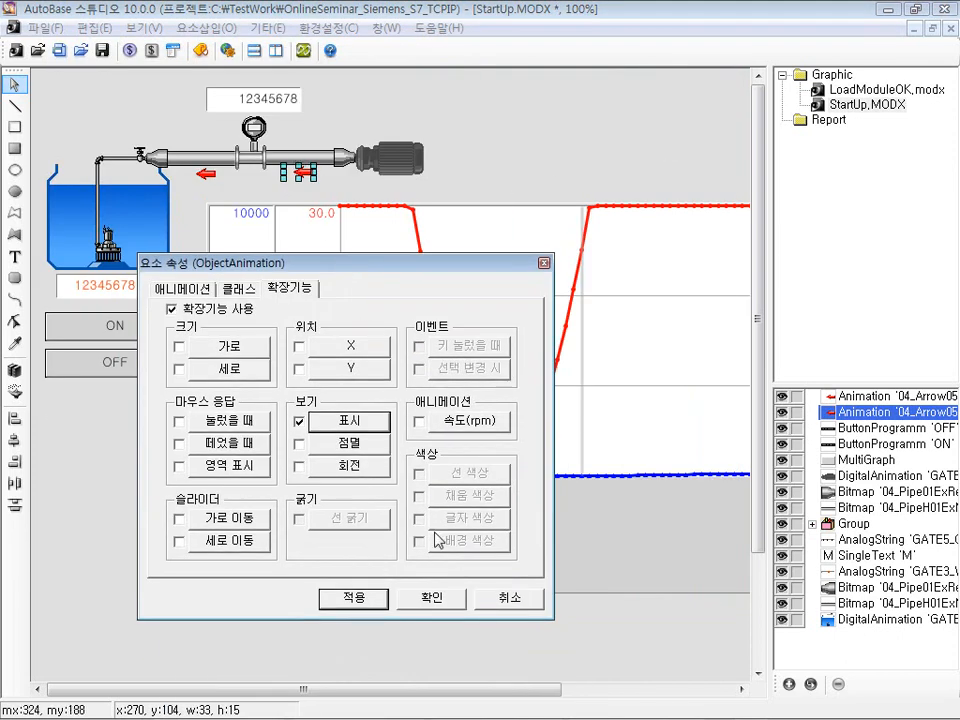
{"action": "left_click", "coordinate": [358, 601]}
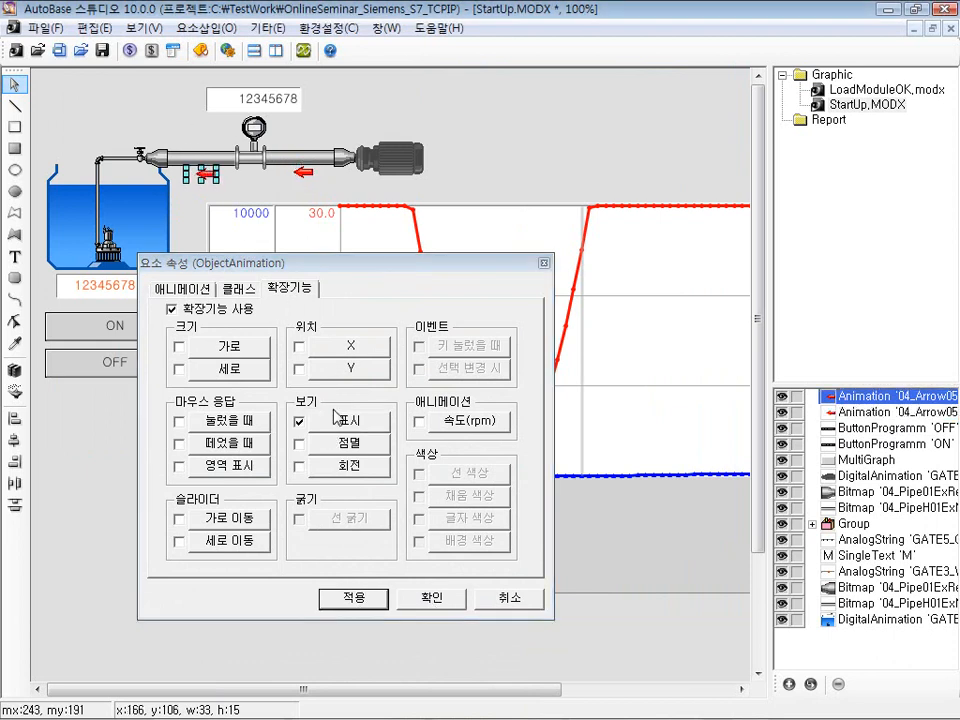
Compare the display settings of the arrow nearest the tank with those of the arrow nearest the motor
{"action": "left_click", "coordinate": [334, 419]}
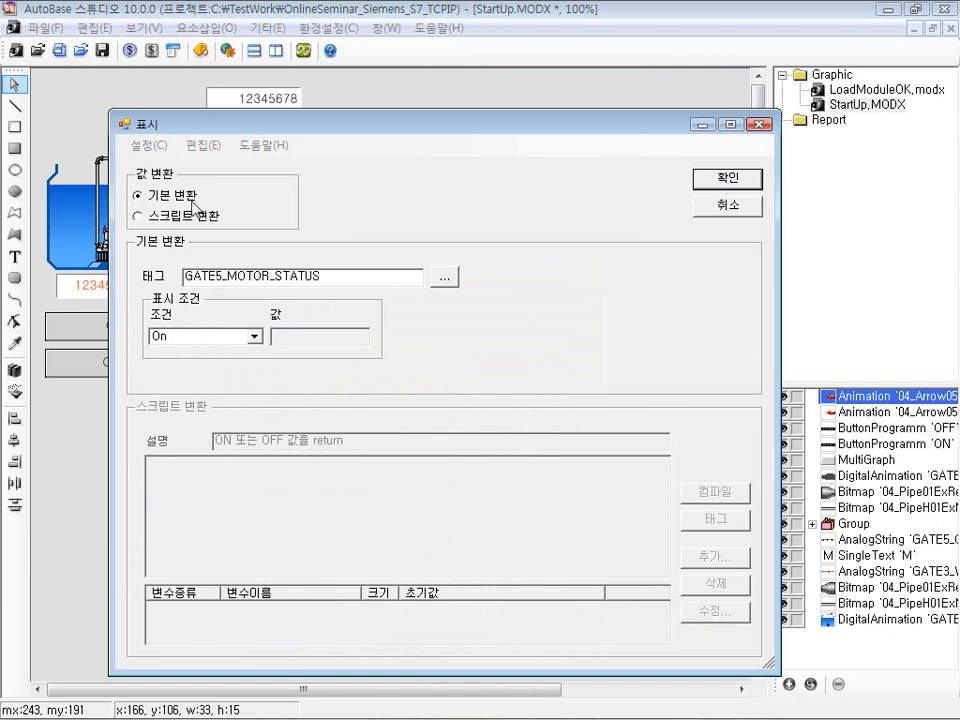
{"action": "left_click", "coordinate": [712, 183]}
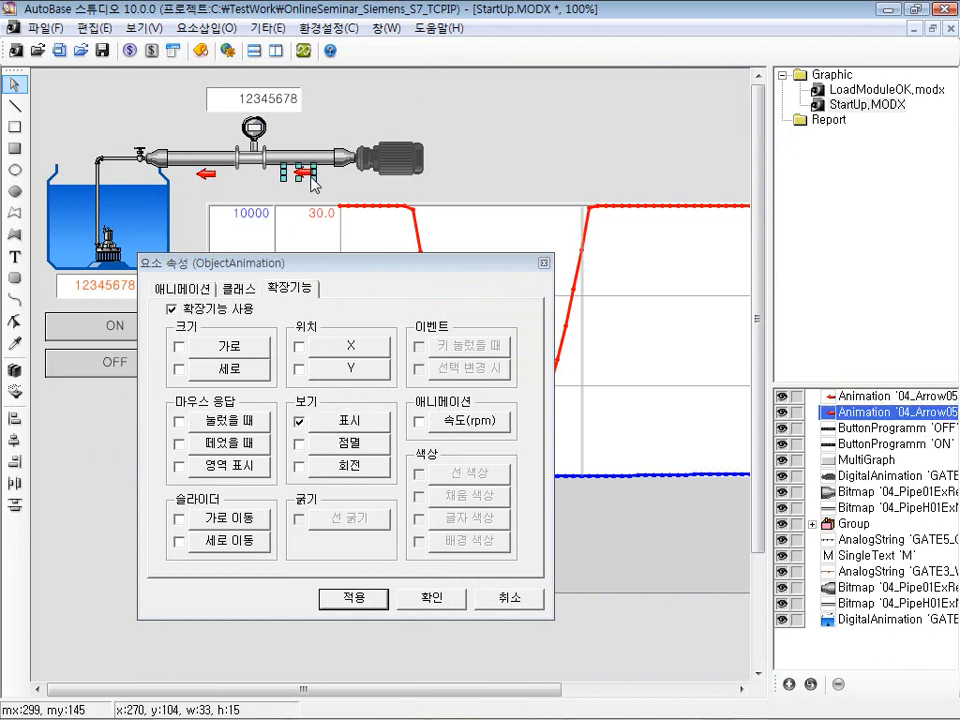
{"action": "left_click", "coordinate": [352, 422]}
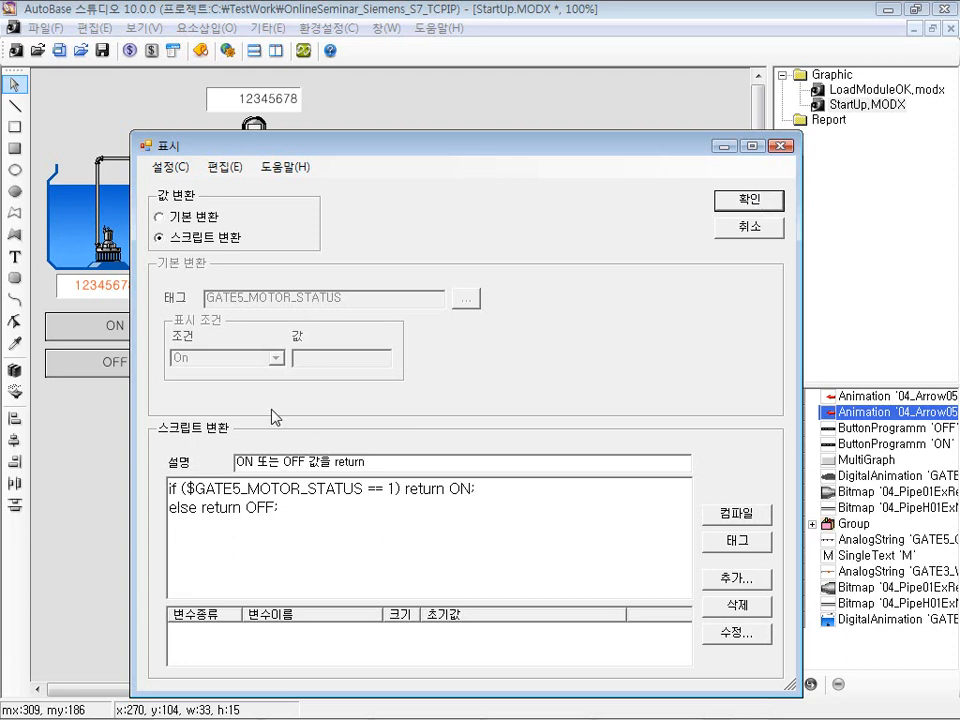
{"action": "left_click", "coordinate": [740, 200]}
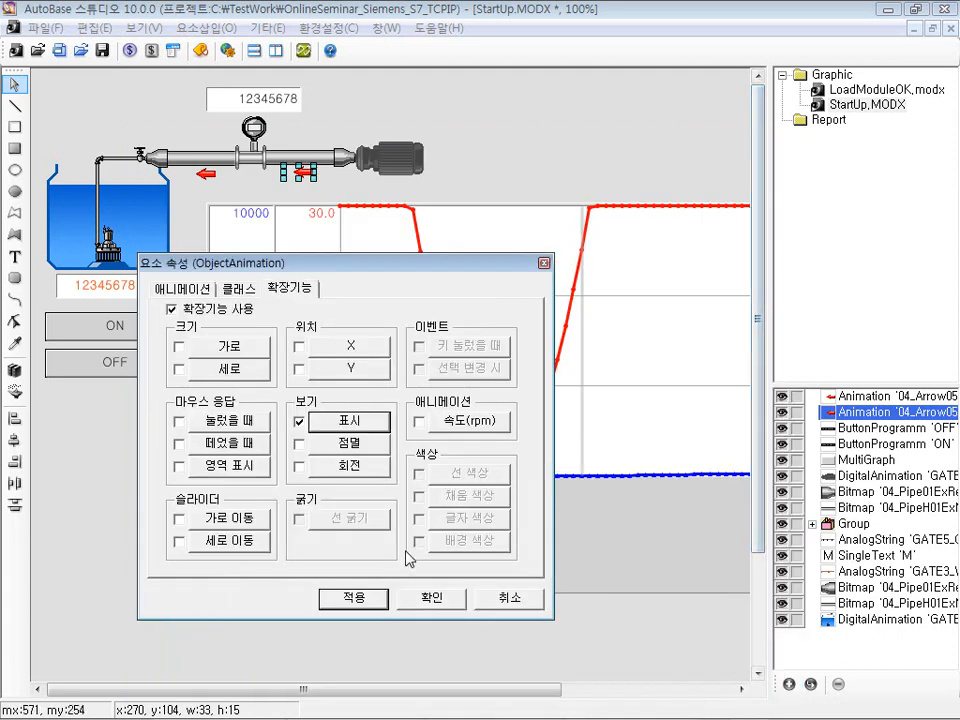
Close the arrow's properties, run StartUp.MODX in the AutoBase monitor (감시), and switch the gate 5 motor ON
{"action": "left_click", "coordinate": [410, 598]}
{"action": "left_click", "coordinate": [303, 50]}
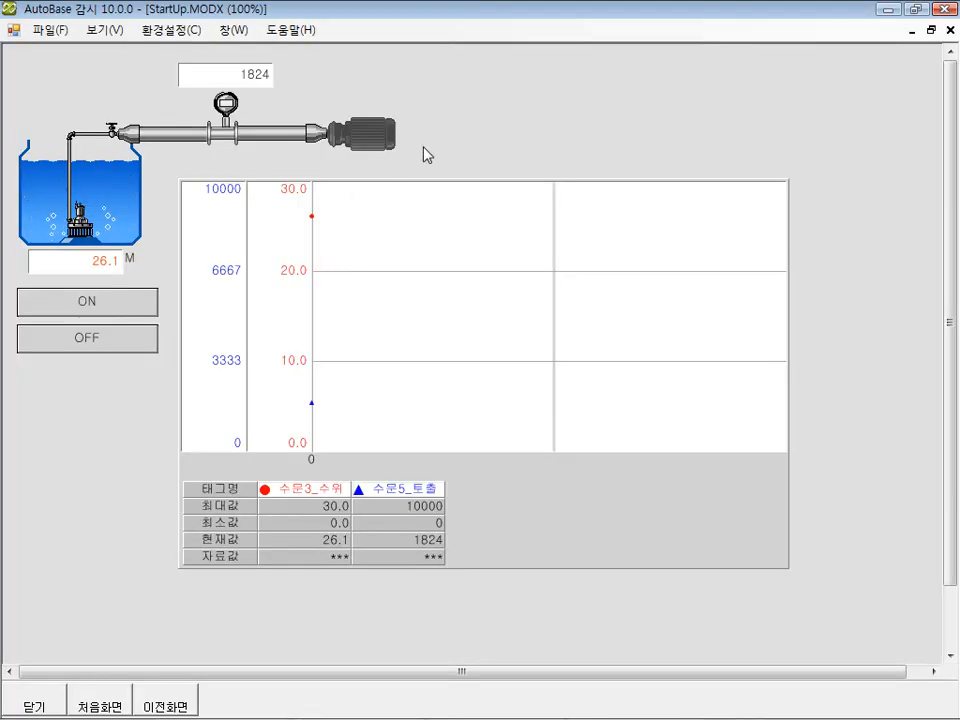
{"action": "left_click", "coordinate": [383, 139]}
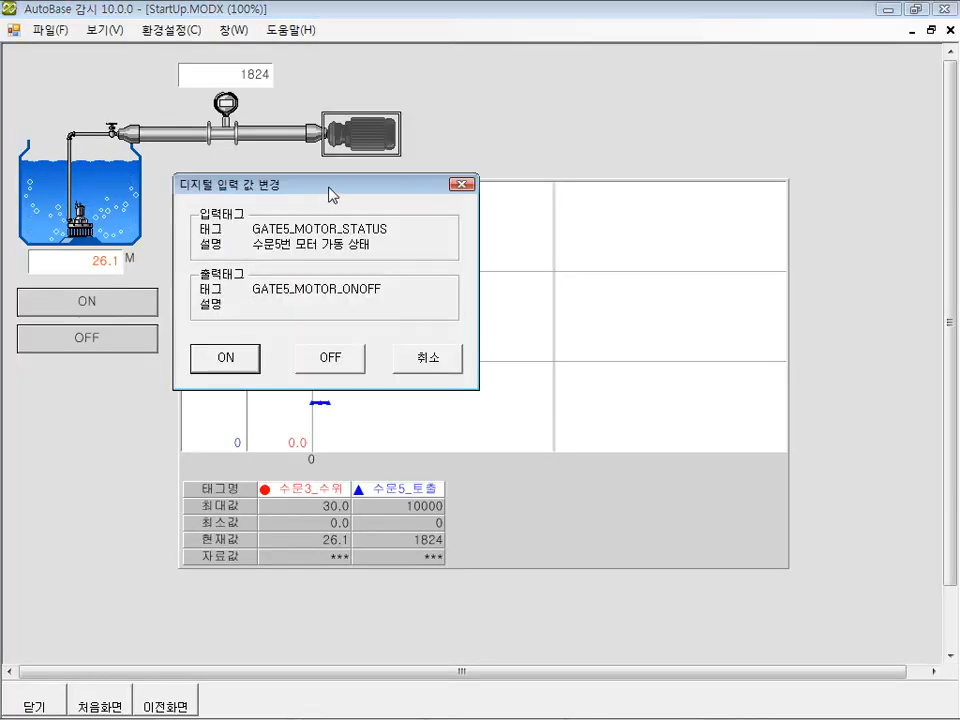
{"action": "left_click_drag", "start_coordinate": [332, 197], "coordinate": [336, 218]}
{"action": "left_click", "coordinate": [245, 392]}
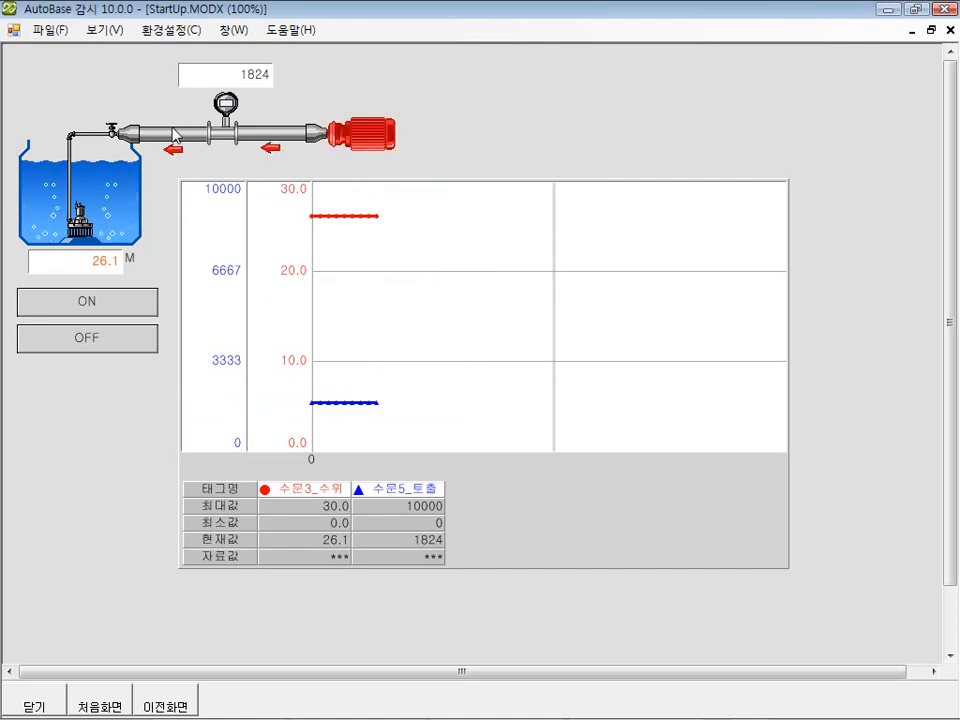
Switch the gate 5 motor OFF, keeping the value-change dialog clear of the flow arrows
{"action": "left_click", "coordinate": [333, 156]}
{"action": "left_click_drag", "start_coordinate": [180, 35], "coordinate": [305, 200]}
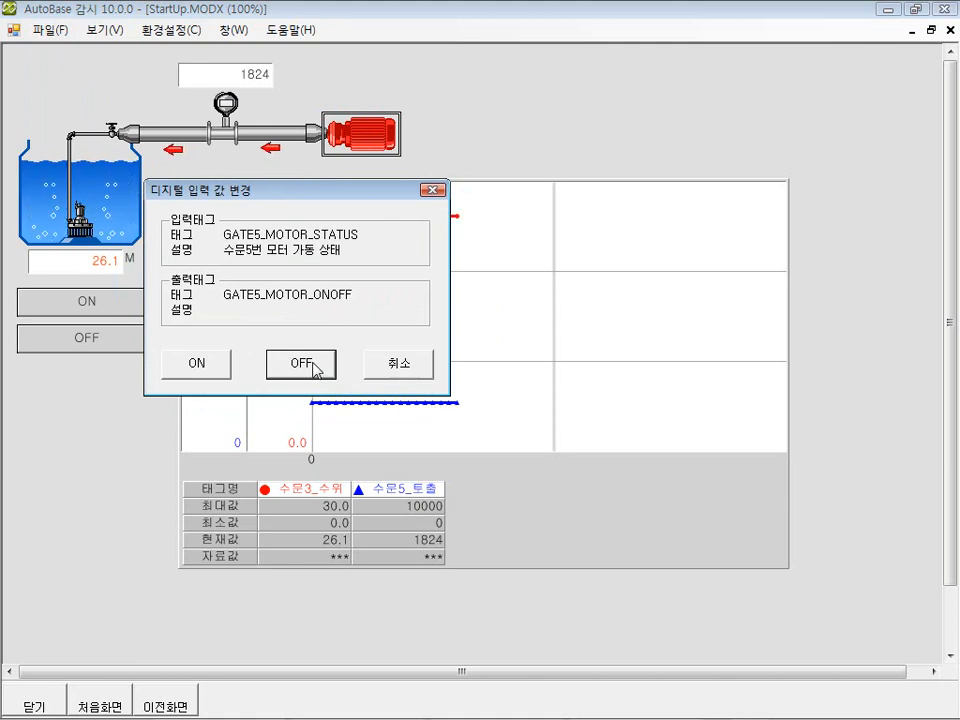
{"action": "left_click", "coordinate": [313, 365]}
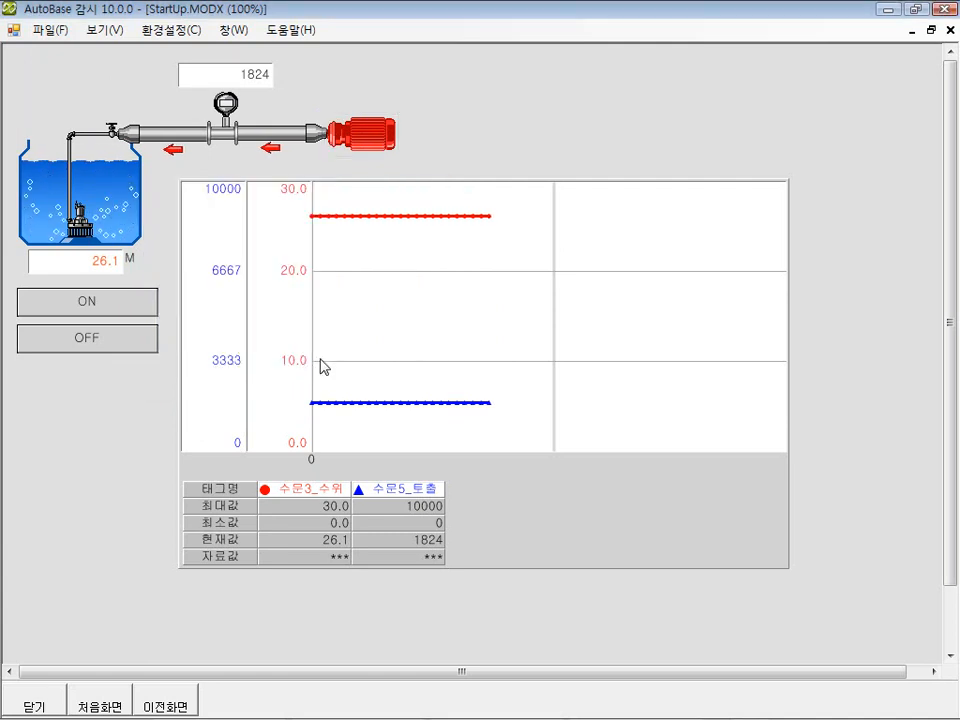
Return to AutoBase Studio and open the blink (점멸) settings of the arrow nearest the motor
{"action": "left_click", "coordinate": [42, 30]}
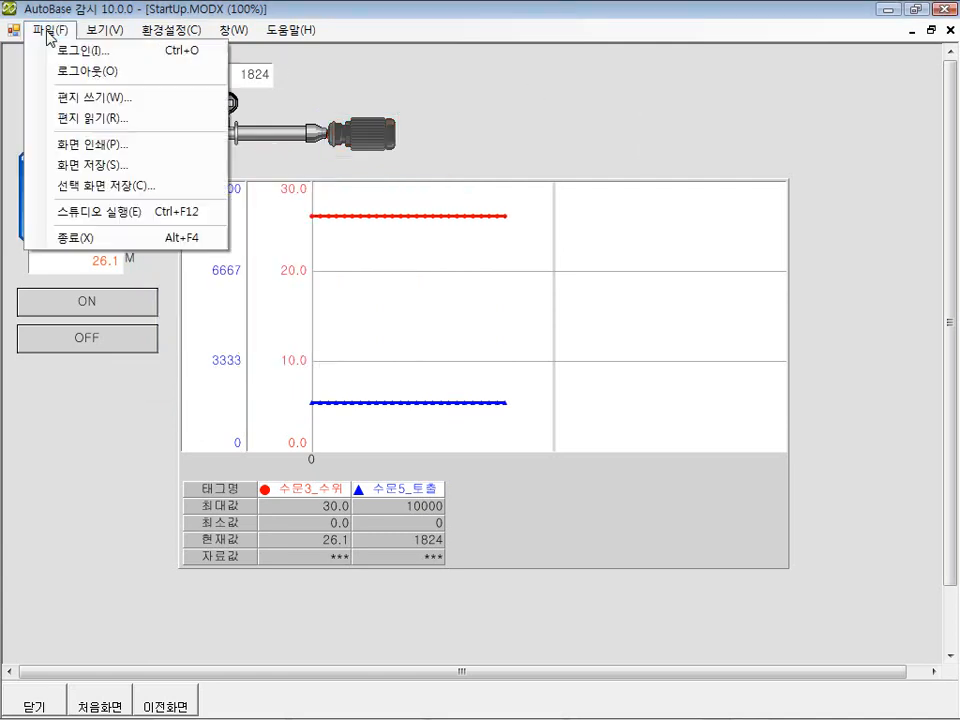
{"action": "left_click", "coordinate": [116, 229]}
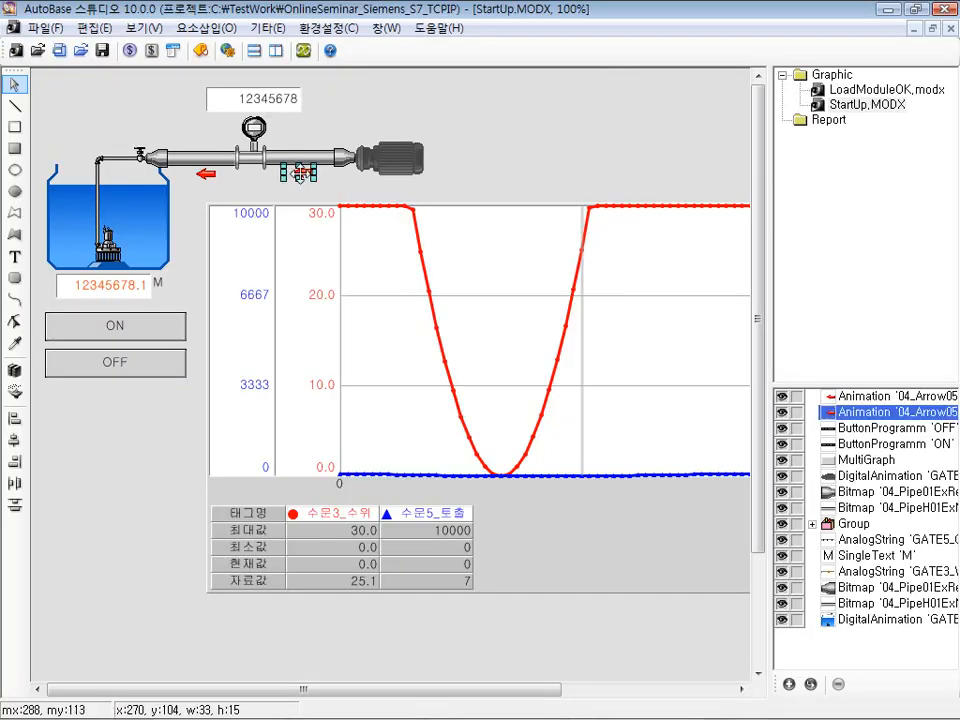
{"action": "double_click", "coordinate": [300, 172]}
{"action": "left_click", "coordinate": [202, 84]}
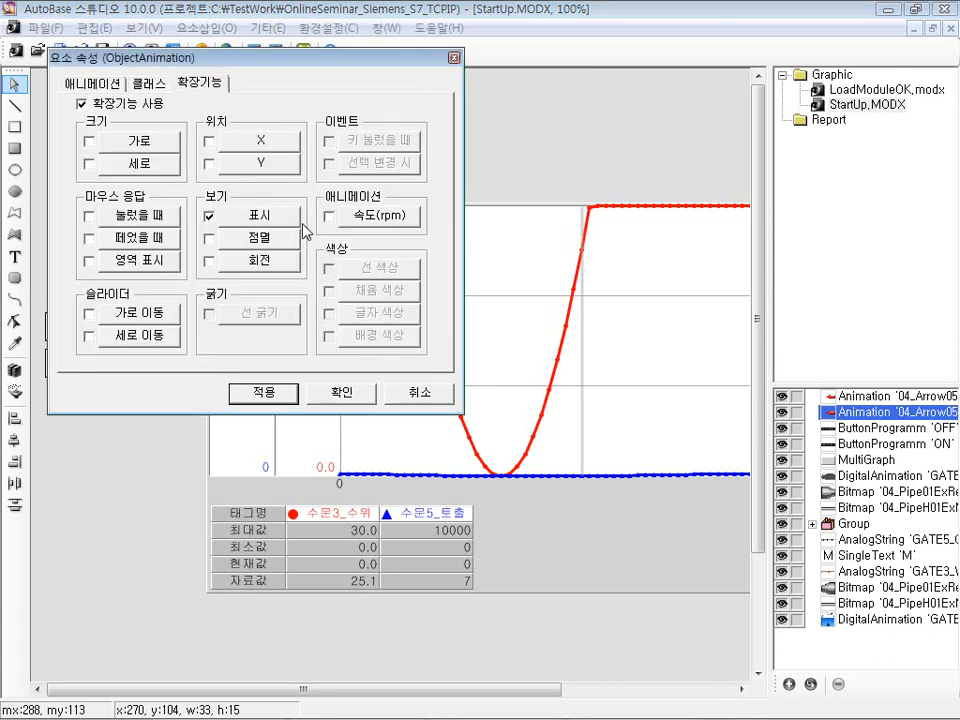
{"action": "left_click", "coordinate": [246, 240]}
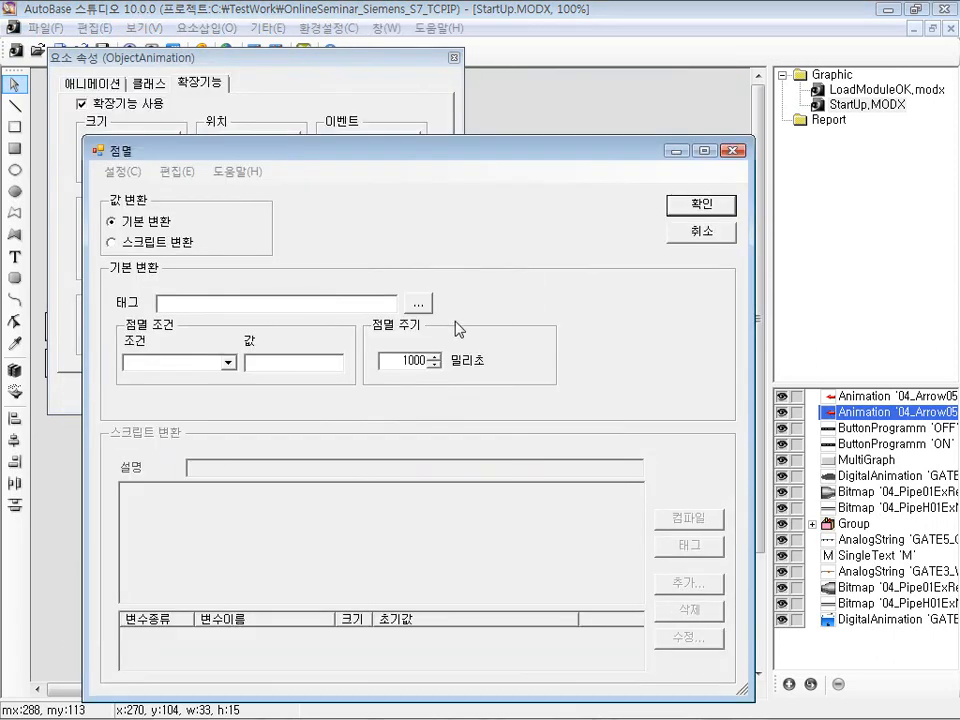
Make the arrow nearest the motor blink when GATE5_MOTOR_STATUS is On, keeping the 1000 ms period, and apply it
{"action": "left_click", "coordinate": [420, 304]}
{"action": "left_click", "coordinate": [645, 252]}
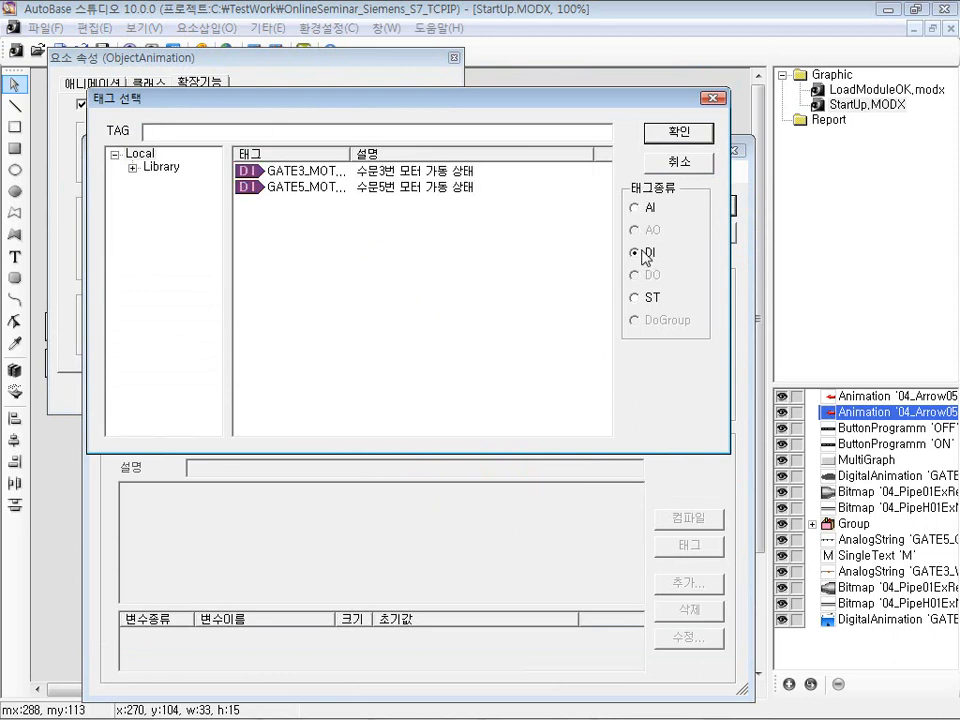
{"action": "double_click", "coordinate": [388, 187]}
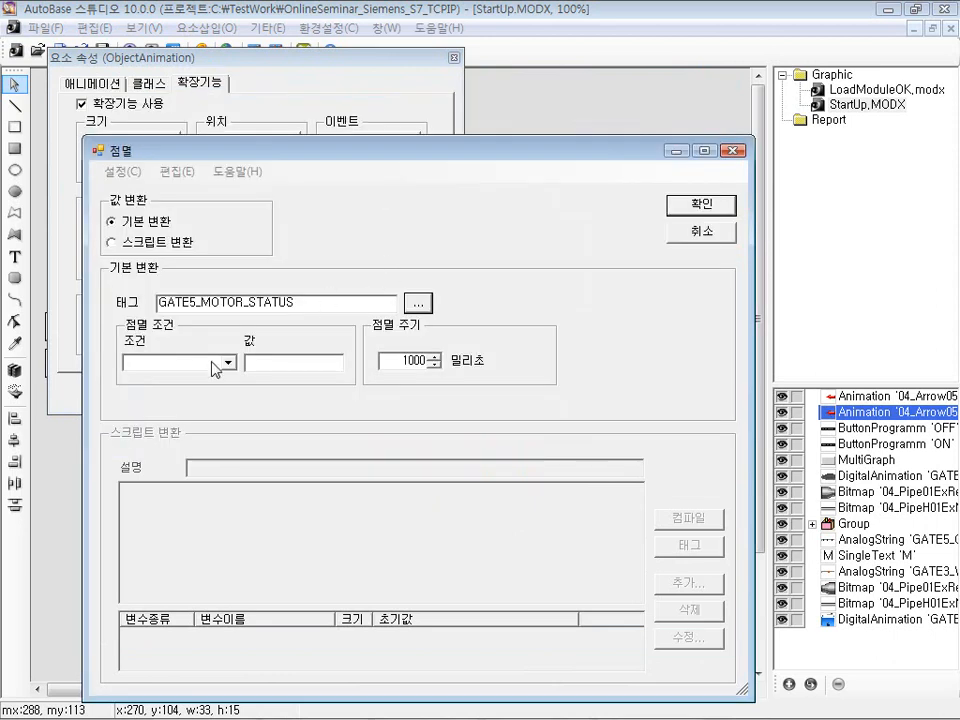
{"action": "left_click", "coordinate": [228, 363]}
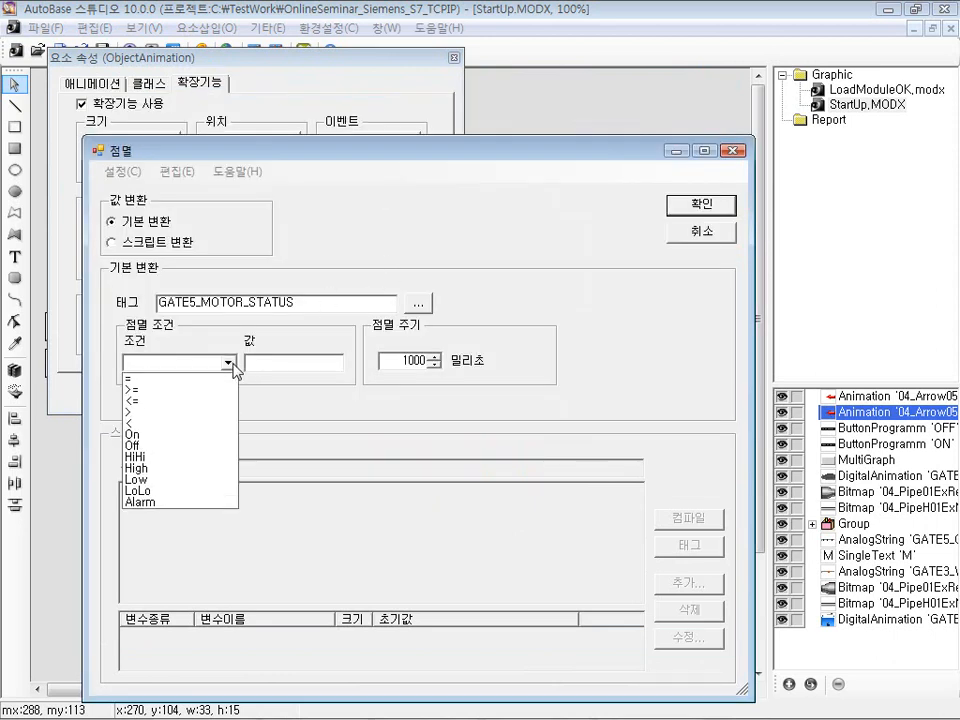
{"action": "left_click", "coordinate": [197, 437]}
{"action": "double_click", "coordinate": [400, 360]}
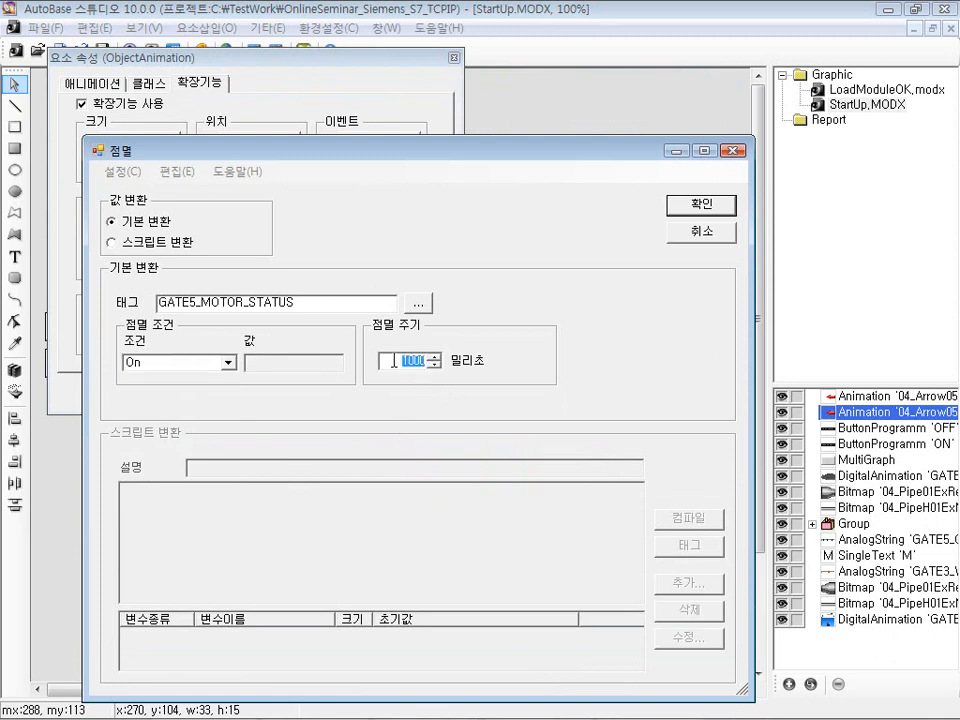
{"action": "left_click", "coordinate": [694, 205]}
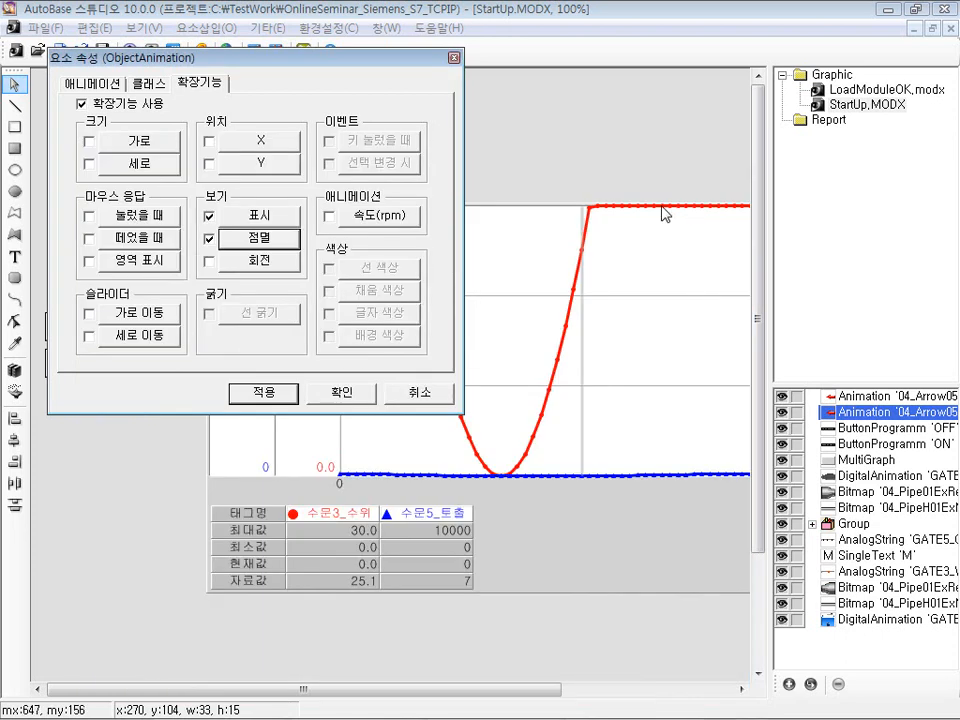
{"action": "left_click", "coordinate": [263, 391]}
Set the arrow nearest the tank to blink when GATE5_MOTOR_STATUS is On, with a 1000 ms period
{"action": "left_click_drag", "start_coordinate": [221, 62], "coordinate": [464, 235]}
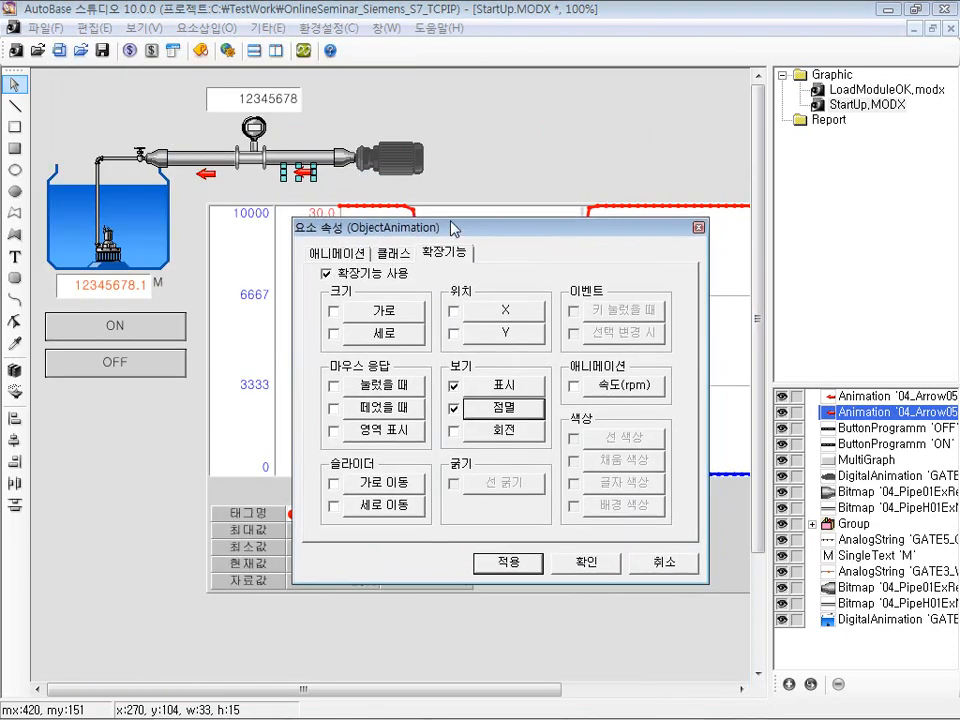
{"action": "left_click", "coordinate": [207, 177]}
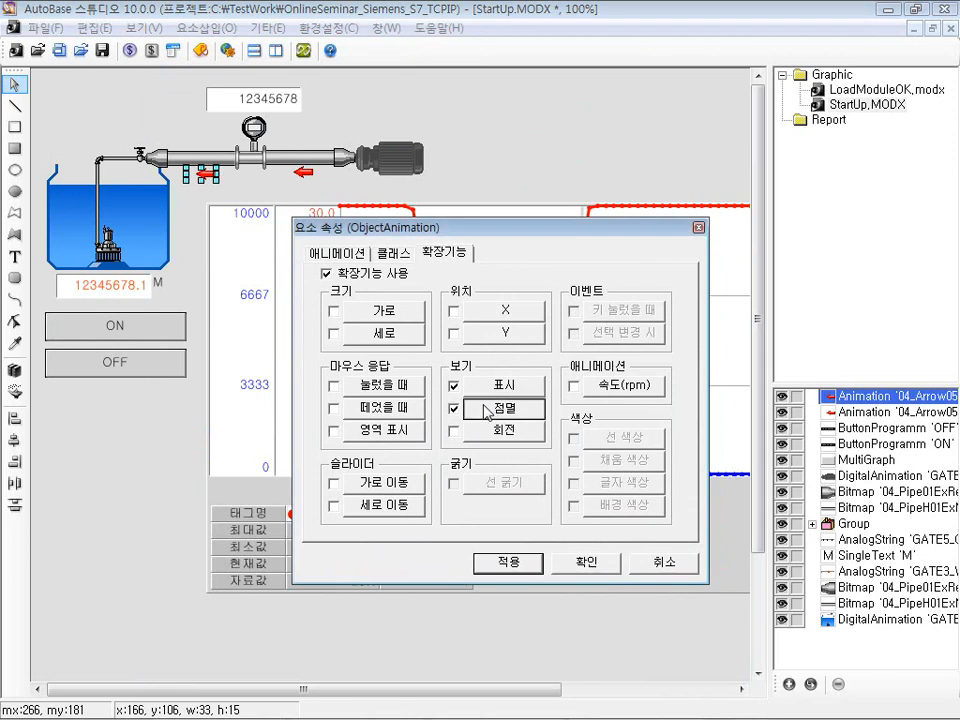
{"action": "left_click", "coordinate": [487, 410]}
{"action": "left_click", "coordinate": [443, 274]}
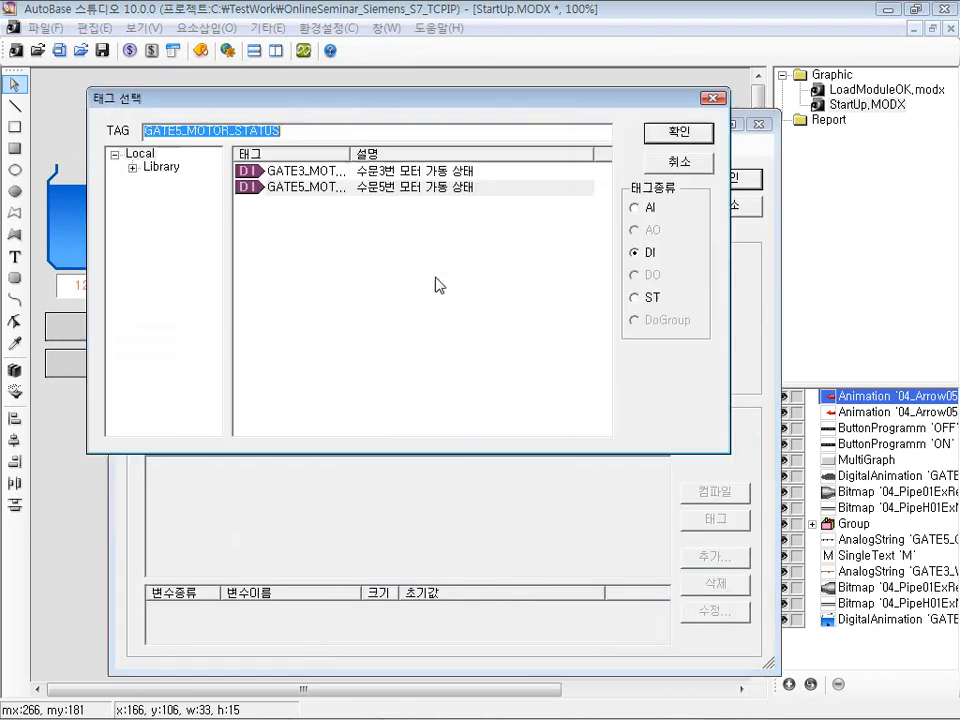
{"action": "double_click", "coordinate": [350, 188]}
{"action": "left_click", "coordinate": [252, 336]}
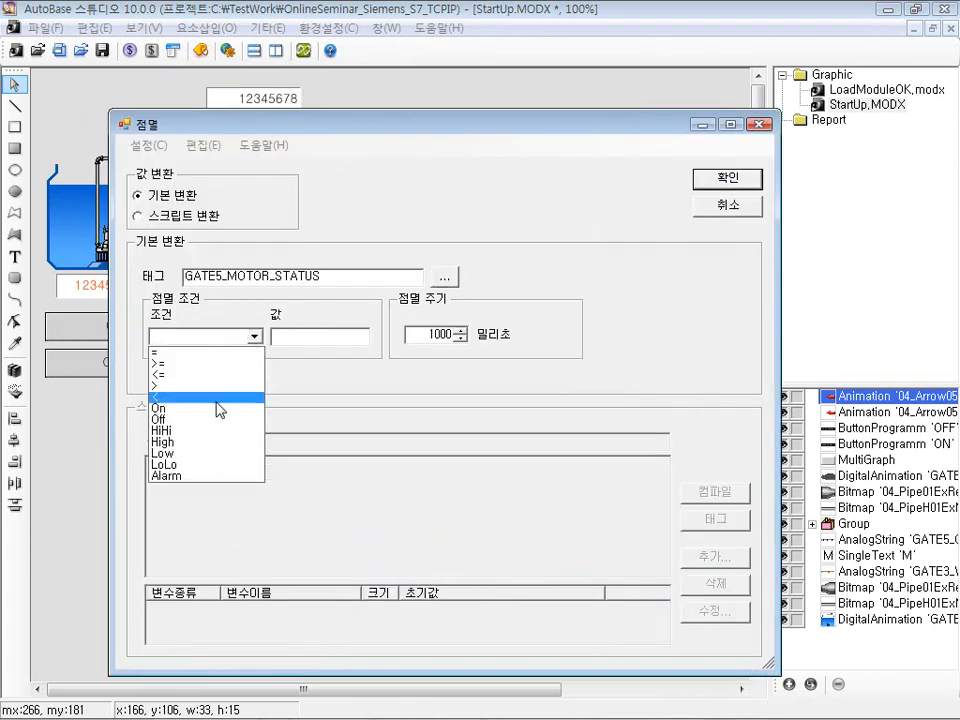
{"action": "left_click", "coordinate": [215, 408]}
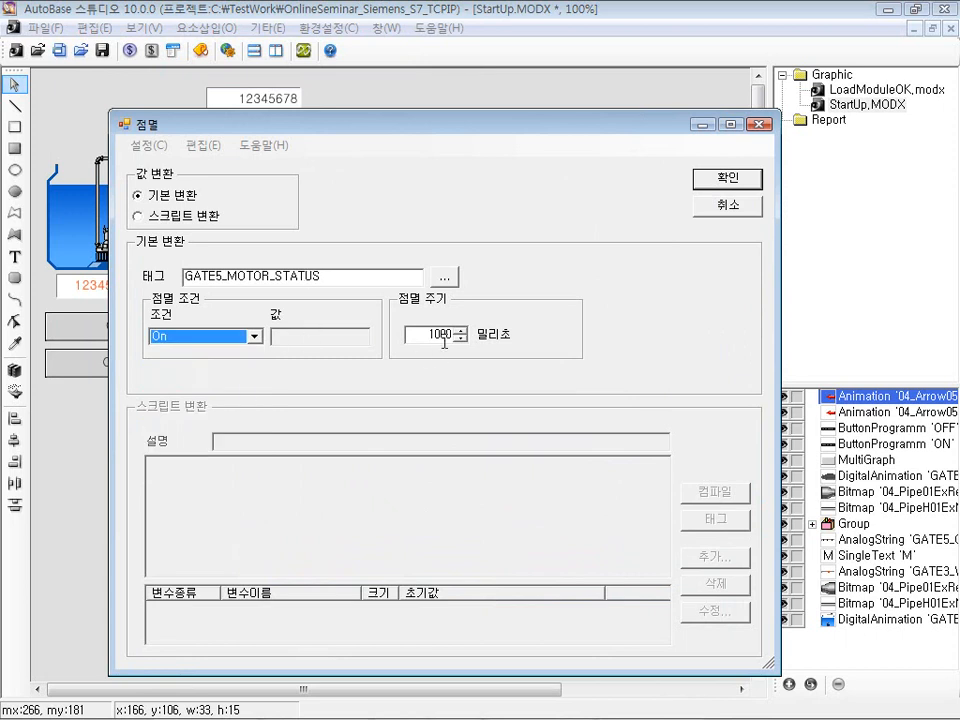
{"action": "left_click", "coordinate": [721, 190]}
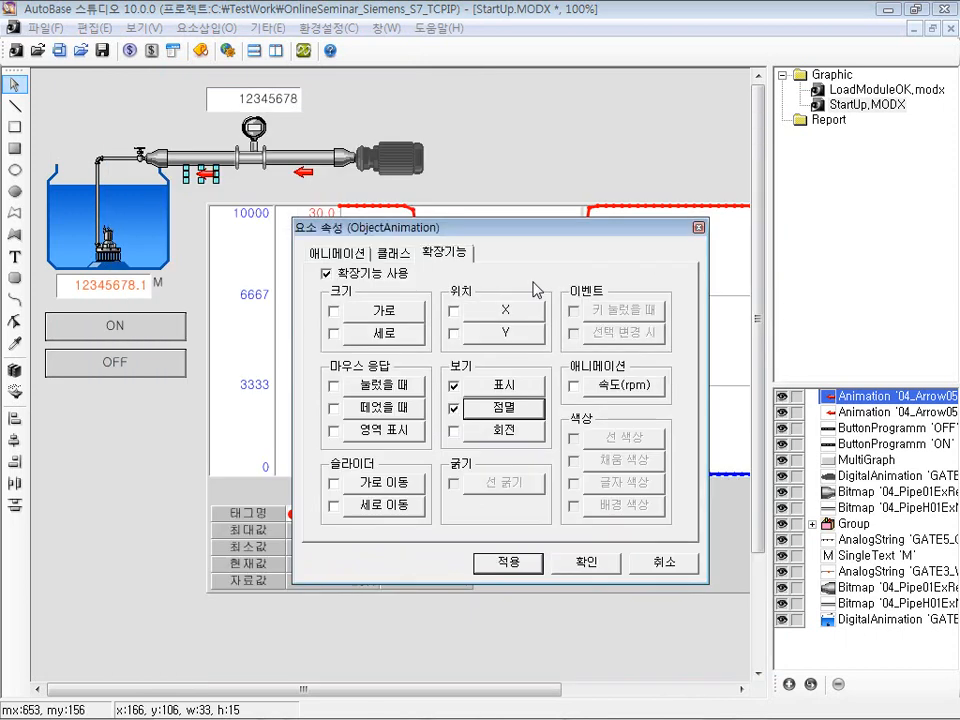
Confirm the settings of the arrow nearest the tank, save StartUp.MODX and run the screen in AutoBase monitoring
{"action": "left_click", "coordinate": [576, 557]}
{"action": "left_click", "coordinate": [525, 171]}
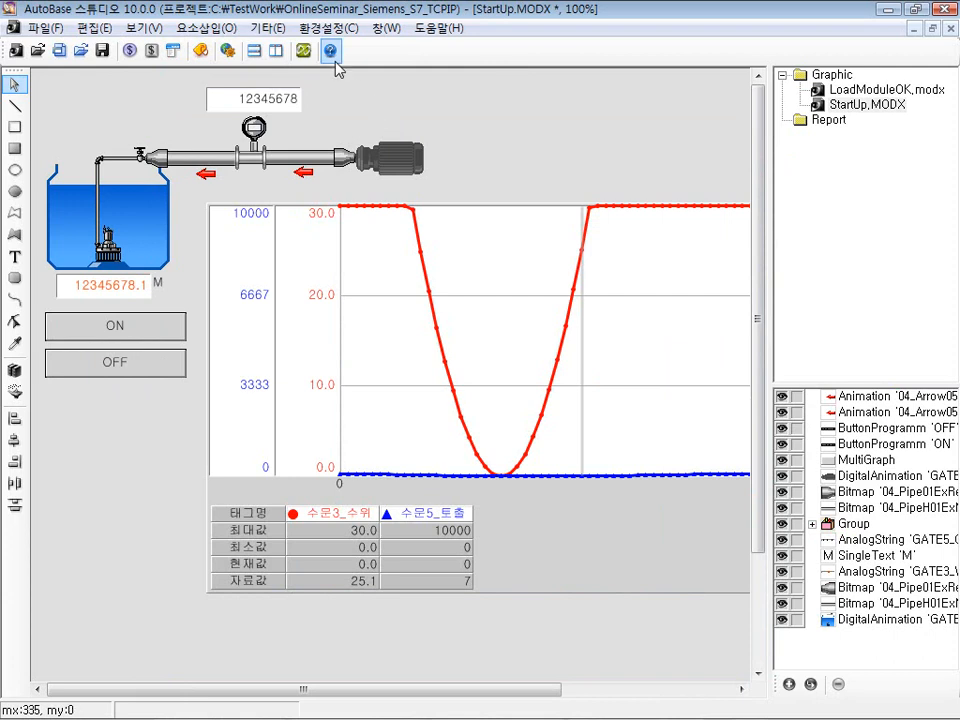
{"action": "left_click", "coordinate": [303, 52]}
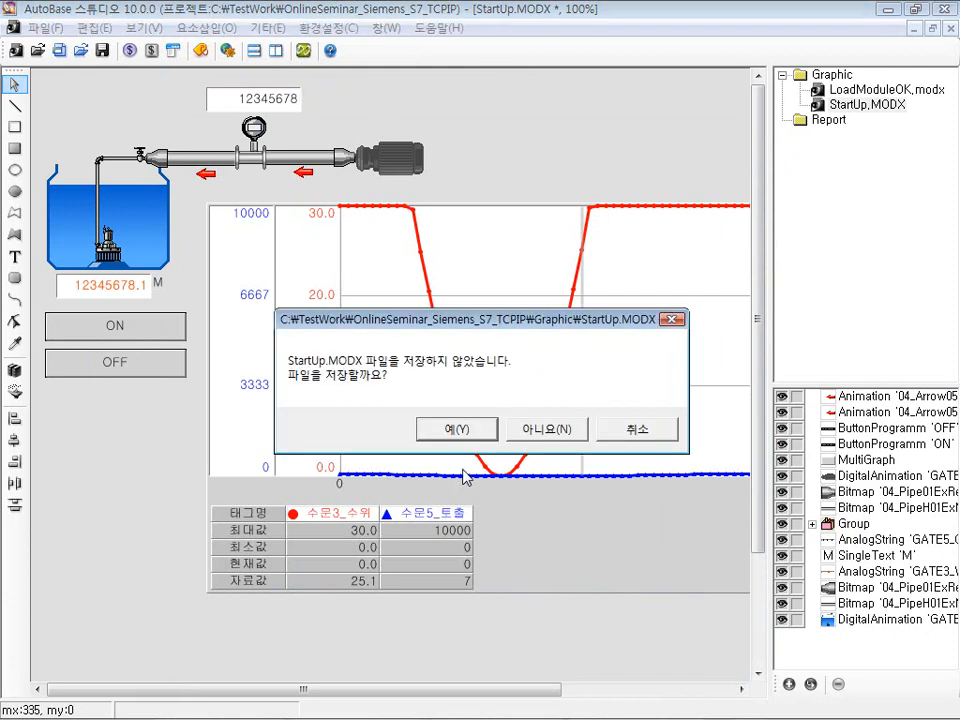
{"action": "left_click", "coordinate": [467, 436]}
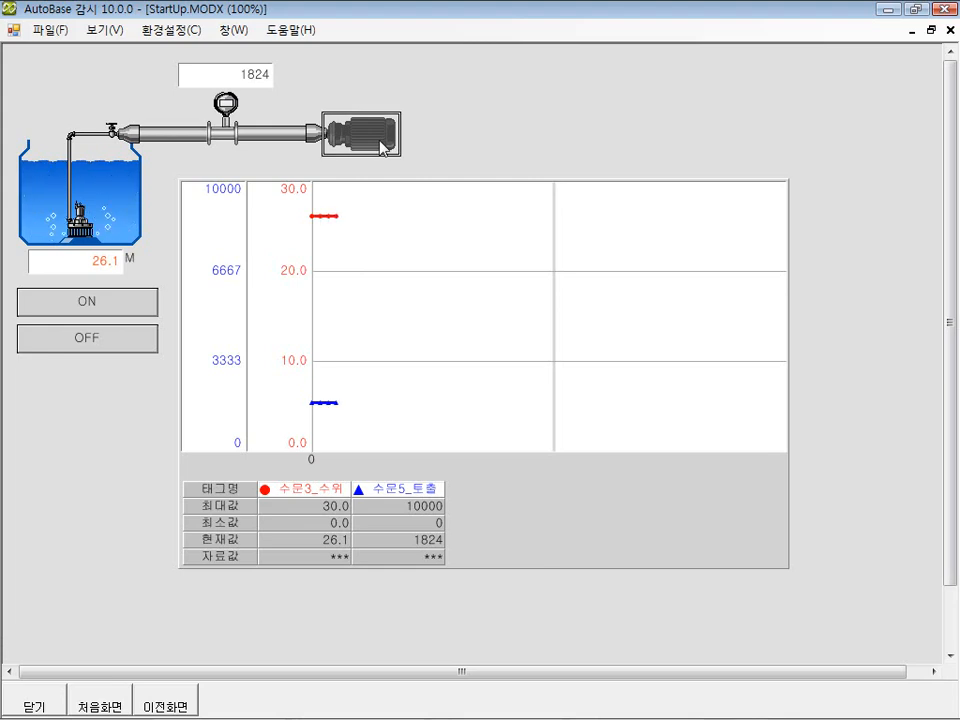
Test the arrows by switching the gate 5 motor ON and back OFF
{"action": "left_click", "coordinate": [383, 147]}
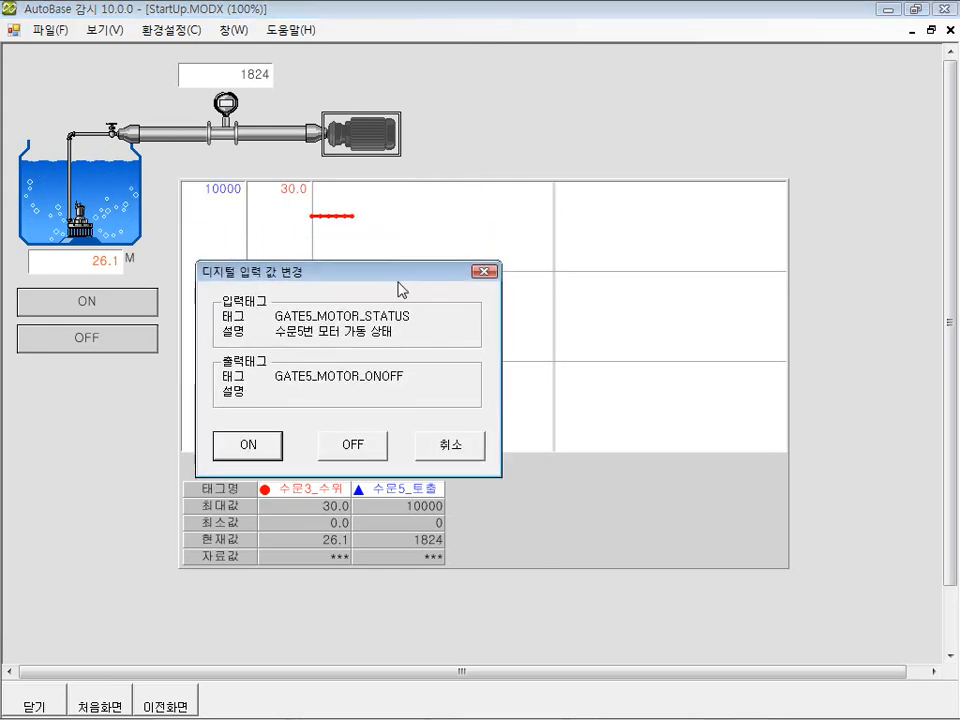
{"action": "left_click", "coordinate": [268, 447]}
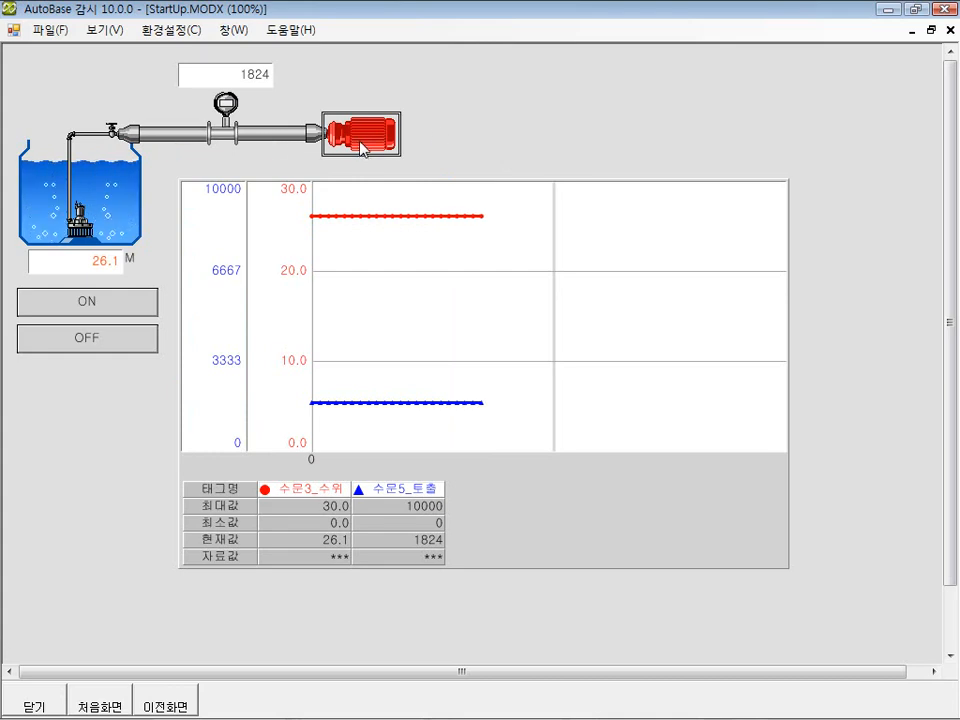
{"action": "left_click", "coordinate": [371, 138]}
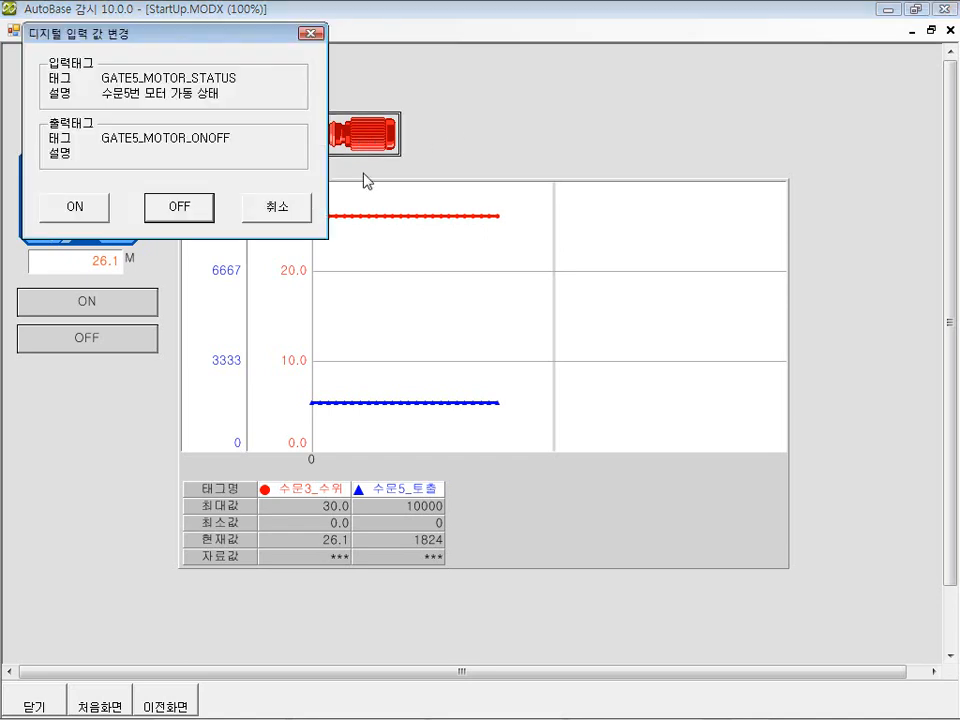
{"action": "left_click", "coordinate": [194, 212]}
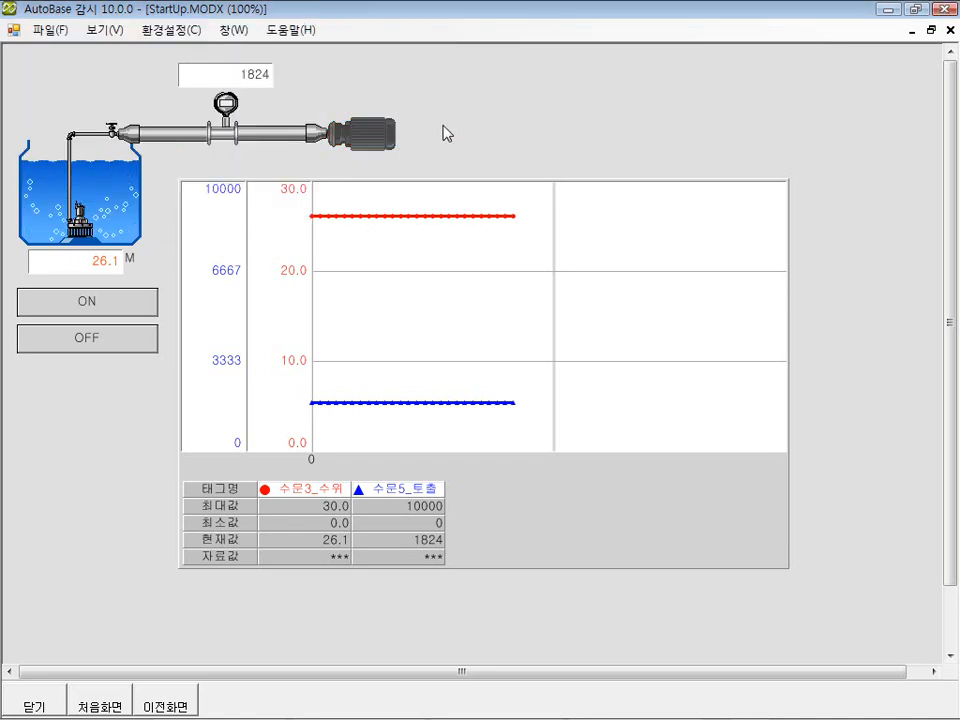
Return to AutoBase Studio and delete both red flow arrows below the pipe
{"action": "key", "text": "alt+Tab"}
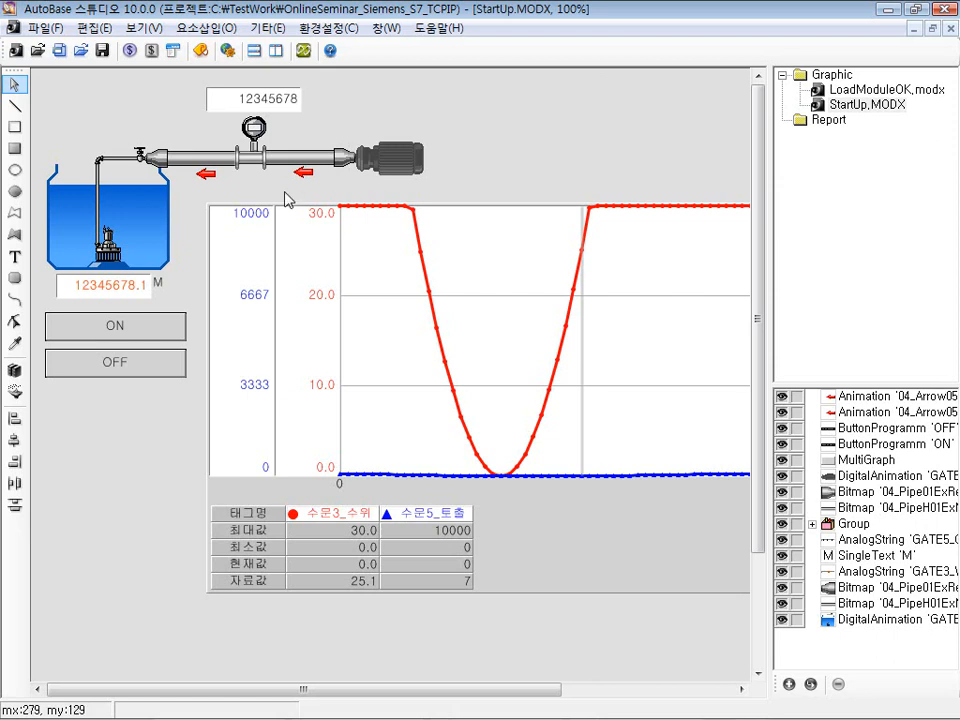
{"action": "left_click", "coordinate": [311, 172]}
{"action": "key", "text": "Delete"}
{"action": "left_click", "coordinate": [225, 177]}
Insert the orange arrow 04_Arrow01e from the element library's Arrow group and place it beside the motor, at about x 440, y 87
{"action": "left_click", "coordinate": [205, 28]}
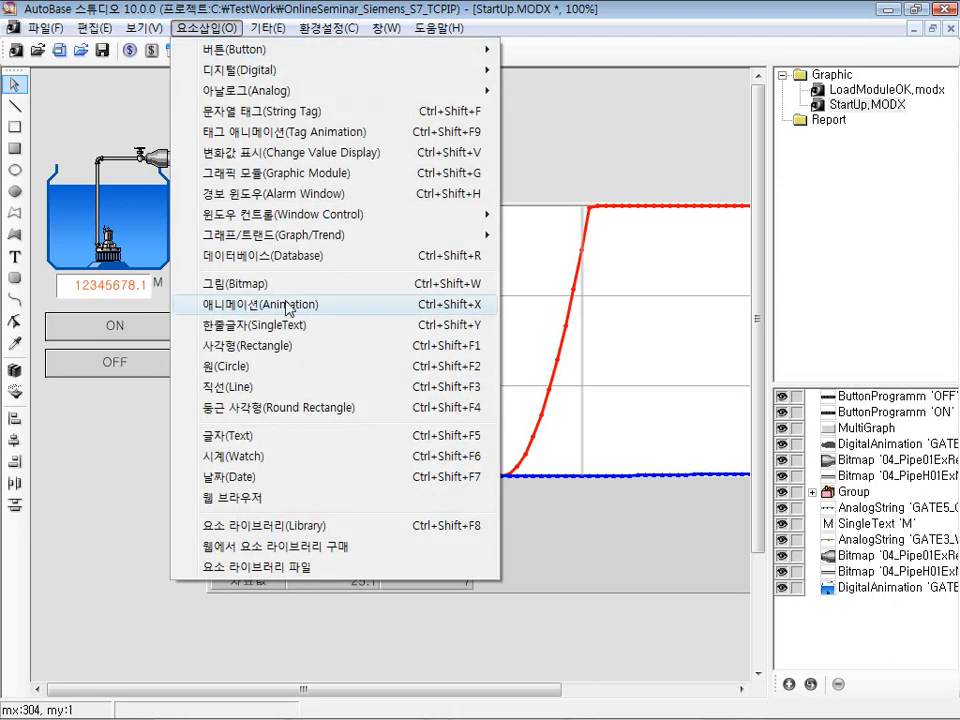
{"action": "left_click", "coordinate": [321, 526]}
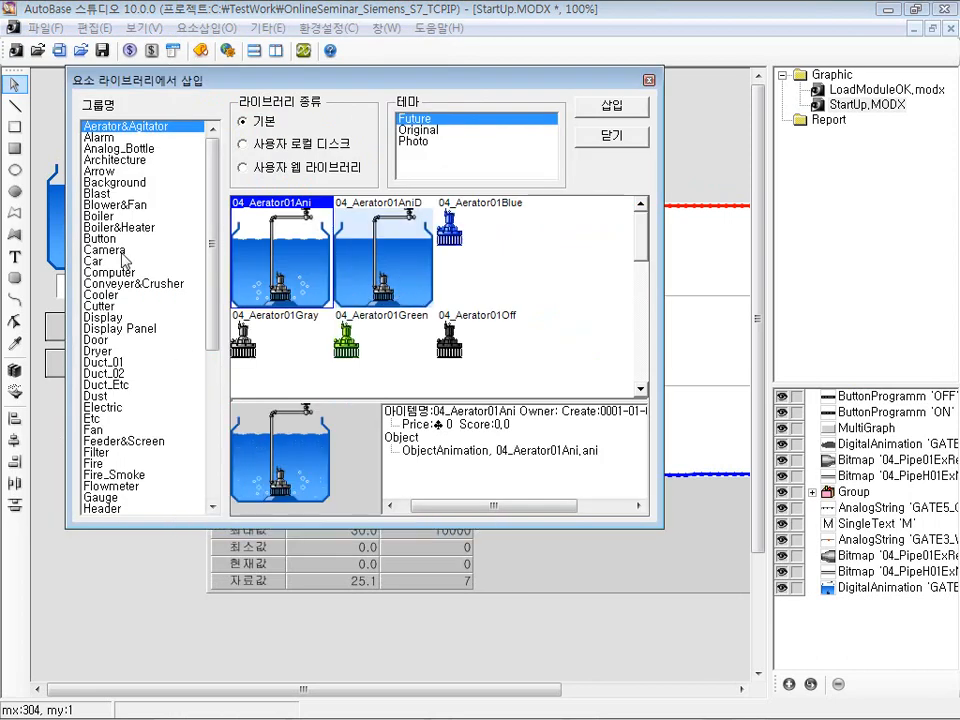
{"action": "left_click", "coordinate": [100, 171]}
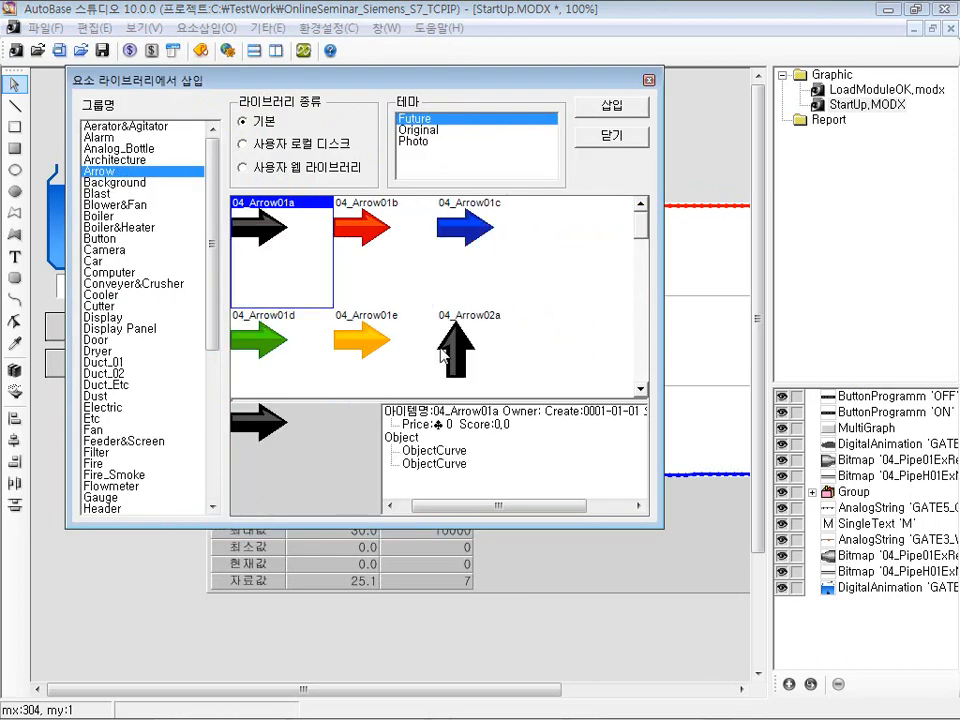
{"action": "left_click", "coordinate": [378, 352]}
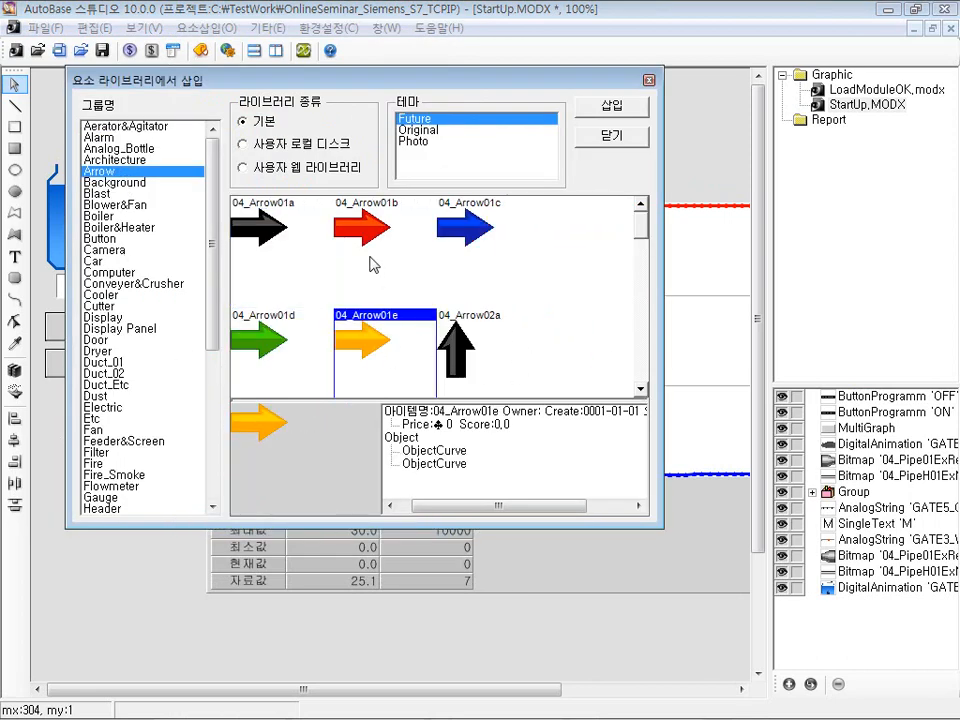
{"action": "left_click", "coordinate": [614, 113]}
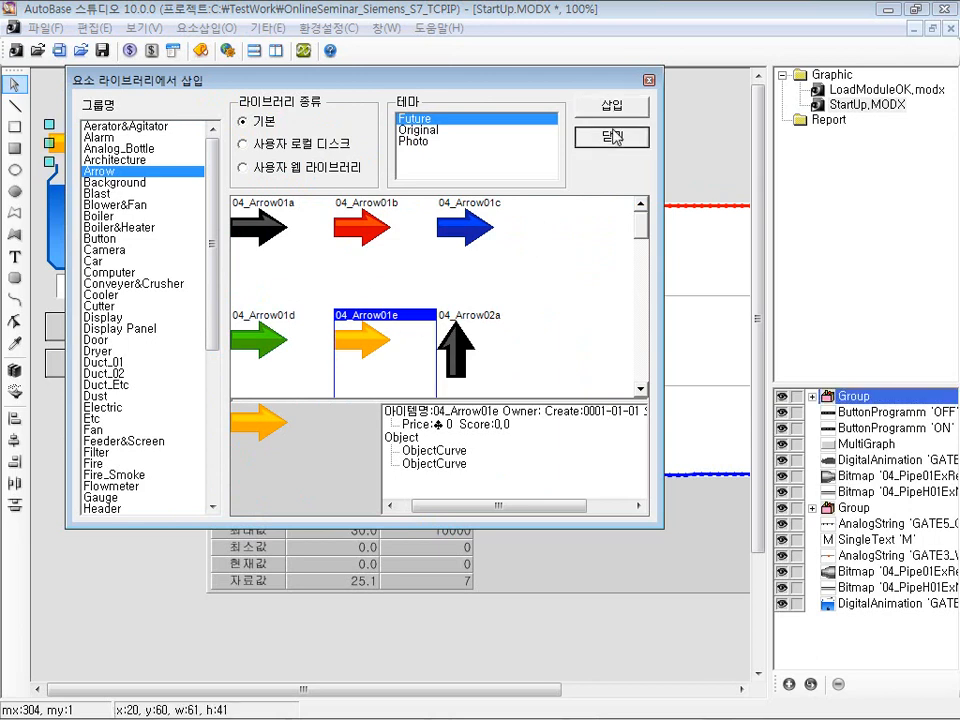
{"action": "left_click", "coordinate": [612, 135]}
{"action": "left_click_drag", "start_coordinate": [97, 135], "coordinate": [474, 166]}
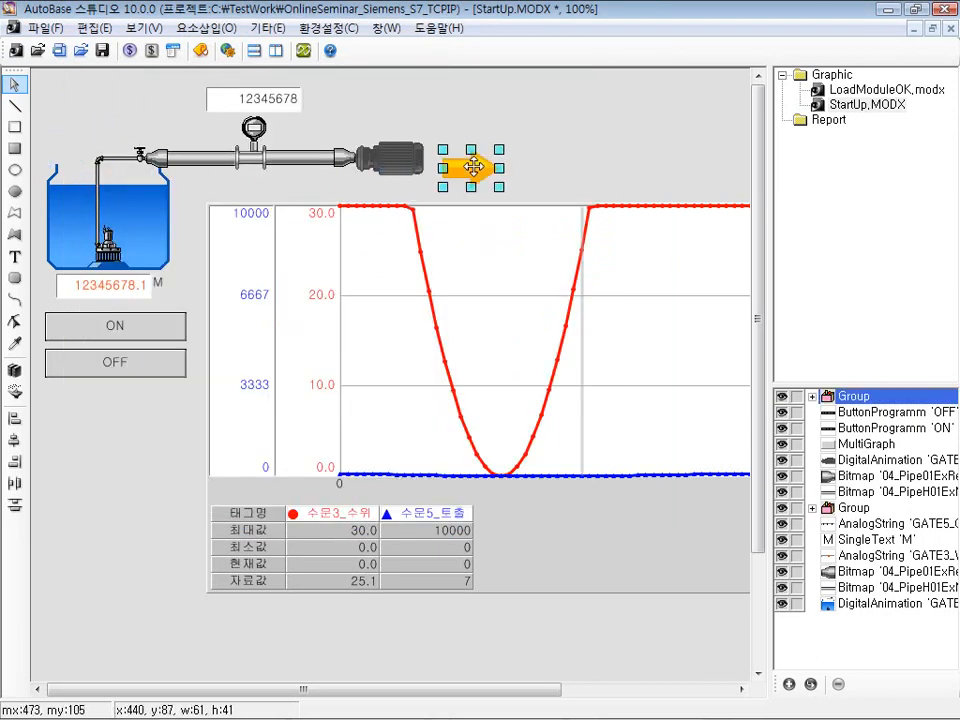
Ungroup the orange arrow into its two curves and mirror them horizontally so the arrow points toward the tank
{"action": "double_click", "coordinate": [473, 166]}
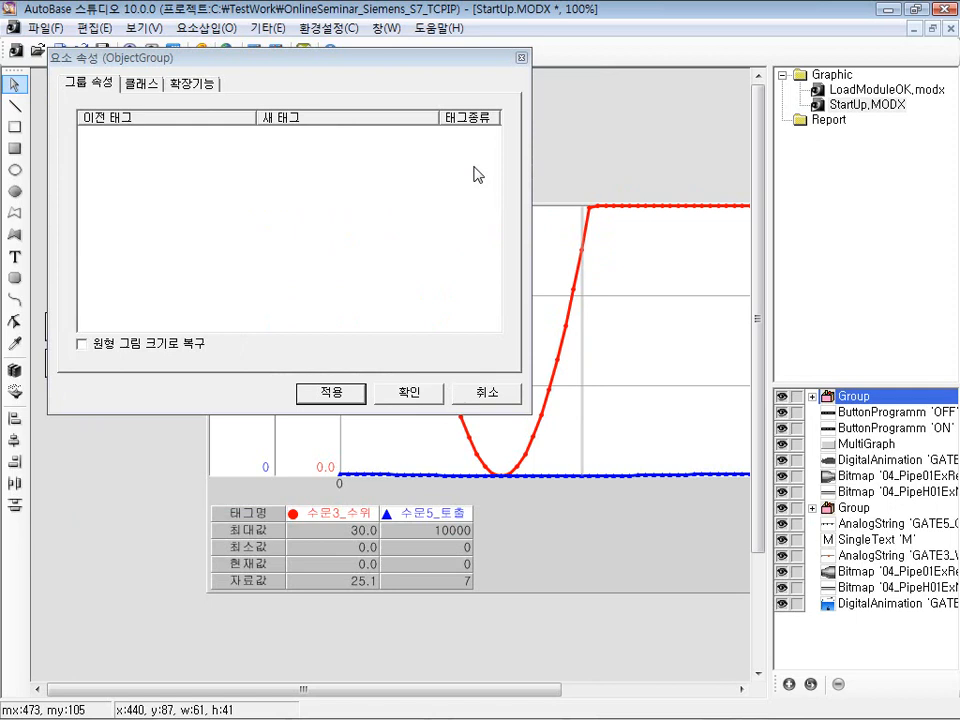
{"action": "left_click", "coordinate": [425, 391]}
{"action": "right_click", "coordinate": [480, 180]}
{"action": "left_click", "coordinate": [540, 369]}
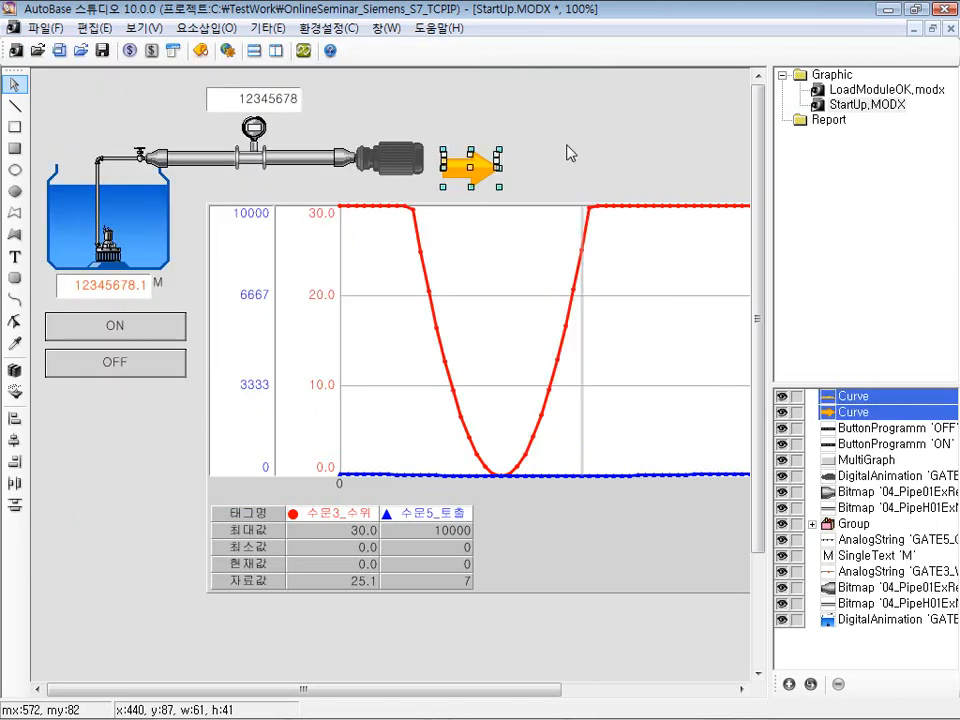
{"action": "left_click", "coordinate": [565, 161]}
{"action": "left_click_drag", "start_coordinate": [540, 133], "coordinate": [439, 208]}
{"action": "left_click", "coordinate": [90, 28]}
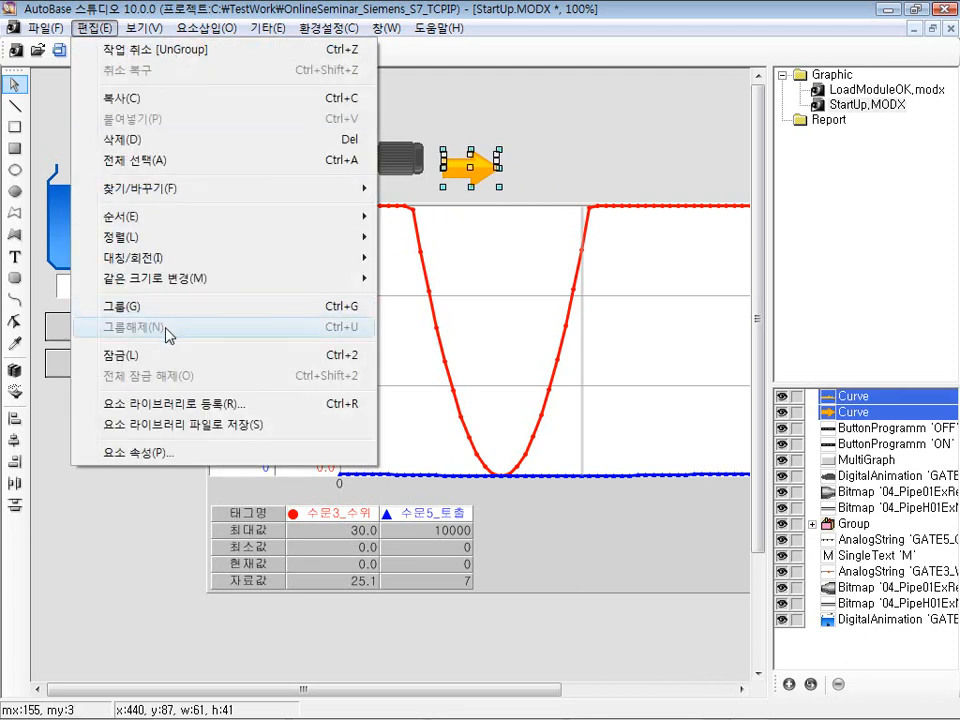
{"action": "mouse_move", "coordinate": [268, 236]}
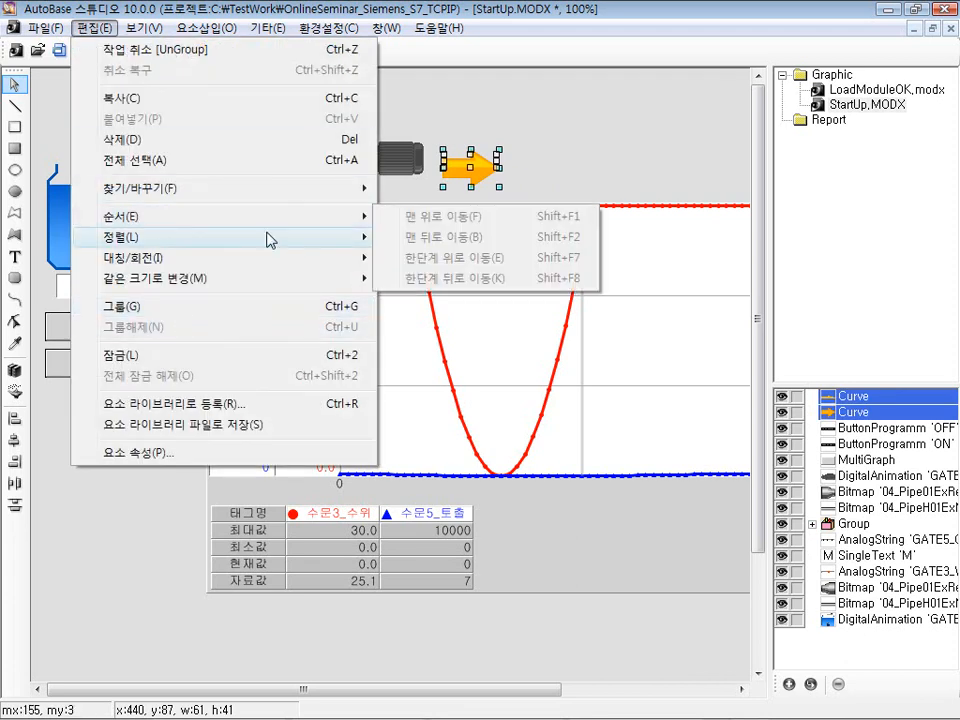
{"action": "mouse_move", "coordinate": [306, 261]}
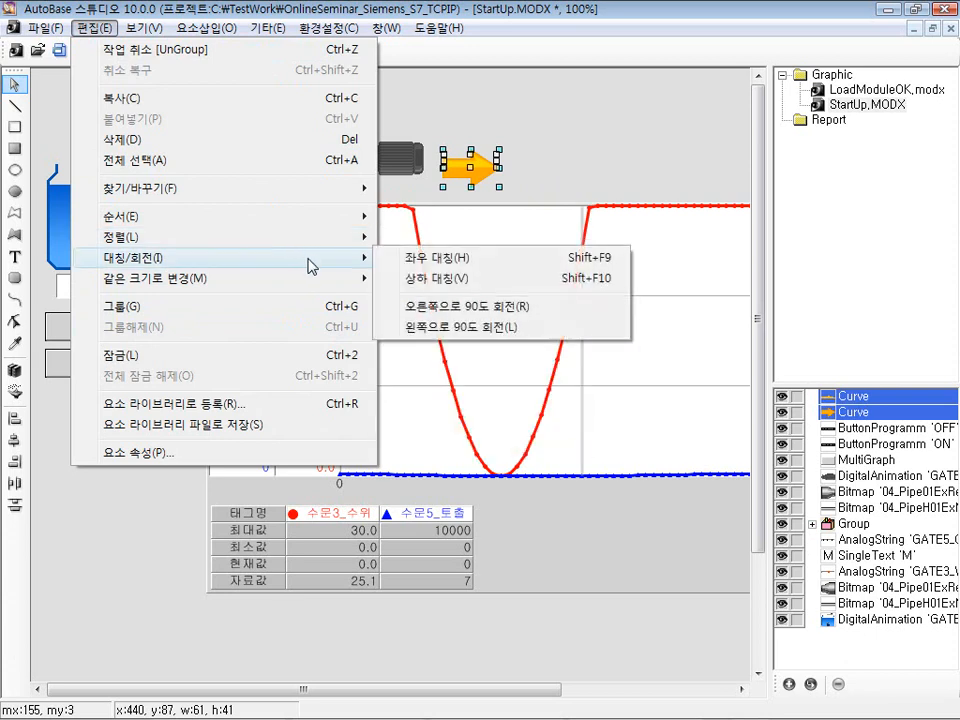
{"action": "left_click", "coordinate": [474, 263]}
Group the mirrored arrow's two curves again and place the arrow below the pipe near the motor, at about x 260, y 106
{"action": "left_click", "coordinate": [547, 165]}
{"action": "left_click_drag", "start_coordinate": [542, 126], "coordinate": [426, 203]}
{"action": "right_click", "coordinate": [472, 170]}
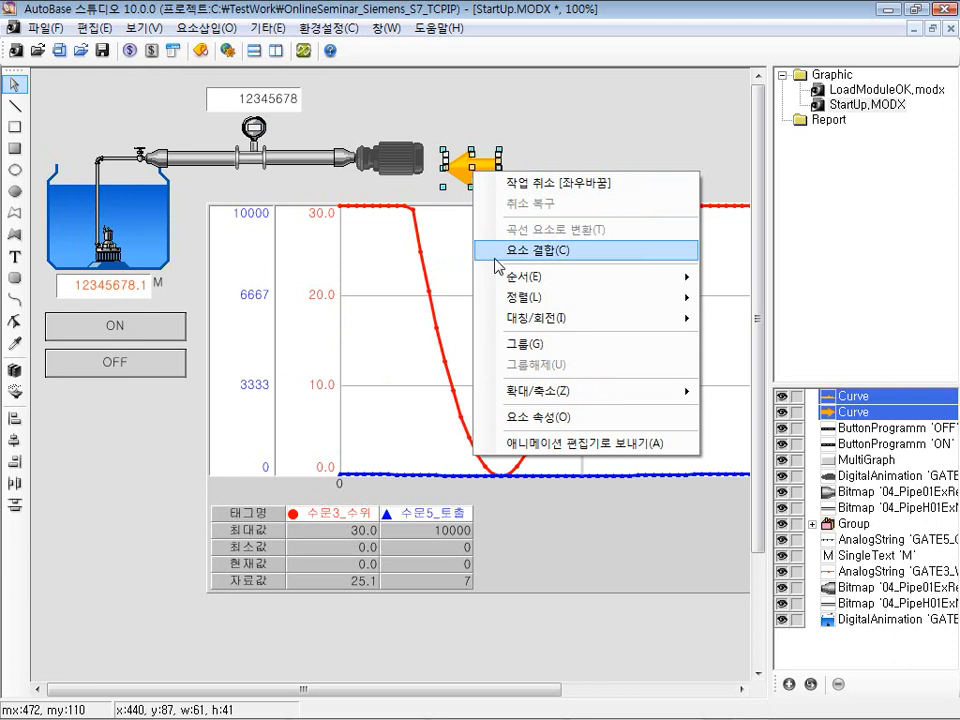
{"action": "left_click", "coordinate": [510, 343]}
{"action": "left_click_drag", "start_coordinate": [461, 153], "coordinate": [298, 187]}
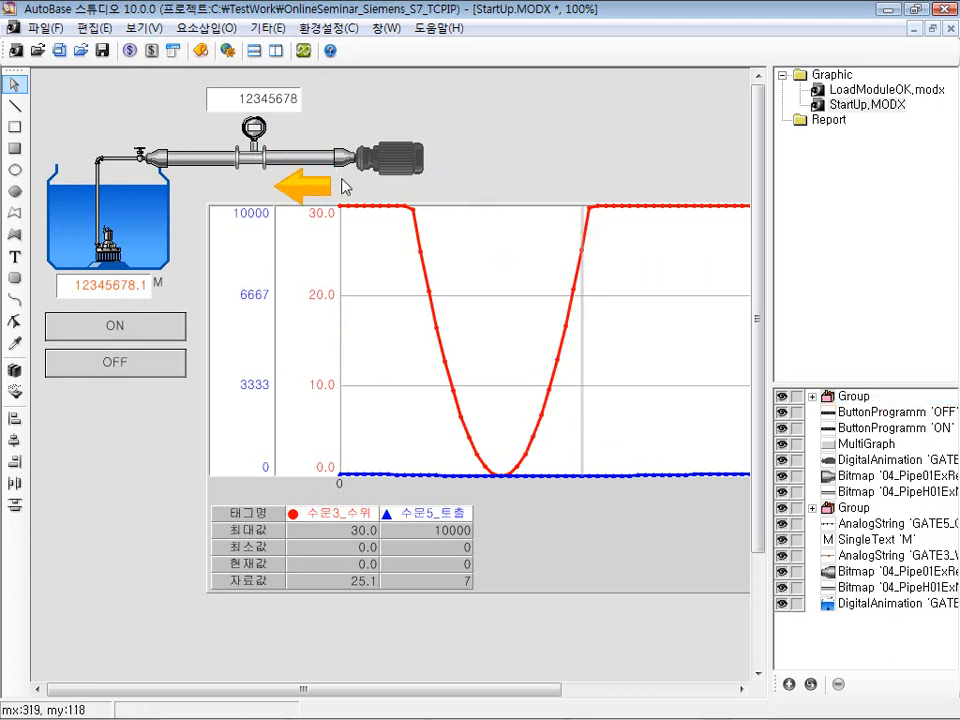
Place a copy of the orange arrow below the pipe section nearest the tank
{"action": "key", "text": "ctrl+b"}
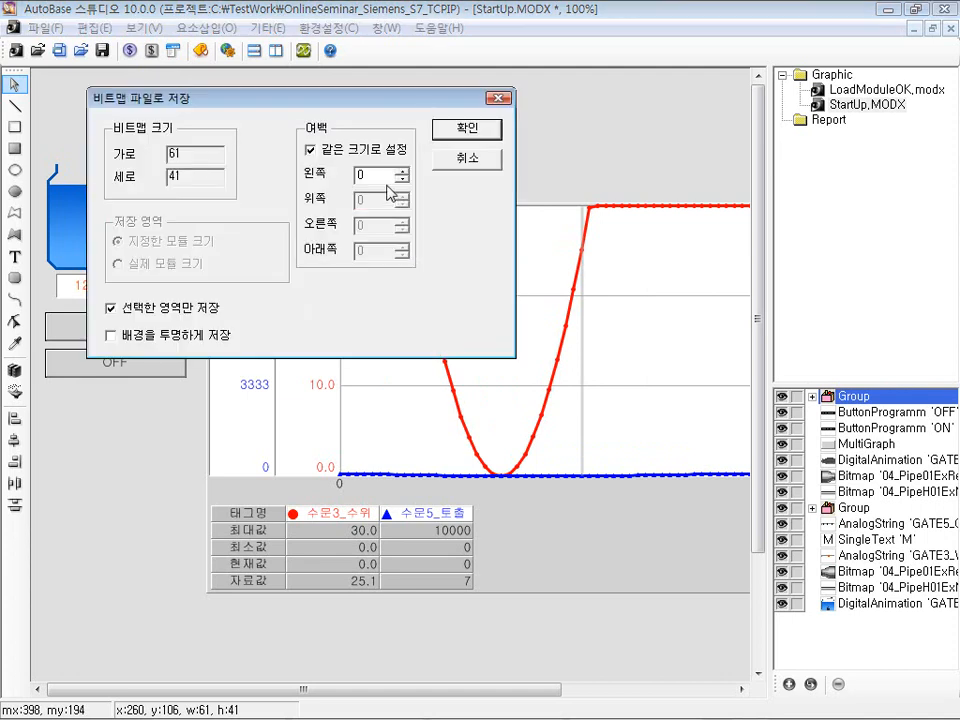
{"action": "left_click", "coordinate": [460, 161]}
{"action": "left_click_drag", "start_coordinate": [317, 188], "coordinate": [211, 187]}
{"action": "left_click", "coordinate": [487, 172]}
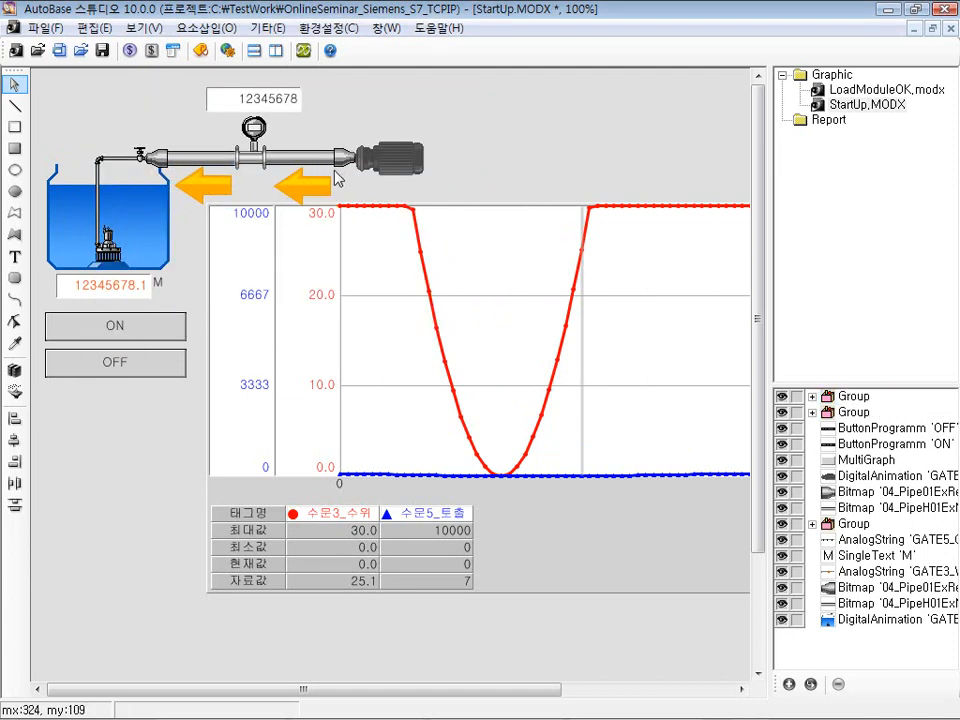
Enable the extended functions (확장기능 사용) for the orange arrow nearest the motor, keeping the properties dialog clear of the arrows
{"action": "left_click", "coordinate": [309, 180]}
{"action": "double_click", "coordinate": [307, 181]}
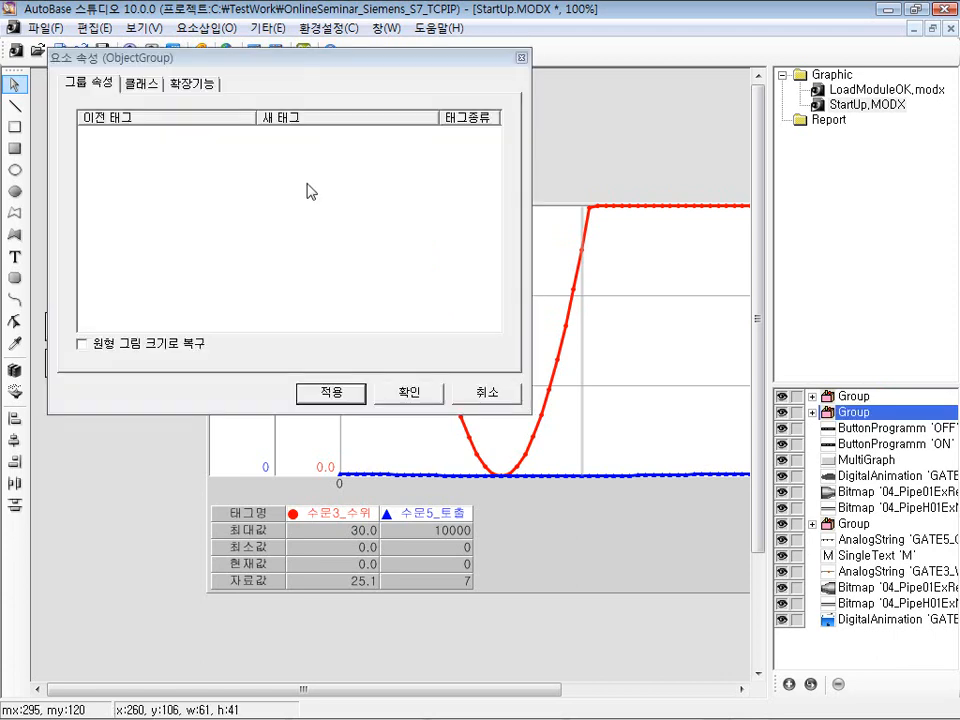
{"action": "left_click", "coordinate": [219, 86]}
{"action": "left_click_drag", "start_coordinate": [257, 64], "coordinate": [370, 278]}
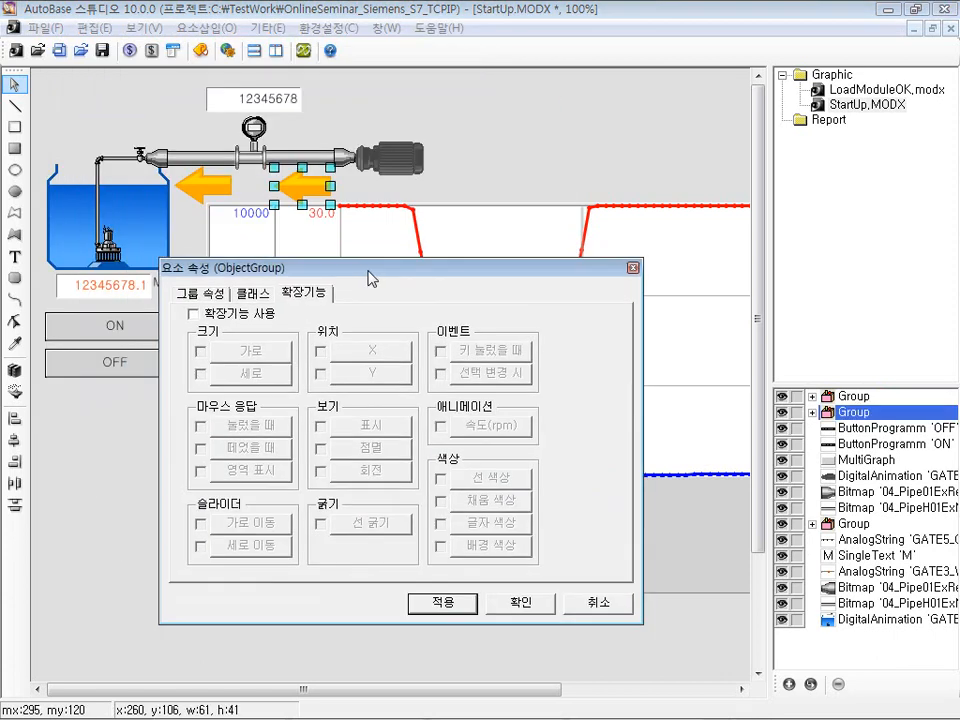
{"action": "left_click", "coordinate": [240, 314]}
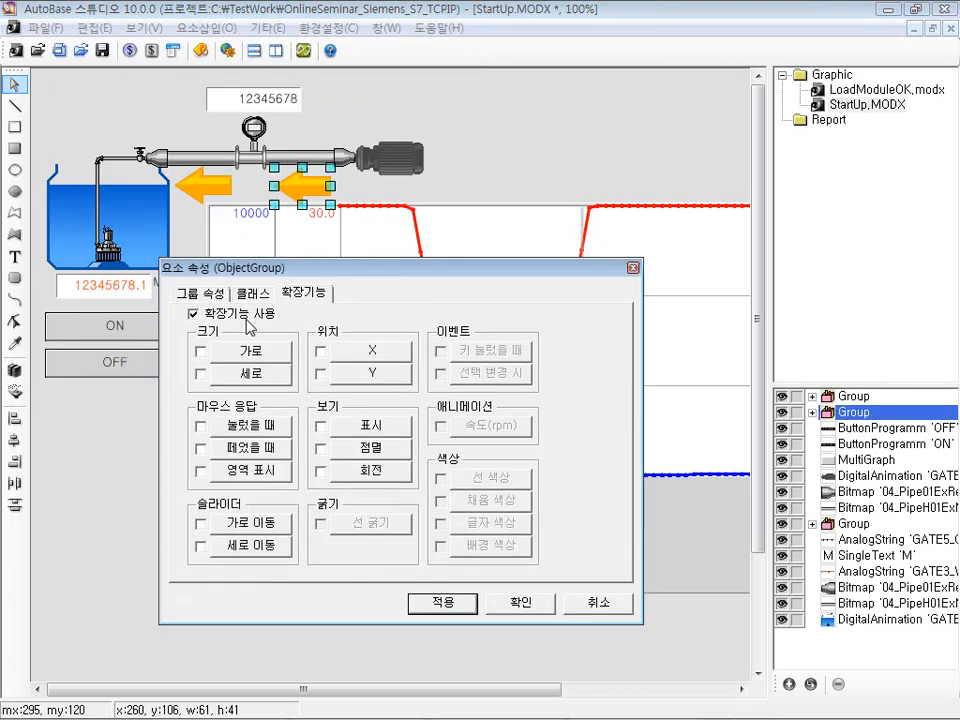
Make the orange arrow nearest the motor display (표시) when GATE5_MOTOR_STATUS is On, using basic conversion
{"action": "left_click", "coordinate": [321, 425]}
{"action": "left_click", "coordinate": [375, 427]}
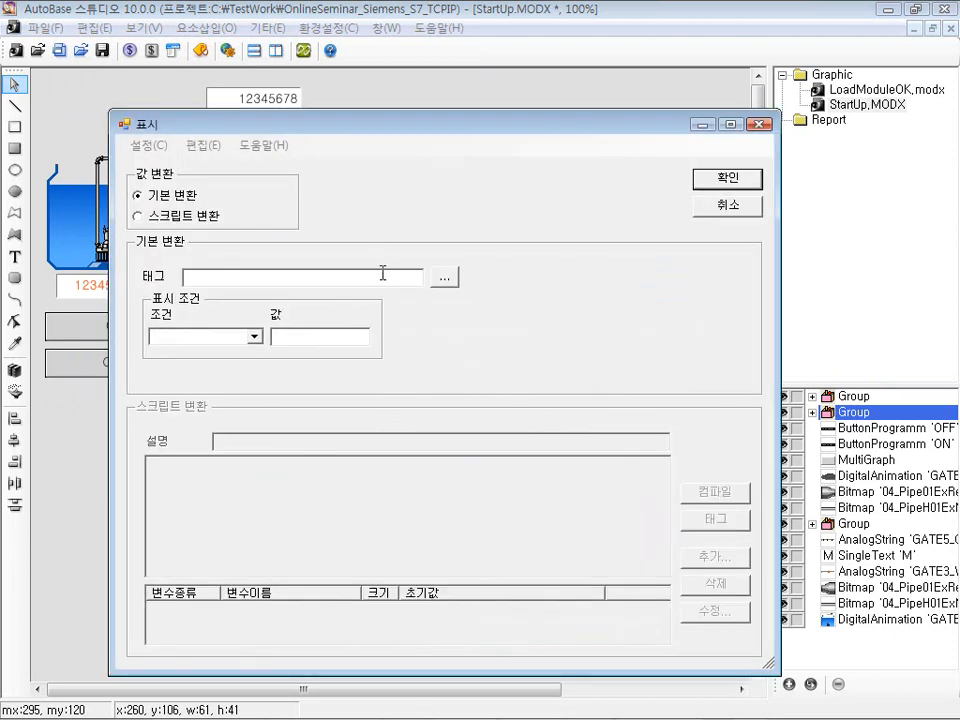
{"action": "left_click", "coordinate": [444, 278]}
{"action": "left_click", "coordinate": [678, 296]}
{"action": "double_click", "coordinate": [442, 234]}
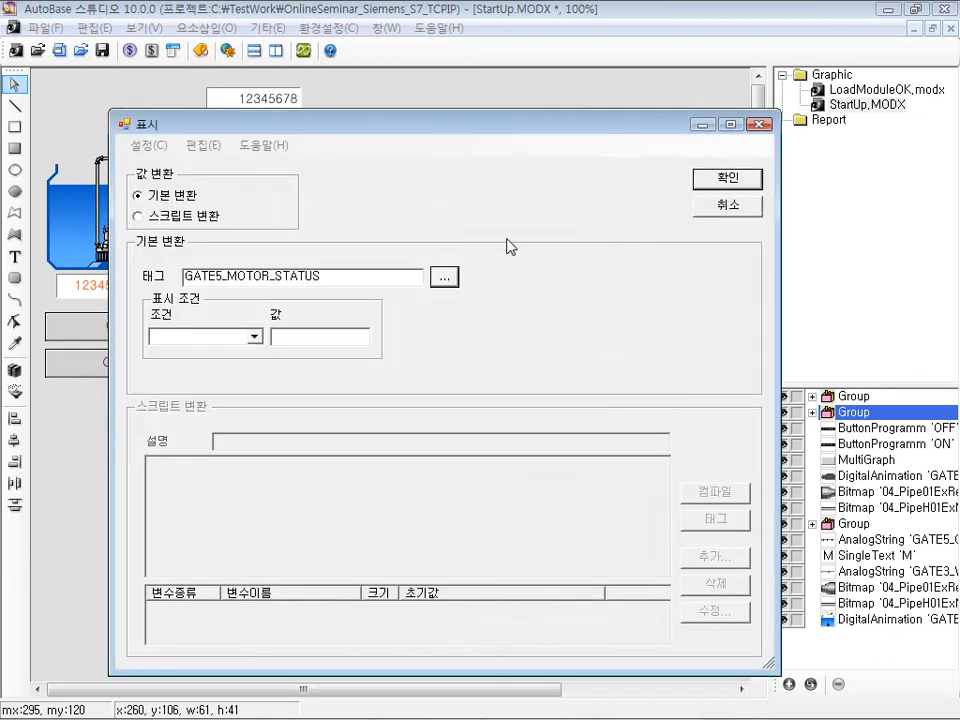
{"action": "left_click", "coordinate": [255, 338]}
{"action": "left_click", "coordinate": [204, 414]}
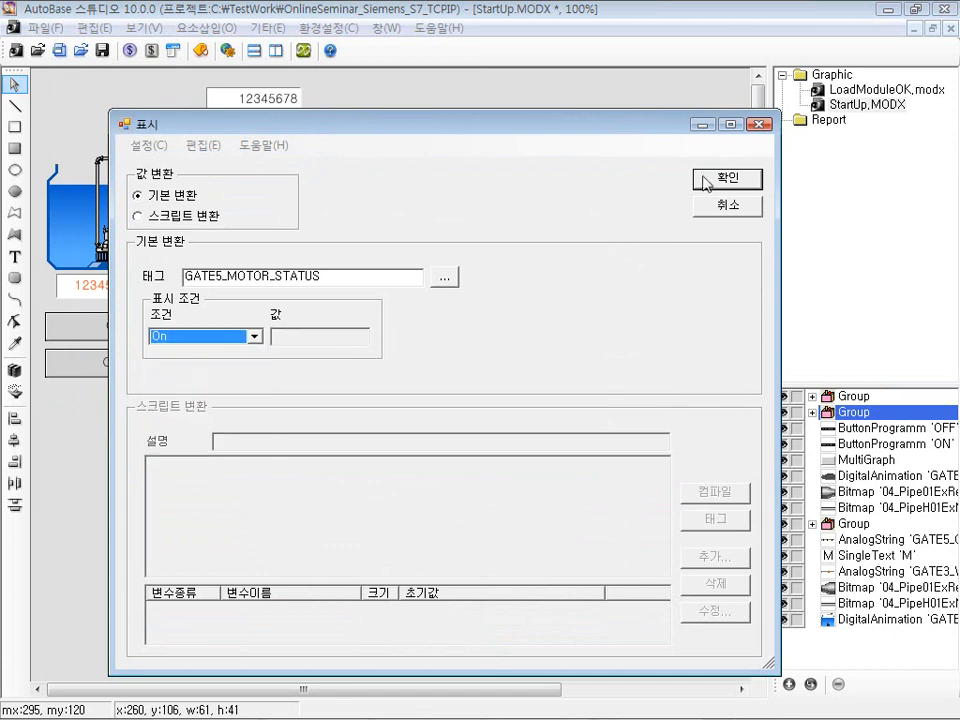
{"action": "left_click", "coordinate": [728, 180]}
Make the same orange arrow blink (점멸) when GATE5_MOTOR_STATUS is On, keeping the 1000 ms period, and apply its properties
{"action": "left_click", "coordinate": [320, 450]}
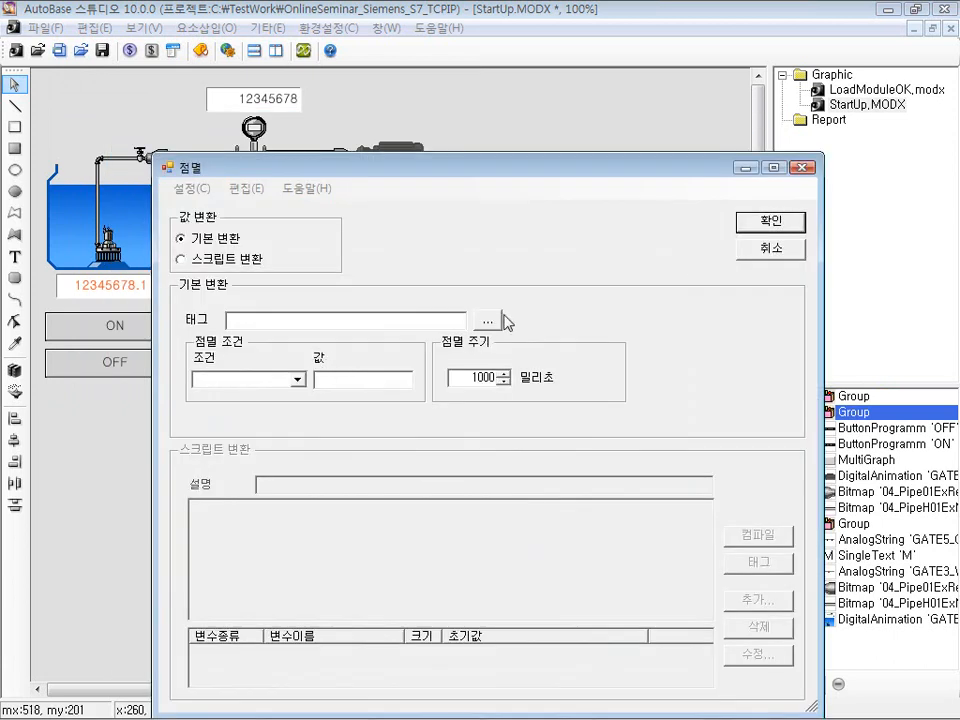
{"action": "left_click", "coordinate": [489, 321]}
{"action": "double_click", "coordinate": [429, 230]}
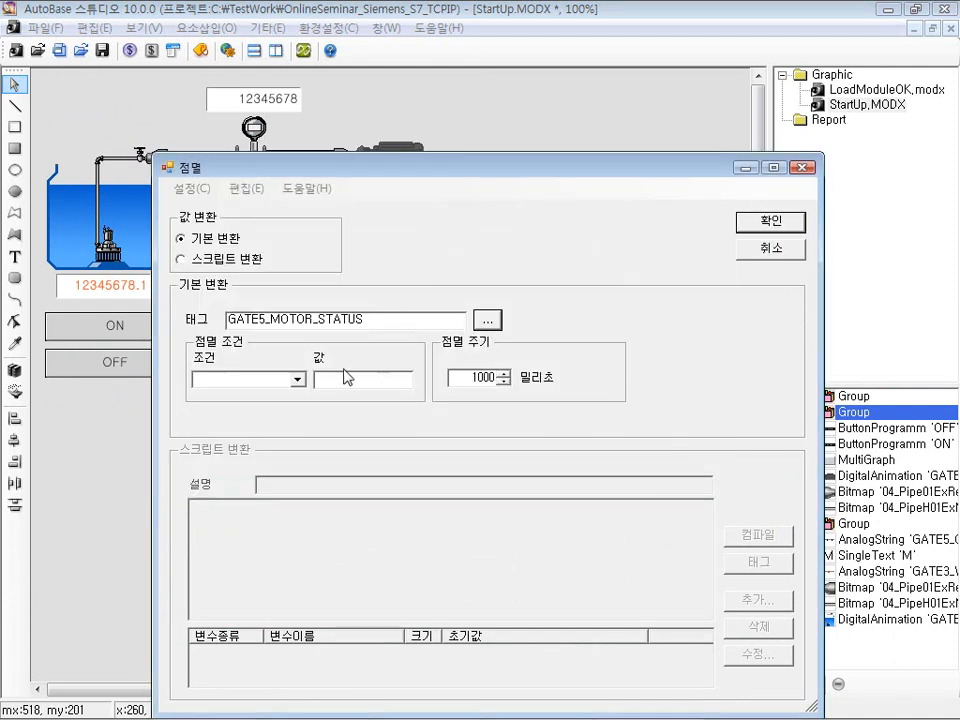
{"action": "left_click", "coordinate": [297, 379]}
{"action": "left_click", "coordinate": [249, 452]}
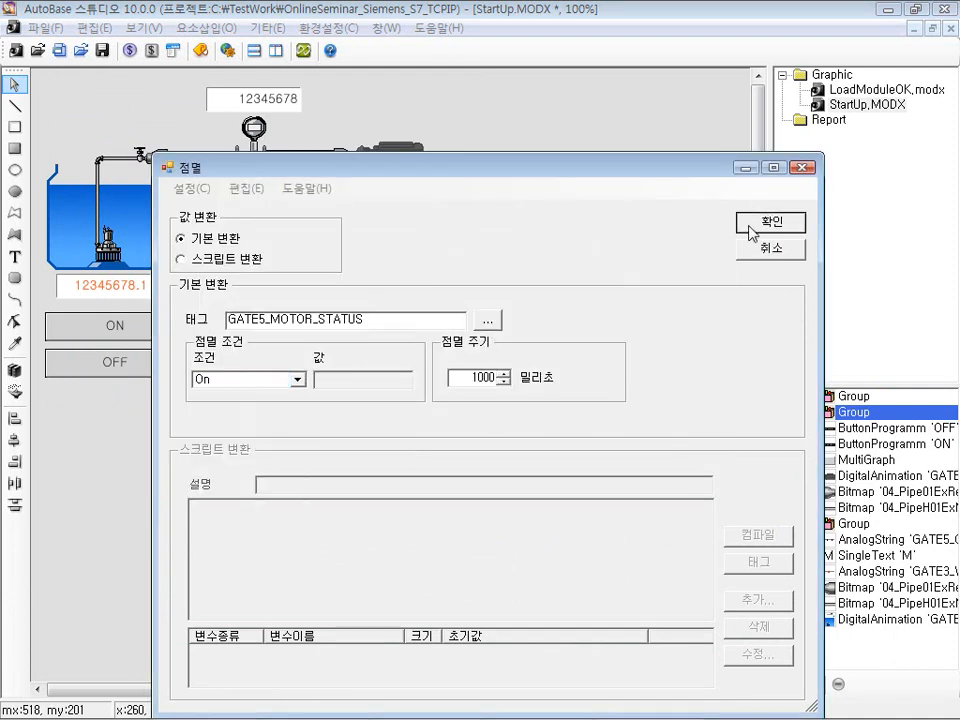
{"action": "left_click", "coordinate": [770, 221]}
{"action": "left_click", "coordinate": [439, 604]}
{"action": "left_click", "coordinate": [519, 602]}
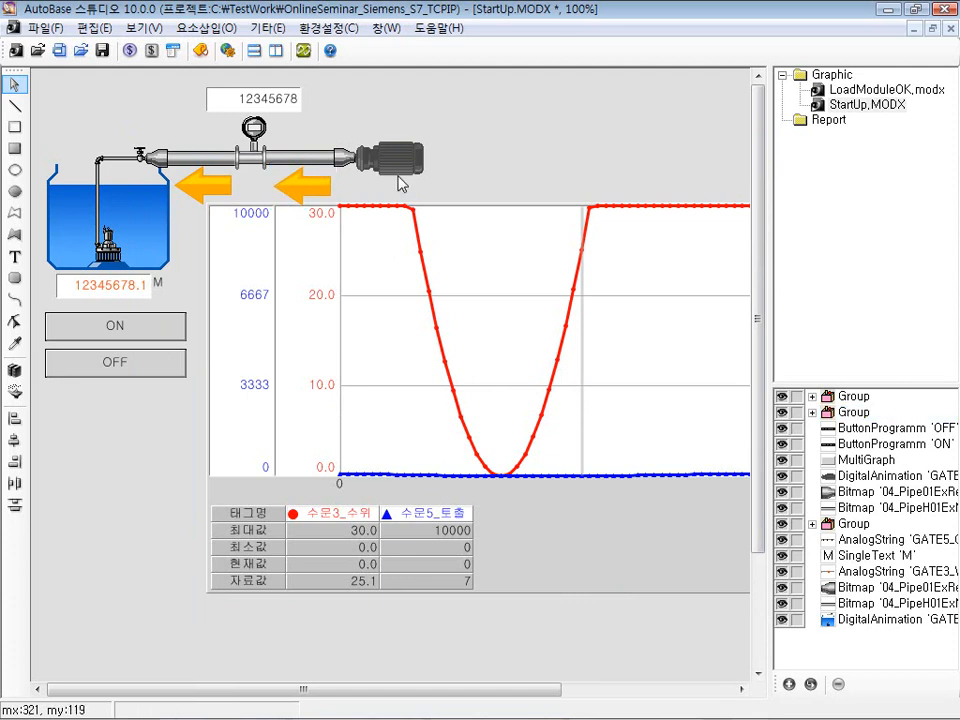
Replace the unconfigured arrow nearest the tank with a copy of the configured orange arrow, placed at about x 161, y 109
{"action": "left_click", "coordinate": [219, 186]}
{"action": "key", "text": "Delete"}
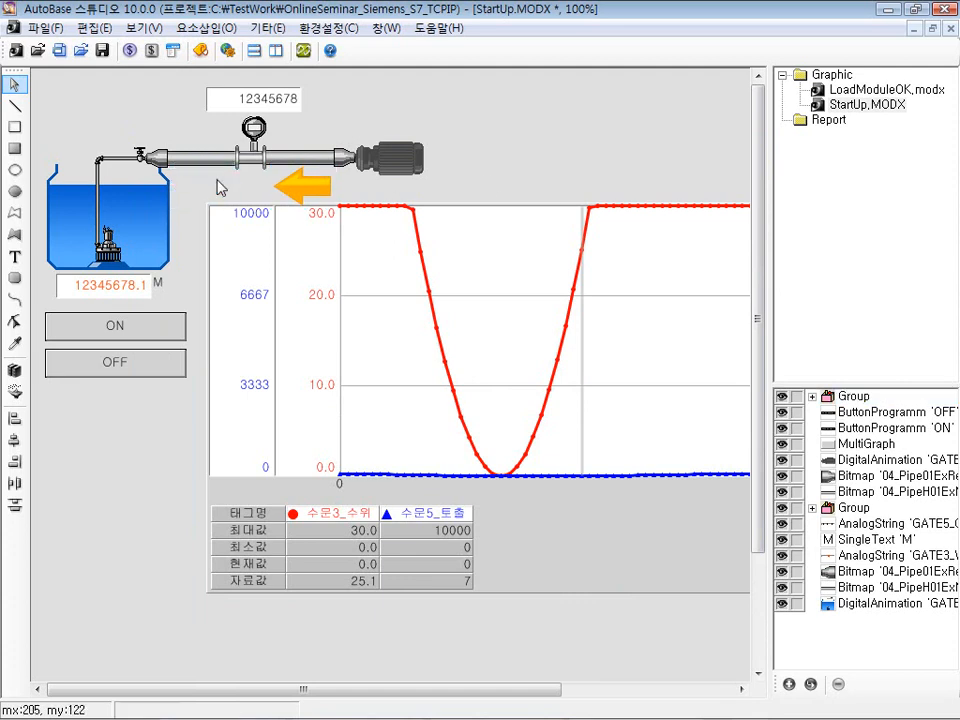
{"action": "left_click", "coordinate": [316, 186]}
{"action": "key", "text": "ctrl+c"}
{"action": "key", "text": "ctrl+v"}
{"action": "left_click_drag", "start_coordinate": [327, 200], "coordinate": [214, 193]}
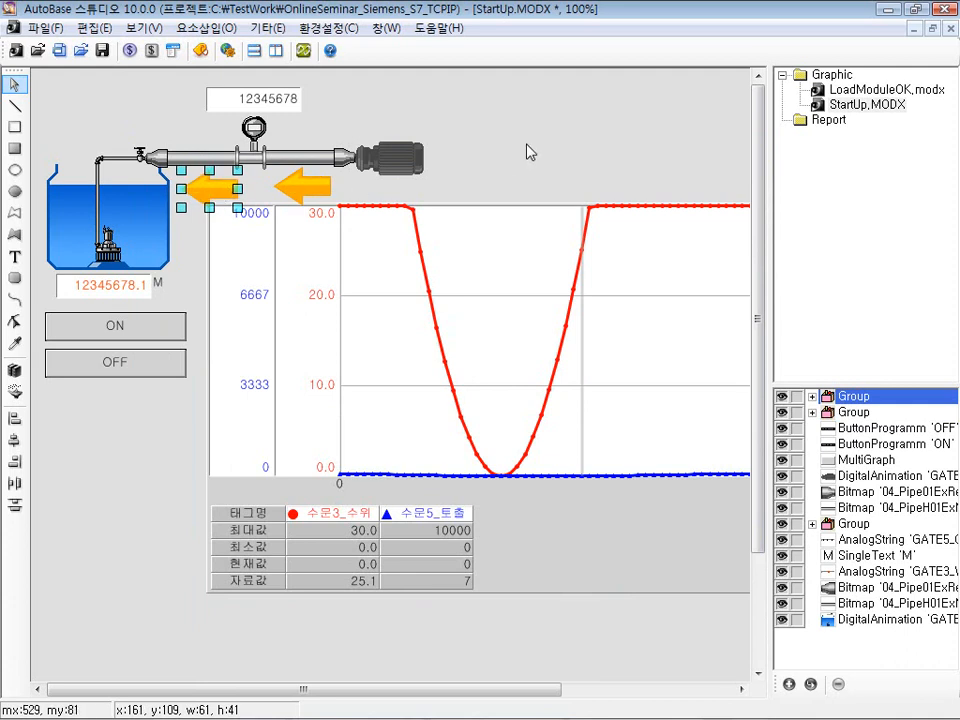
Save StartUp.MODX, run it in AutoBase 감시, and switch the gate 5 motor ON through GATE5_MOTOR_STATUS to test the arrows
{"action": "left_click", "coordinate": [465, 160]}
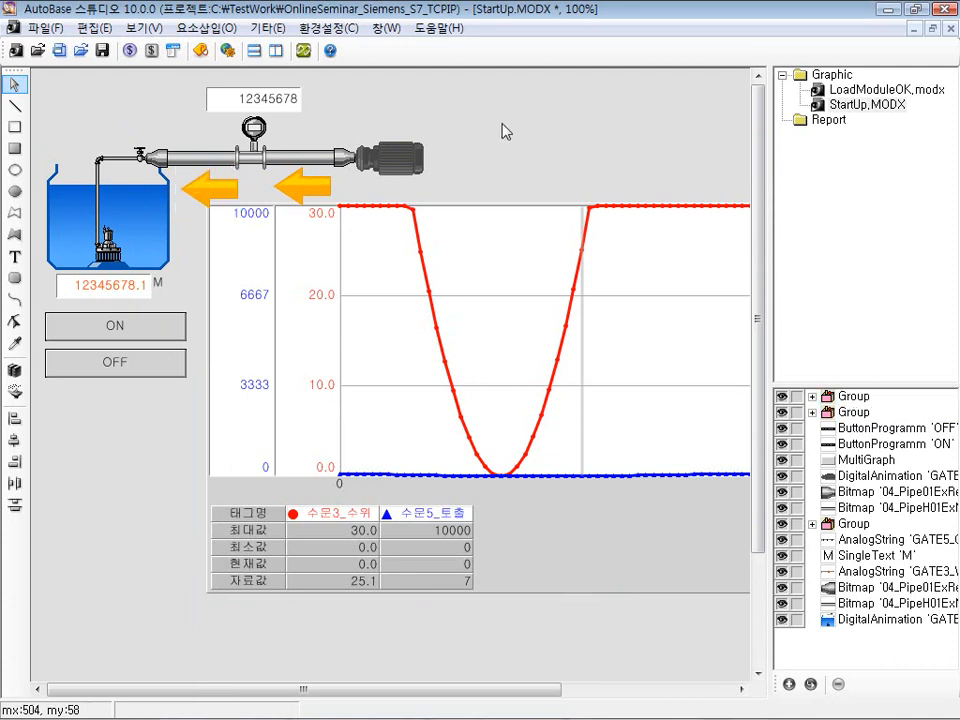
{"action": "left_click", "coordinate": [302, 49]}
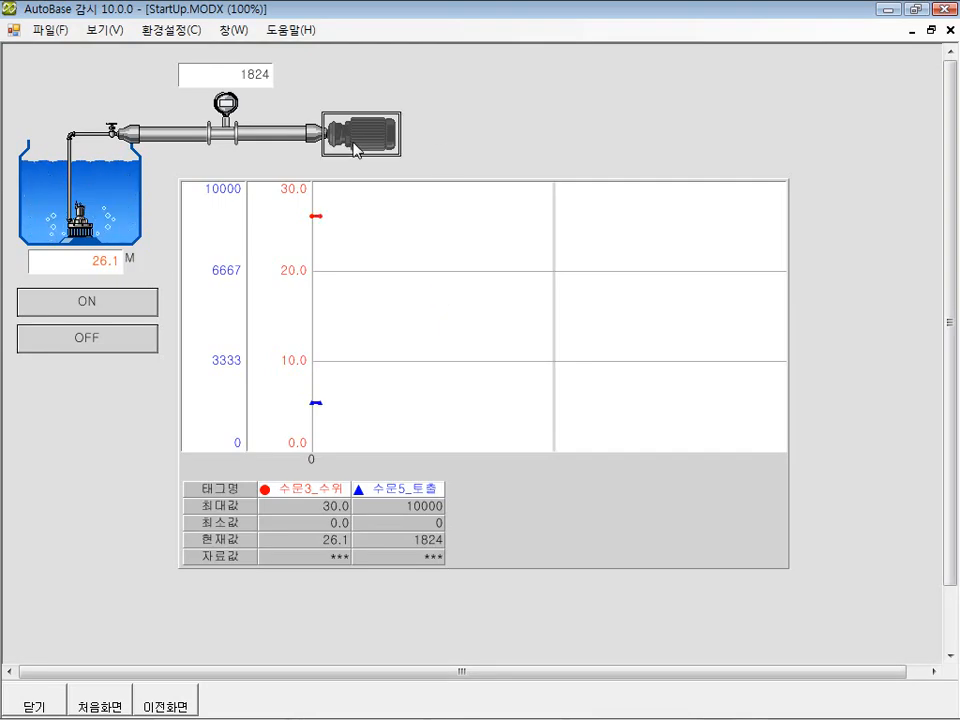
{"action": "left_click", "coordinate": [356, 150]}
{"action": "left_click_drag", "start_coordinate": [249, 70], "coordinate": [458, 334]}
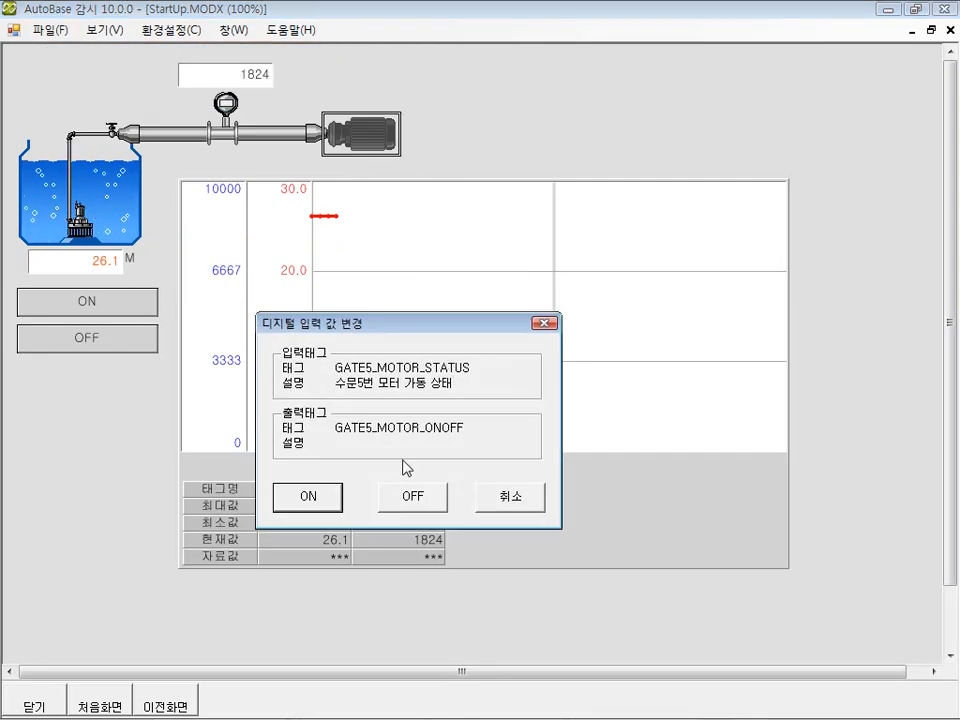
{"action": "left_click", "coordinate": [309, 497]}
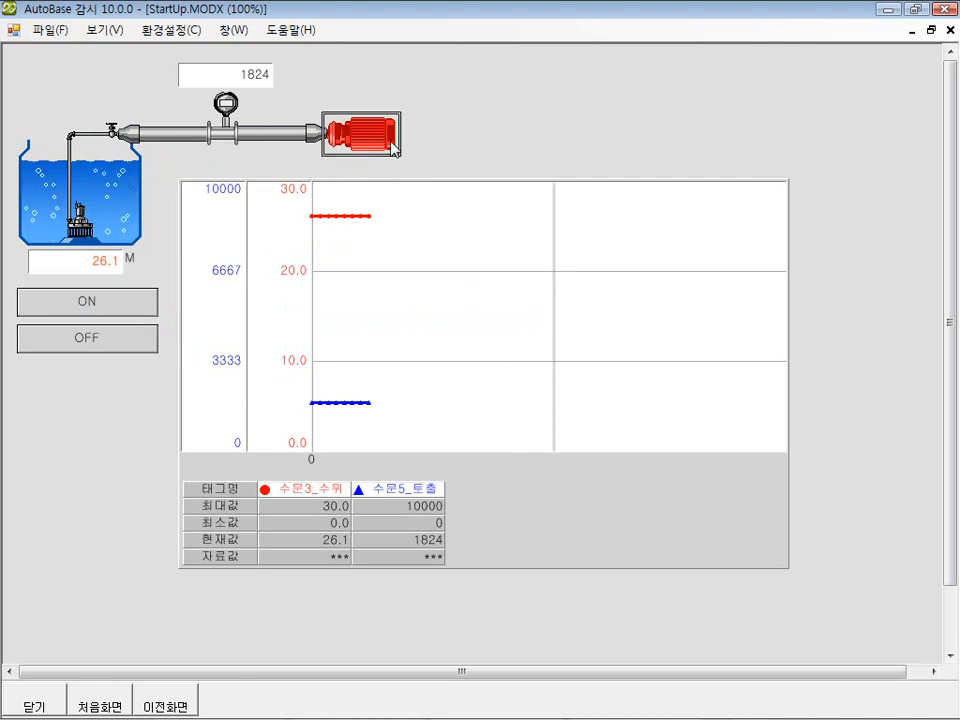
Switch the gate 5 motor OFF and exit the monitoring program to return to AutoBase 스튜디오
{"action": "left_click", "coordinate": [393, 148]}
{"action": "left_click_drag", "start_coordinate": [200, 72], "coordinate": [309, 278]}
{"action": "left_click", "coordinate": [305, 468]}
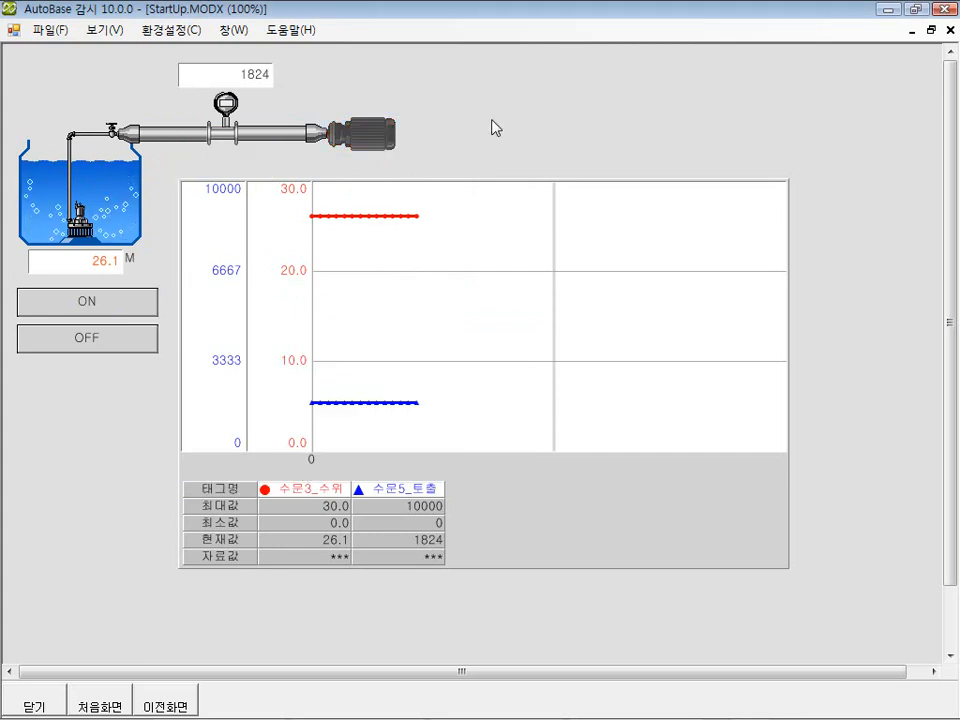
{"action": "key", "text": "alt+F4"}
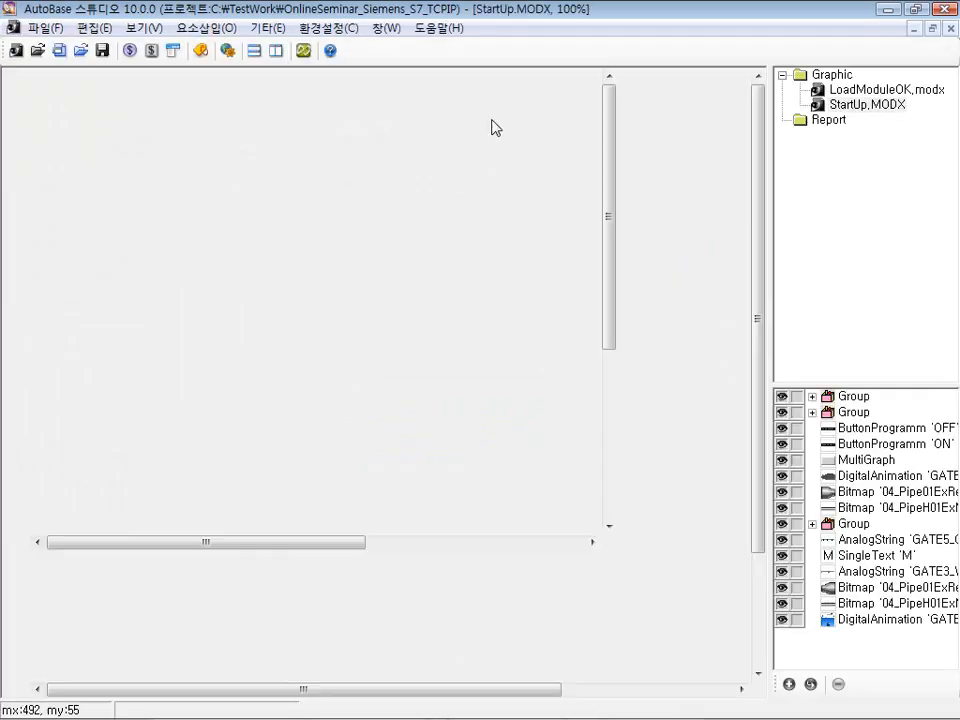
Change the blink (점멸) setting of the arrow nearest the motor from basic to script conversion (스크립트 변환)
{"action": "double_click", "coordinate": [309, 218]}
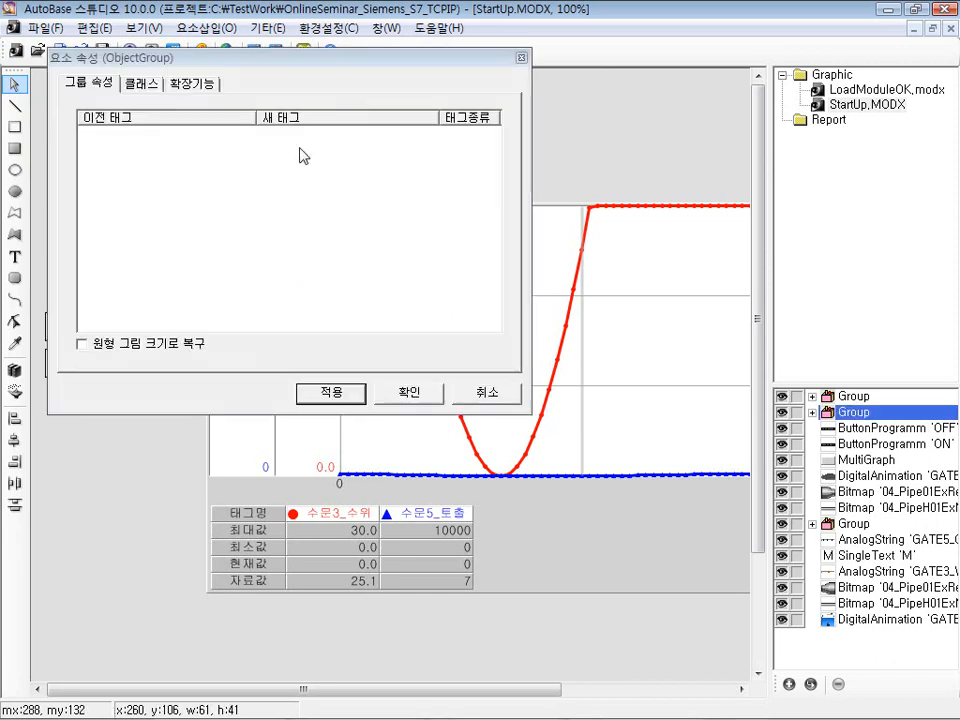
{"action": "left_click", "coordinate": [201, 84]}
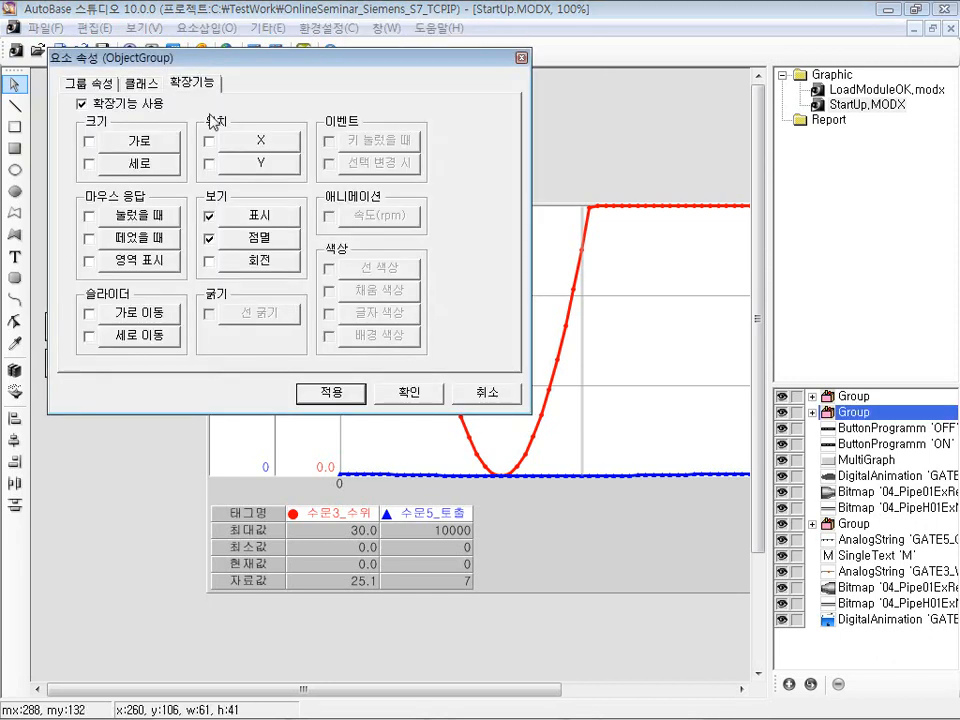
{"action": "left_click", "coordinate": [257, 240]}
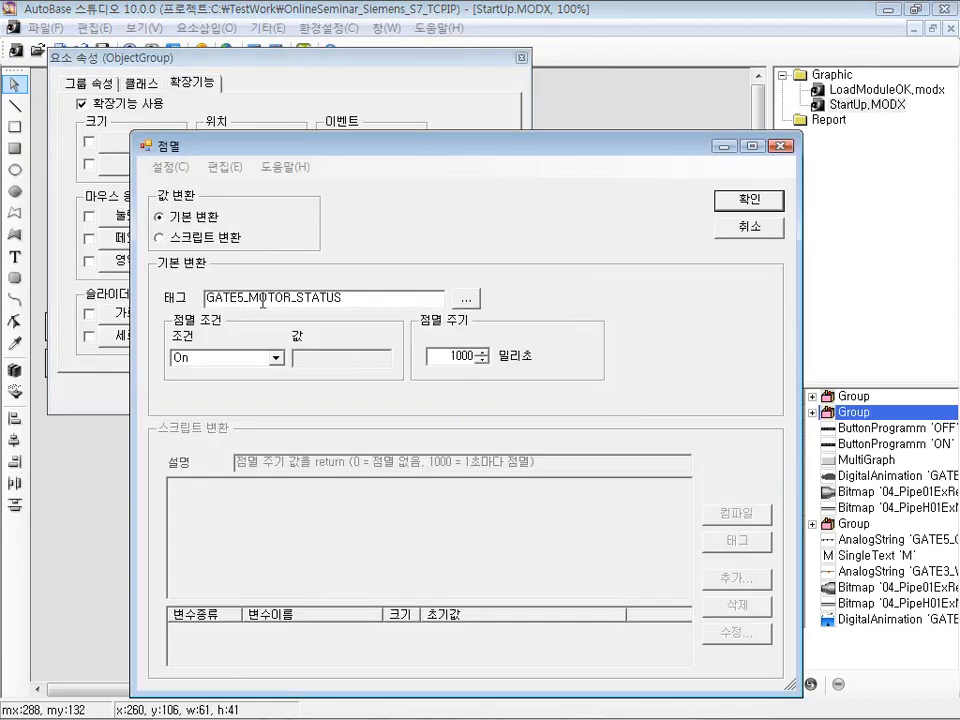
{"action": "left_click", "coordinate": [230, 238]}
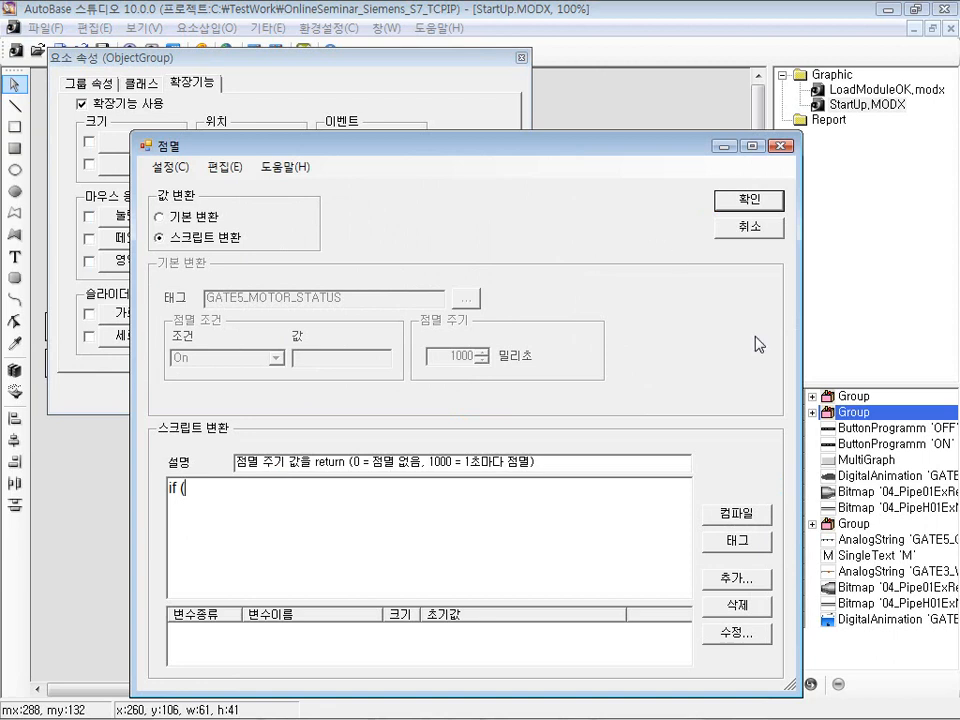
Write the blink script "if ($GATE5_MOTOR_STATUS) return 1000; else return 0;" using the DI tag, and apply it to the arrow nearest the motor
{"action": "left_click", "coordinate": [728, 545]}
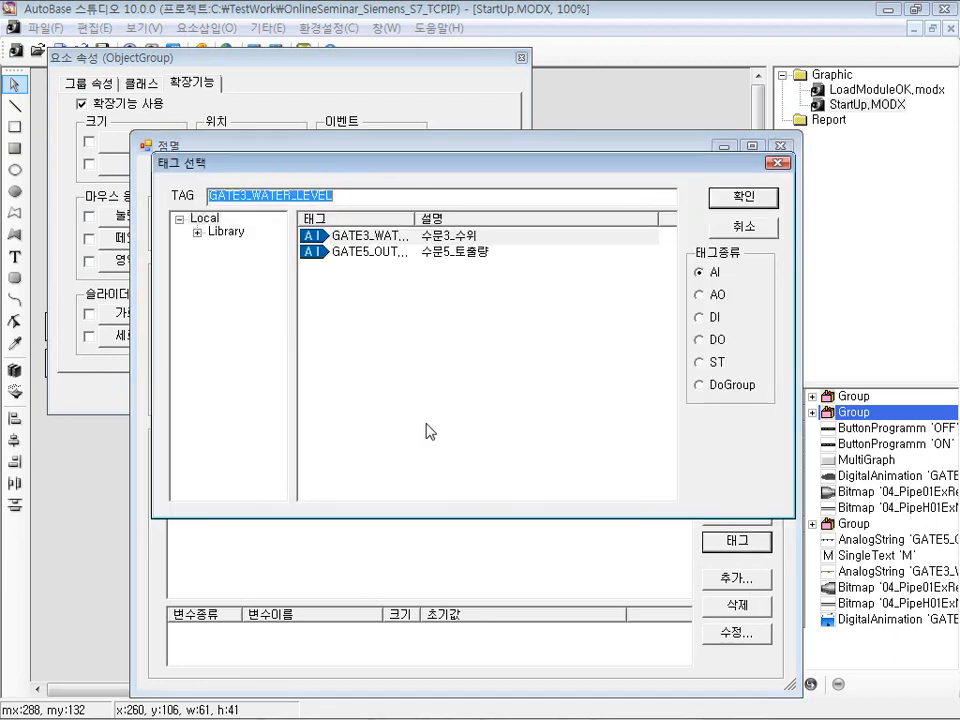
{"action": "left_click", "coordinate": [716, 317]}
{"action": "double_click", "coordinate": [370, 252]}
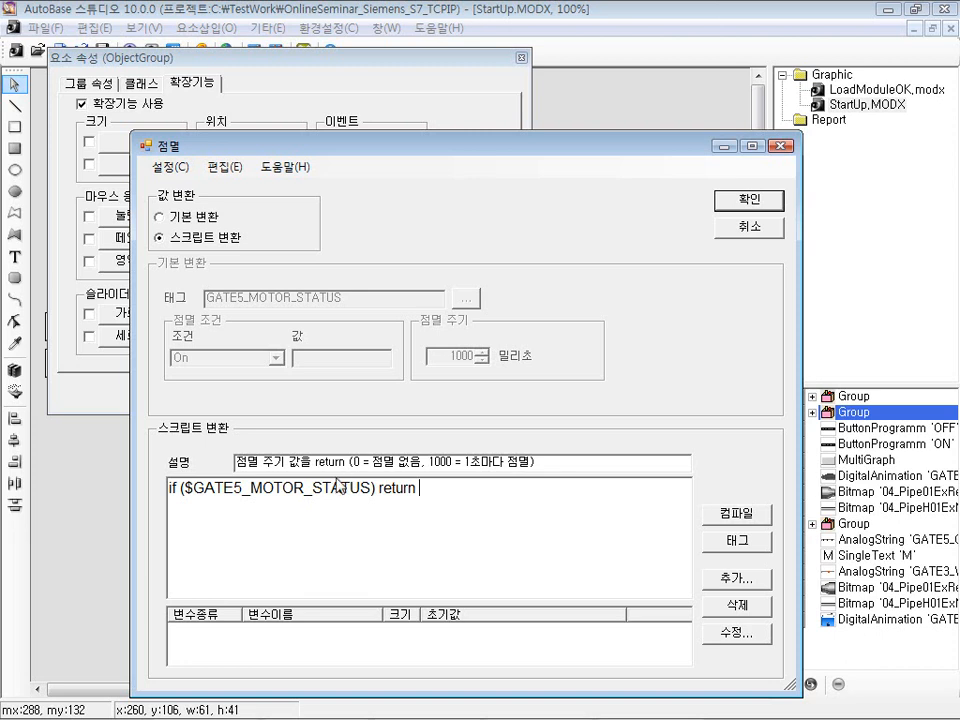
{"action": "left_click_drag", "start_coordinate": [318, 466], "coordinate": [450, 463]}
{"action": "left_click", "coordinate": [473, 497]}
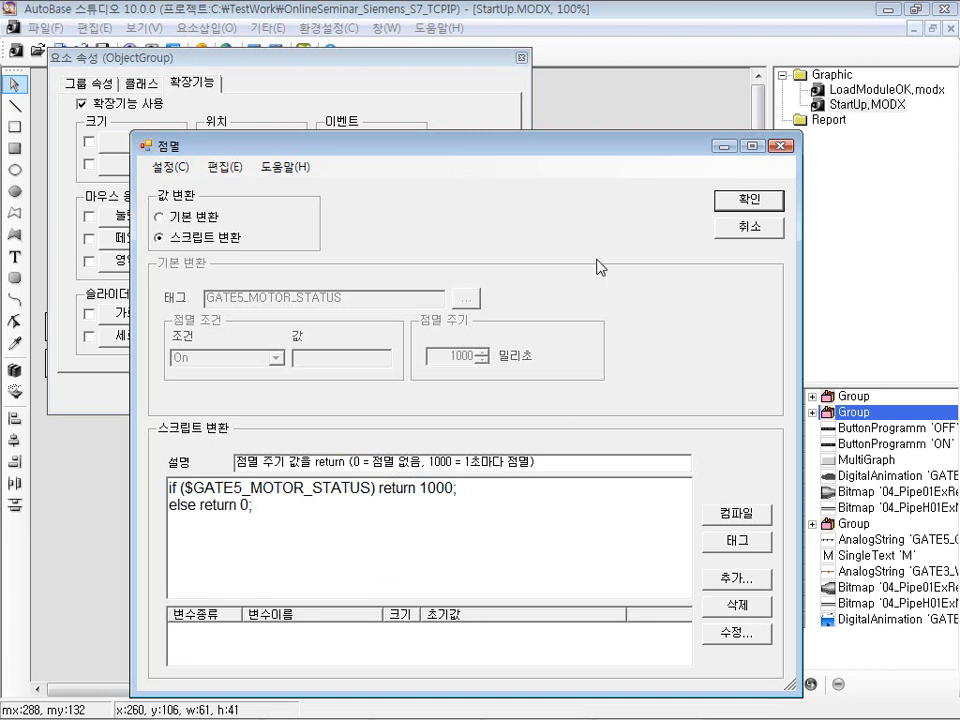
{"action": "left_click", "coordinate": [727, 205]}
{"action": "left_click", "coordinate": [358, 393]}
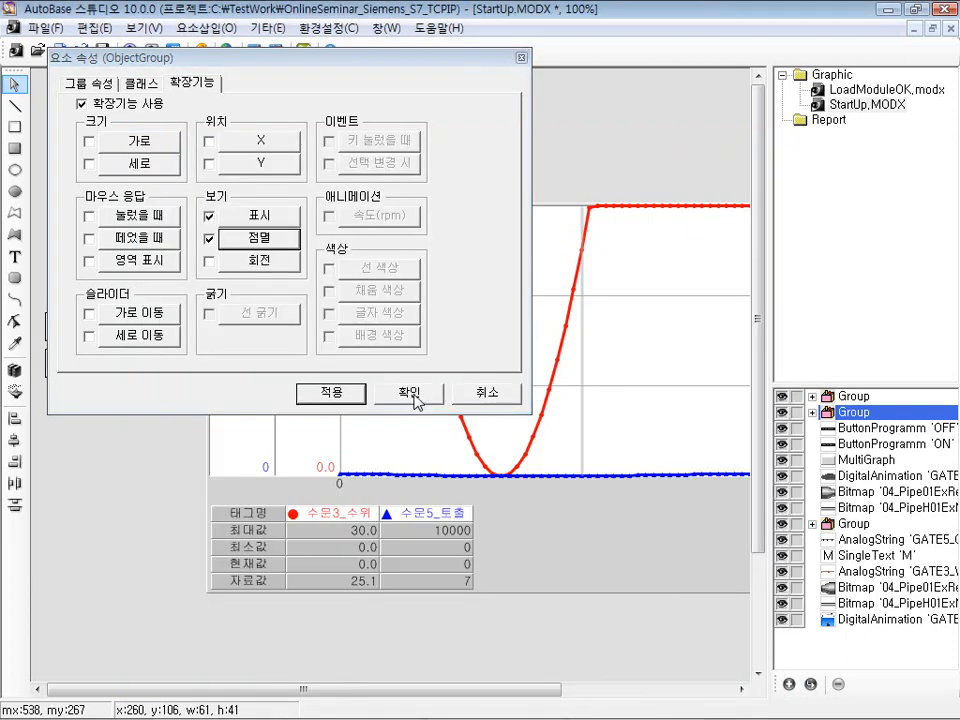
{"action": "left_click", "coordinate": [408, 392]}
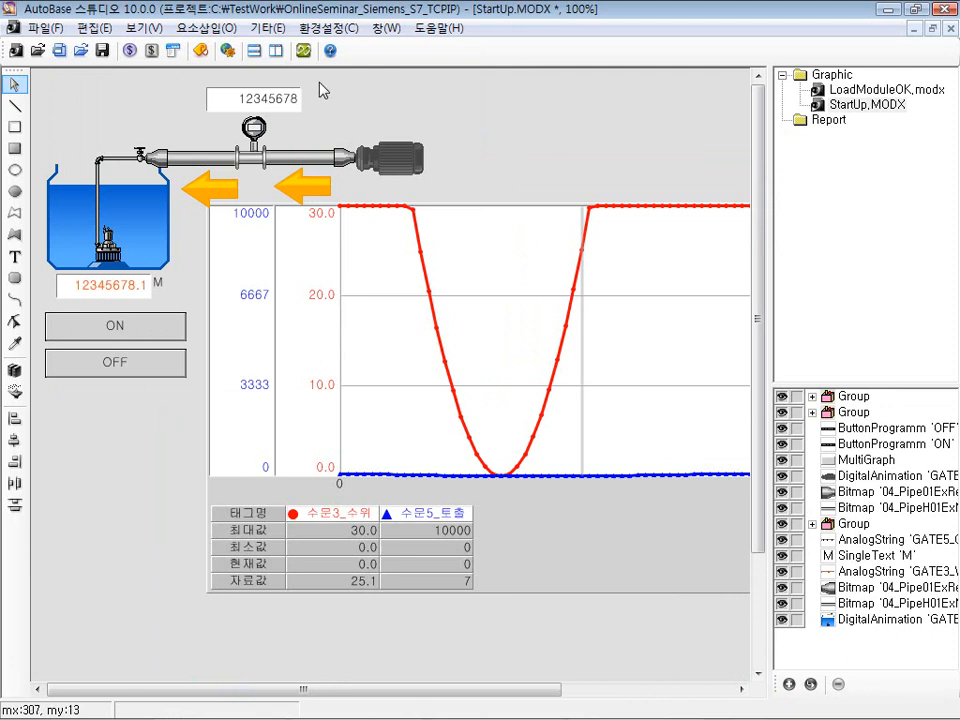
Save and run the screen in AutoBase 감시, test the arrows with the gate 5 motor switched ON, and return to AutoBase 스튜디오
{"action": "left_click", "coordinate": [303, 50]}
{"action": "left_click", "coordinate": [455, 430]}
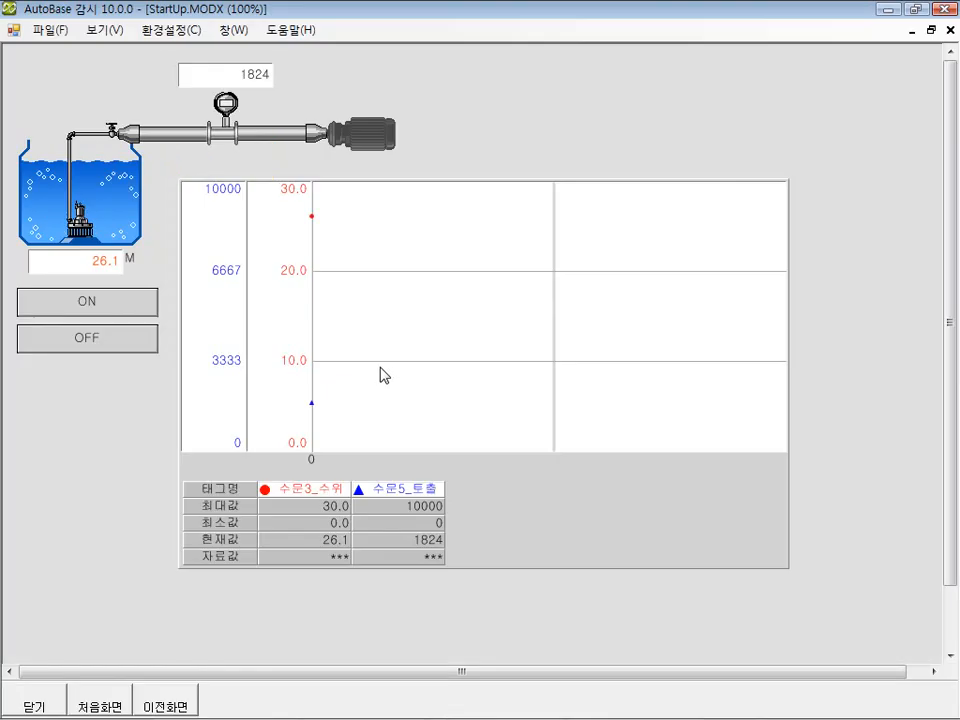
{"action": "left_click", "coordinate": [378, 140]}
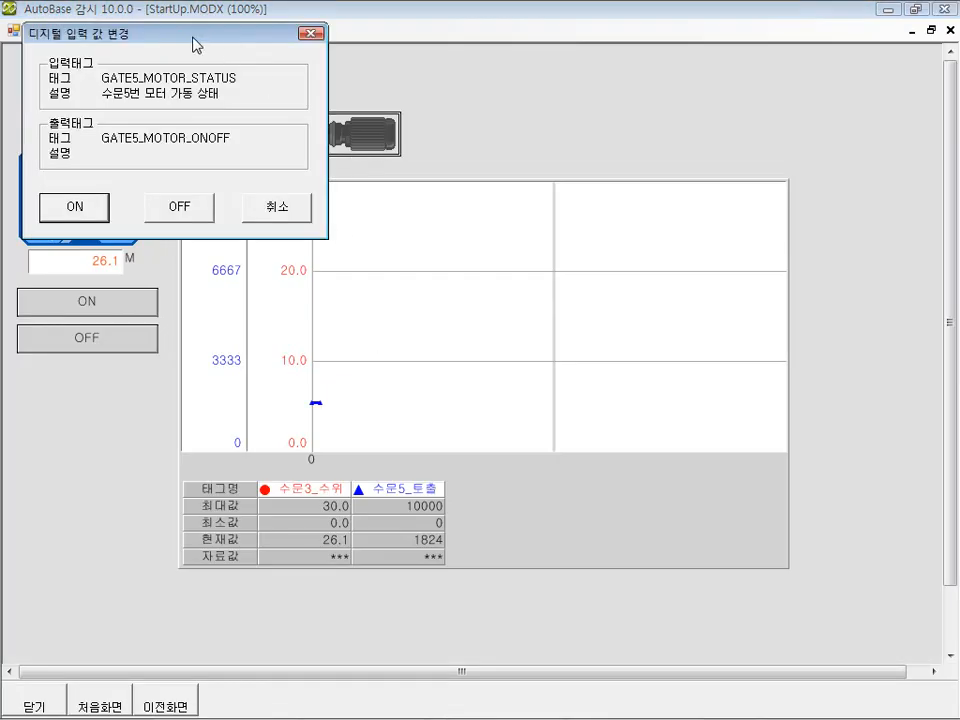
{"action": "left_click_drag", "start_coordinate": [197, 45], "coordinate": [377, 349]}
{"action": "left_click", "coordinate": [248, 500]}
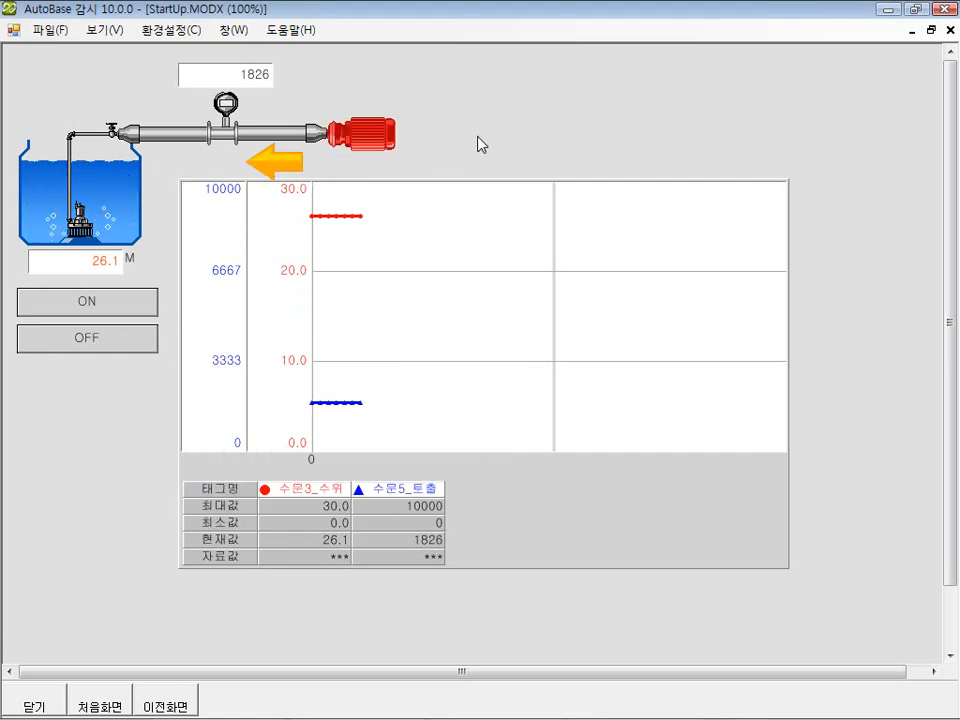
{"action": "left_click", "coordinate": [48, 29]}
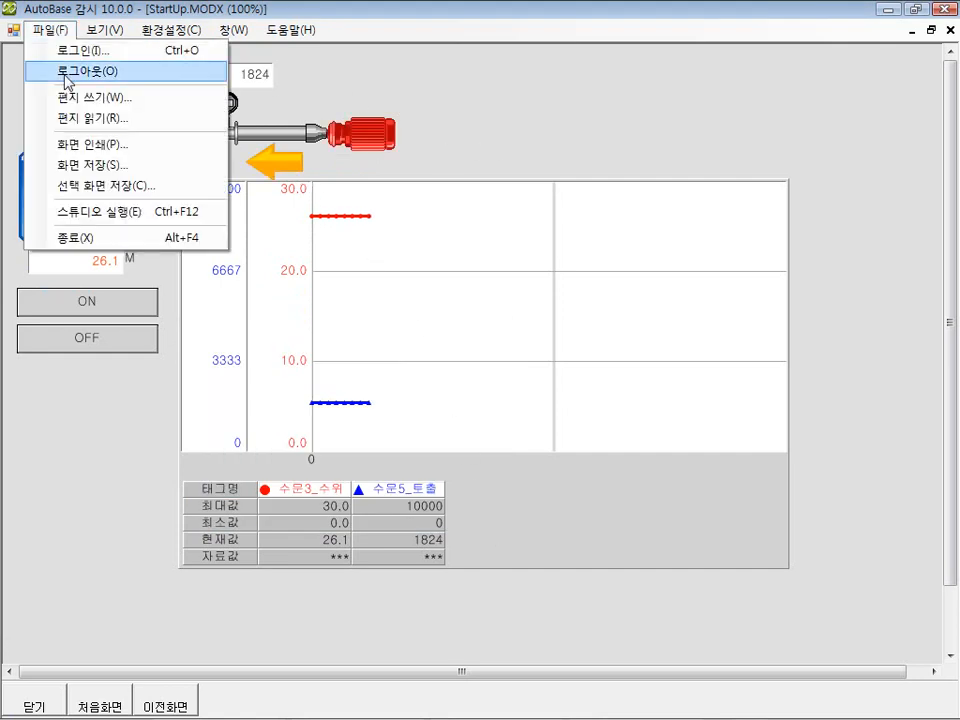
{"action": "left_click", "coordinate": [137, 214]}
Add "== 1" after $GATE5_MOTOR_STATUS in the if condition of the blink script for the arrow nearest the motor
{"action": "double_click", "coordinate": [315, 186]}
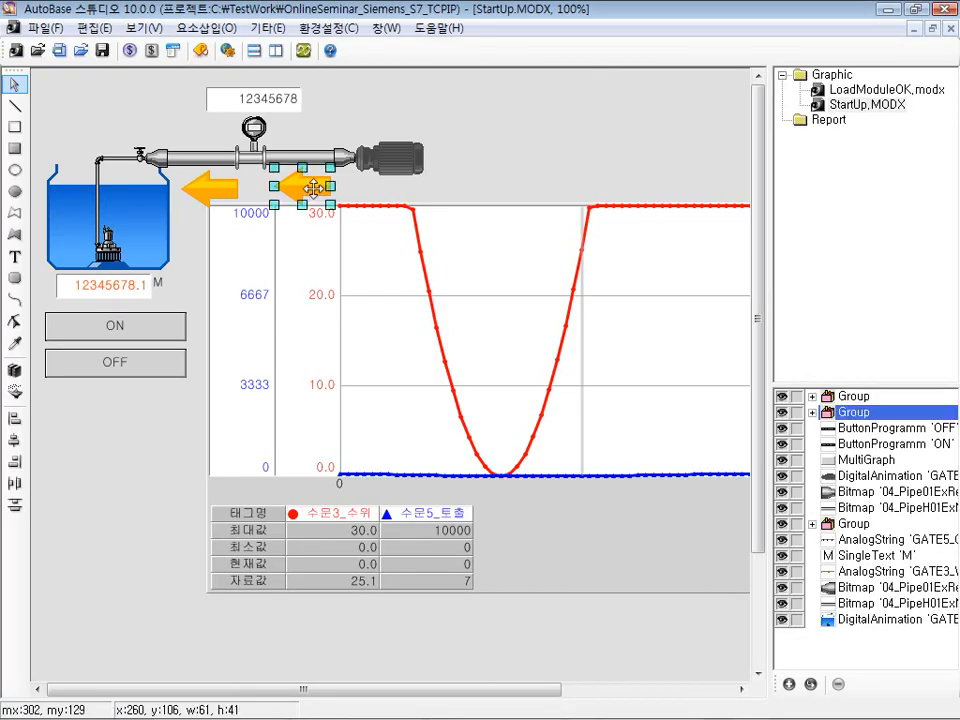
{"action": "left_click", "coordinate": [198, 84]}
{"action": "left_click", "coordinate": [259, 236]}
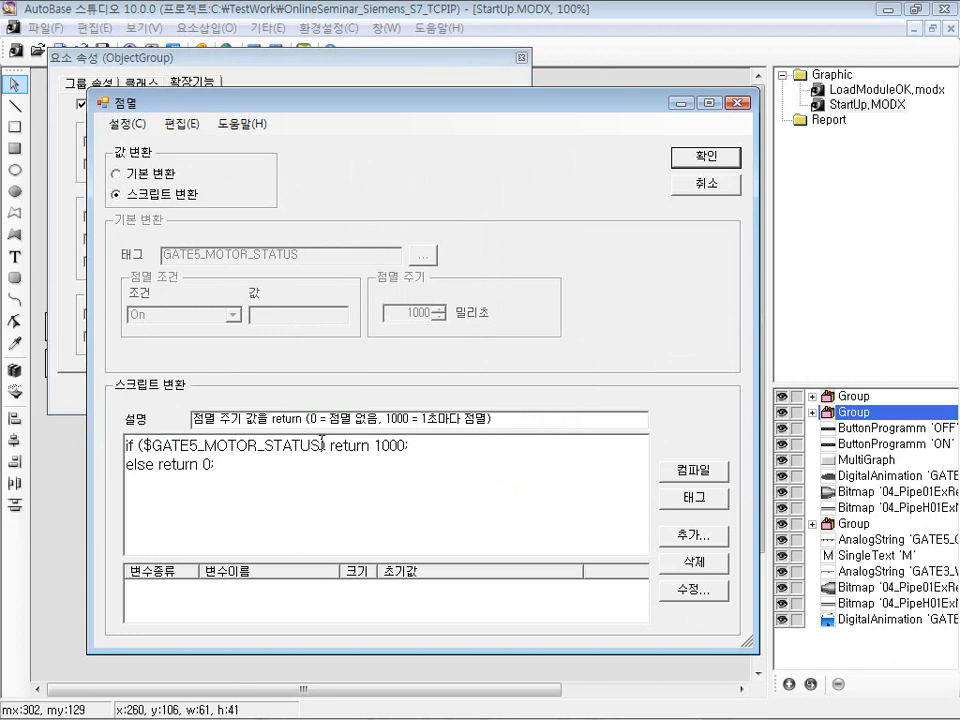
{"action": "type", "text": "== 1"}
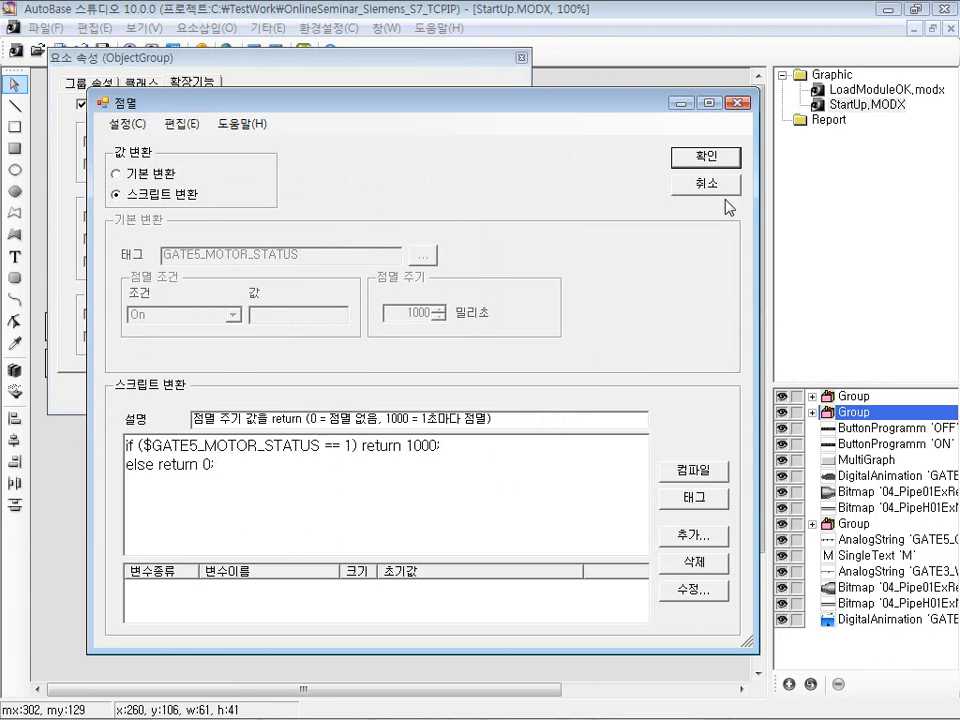
Compile the blink script to check its syntax and accept the arrow's properties
{"action": "left_click", "coordinate": [699, 469]}
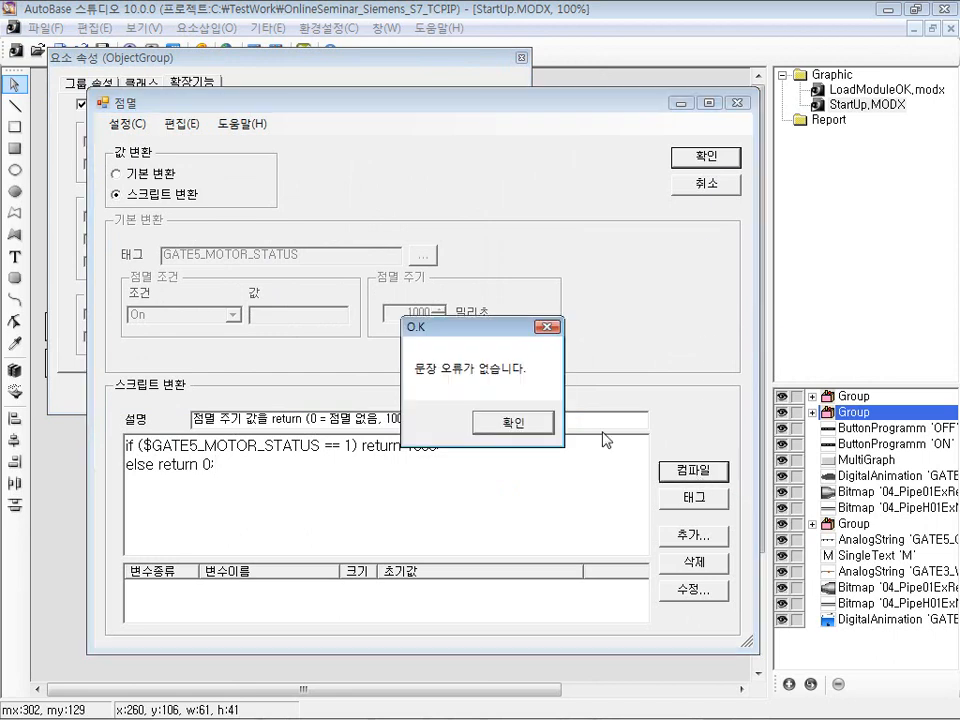
{"action": "left_click", "coordinate": [540, 422]}
{"action": "left_click", "coordinate": [705, 157]}
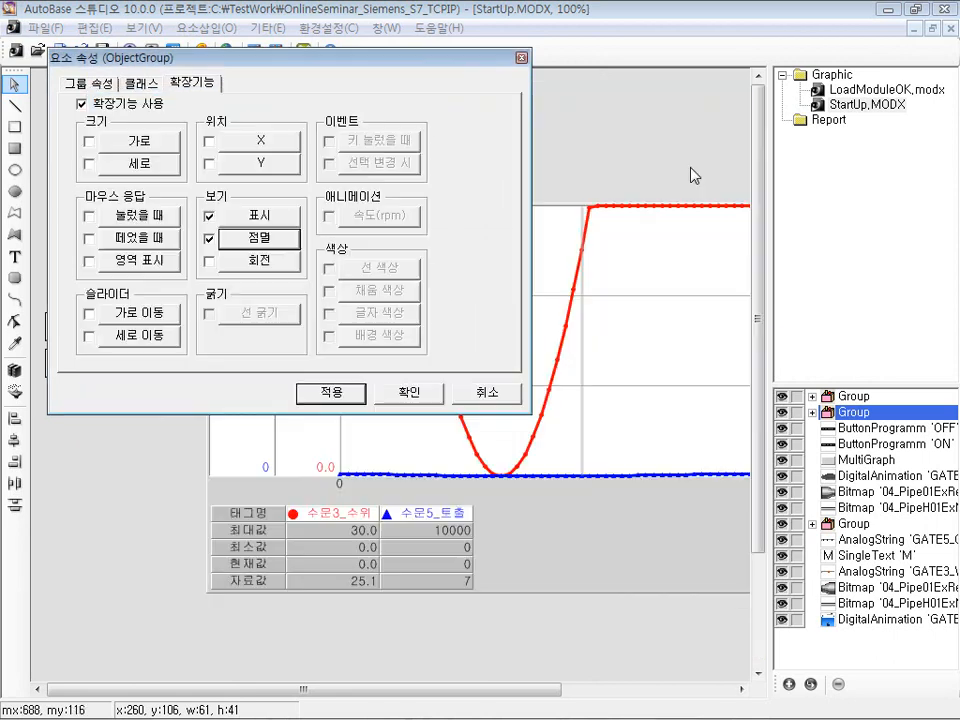
{"action": "left_click", "coordinate": [409, 392]}
Save the edited StartUp.MODX, run it in AutoBase 감시, and switch the running gate 5 motor OFF
{"action": "left_click", "coordinate": [302, 52]}
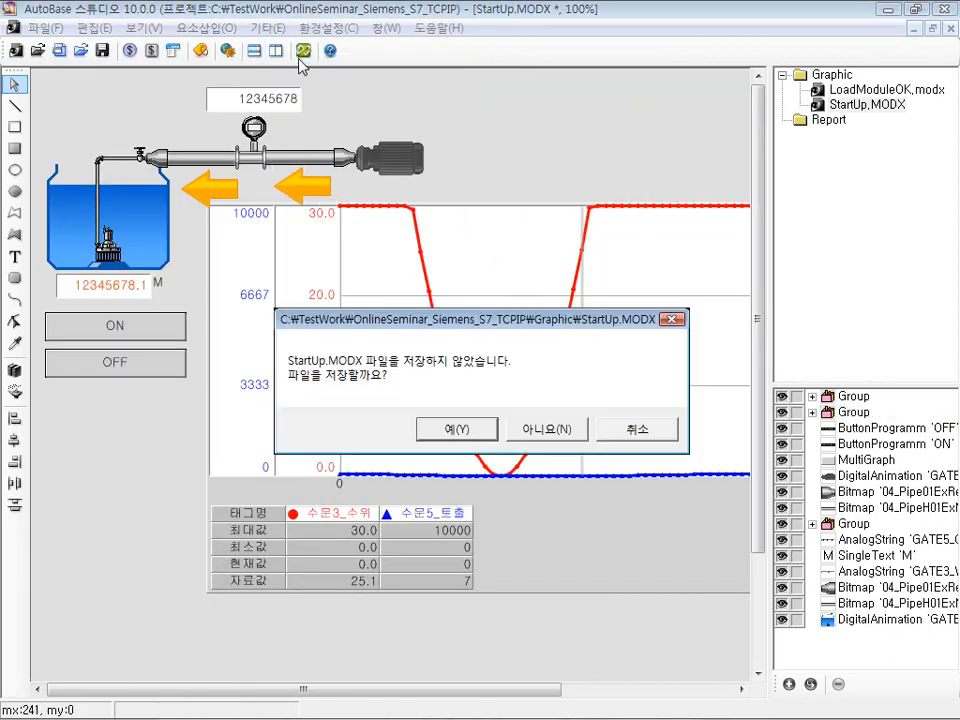
{"action": "left_click", "coordinate": [494, 430]}
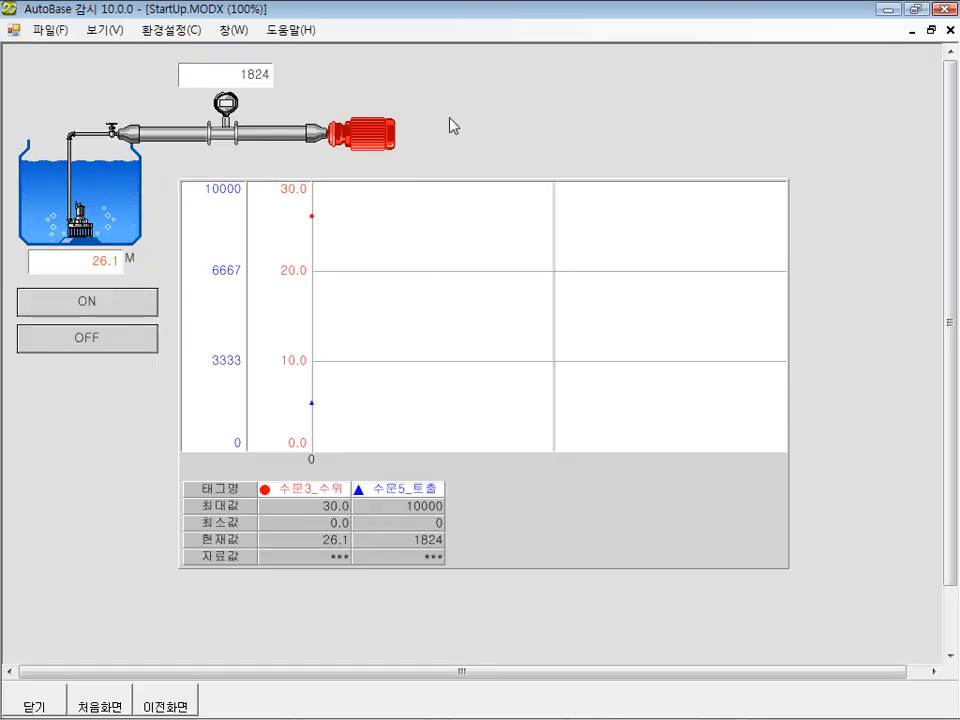
{"action": "left_click", "coordinate": [384, 136]}
{"action": "left_click_drag", "start_coordinate": [317, 148], "coordinate": [325, 267]}
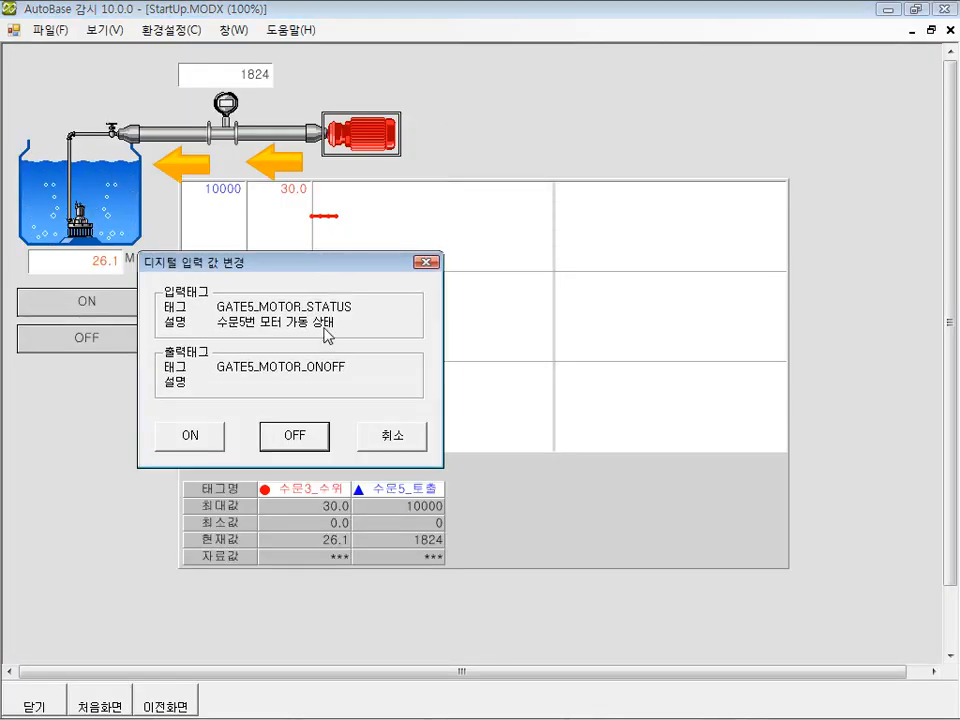
{"action": "left_click", "coordinate": [298, 436]}
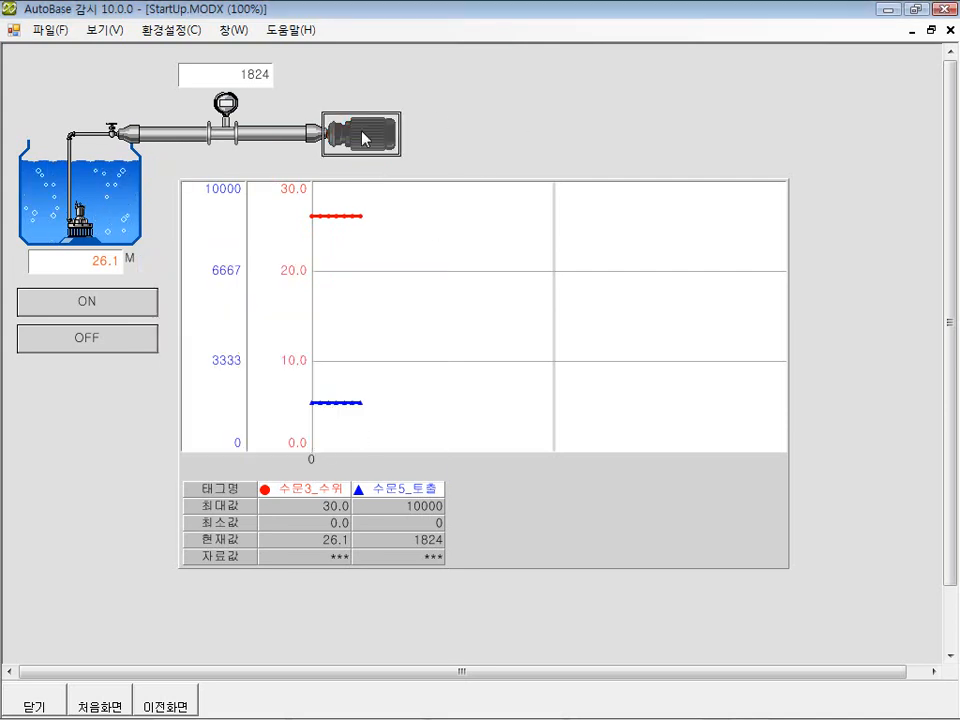
Test the arrows by switching the gate 5 motor ON and back OFF, and return to AutoBase 스튜디오
{"action": "left_click", "coordinate": [365, 139]}
{"action": "left_click_drag", "start_coordinate": [257, 175], "coordinate": [294, 281]}
{"action": "left_click", "coordinate": [238, 387]}
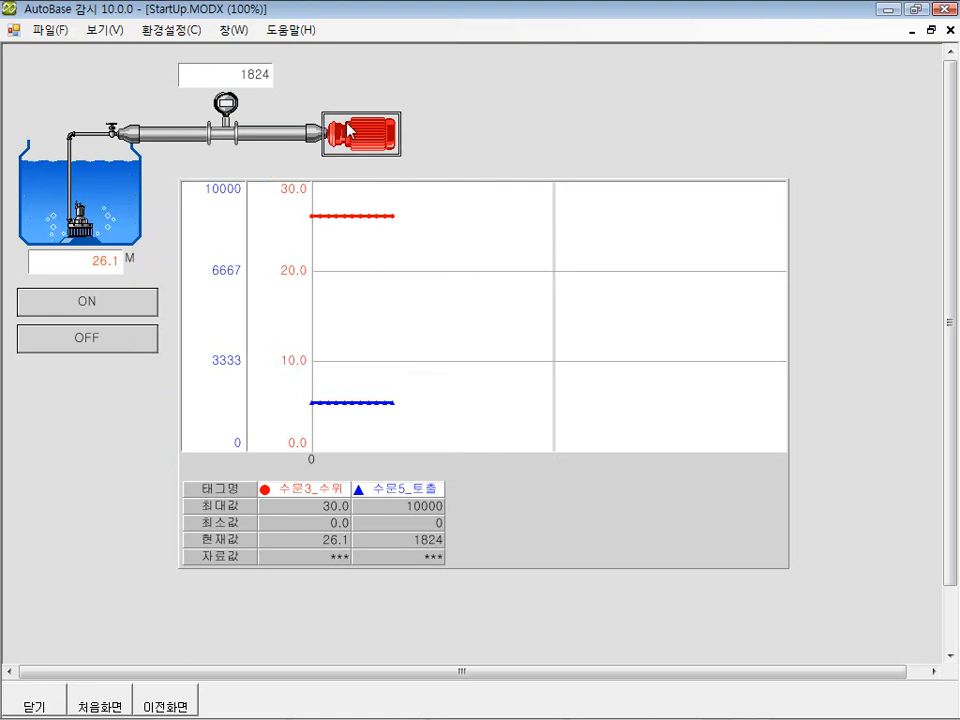
{"action": "left_click", "coordinate": [375, 135]}
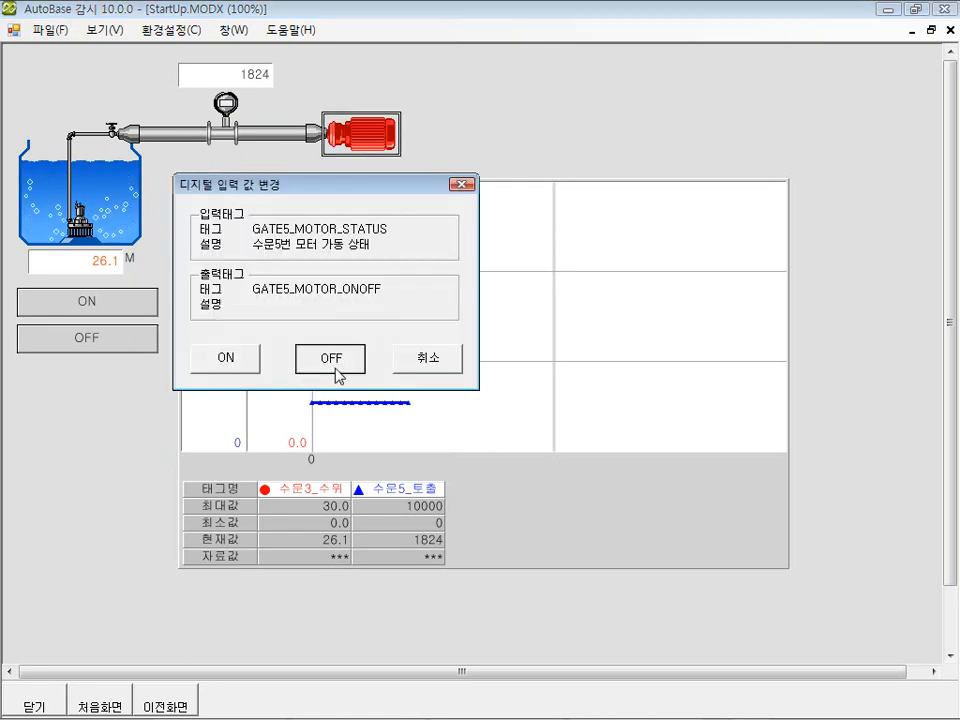
{"action": "left_click", "coordinate": [334, 372]}
{"action": "left_click", "coordinate": [60, 30]}
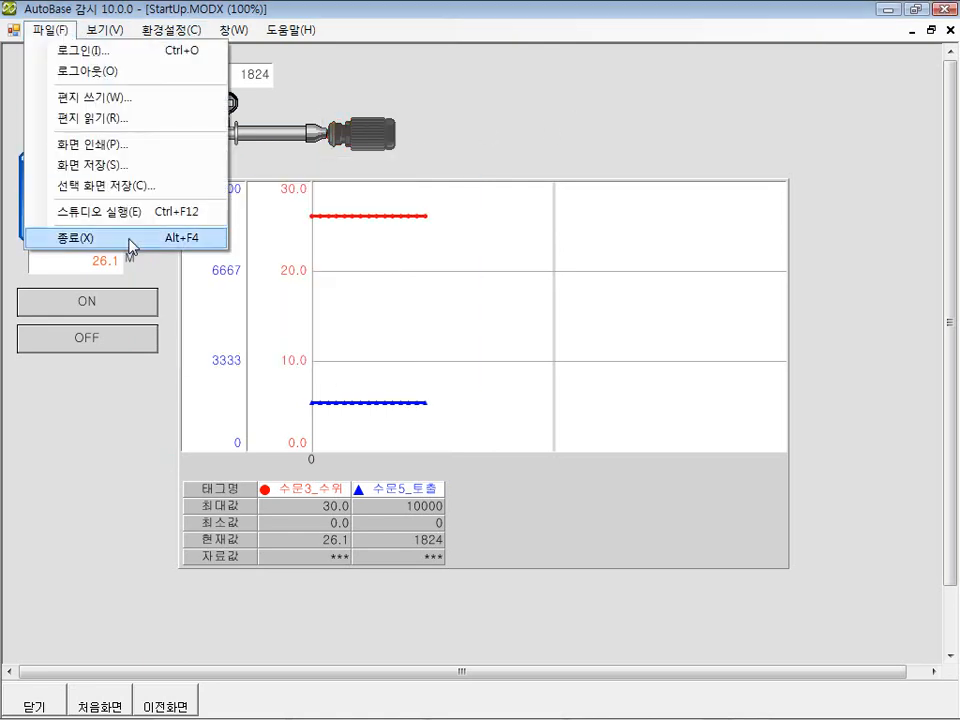
{"action": "left_click", "coordinate": [197, 215]}
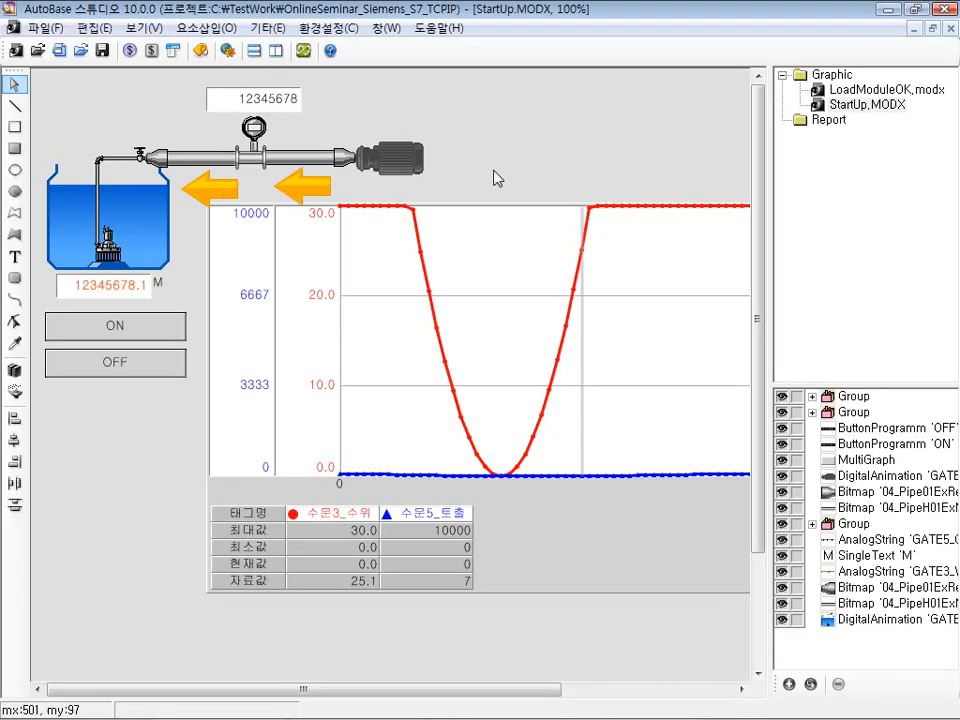
Review the extended function settings of the arrow nearest the motor and accept its properties
{"action": "left_click", "coordinate": [305, 188]}
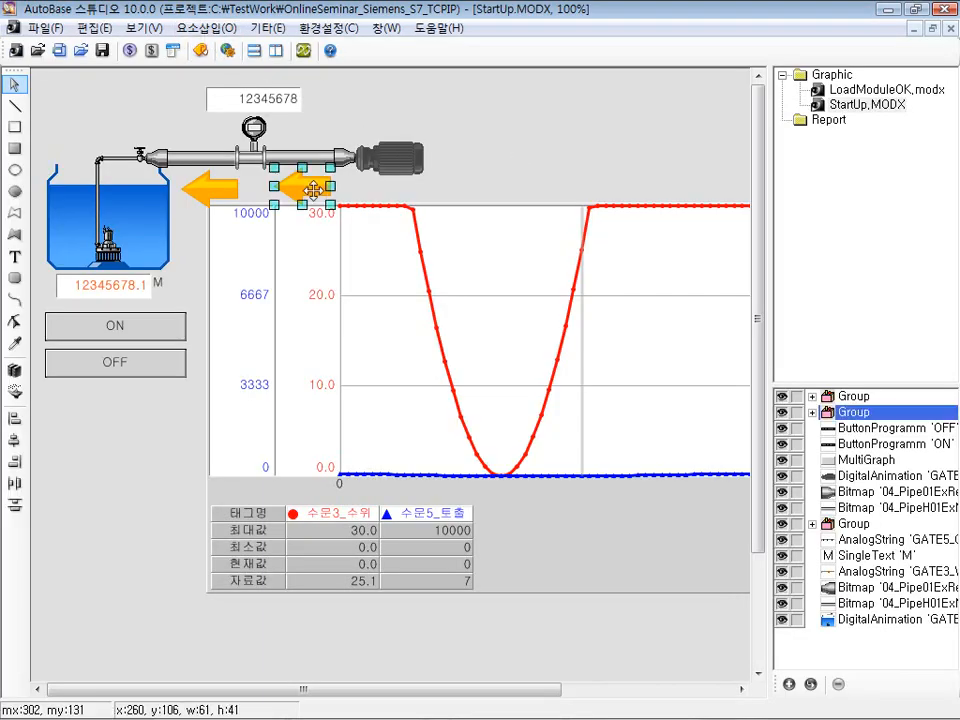
{"action": "left_click", "coordinate": [192, 84]}
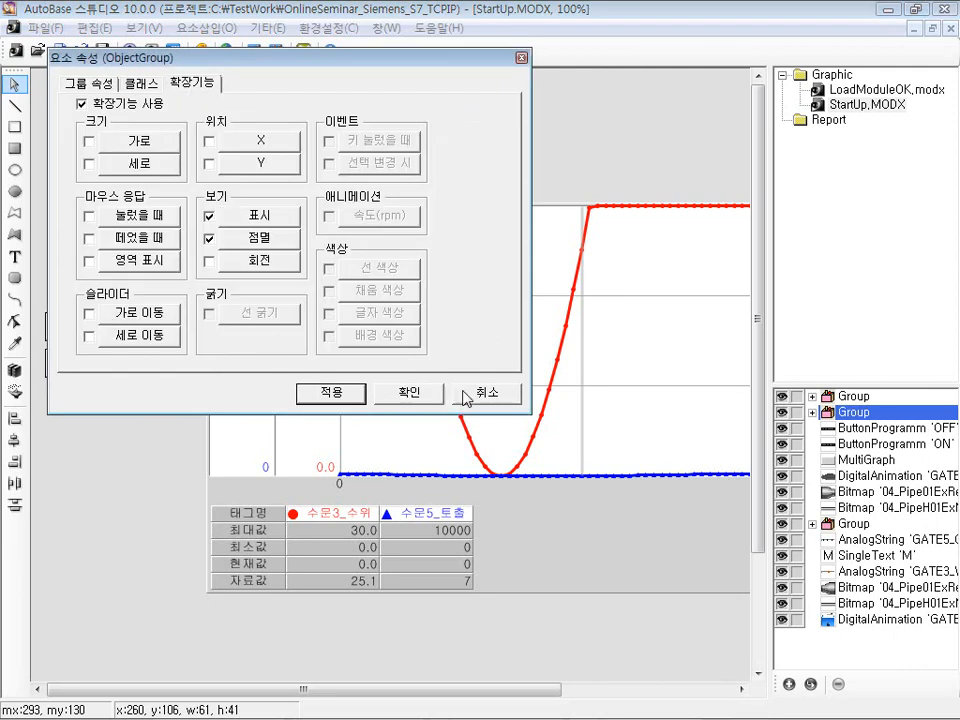
{"action": "left_click_drag", "start_coordinate": [308, 68], "coordinate": [492, 280]}
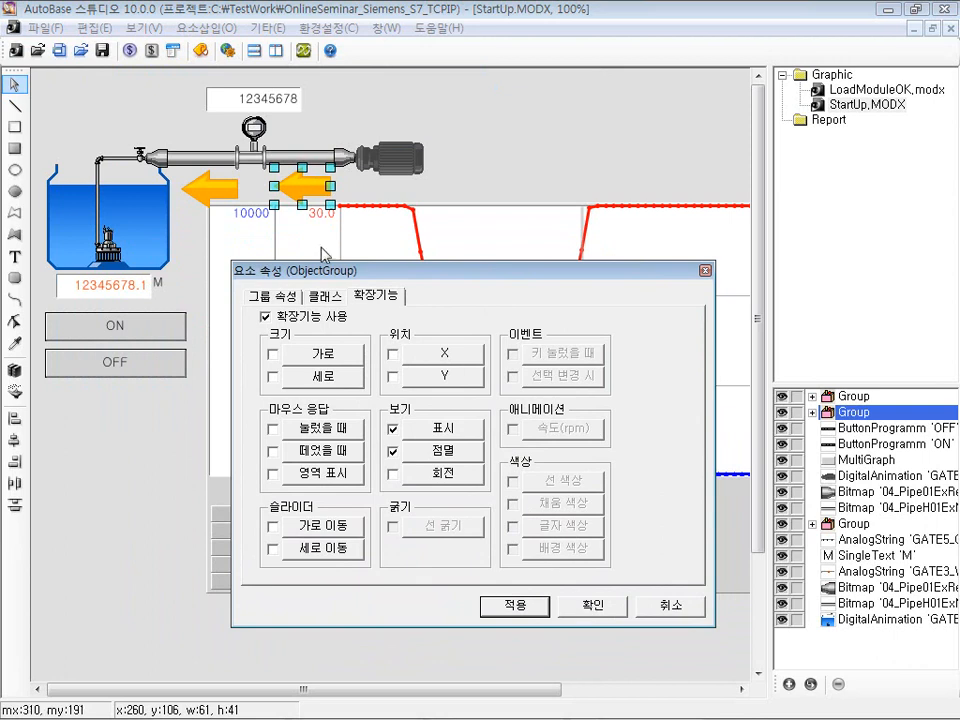
{"action": "left_click", "coordinate": [597, 606]}
Delete the flow arrow nearest the water tank, keeping only the arrow nearest the motor
{"action": "left_click", "coordinate": [210, 183]}
{"action": "left_click_drag", "start_coordinate": [210, 183], "coordinate": [309, 185]}
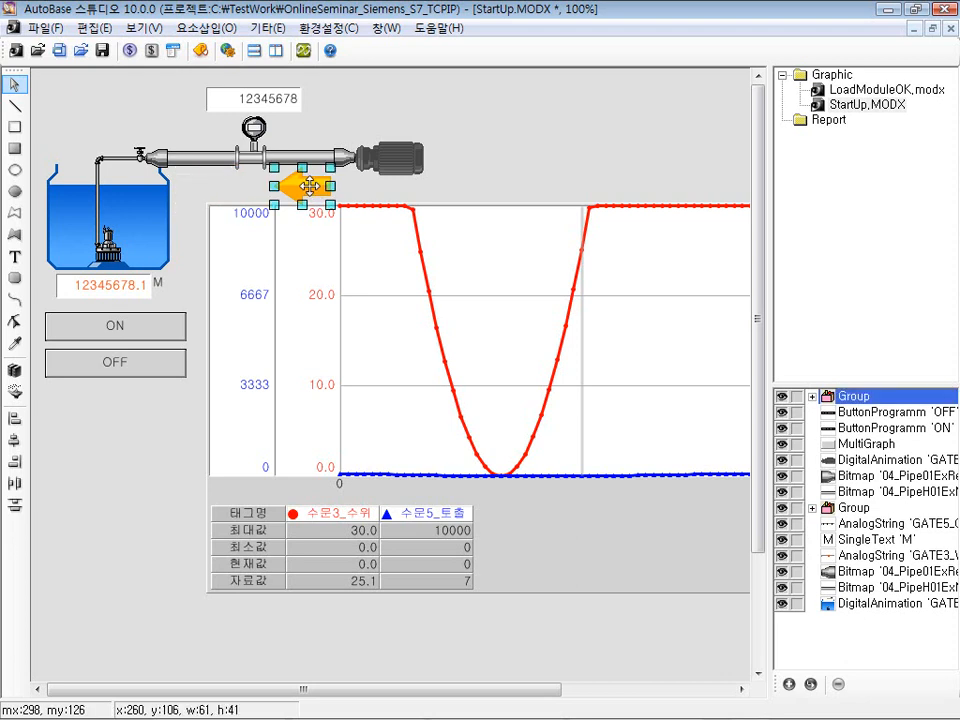
{"action": "left_click", "coordinate": [394, 106]}
Add a memory-type AI tag named AI_0000 to the Local tag list
{"action": "left_click", "coordinate": [209, 51]}
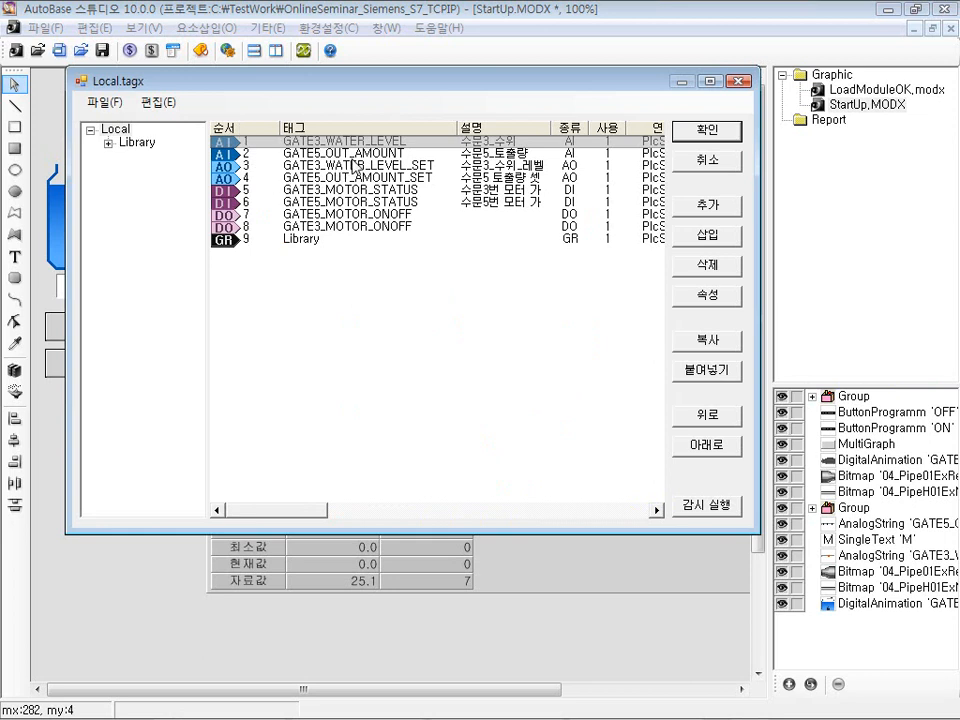
{"action": "left_click", "coordinate": [705, 205]}
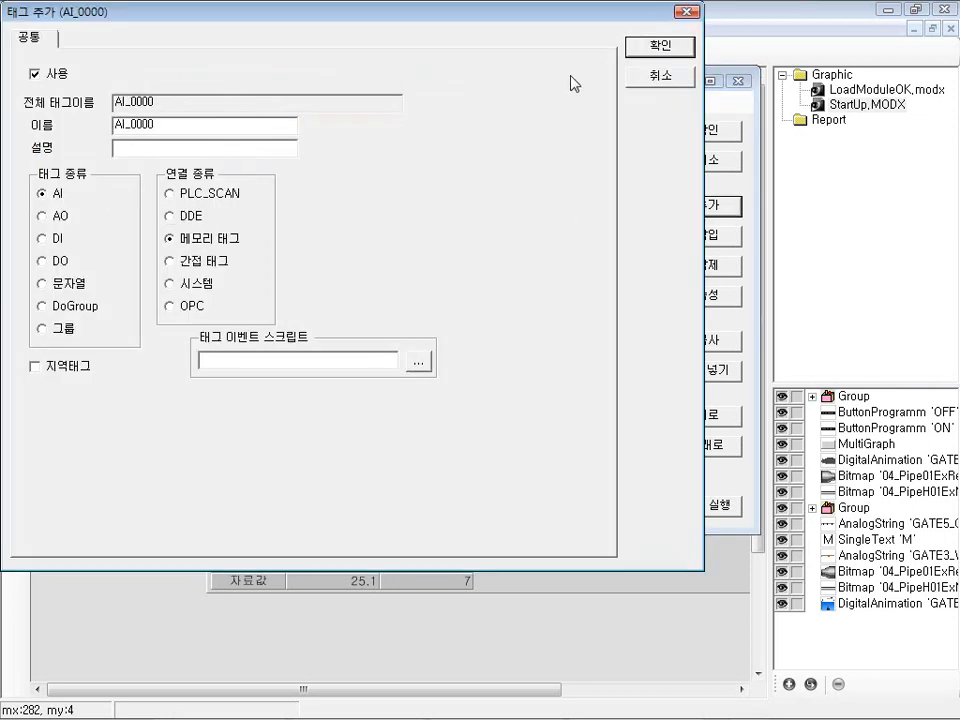
{"action": "left_click", "coordinate": [660, 46]}
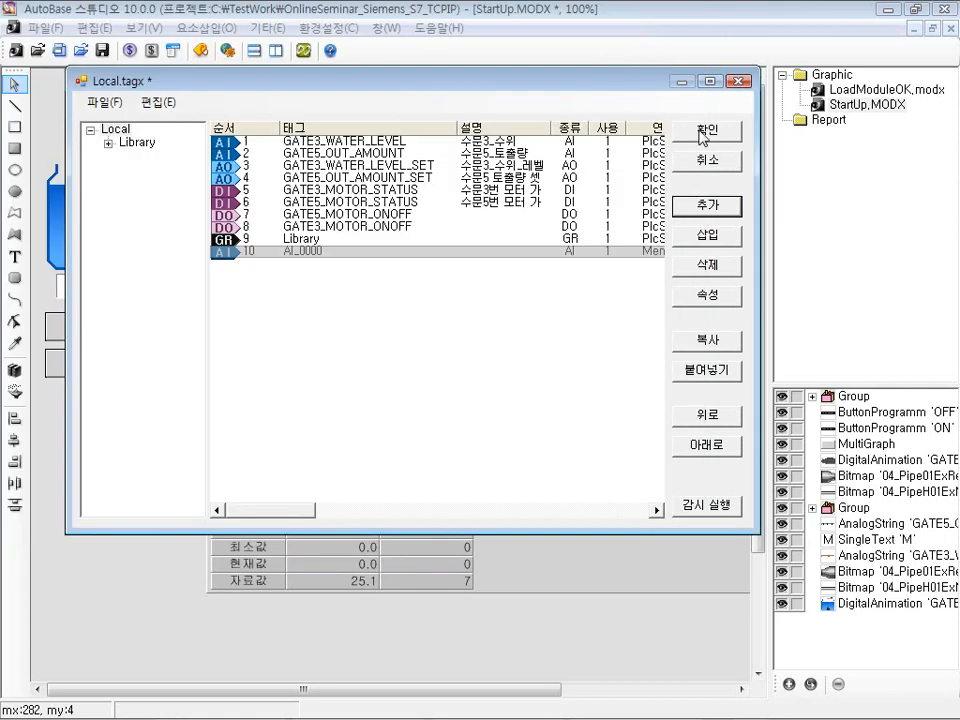
Set both the Full conversion value and the ViewFull range of tag AI_0000 to 100 and accept the tag list
{"action": "double_click", "coordinate": [377, 252]}
{"action": "left_click", "coordinate": [131, 38]}
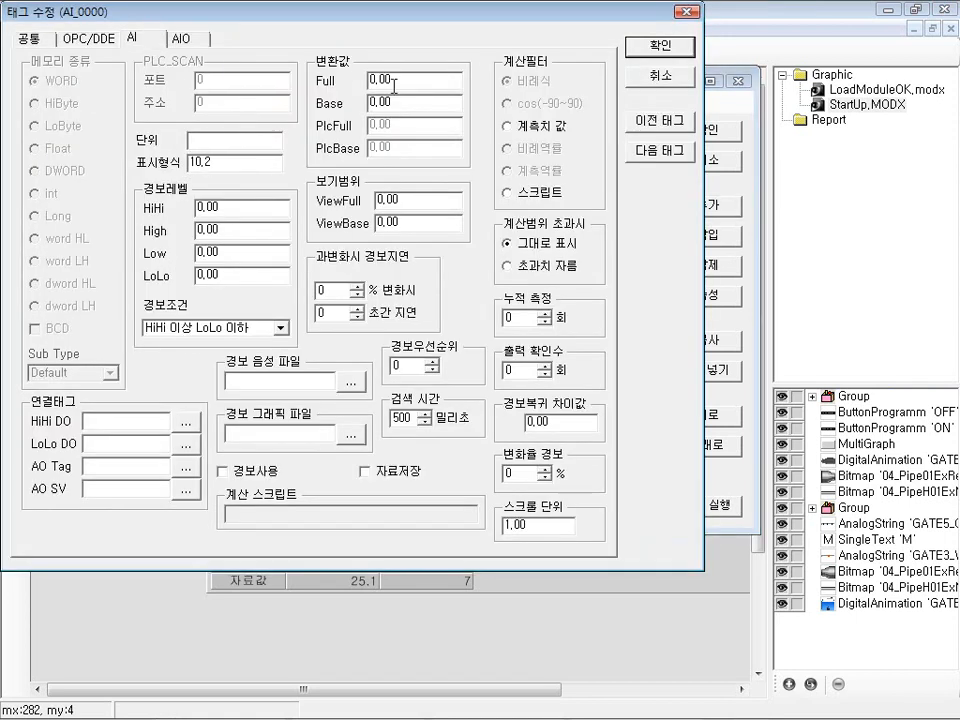
{"action": "type", "text": "100"}
{"action": "double_click", "coordinate": [412, 196]}
{"action": "type", "text": "100"}
{"action": "left_click", "coordinate": [632, 52]}
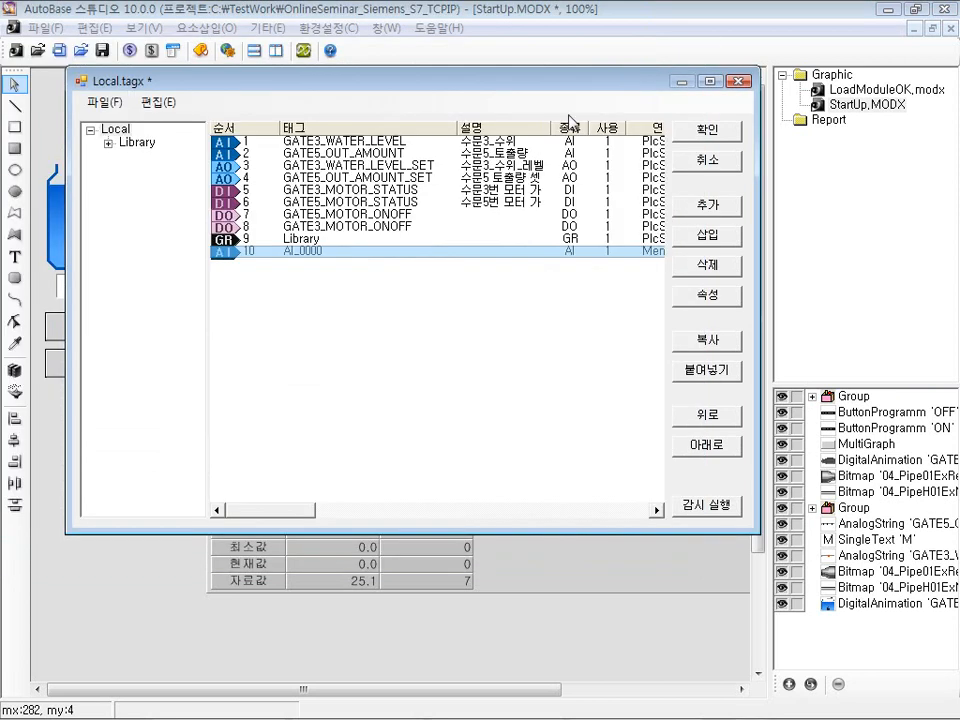
{"action": "left_click", "coordinate": [714, 133]}
Insert an Analog String display for tag AI_0000 and place it just below the motor, above the graph
{"action": "left_click", "coordinate": [204, 28]}
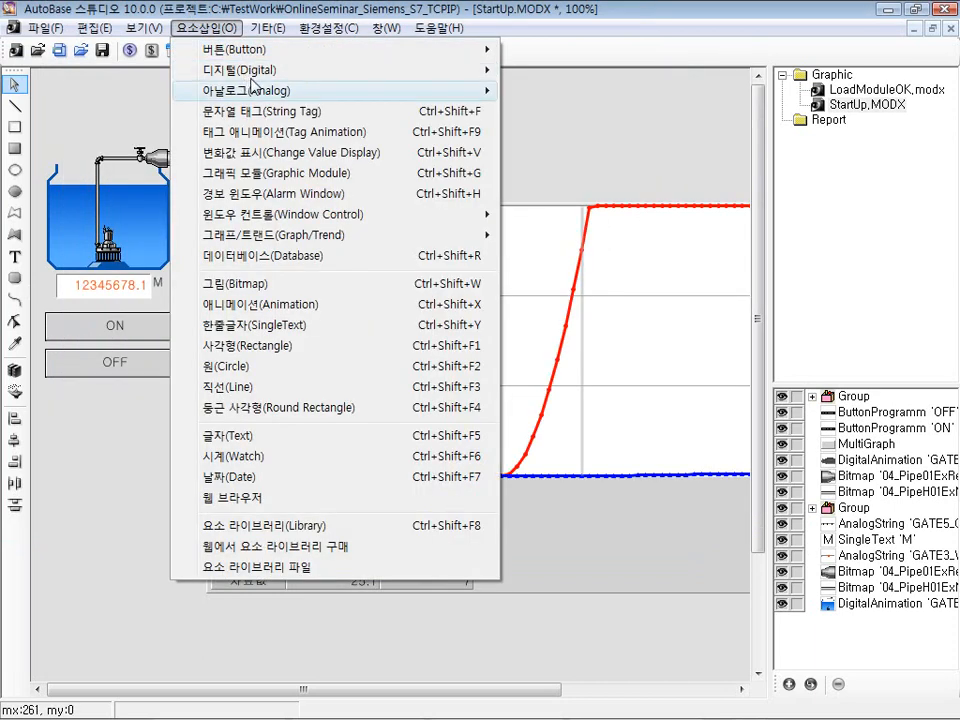
{"action": "mouse_move", "coordinate": [250, 90]}
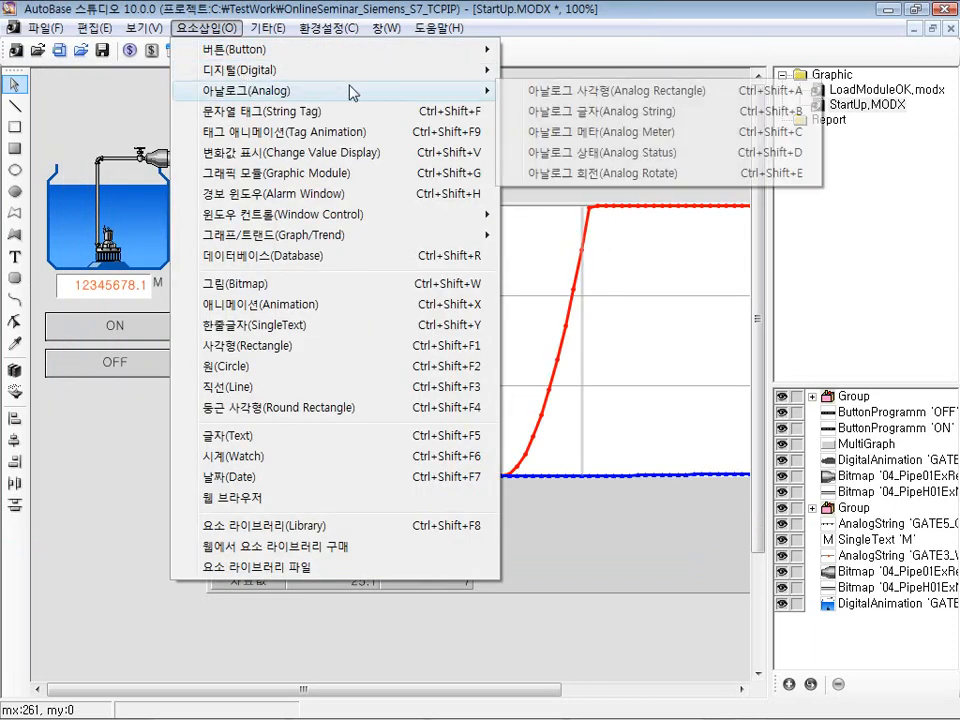
{"action": "left_click", "coordinate": [598, 115]}
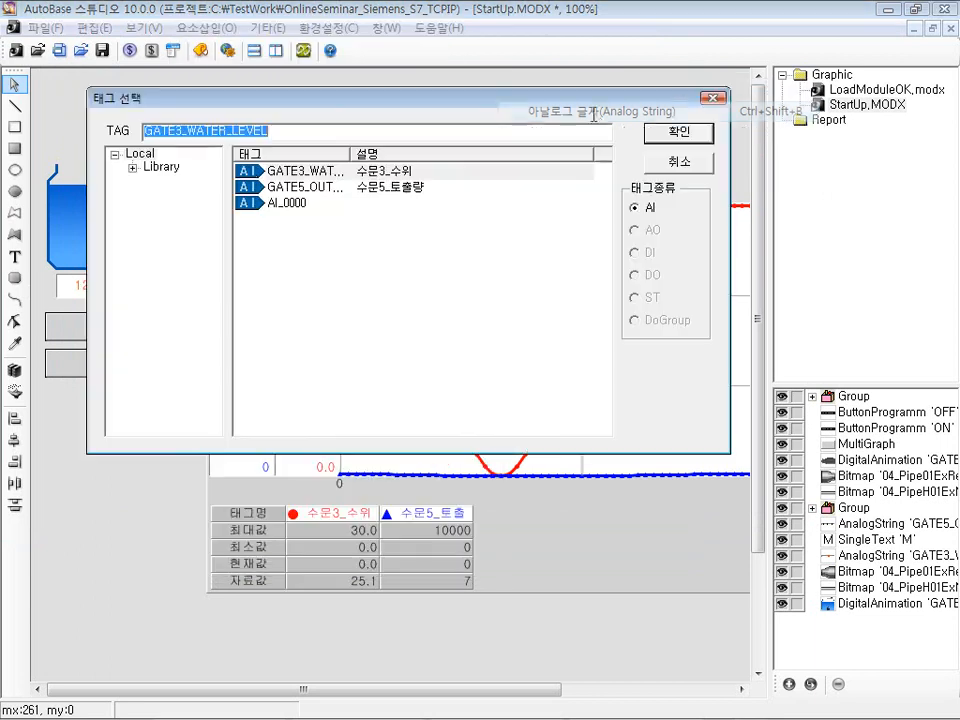
{"action": "double_click", "coordinate": [290, 202]}
{"action": "left_click_drag", "start_coordinate": [72, 129], "coordinate": [479, 187]}
Enable the horizontal slider movement extended function on the remaining arrow, using tag AI_0000 with movement range and tag values 0 to 100
{"action": "left_click", "coordinate": [316, 185]}
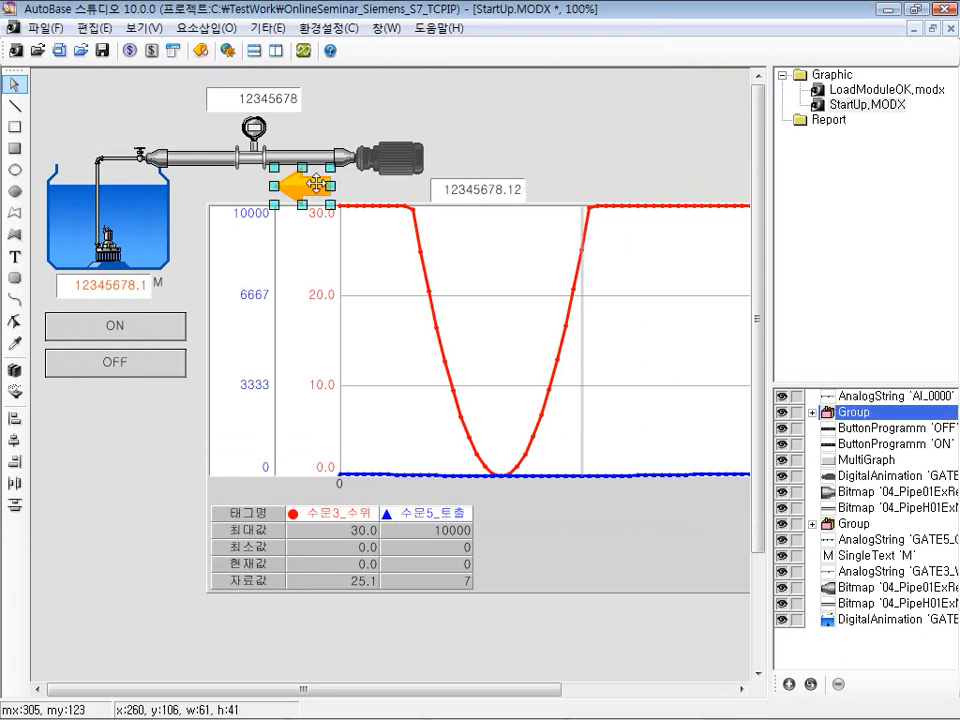
{"action": "double_click", "coordinate": [314, 185]}
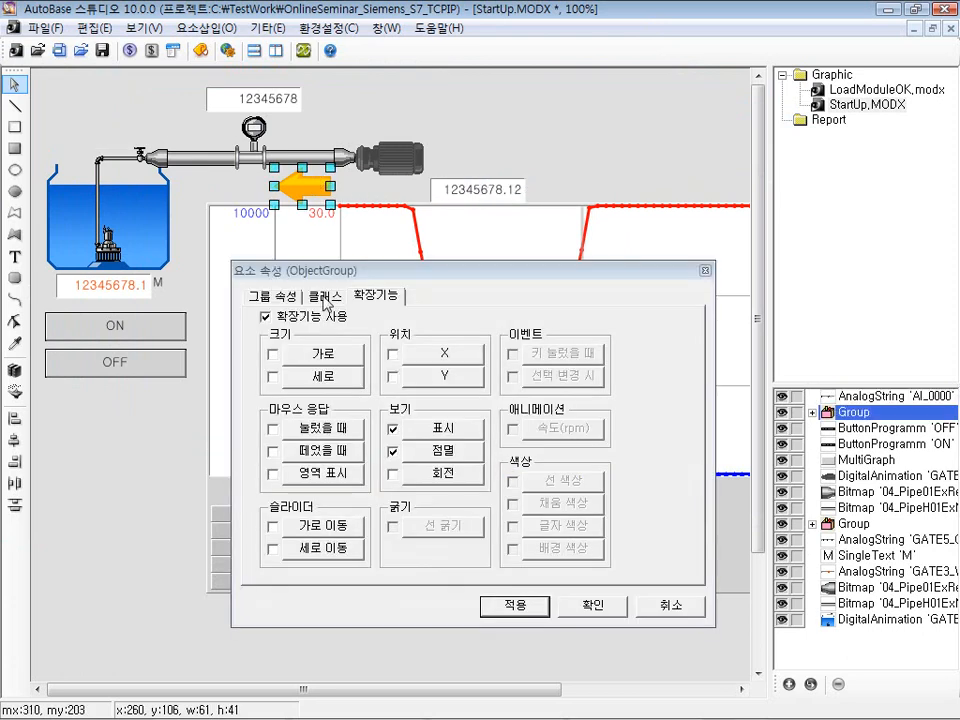
{"action": "left_click", "coordinate": [290, 528]}
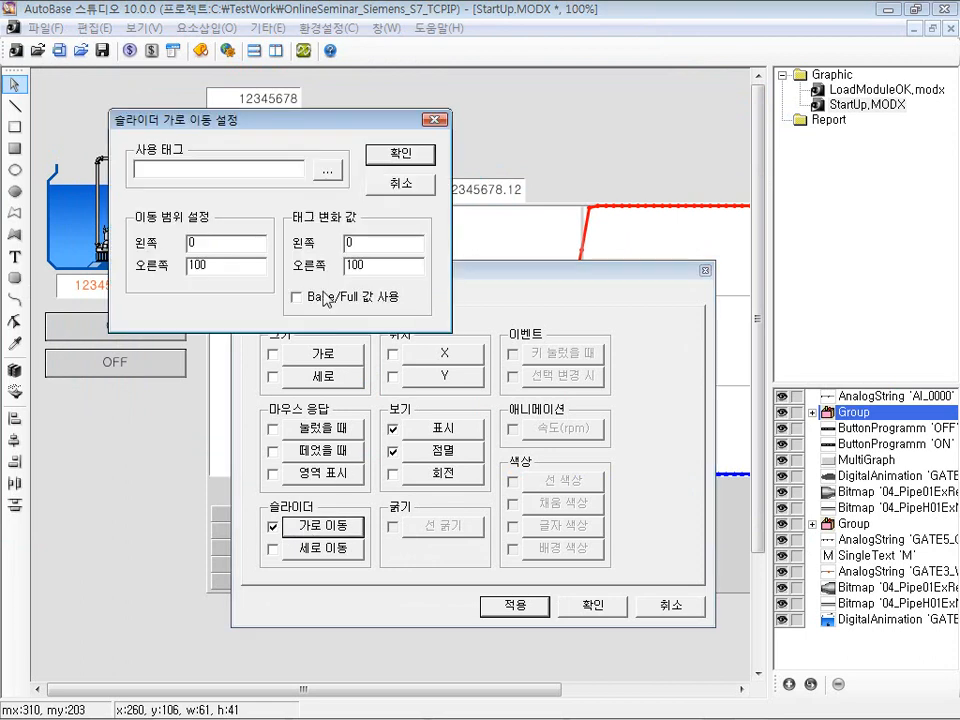
{"action": "left_click", "coordinate": [330, 172]}
{"action": "left_click", "coordinate": [300, 204]}
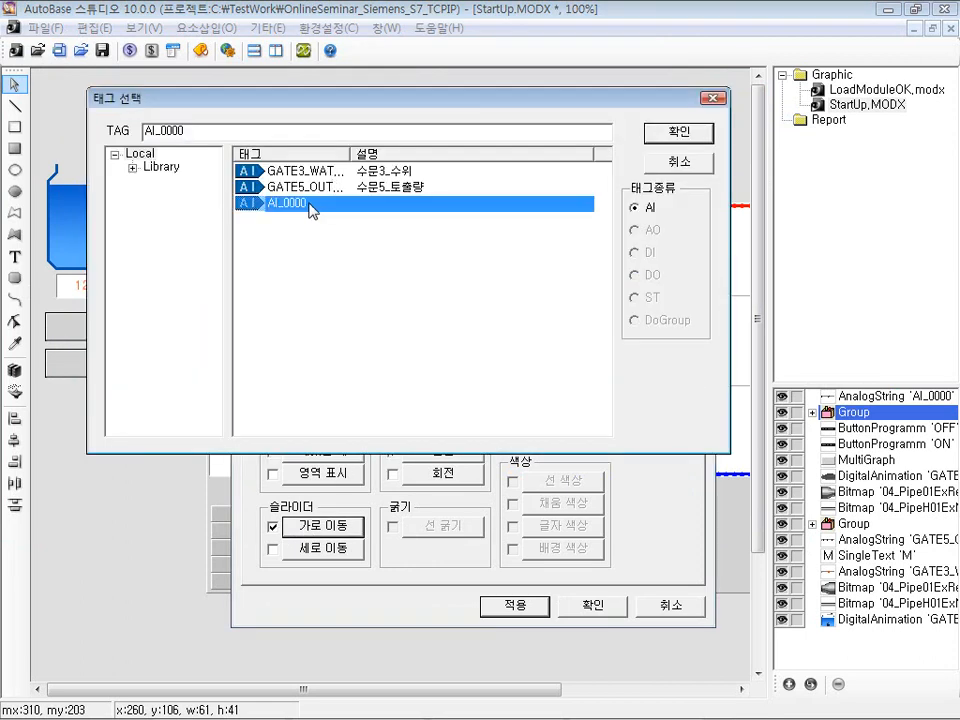
{"action": "double_click", "coordinate": [307, 205]}
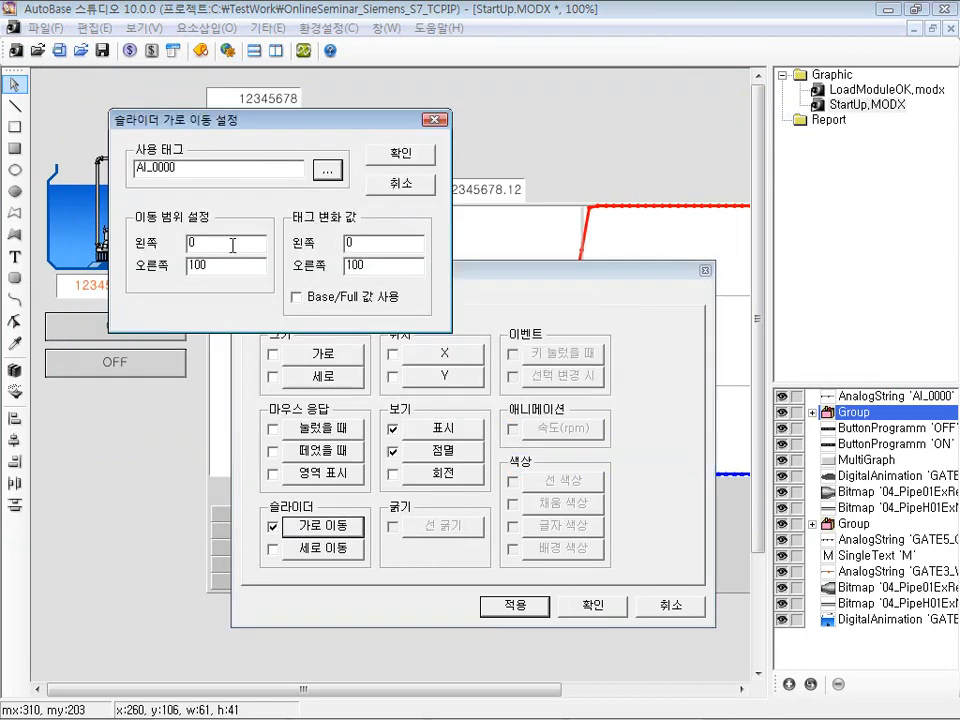
{"action": "left_click_drag", "start_coordinate": [291, 134], "coordinate": [305, 259]}
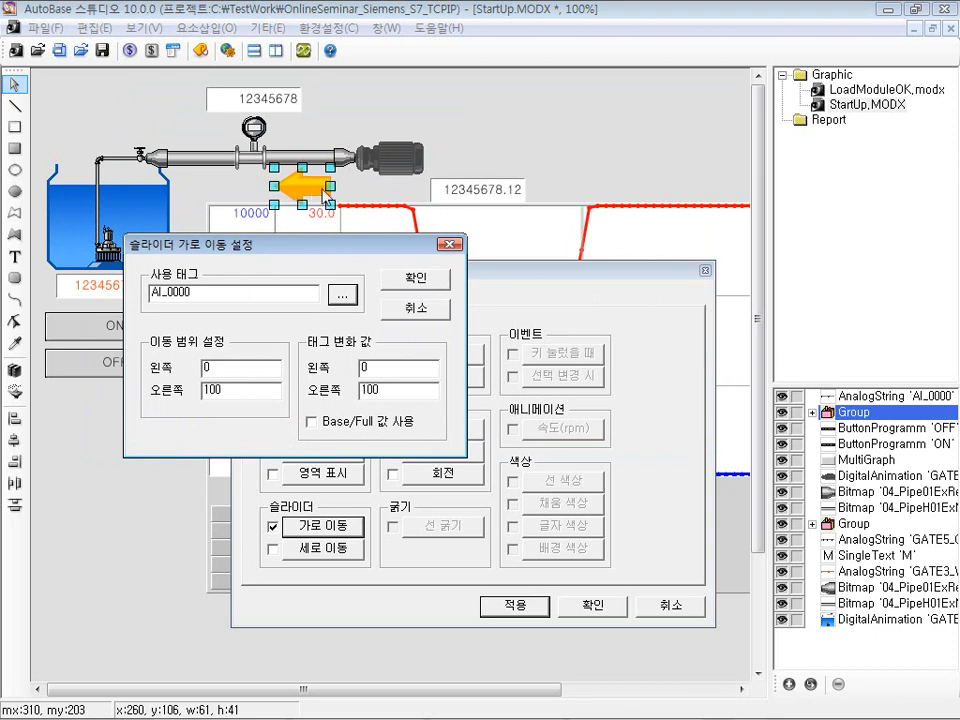
{"action": "left_click", "coordinate": [421, 282]}
{"action": "left_click", "coordinate": [593, 607]}
Save StartUp.MODX, run it in AutoBase 감시, and switch the gate 5 motor ON
{"action": "left_click", "coordinate": [461, 165]}
{"action": "left_click", "coordinate": [302, 51]}
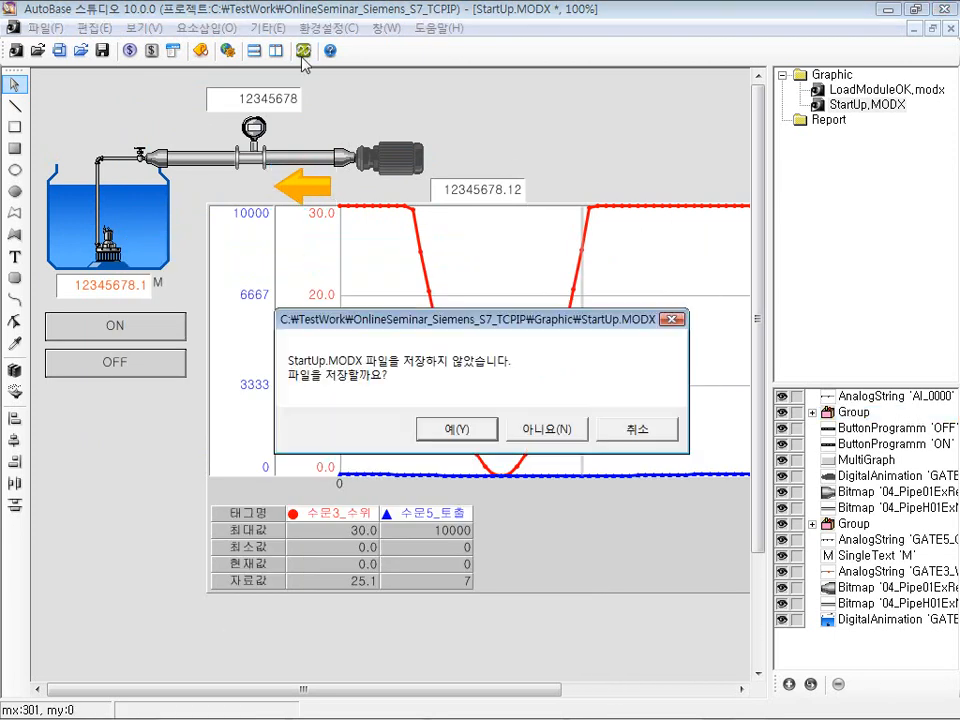
{"action": "left_click", "coordinate": [452, 432]}
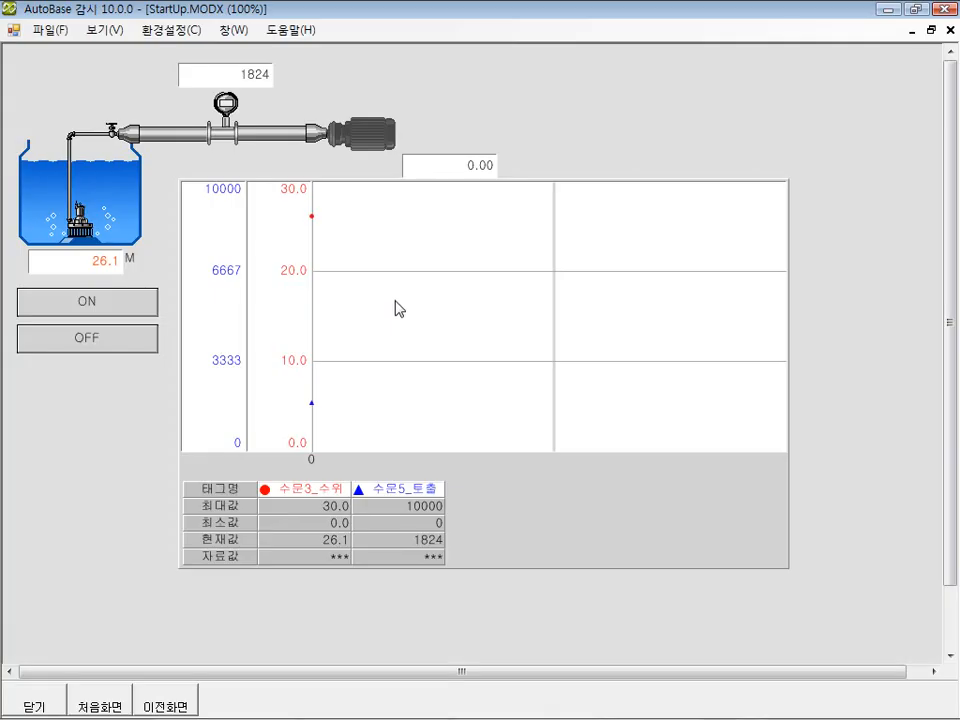
{"action": "left_click", "coordinate": [374, 135]}
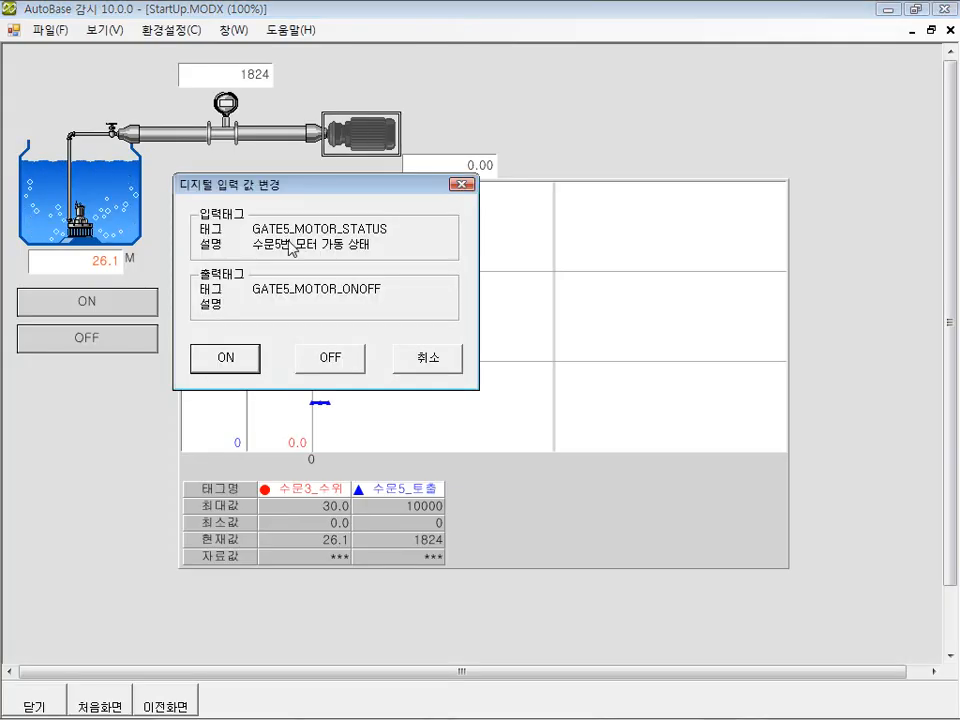
{"action": "left_click", "coordinate": [242, 362]}
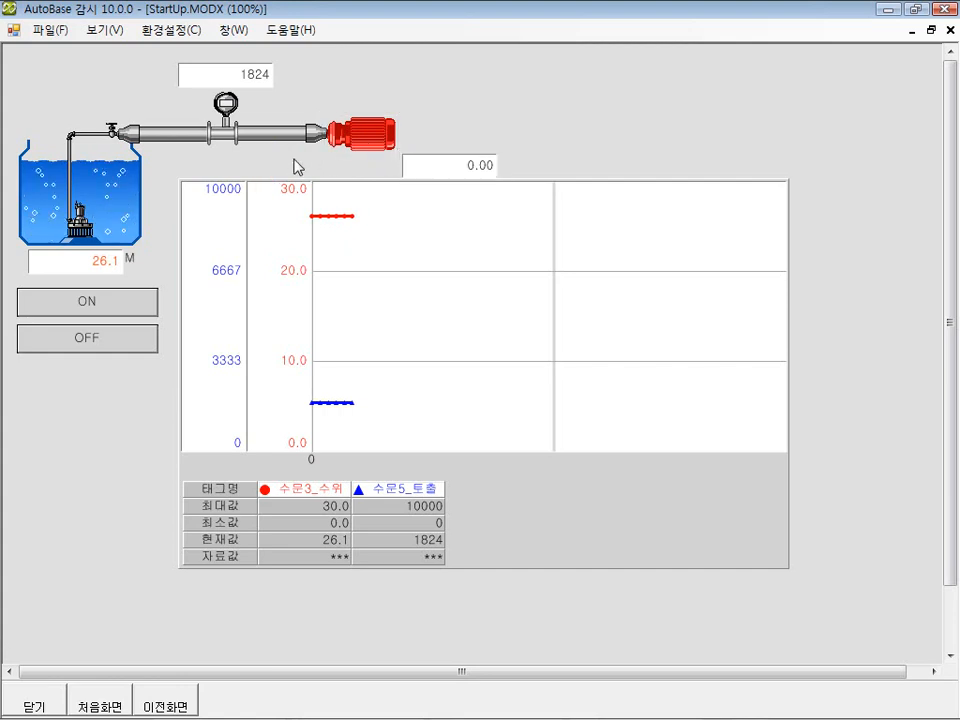
Test the arrow's horizontal movement by setting AI_0000 to 31 and then to 70
{"action": "left_click", "coordinate": [431, 169]}
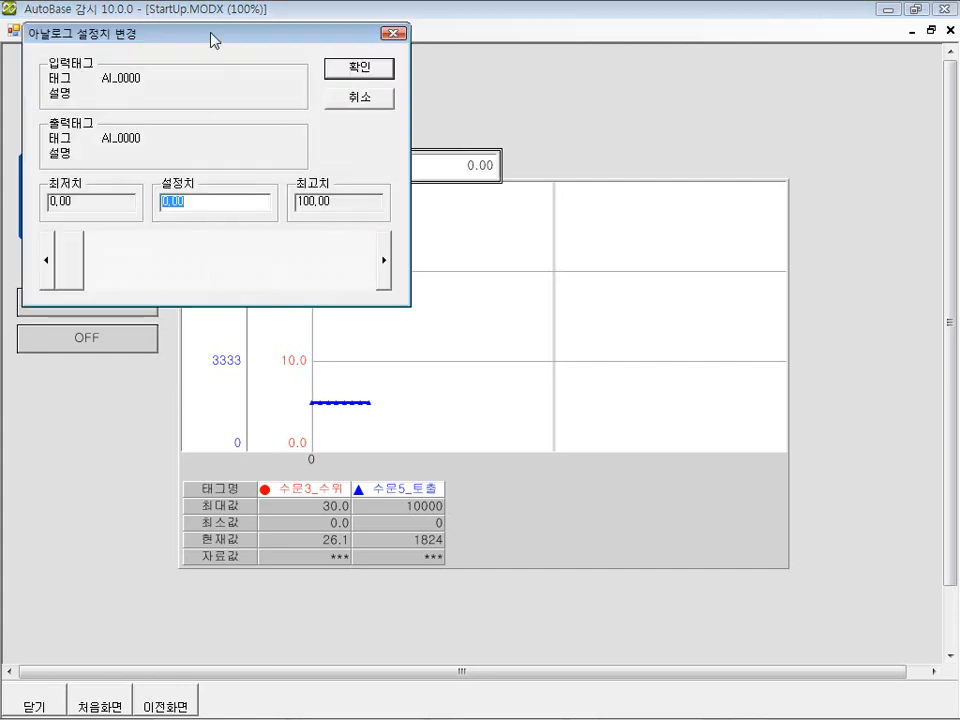
{"action": "left_click_drag", "start_coordinate": [212, 40], "coordinate": [346, 313]}
{"action": "left_click_drag", "start_coordinate": [216, 542], "coordinate": [305, 542]}
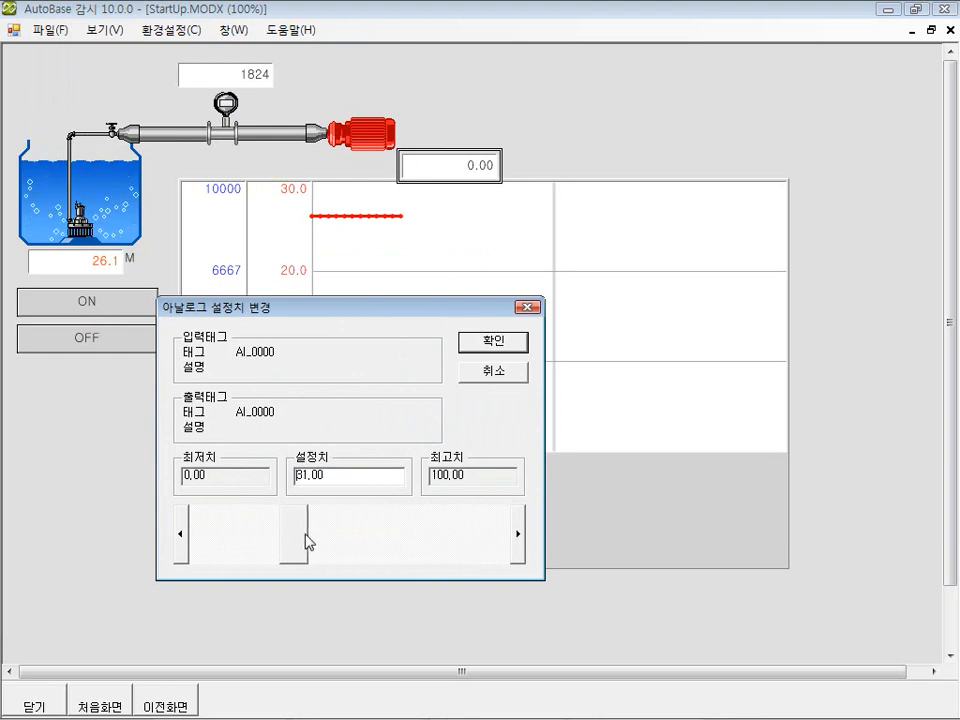
{"action": "left_click", "coordinate": [494, 343]}
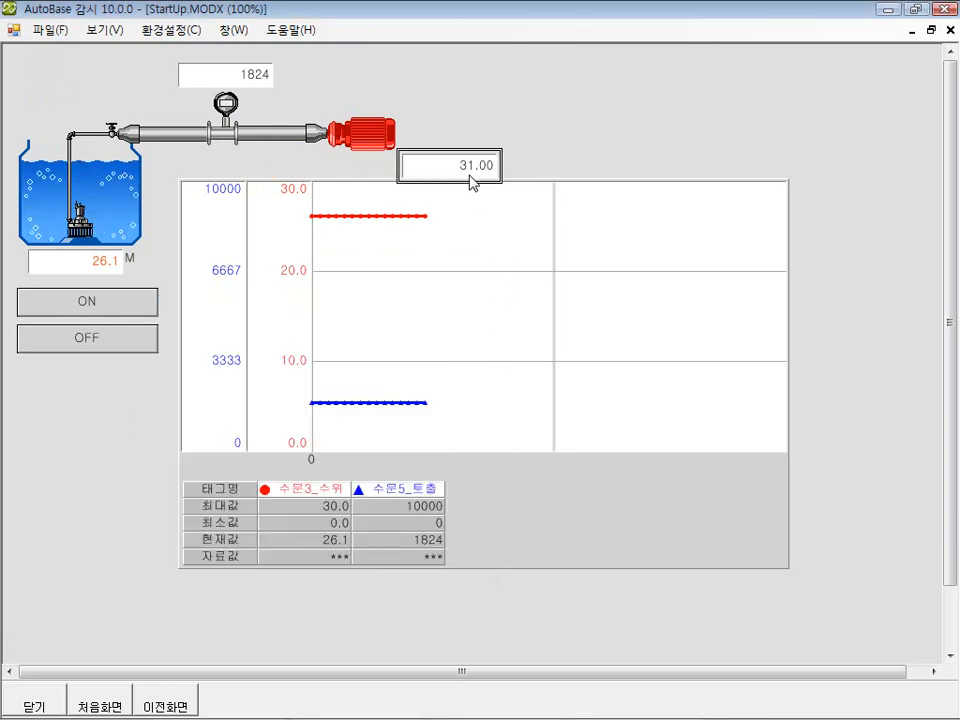
{"action": "left_click", "coordinate": [467, 173]}
{"action": "left_click_drag", "start_coordinate": [206, 43], "coordinate": [354, 356]}
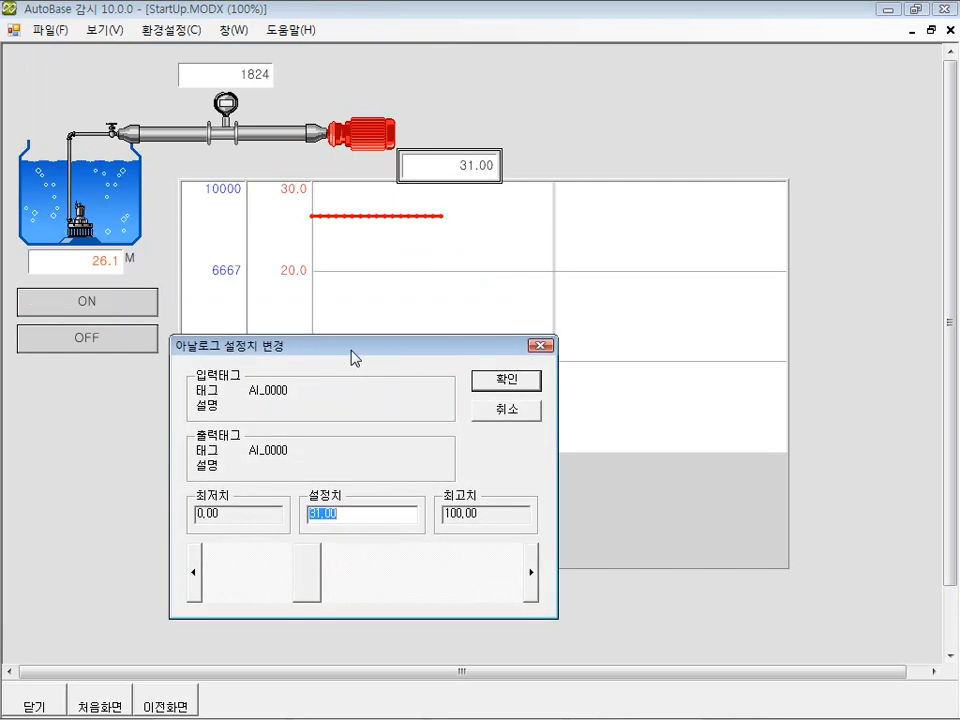
{"action": "left_click_drag", "start_coordinate": [313, 570], "coordinate": [428, 566]}
{"action": "left_click", "coordinate": [506, 380]}
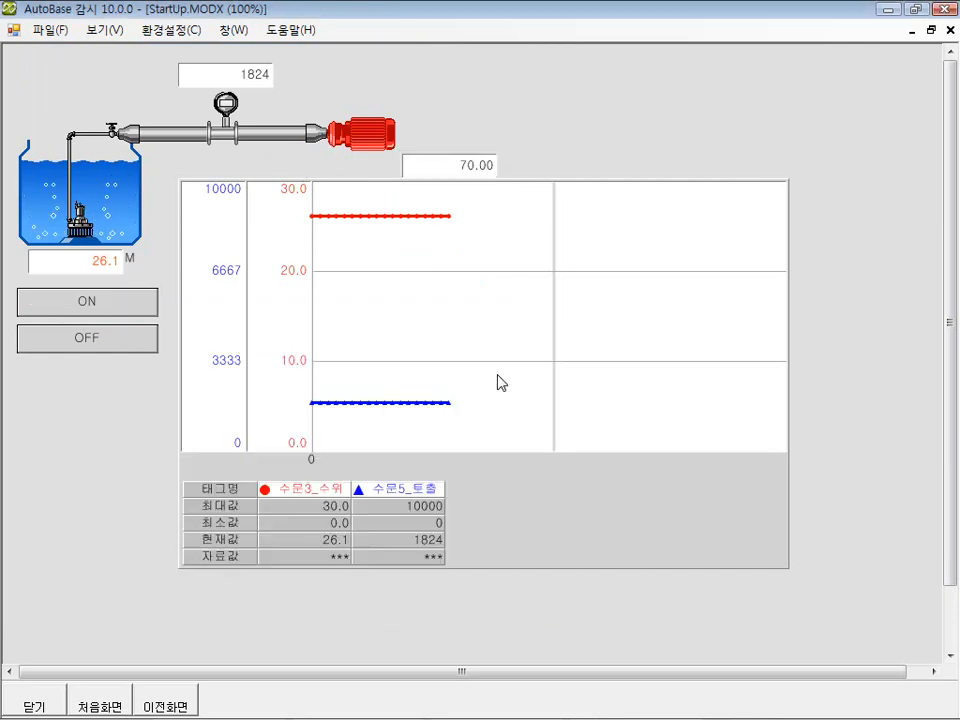
Test the arrow's movement further by setting AI_0000 to 98 and then back down to 21
{"action": "left_click", "coordinate": [450, 161]}
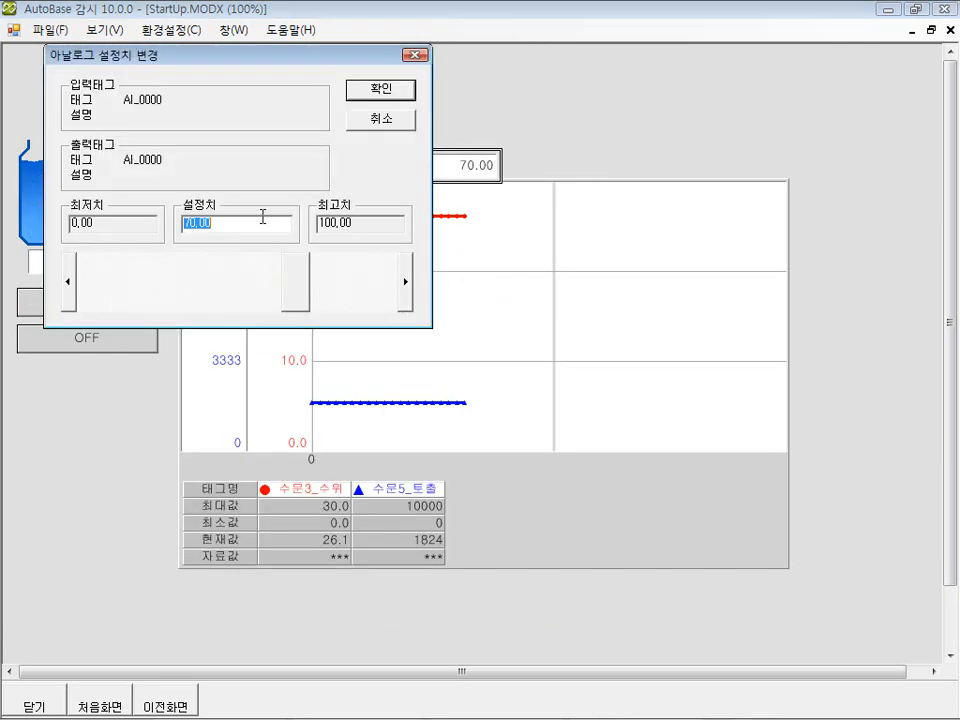
{"action": "left_click_drag", "start_coordinate": [296, 283], "coordinate": [373, 270]}
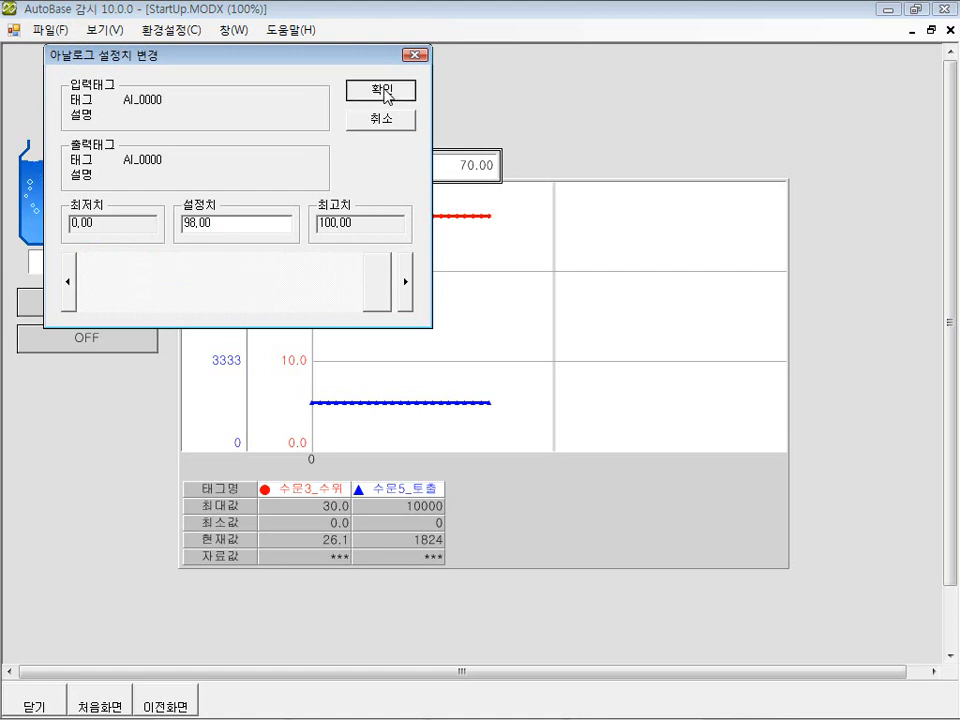
{"action": "left_click", "coordinate": [381, 90]}
{"action": "left_click", "coordinate": [455, 167]}
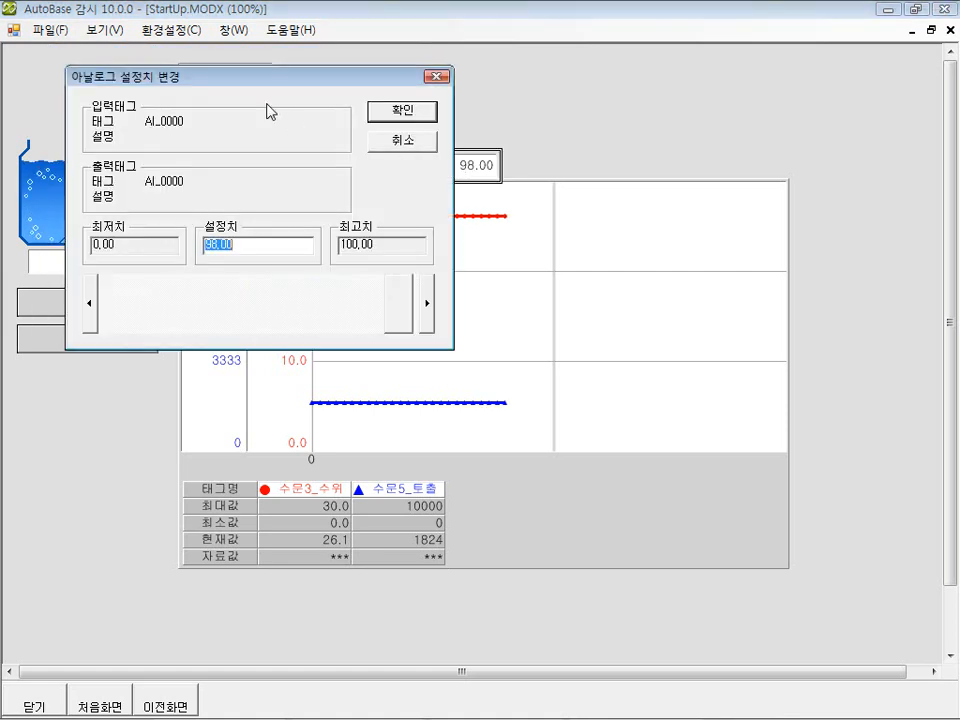
{"action": "left_click_drag", "start_coordinate": [480, 561], "coordinate": [253, 557]}
{"action": "left_click", "coordinate": [464, 357]}
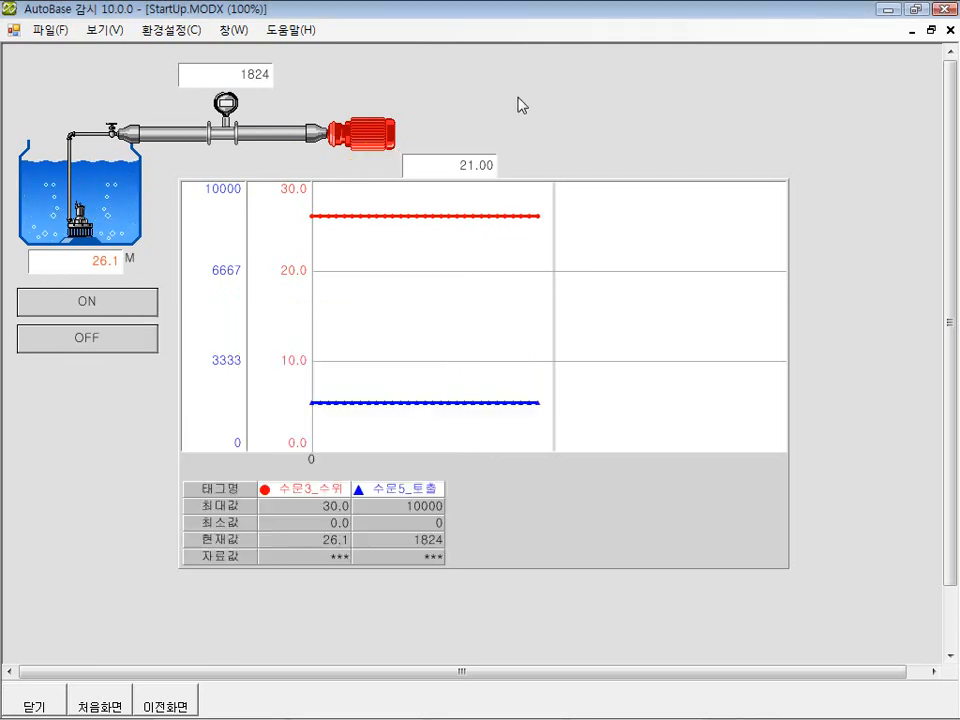
Return to AutoBase 스튜디오 and delete the remaining flow arrow beside the motor
{"action": "left_click", "coordinate": [45, 29]}
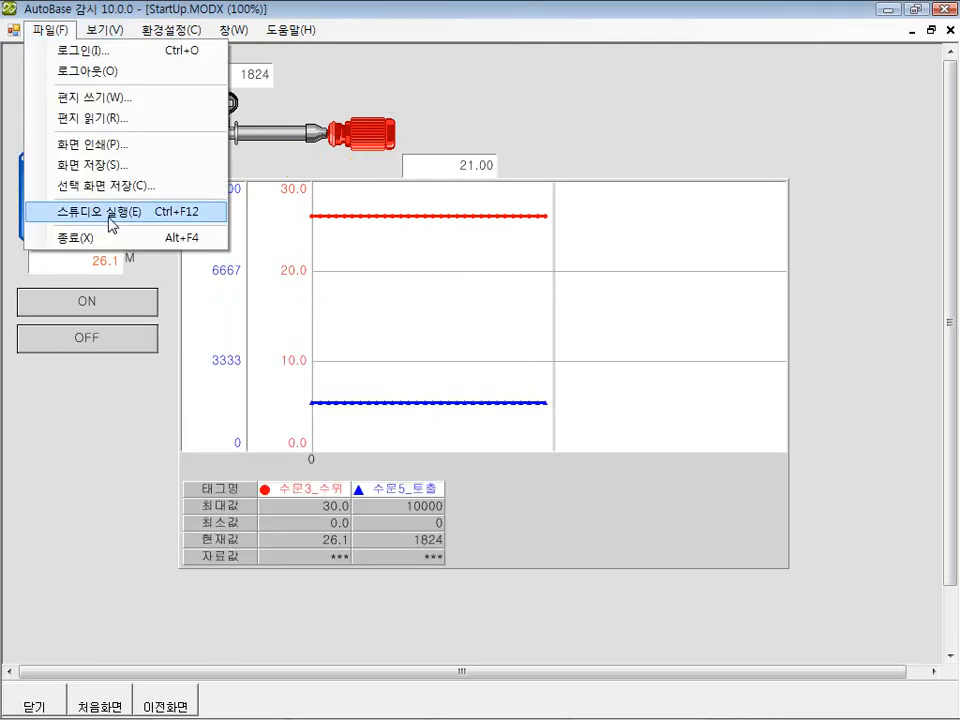
{"action": "left_click", "coordinate": [94, 214]}
{"action": "left_click", "coordinate": [300, 180]}
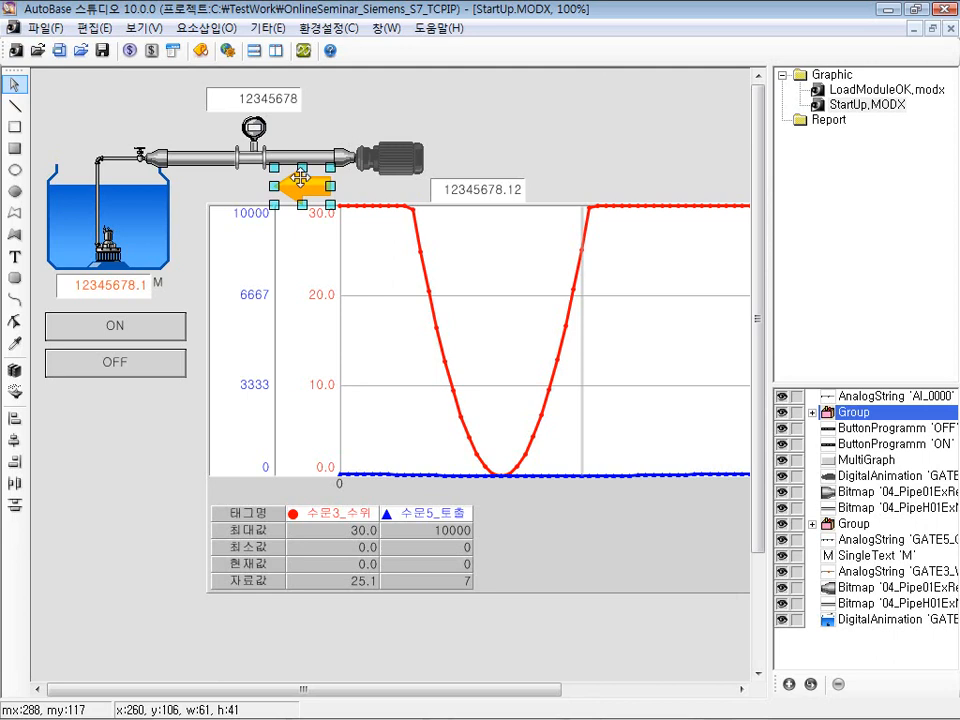
{"action": "key", "text": "Delete"}
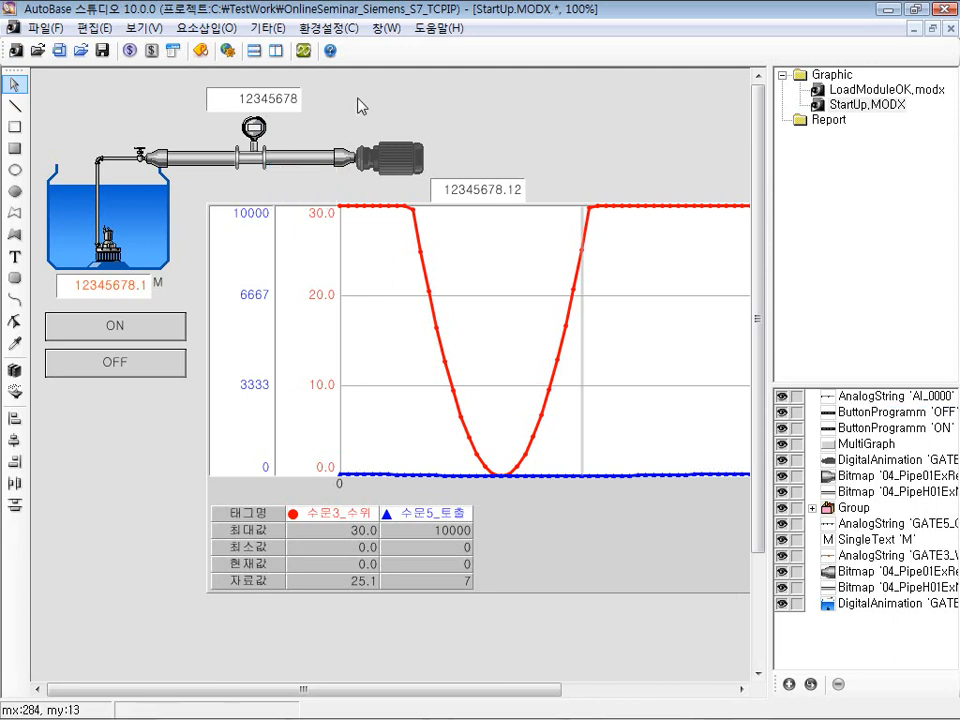
Open the element library and browse its groups from Display Panel and Display to Gauge
{"action": "left_click", "coordinate": [208, 28]}
{"action": "left_click", "coordinate": [216, 525]}
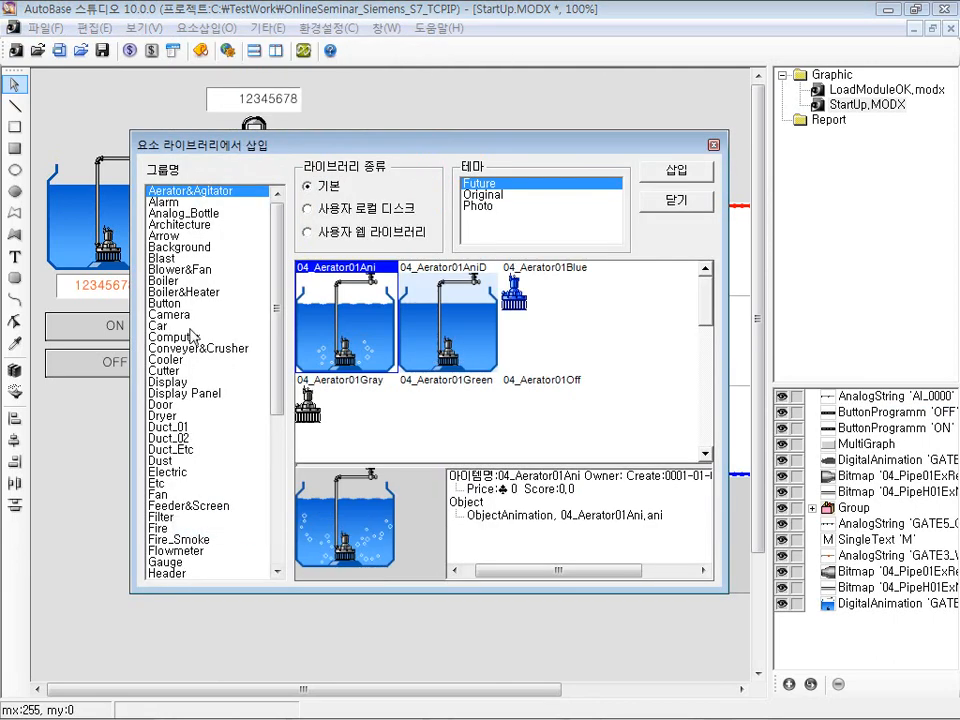
{"action": "left_click", "coordinate": [198, 391]}
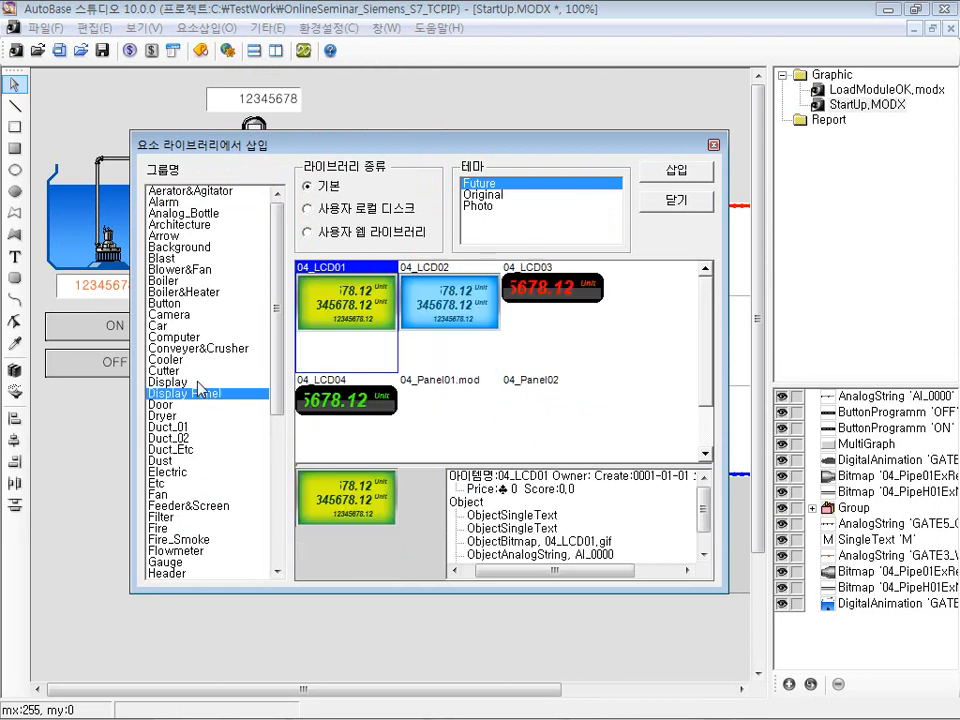
{"action": "left_click", "coordinate": [199, 382]}
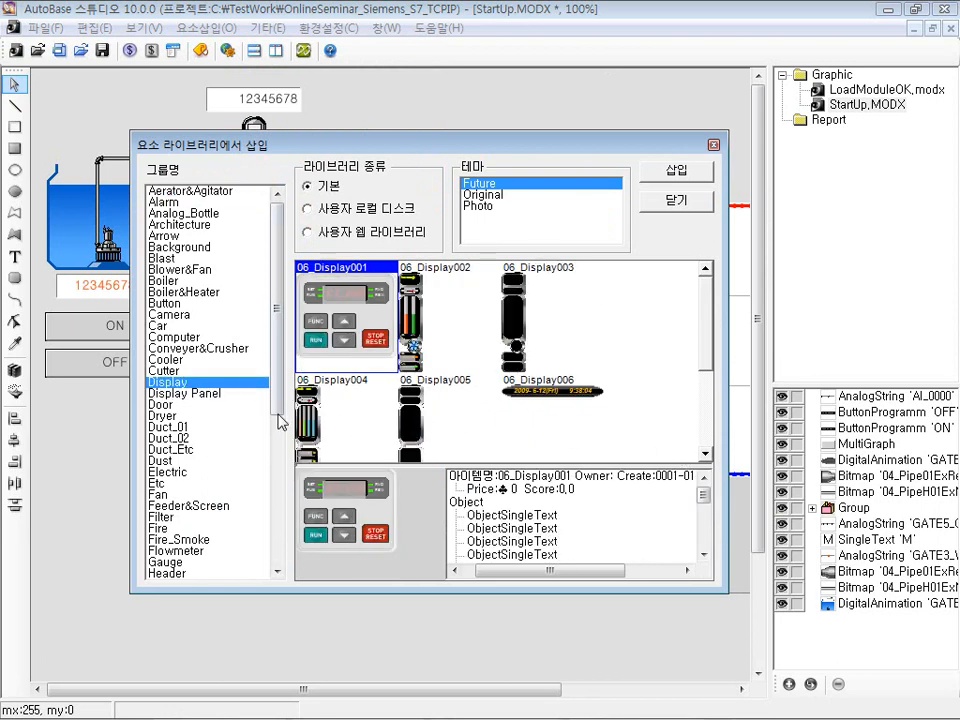
{"action": "left_click", "coordinate": [198, 393]}
{"action": "left_click_drag", "start_coordinate": [276, 375], "coordinate": [276, 486]}
{"action": "left_click", "coordinate": [165, 371]}
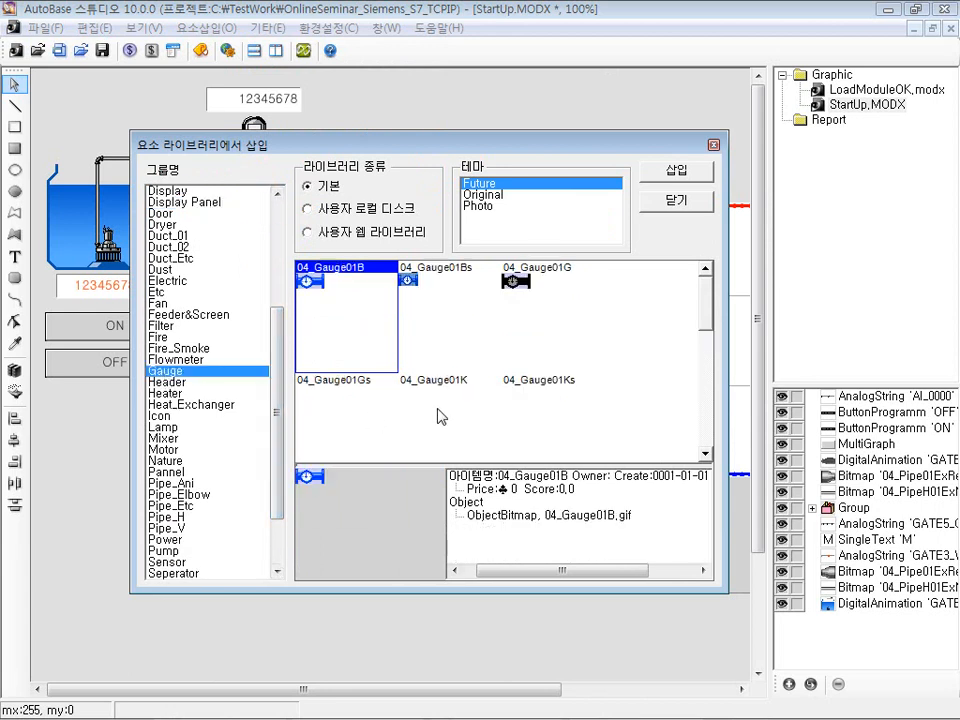
Look through the gauge elements and insert the vertical thermometer gauge 04_Gauge10 into the drawing
{"action": "left_click", "coordinate": [705, 456]}
{"action": "left_click", "coordinate": [705, 456]}
{"action": "left_click", "coordinate": [705, 456]}
{"action": "left_click", "coordinate": [705, 456]}
{"action": "left_click", "coordinate": [705, 456]}
{"action": "left_click", "coordinate": [705, 456]}
{"action": "left_click", "coordinate": [705, 456]}
{"action": "left_click", "coordinate": [705, 456]}
{"action": "left_click", "coordinate": [705, 456]}
{"action": "left_click", "coordinate": [705, 456]}
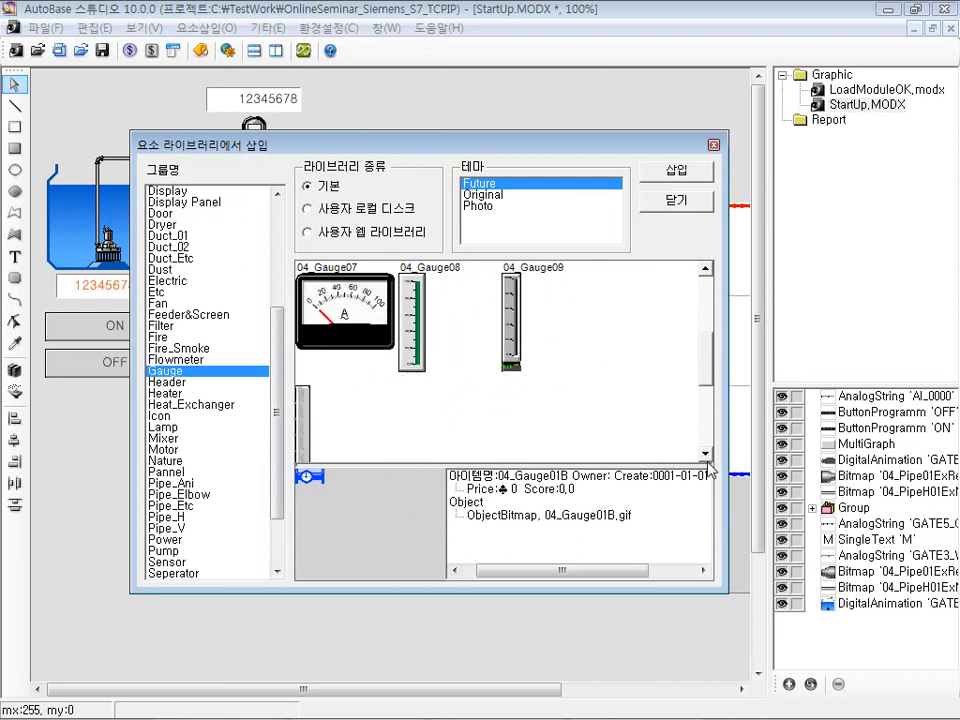
{"action": "left_click", "coordinate": [705, 456]}
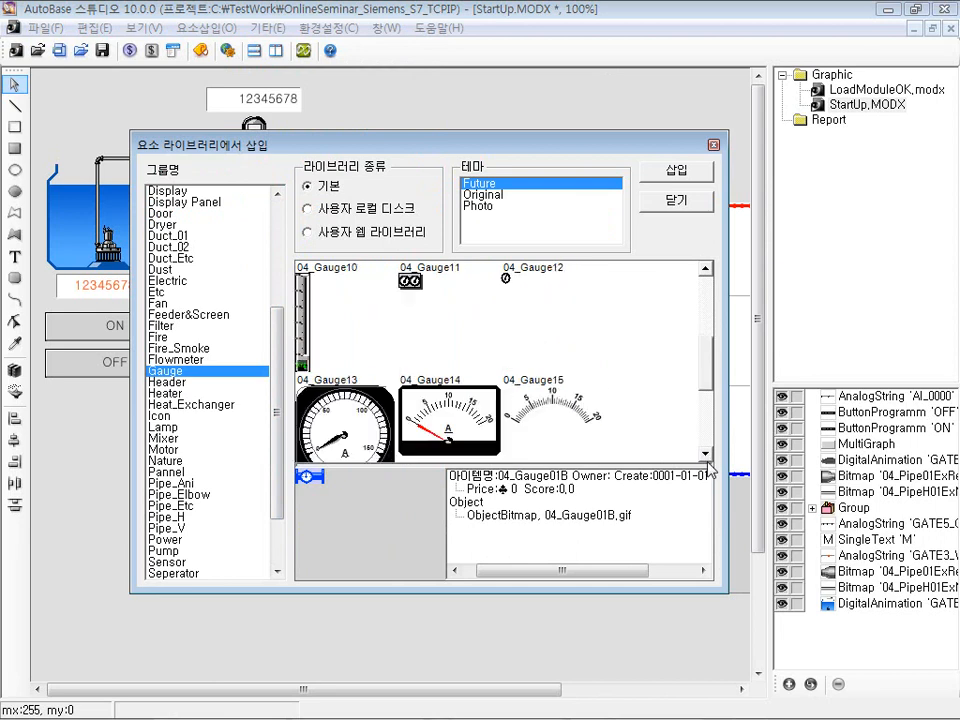
{"action": "left_click", "coordinate": [705, 456]}
{"action": "left_click", "coordinate": [705, 456]}
{"action": "left_click", "coordinate": [705, 456]}
{"action": "left_click", "coordinate": [705, 456]}
{"action": "left_click", "coordinate": [705, 456]}
{"action": "left_click", "coordinate": [705, 456]}
{"action": "left_click", "coordinate": [705, 456]}
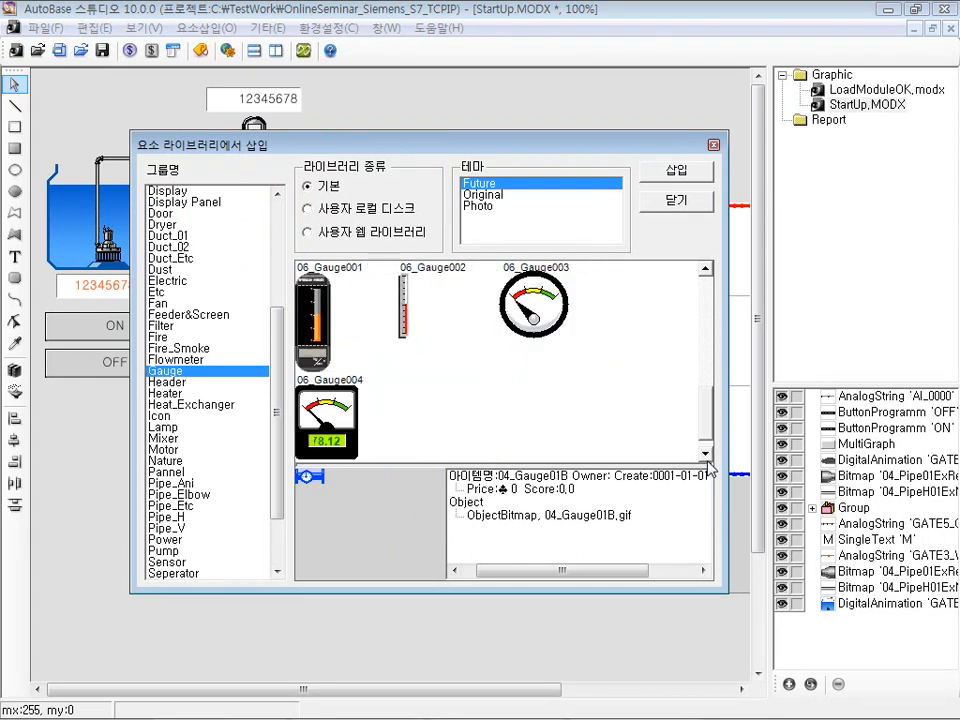
{"action": "left_click_drag", "start_coordinate": [710, 425], "coordinate": [706, 373]}
{"action": "left_click", "coordinate": [328, 414]}
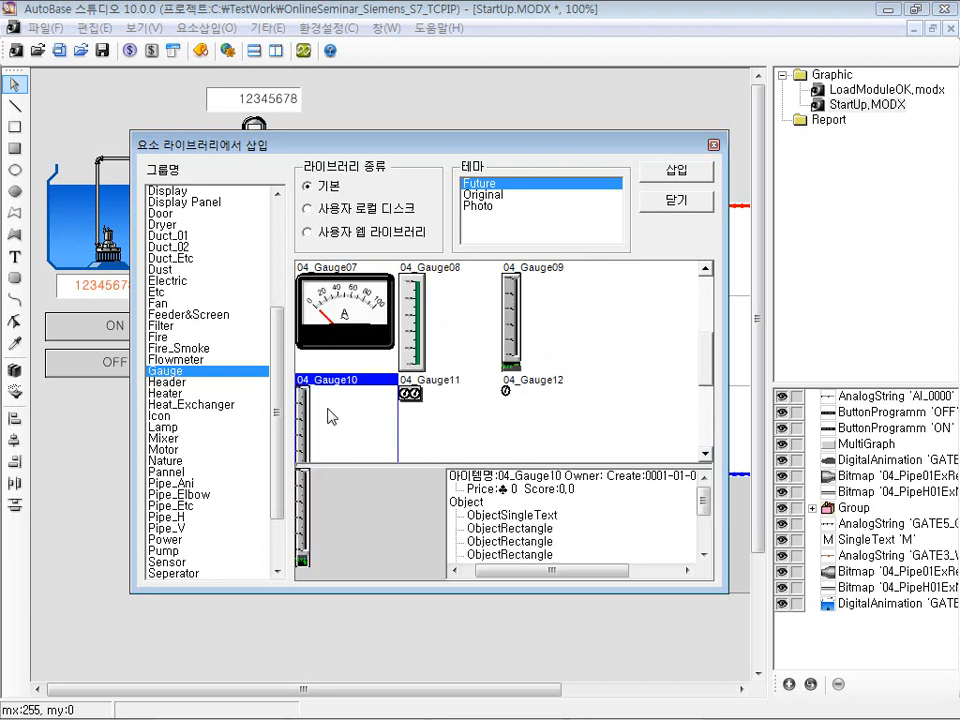
{"action": "left_click", "coordinate": [667, 178]}
{"action": "left_click", "coordinate": [679, 200]}
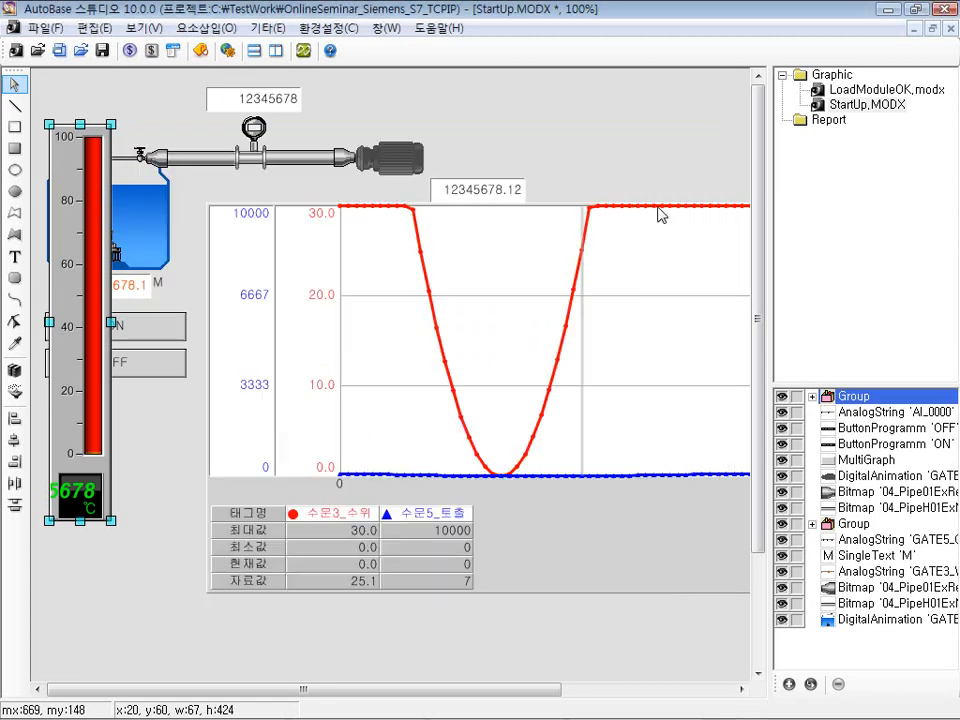
Place the gauge between the ON/OFF buttons and the trend graph, moving the graph aside to make room
{"action": "left_click_drag", "start_coordinate": [81, 369], "coordinate": [215, 455]}
{"action": "left_click_drag", "start_coordinate": [360, 485], "coordinate": [426, 486]}
{"action": "left_click_drag", "start_coordinate": [210, 456], "coordinate": [220, 448]}
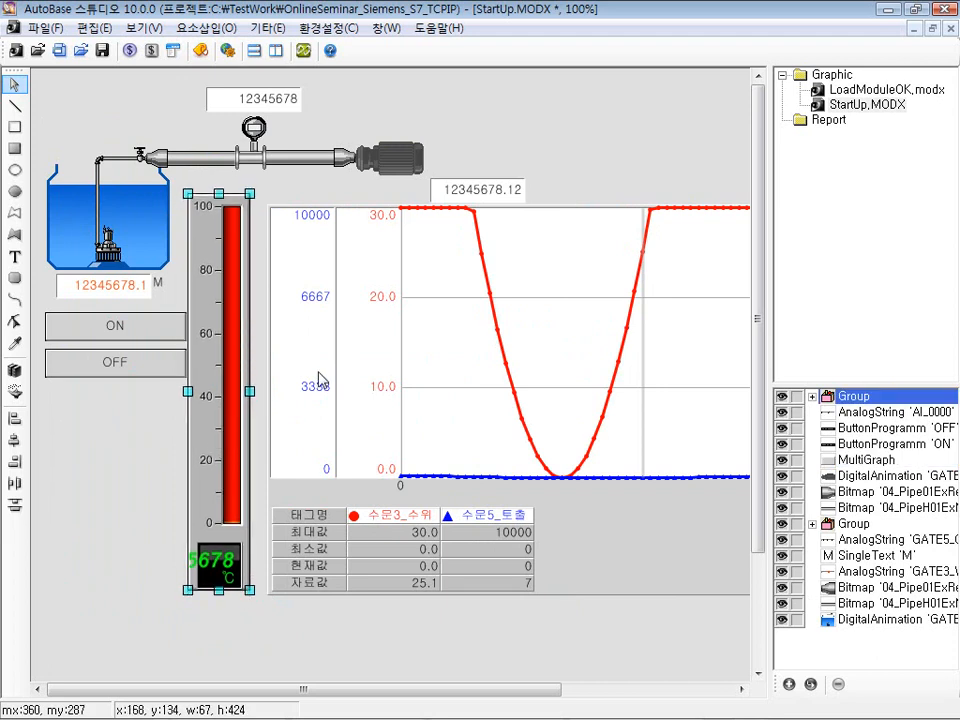
{"action": "left_click", "coordinate": [467, 197]}
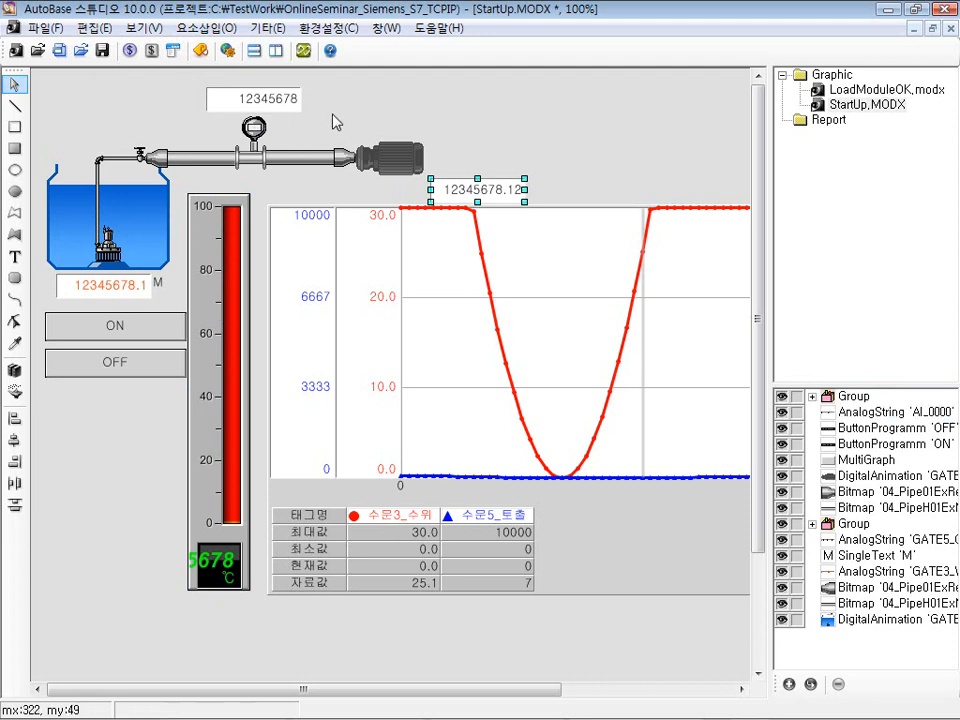
Insert the green left-pointing animated arrow 04_Arrow05GreenL_Ani from the library's Arrow group
{"action": "left_click", "coordinate": [208, 28]}
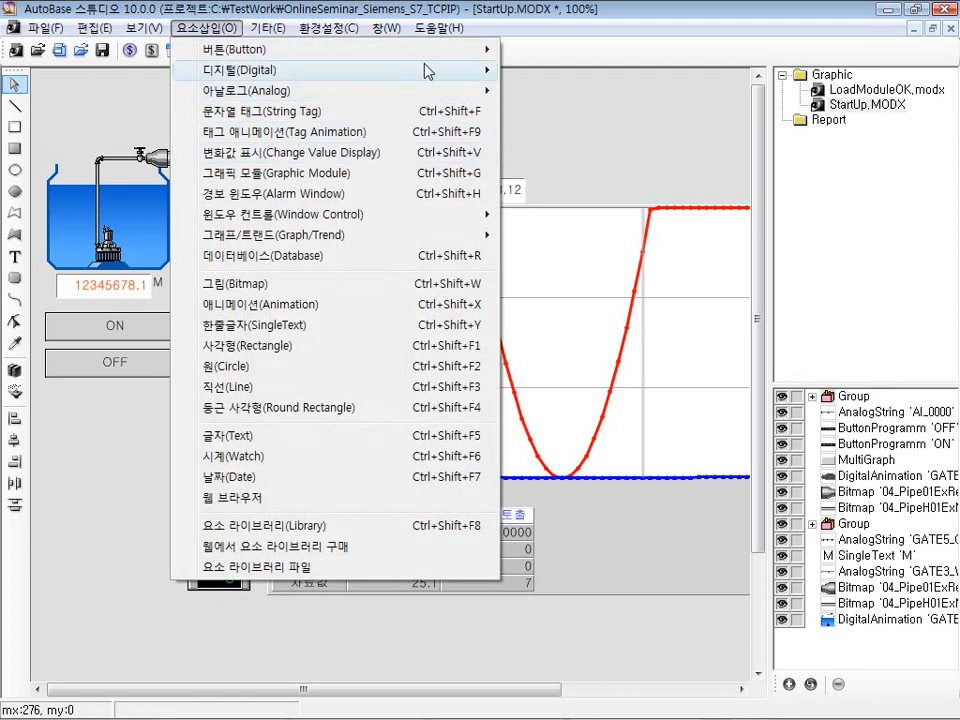
{"action": "left_click", "coordinate": [266, 526]}
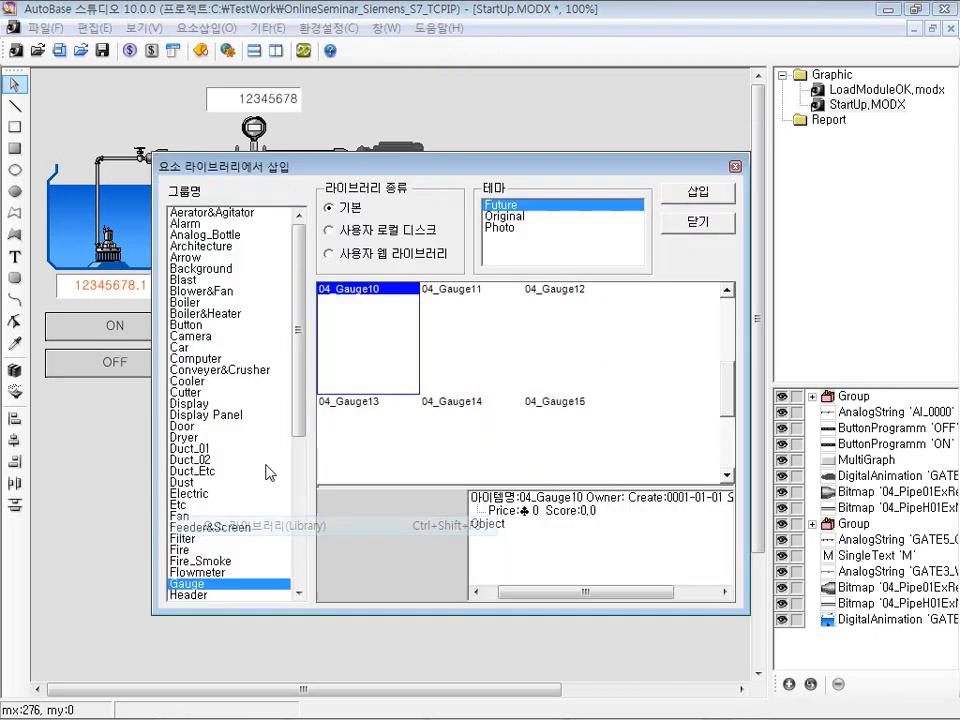
{"action": "left_click", "coordinate": [217, 258]}
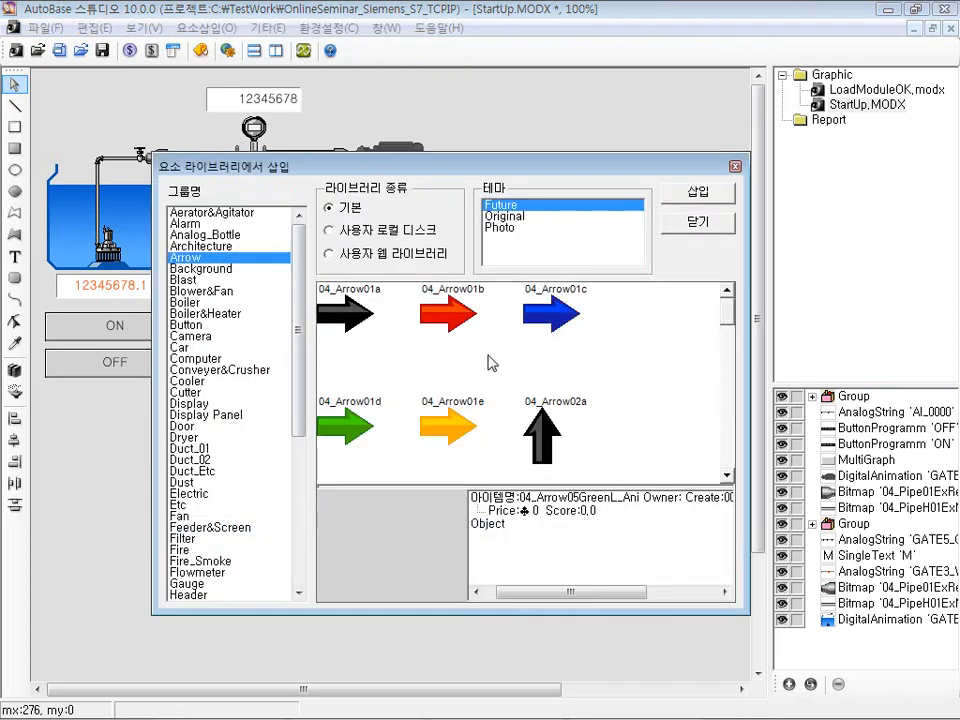
{"action": "scroll", "coordinate": [733, 376], "scroll_direction": "down", "scroll_amount": 5}
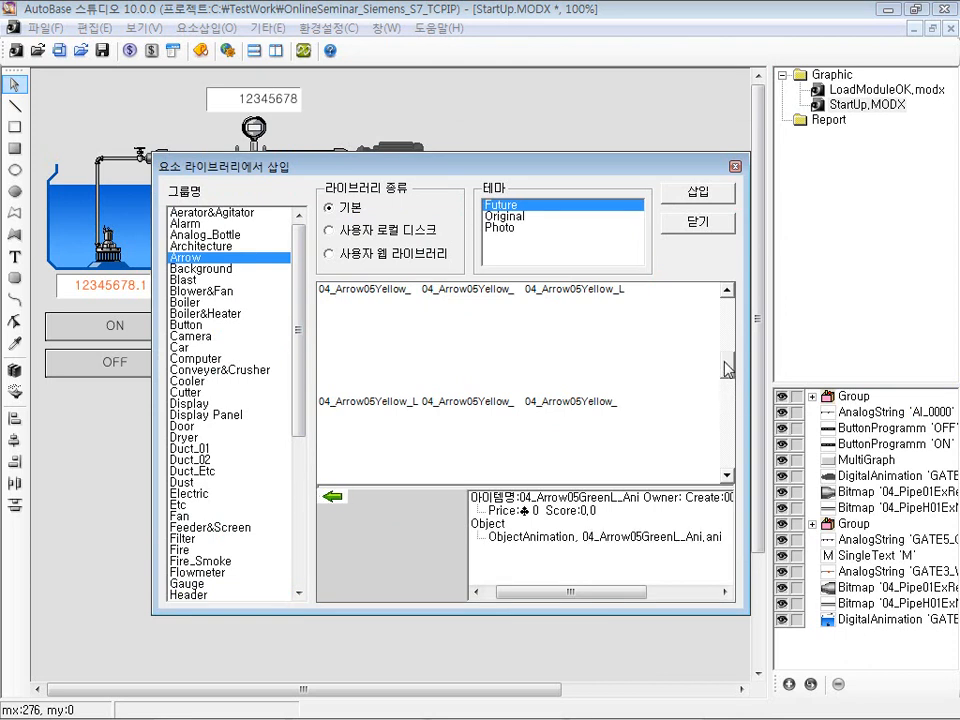
{"action": "left_click", "coordinate": [727, 292]}
{"action": "left_click", "coordinate": [727, 292]}
{"action": "left_click", "coordinate": [727, 292]}
{"action": "left_click", "coordinate": [727, 292]}
{"action": "left_click", "coordinate": [727, 292]}
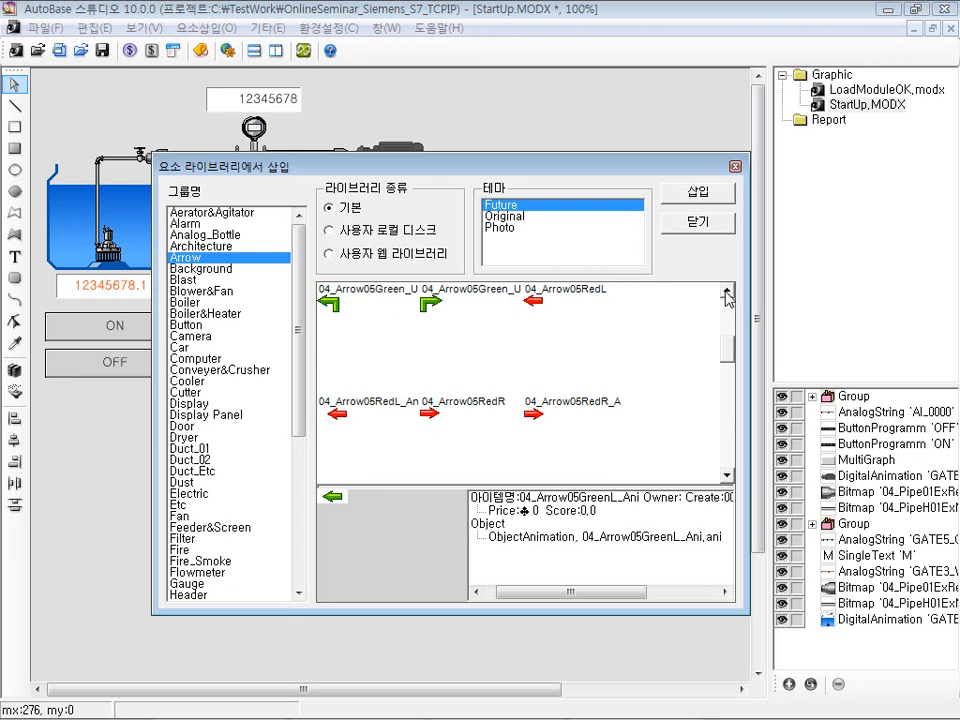
{"action": "left_click", "coordinate": [727, 292]}
{"action": "left_click", "coordinate": [727, 292]}
{"action": "left_click", "coordinate": [727, 292]}
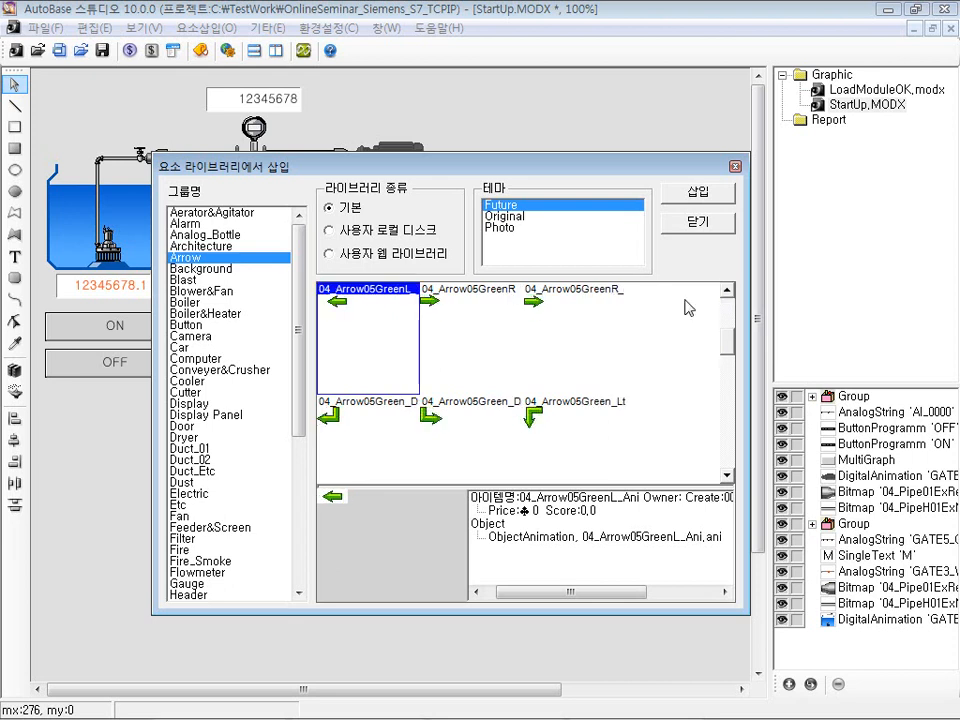
{"action": "left_click", "coordinate": [698, 190]}
{"action": "left_click", "coordinate": [698, 221]}
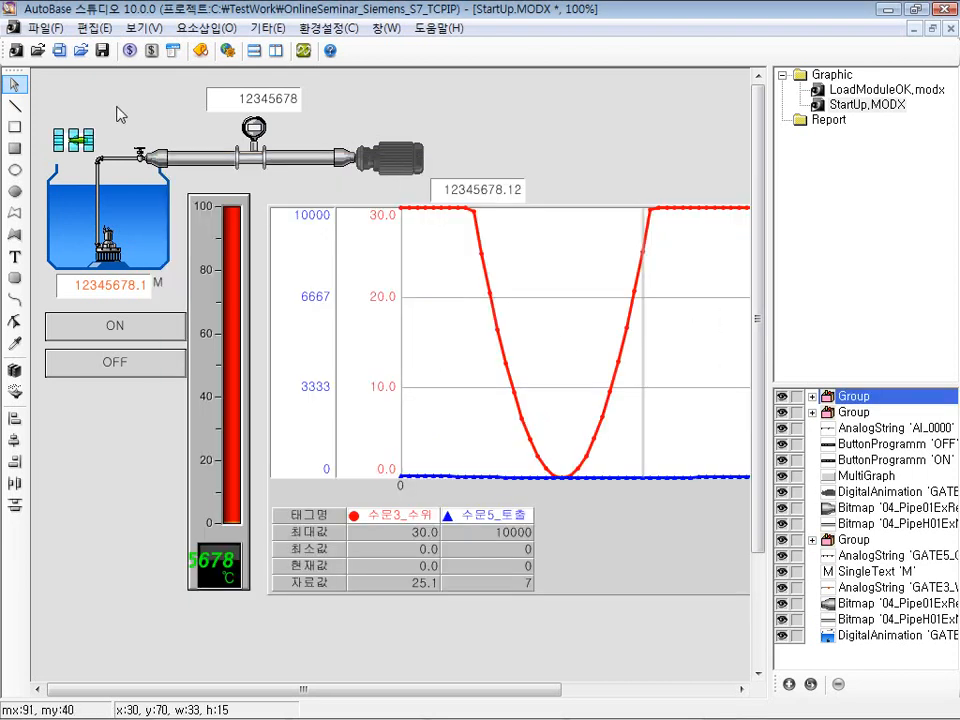
Ungroup the inserted green arrow and check that its element properties are those of an animation object
{"action": "left_click", "coordinate": [78, 145]}
{"action": "double_click", "coordinate": [76, 142]}
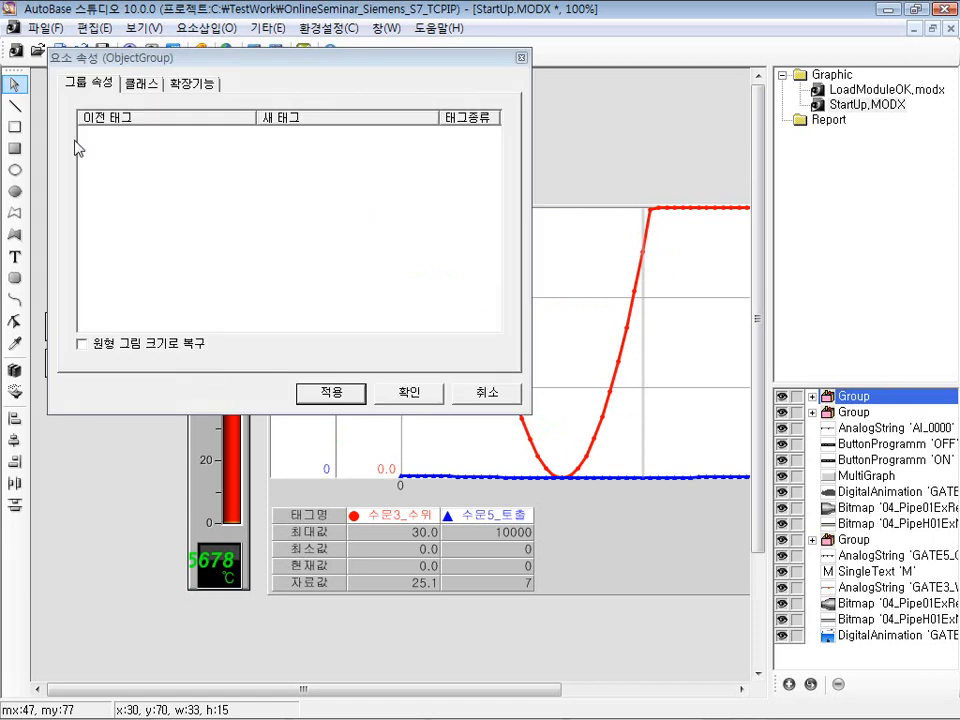
{"action": "left_click", "coordinate": [435, 396]}
{"action": "right_click", "coordinate": [63, 138]}
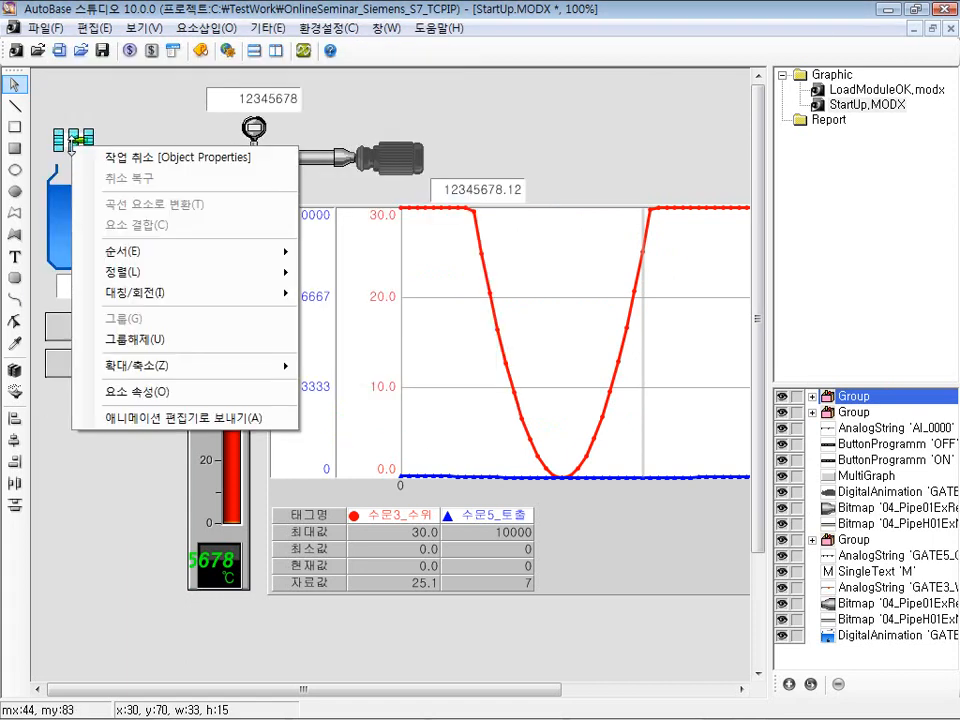
{"action": "left_click", "coordinate": [142, 340]}
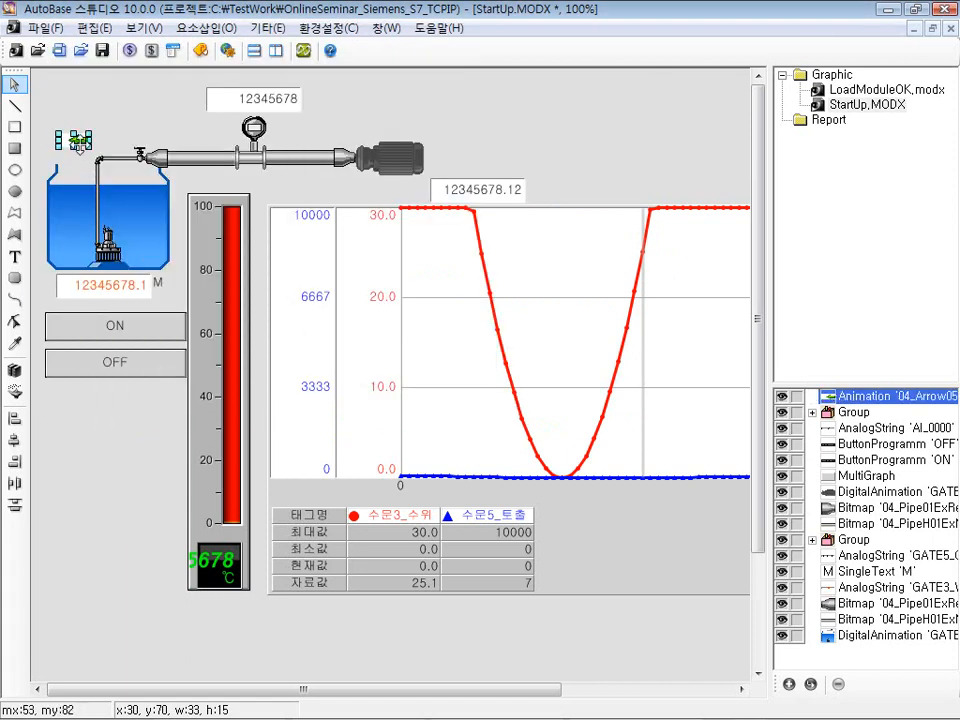
{"action": "double_click", "coordinate": [70, 133]}
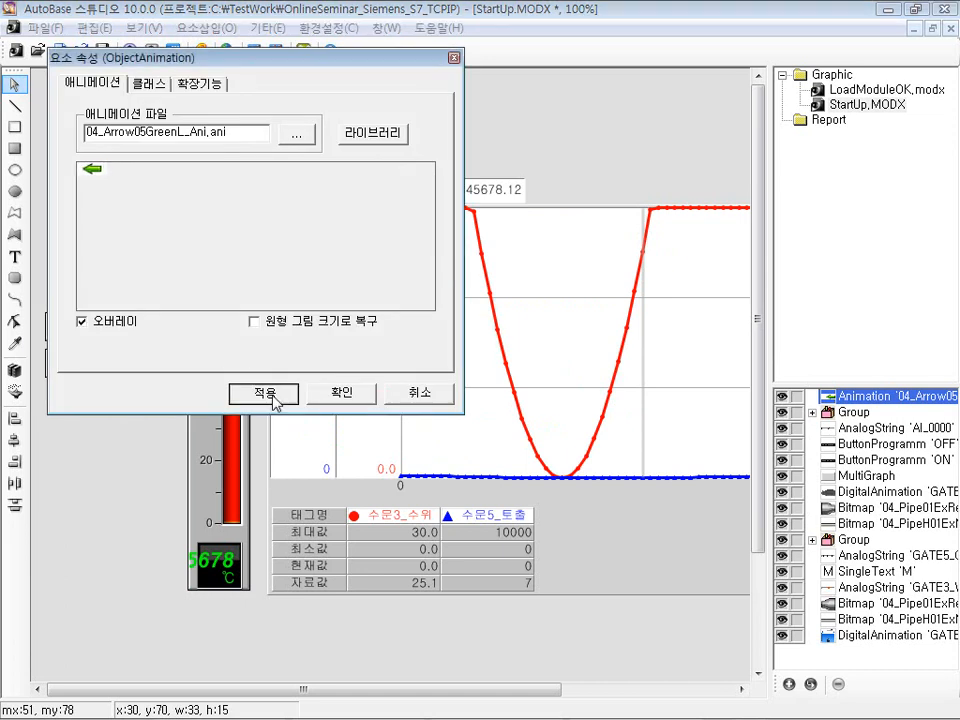
{"action": "left_click", "coordinate": [341, 392]}
Place the green arrow beside the gauge's 0 mark, pointing at the scale
{"action": "left_click_drag", "start_coordinate": [80, 140], "coordinate": [262, 522]}
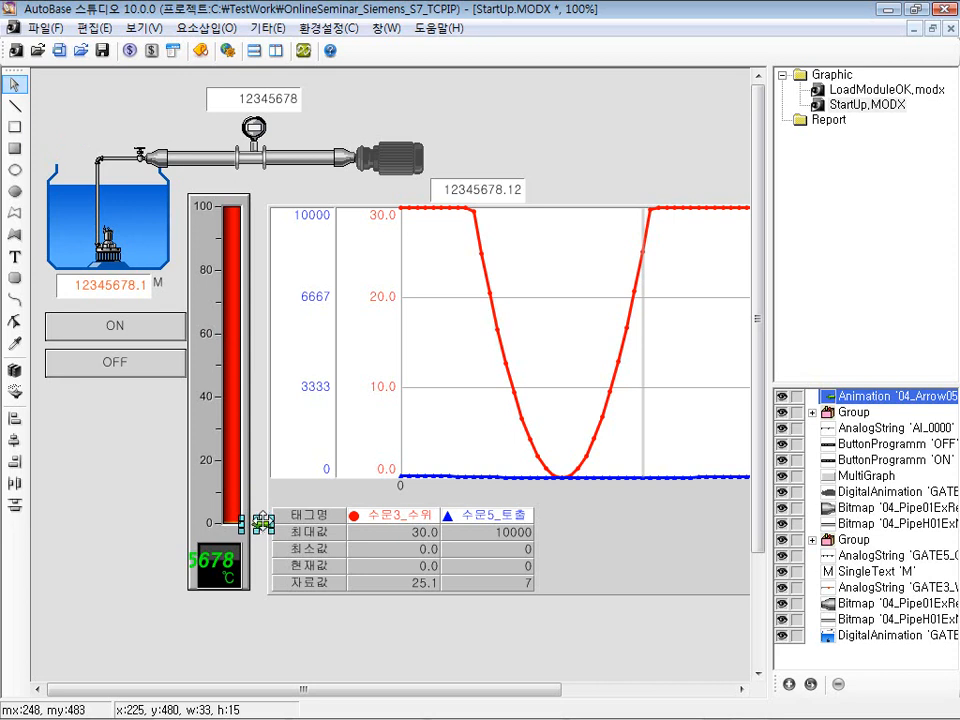
{"action": "left_click", "coordinate": [255, 458]}
{"action": "left_click", "coordinate": [478, 196]}
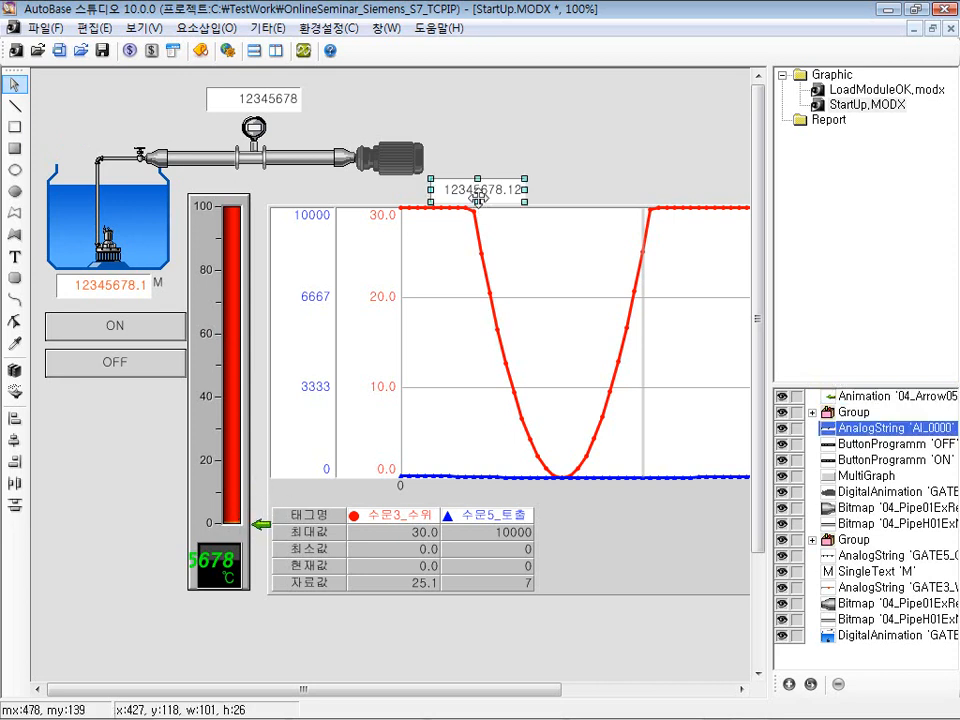
Enable vertical slider movement (세로 이동) for the green arrow using tag AI_0000, keeping the Base/Full value option
{"action": "double_click", "coordinate": [259, 524]}
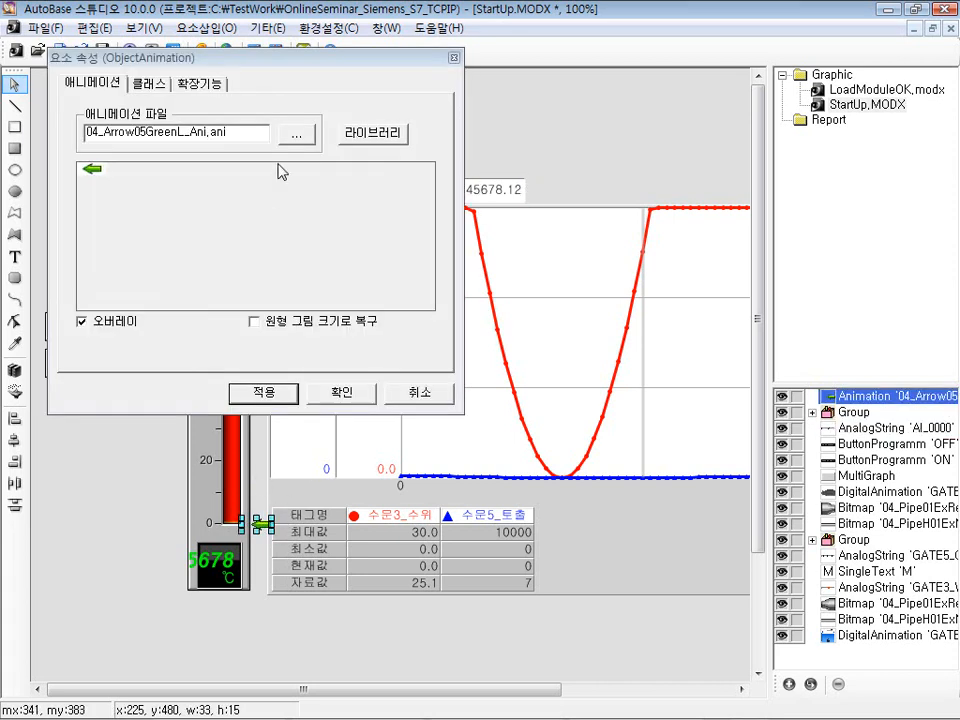
{"action": "left_click", "coordinate": [200, 83]}
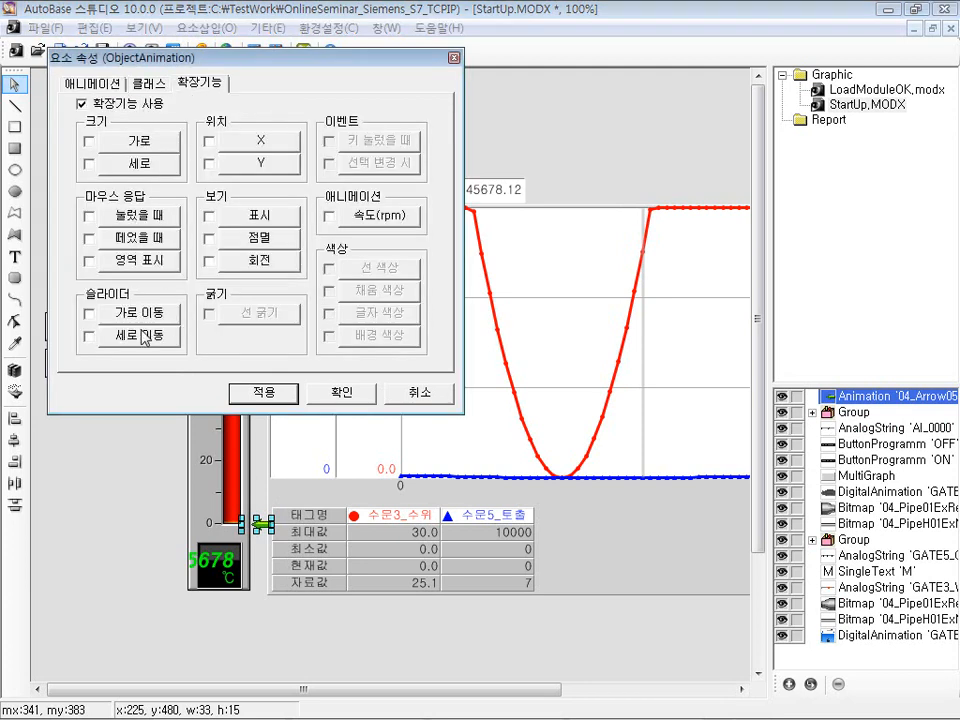
{"action": "left_click", "coordinate": [143, 330]}
{"action": "left_click", "coordinate": [392, 235]}
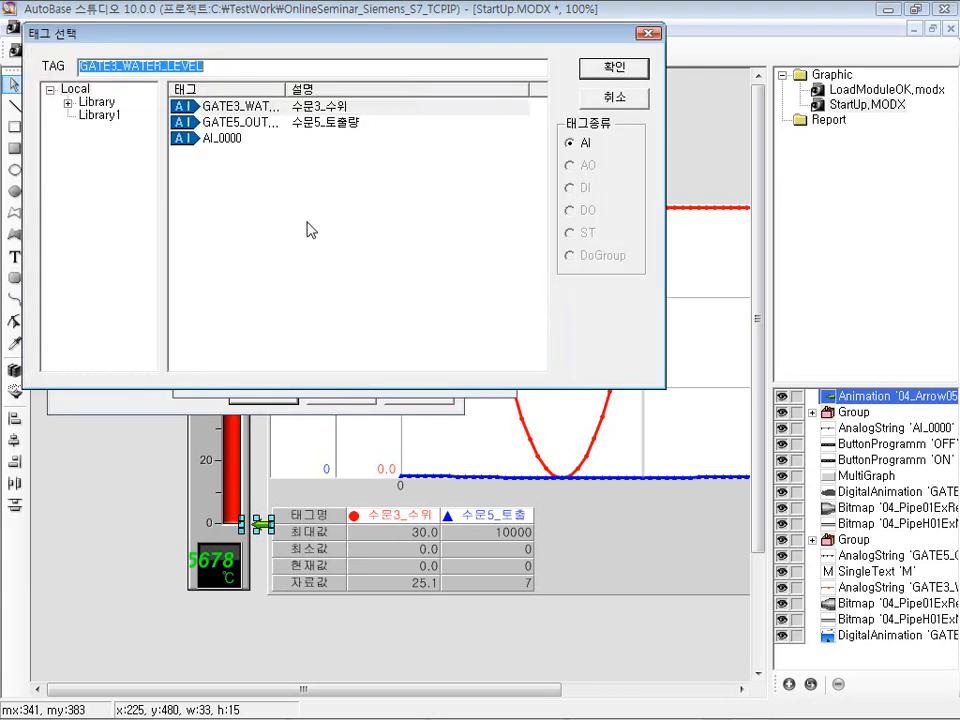
{"action": "double_click", "coordinate": [251, 142]}
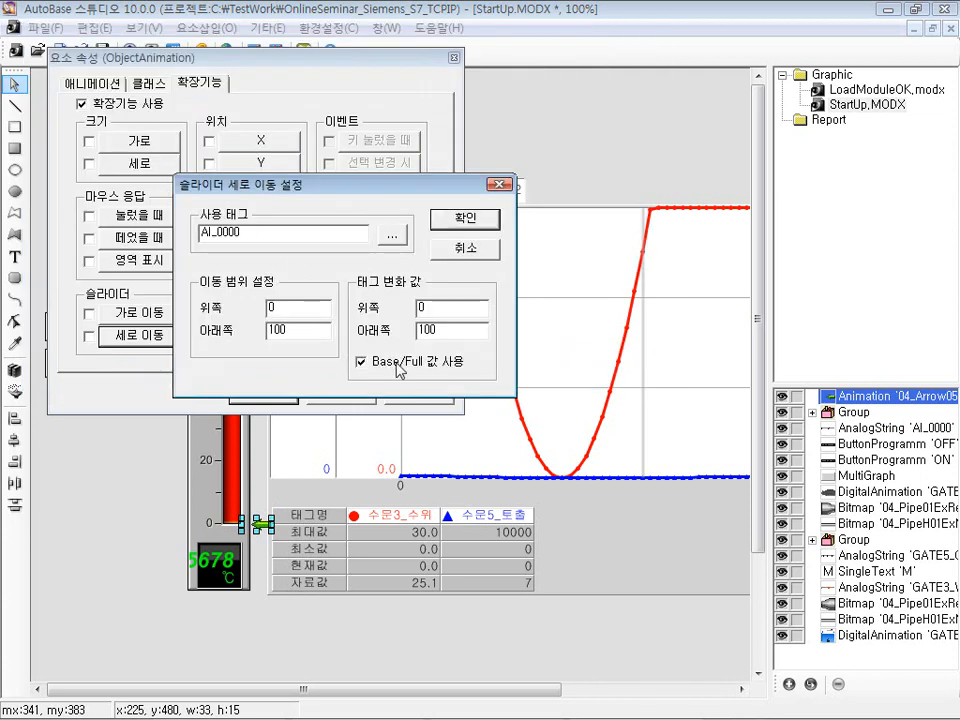
{"action": "left_click_drag", "start_coordinate": [276, 205], "coordinate": [341, 234]}
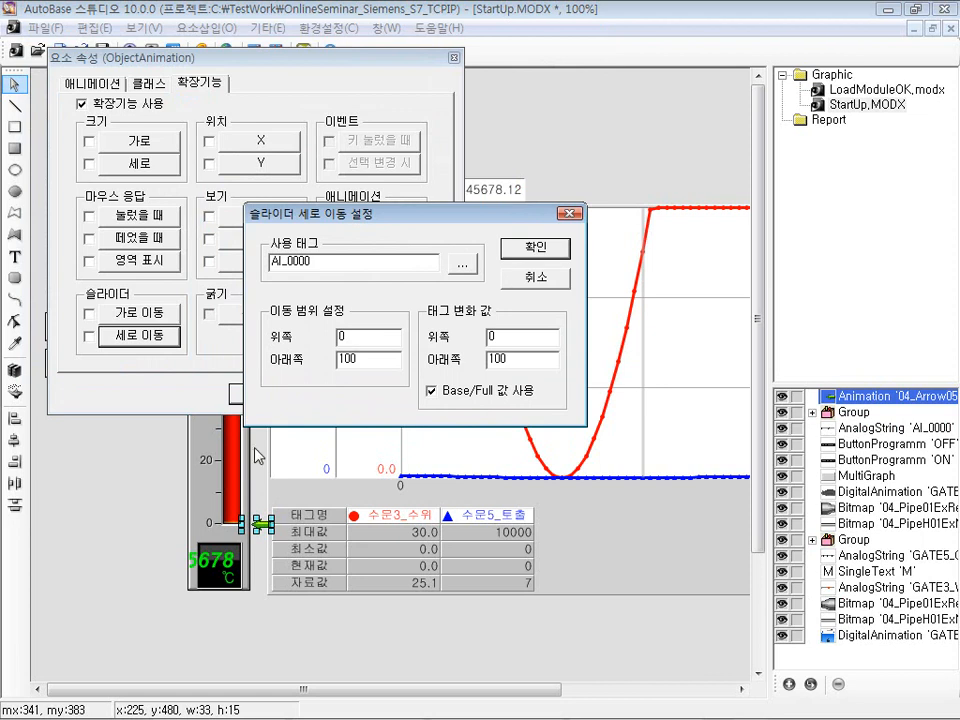
{"action": "left_click", "coordinate": [536, 252]}
{"action": "left_click", "coordinate": [238, 391]}
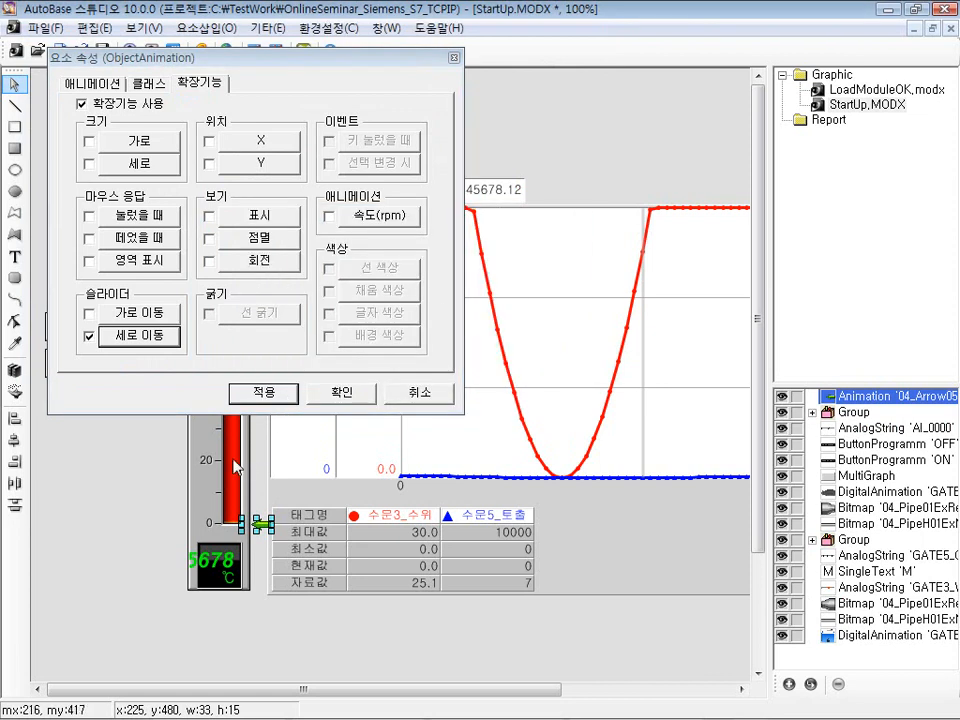
Select the thermometer gauge group, move its properties dialog out of the way and ungroup the gauge
{"action": "left_click", "coordinate": [232, 458]}
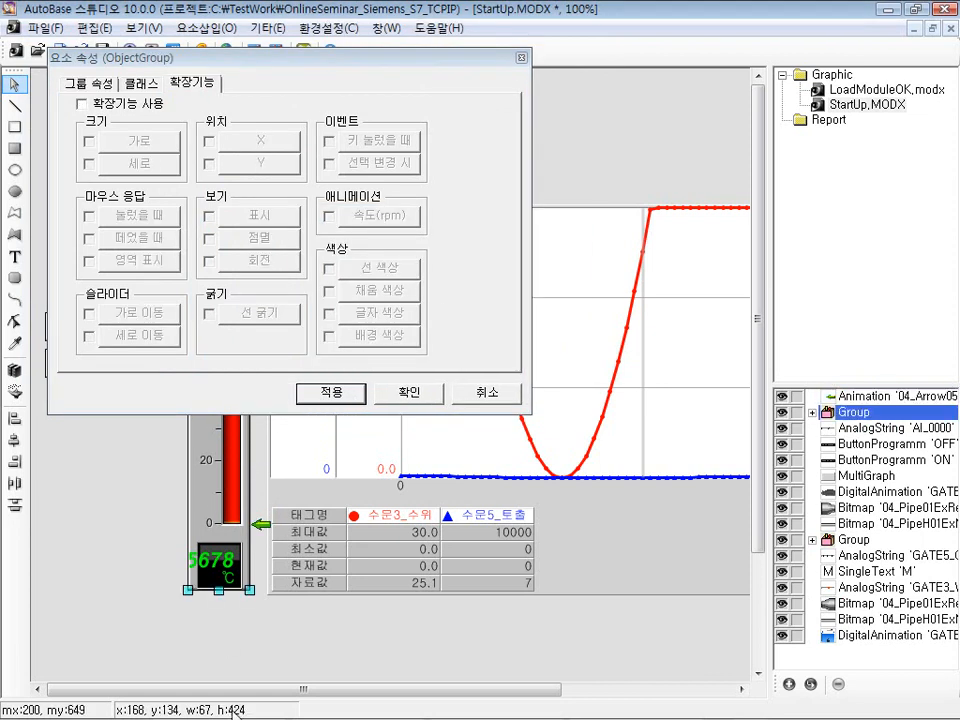
{"action": "left_click_drag", "start_coordinate": [350, 60], "coordinate": [681, 197]}
{"action": "left_click", "coordinate": [826, 524]}
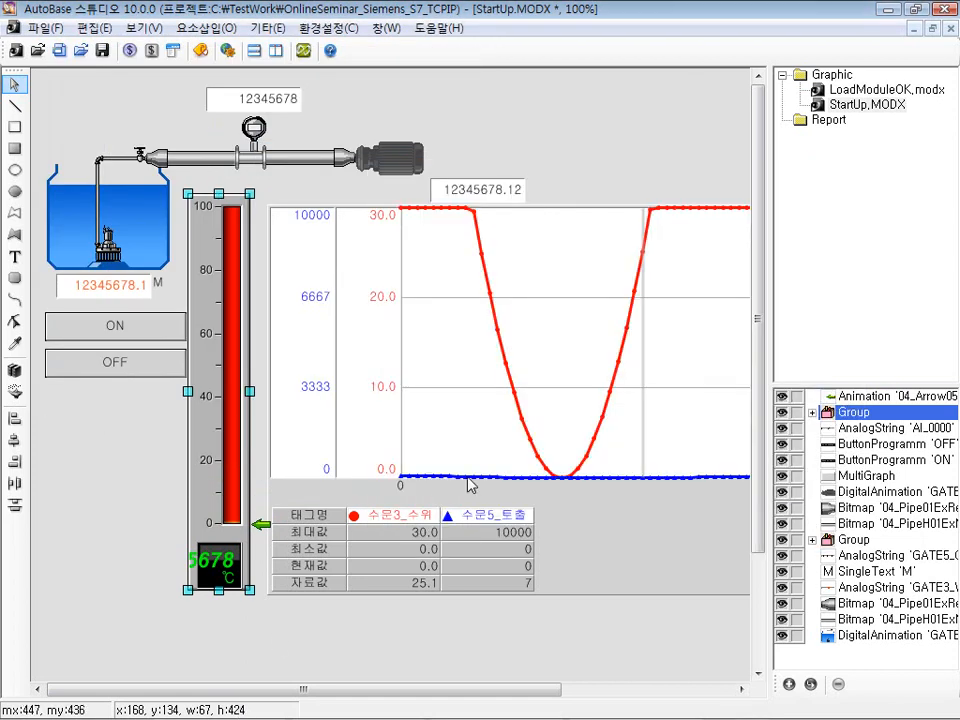
{"action": "right_click", "coordinate": [243, 413]}
{"action": "left_click", "coordinate": [336, 608]}
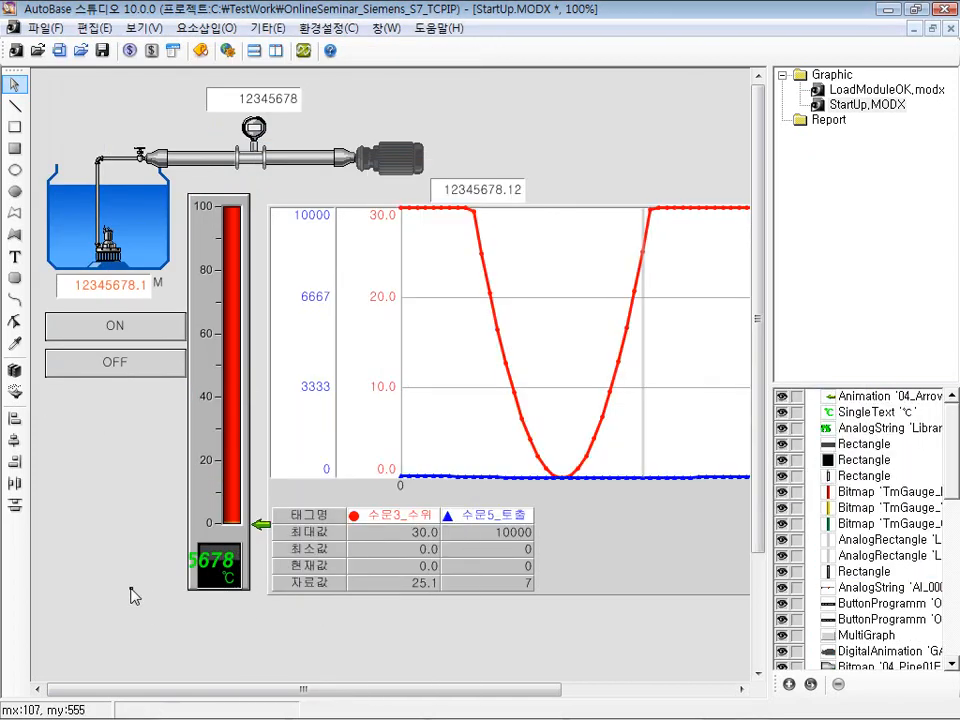
Check the gauge bar's height and set the green arrow's vertical movement range lower limit (아래쪽) to 343, applying the change
{"action": "left_click", "coordinate": [229, 452]}
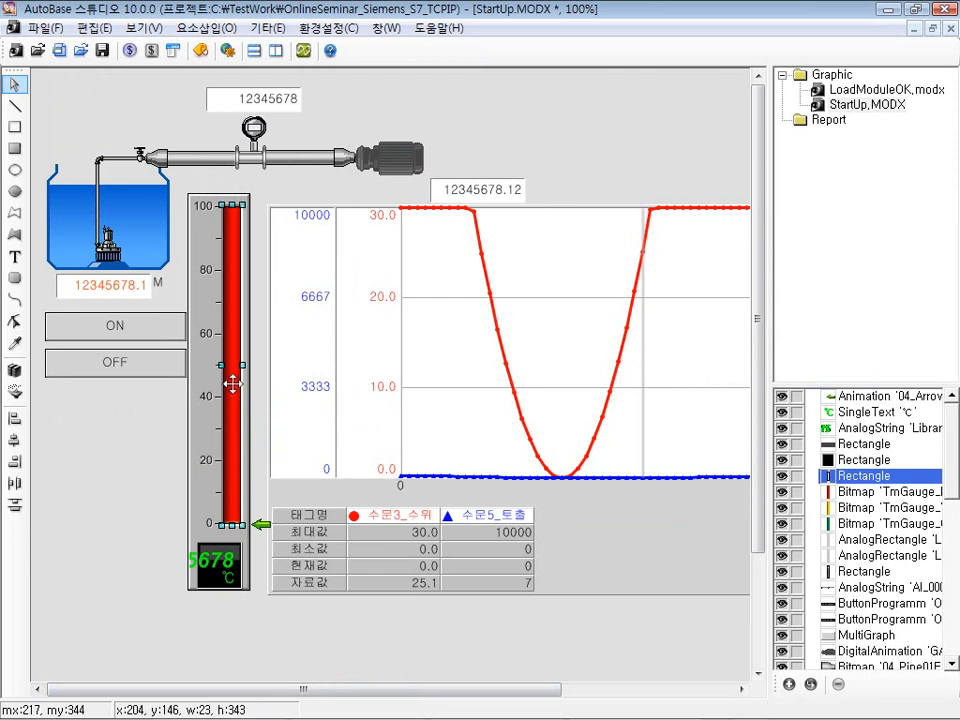
{"action": "double_click", "coordinate": [256, 520]}
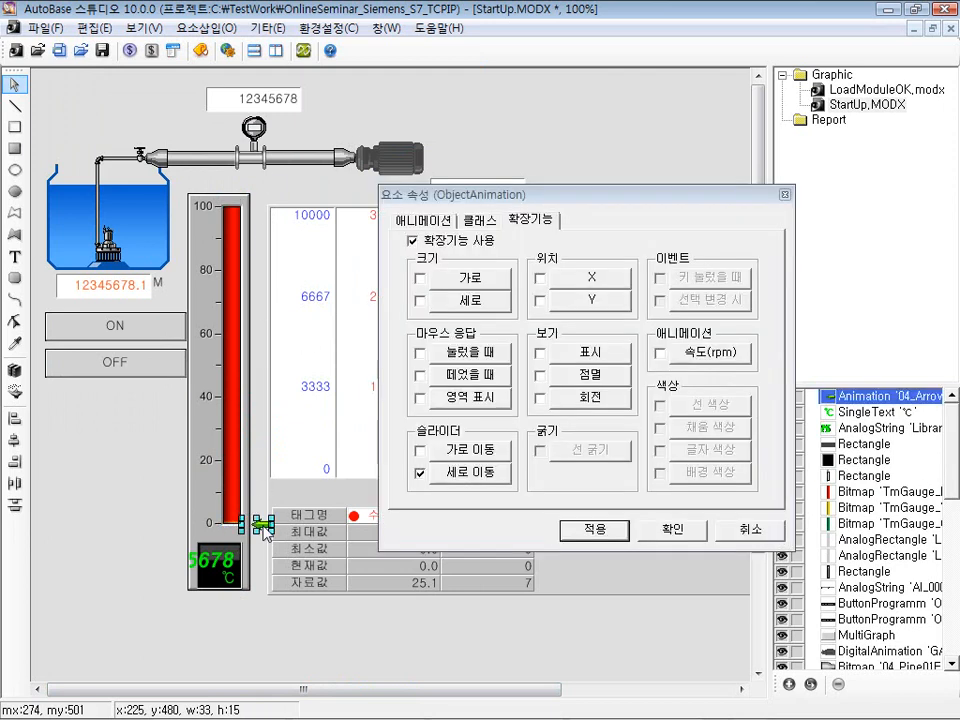
{"action": "left_click", "coordinate": [462, 474]}
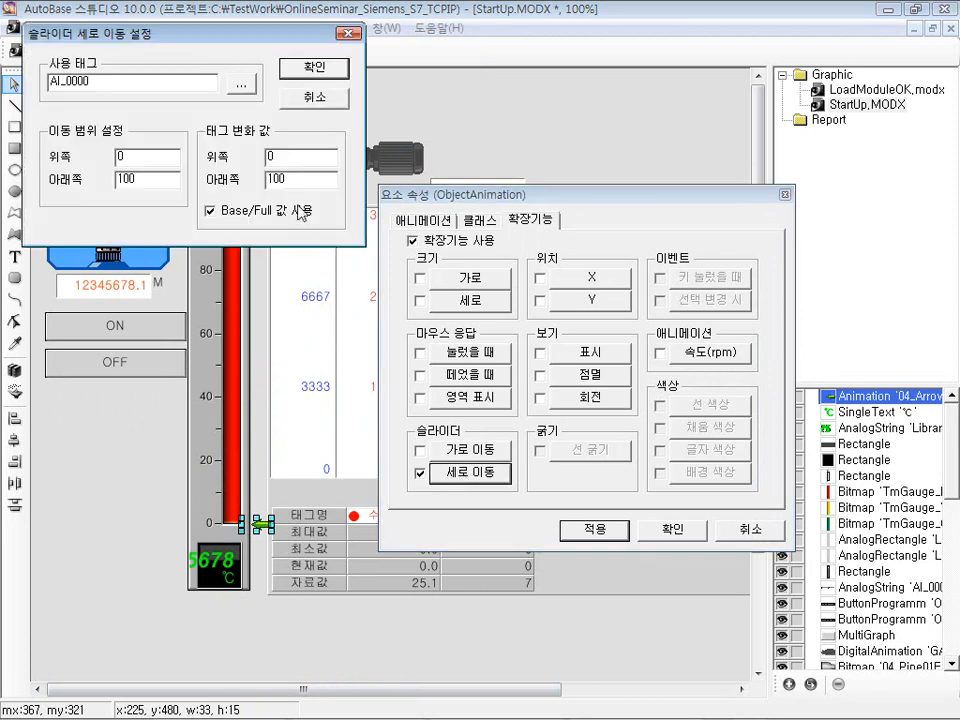
{"action": "left_click_drag", "start_coordinate": [268, 42], "coordinate": [400, 148]}
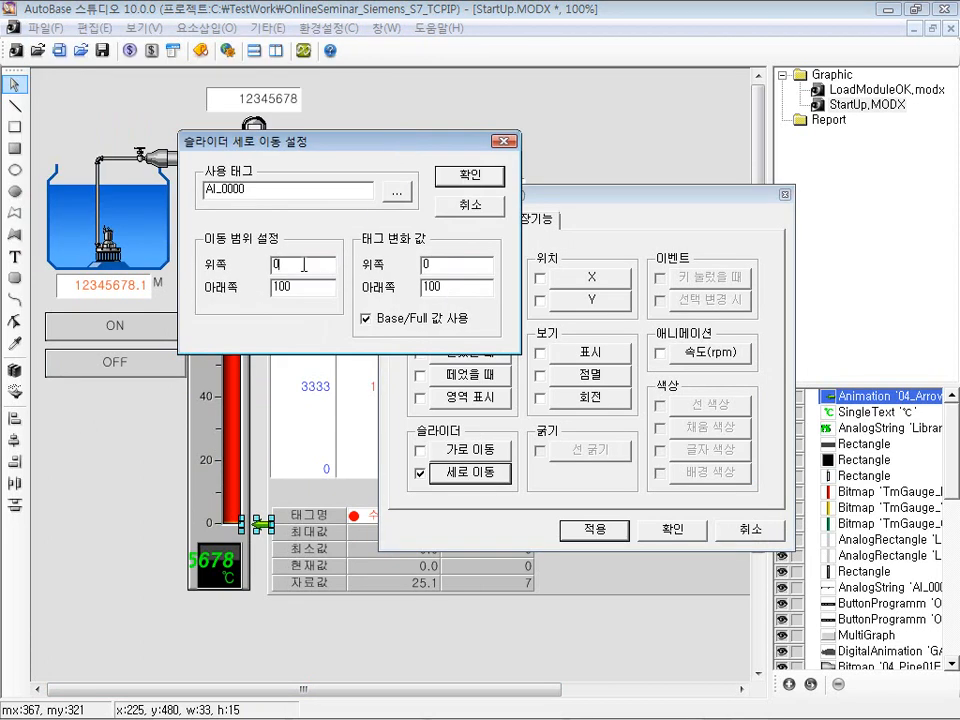
{"action": "type", "text": "343"}
{"action": "left_click_drag", "start_coordinate": [318, 143], "coordinate": [378, 222]}
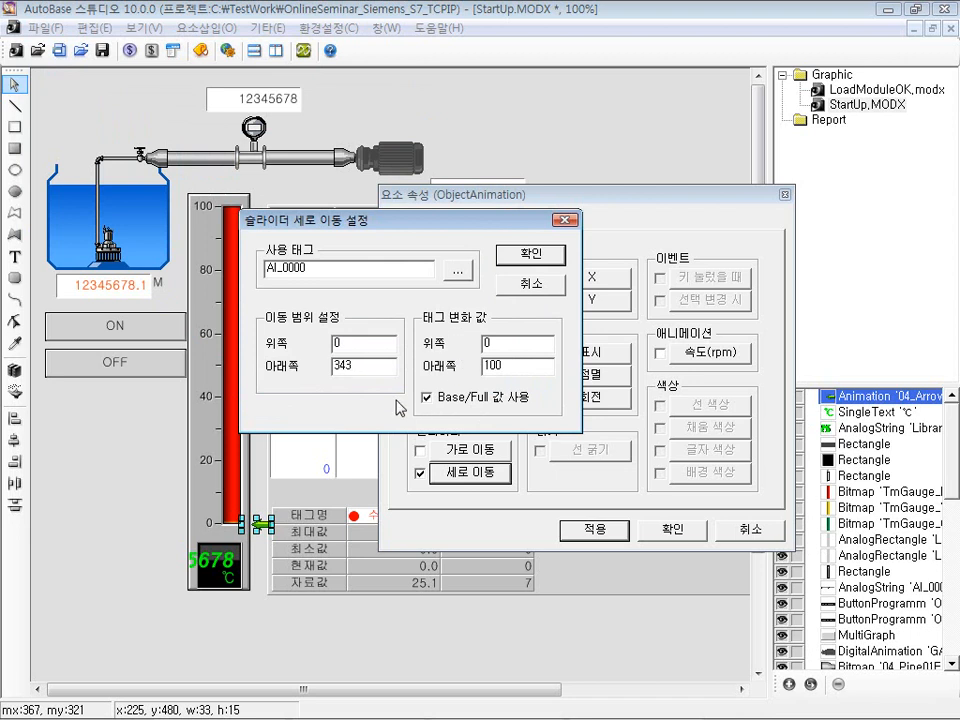
{"action": "left_click", "coordinate": [530, 256]}
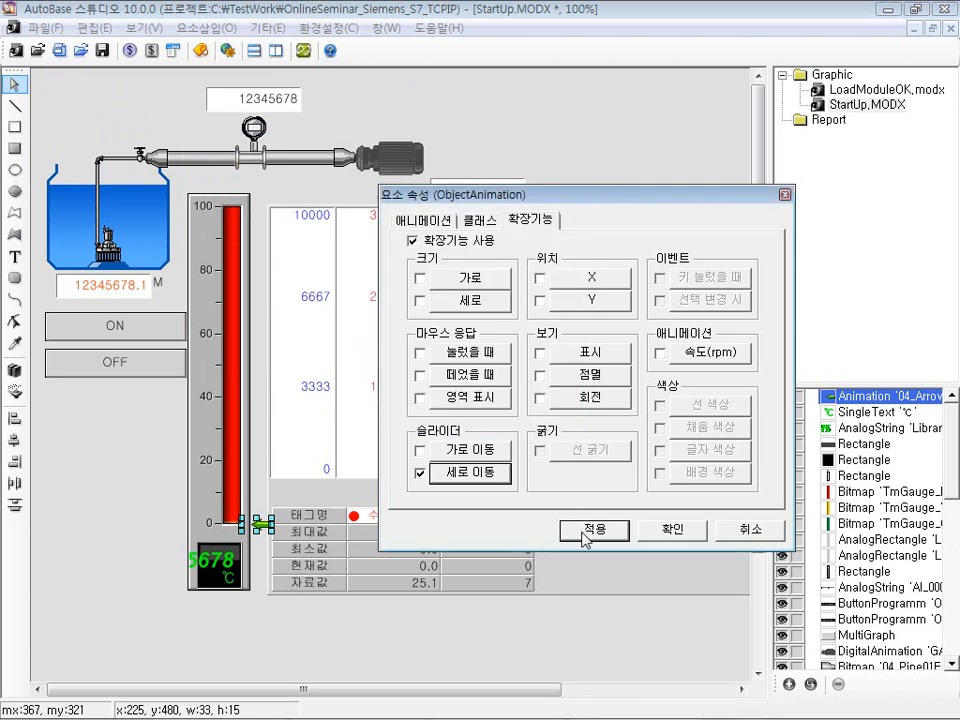
{"action": "left_click", "coordinate": [670, 529]}
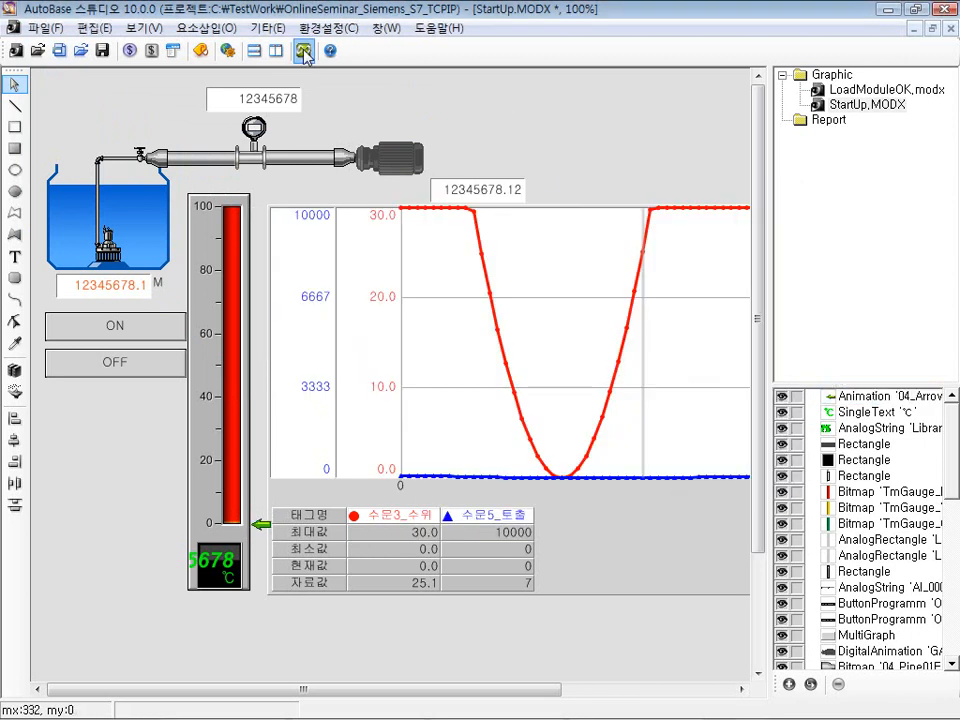
Save StartUp.MODX, run it in the monitoring program to check the arrow's position, and return to the studio
{"action": "left_click", "coordinate": [304, 50]}
{"action": "left_click", "coordinate": [458, 429]}
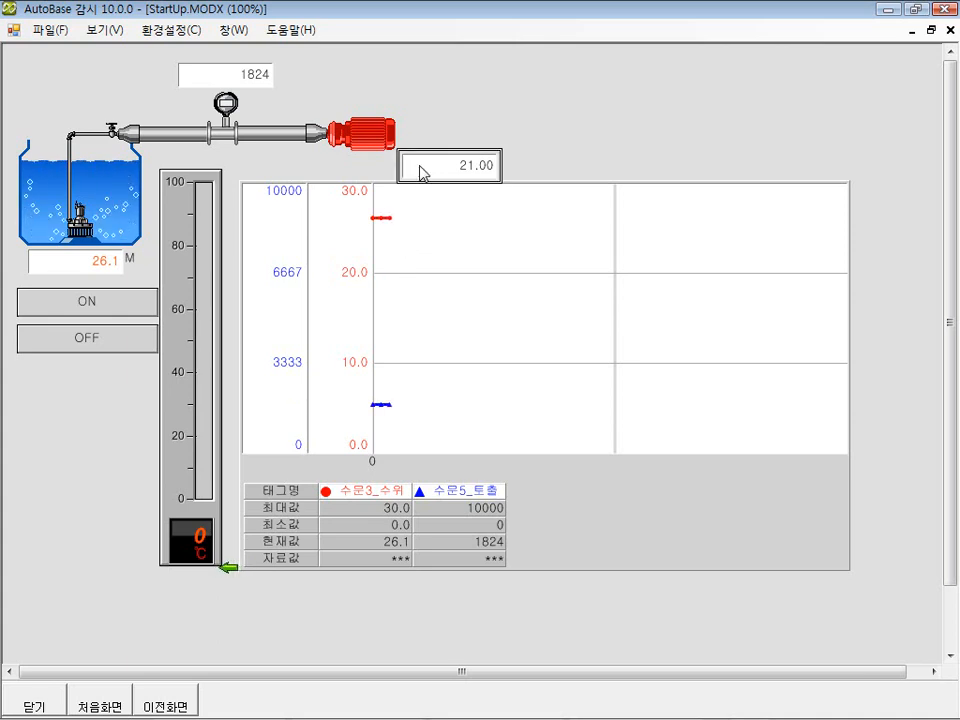
{"action": "key", "text": "alt+F4"}
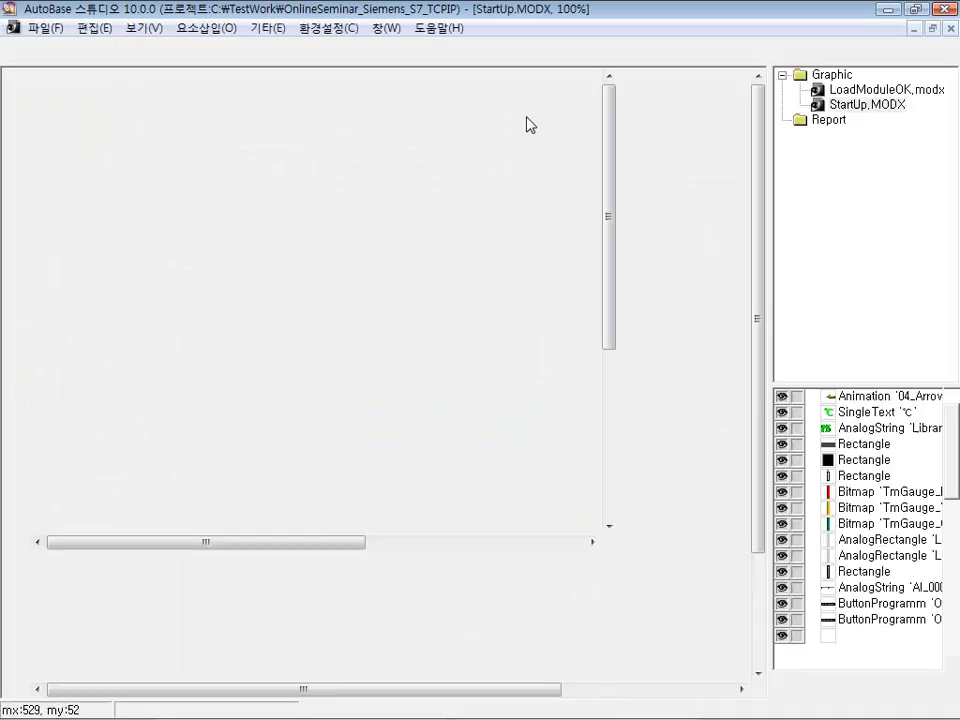
Set the green arrow's vertical slider tag change values (태그 변화 값) to 100 for 위쪽 and 0 for 아래쪽
{"action": "double_click", "coordinate": [257, 524]}
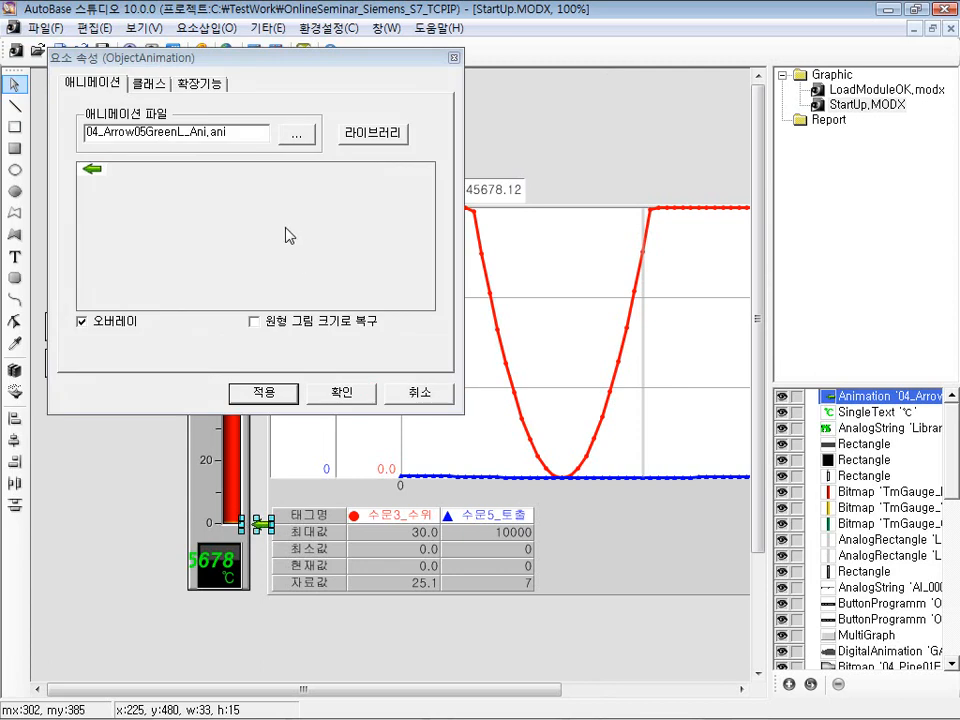
{"action": "left_click", "coordinate": [218, 86]}
{"action": "left_click", "coordinate": [148, 336]}
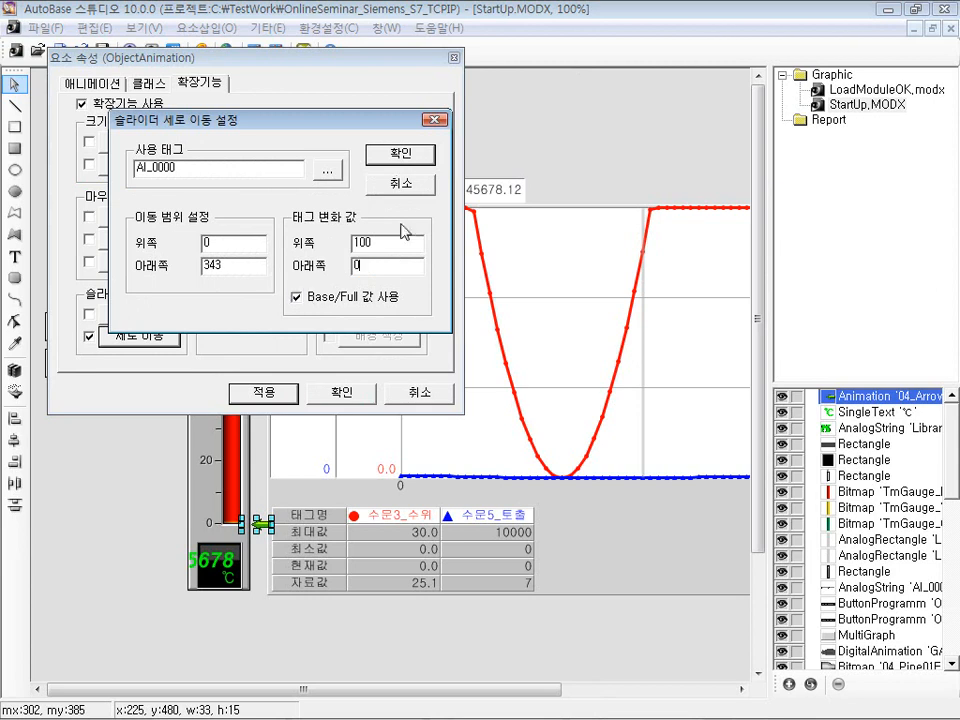
{"action": "left_click", "coordinate": [405, 160]}
{"action": "left_click", "coordinate": [262, 391]}
{"action": "left_click", "coordinate": [340, 396]}
{"action": "left_click", "coordinate": [461, 124]}
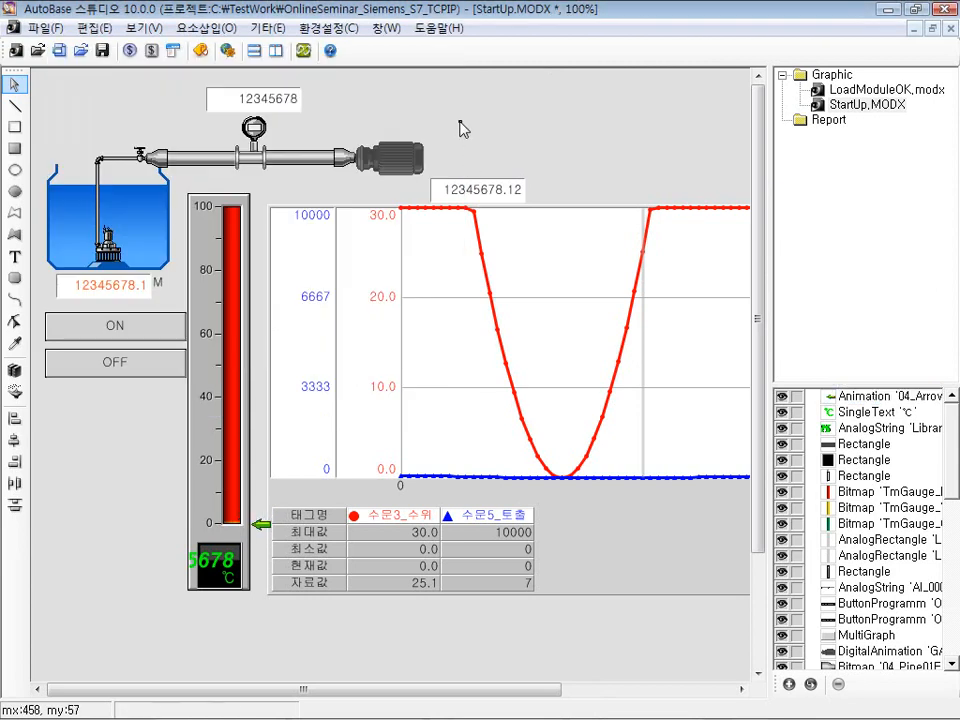
Save and run StartUp.MODX, test the arrow with AI_0000 at 70 and 7, and return to the studio
{"action": "left_click", "coordinate": [305, 52]}
{"action": "left_click", "coordinate": [472, 422]}
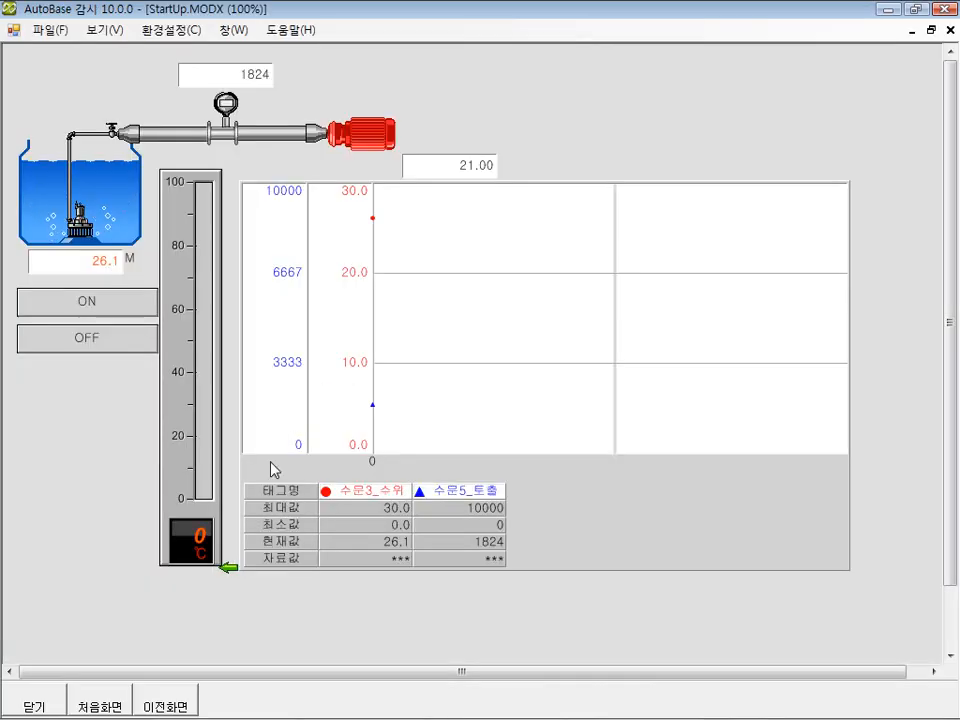
{"action": "left_click", "coordinate": [441, 169]}
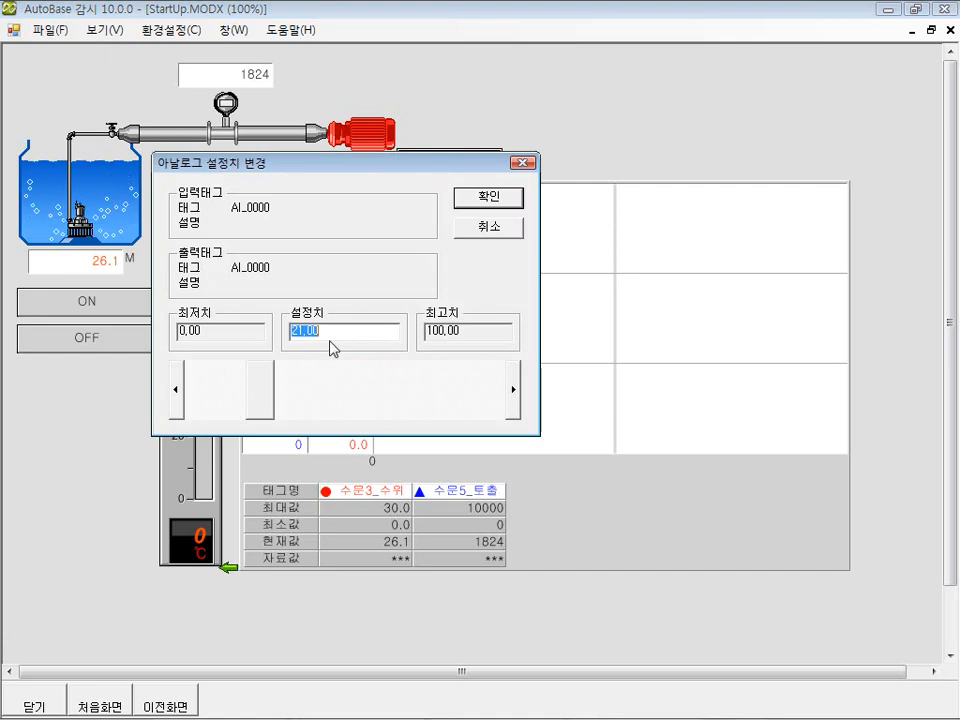
{"action": "left_click_drag", "start_coordinate": [268, 386], "coordinate": [416, 392]}
{"action": "left_click", "coordinate": [486, 199]}
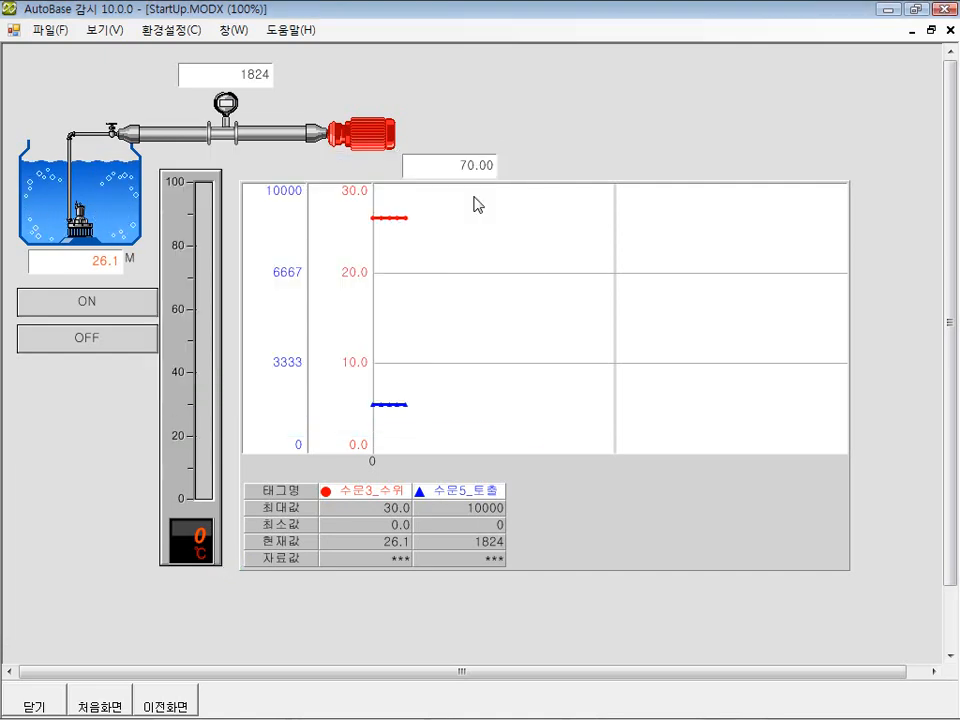
{"action": "left_click", "coordinate": [446, 174]}
{"action": "left_click_drag", "start_coordinate": [426, 400], "coordinate": [242, 396]}
{"action": "left_click", "coordinate": [506, 219]}
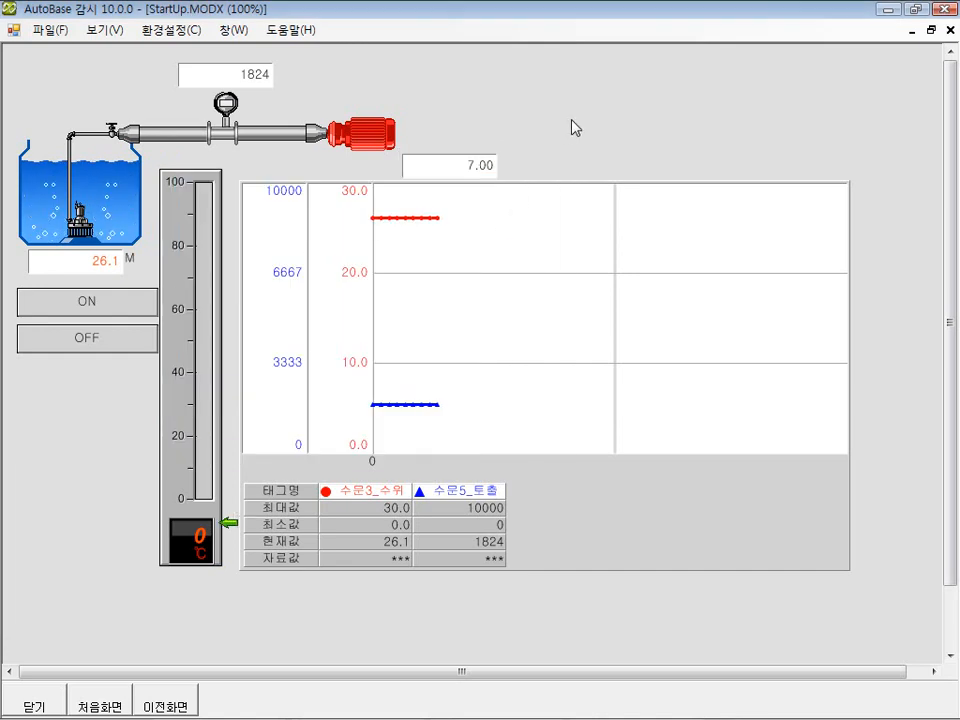
{"action": "key", "text": "alt+Tab"}
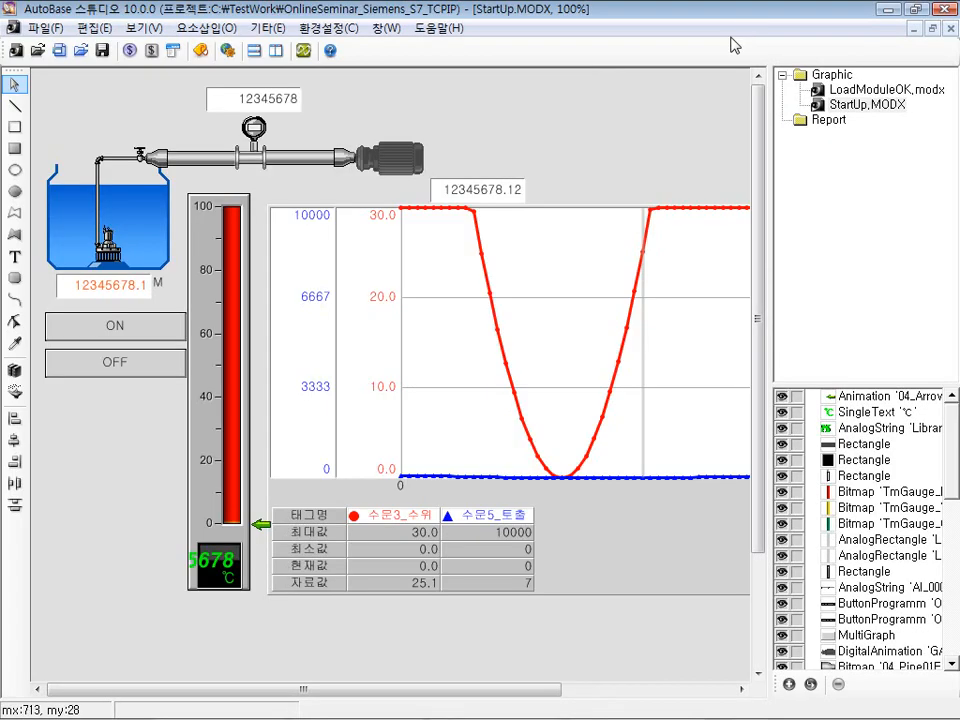
Move the green arrow up beside the gauge's 100 mark
{"action": "left_click", "coordinate": [251, 516]}
{"action": "left_click_drag", "start_coordinate": [264, 528], "coordinate": [264, 215]}
{"action": "left_click", "coordinate": [567, 147]}
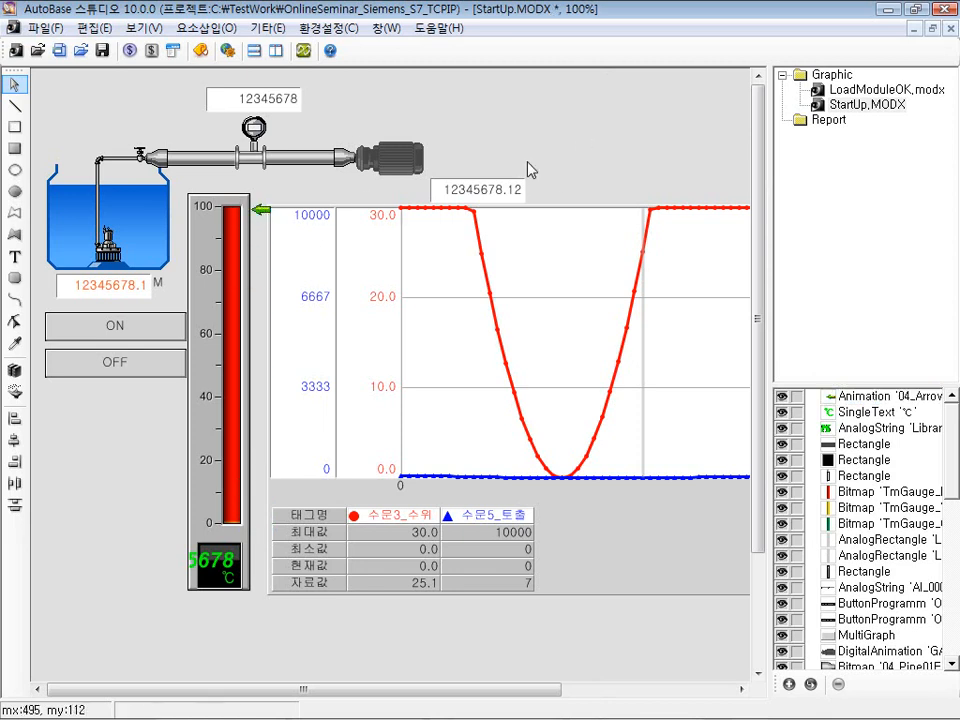
Save and run StartUp.MODX, set AI_0000 to 0 to test the arrow's new position, and return to the studio
{"action": "left_click", "coordinate": [304, 52]}
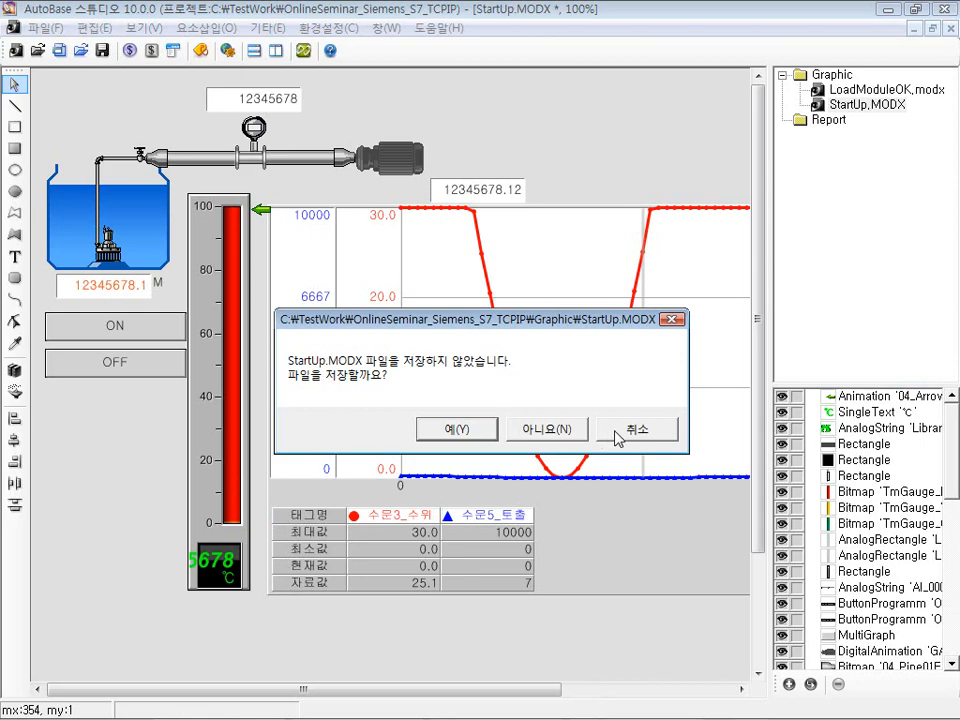
{"action": "left_click", "coordinate": [476, 431]}
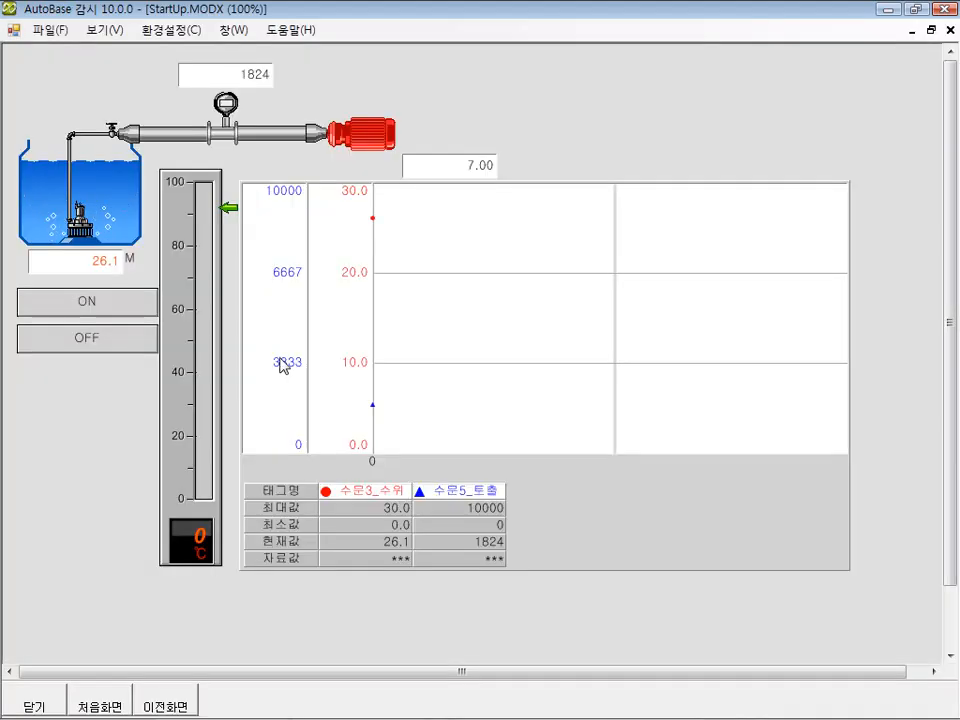
{"action": "left_click", "coordinate": [452, 166]}
{"action": "left_click_drag", "start_coordinate": [153, 331], "coordinate": [143, 308]}
{"action": "left_click", "coordinate": [437, 133]}
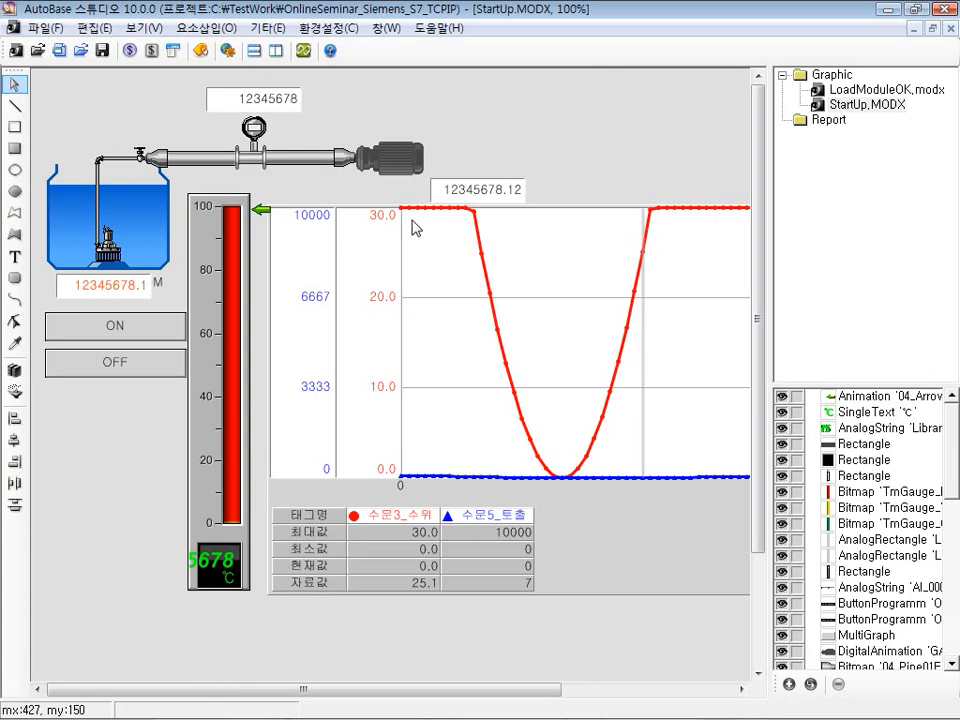
Set the green arrow's vertical slider tag change values to 0 for 위쪽 and 100 for 아래쪽
{"action": "double_click", "coordinate": [262, 210]}
{"action": "left_click", "coordinate": [213, 86]}
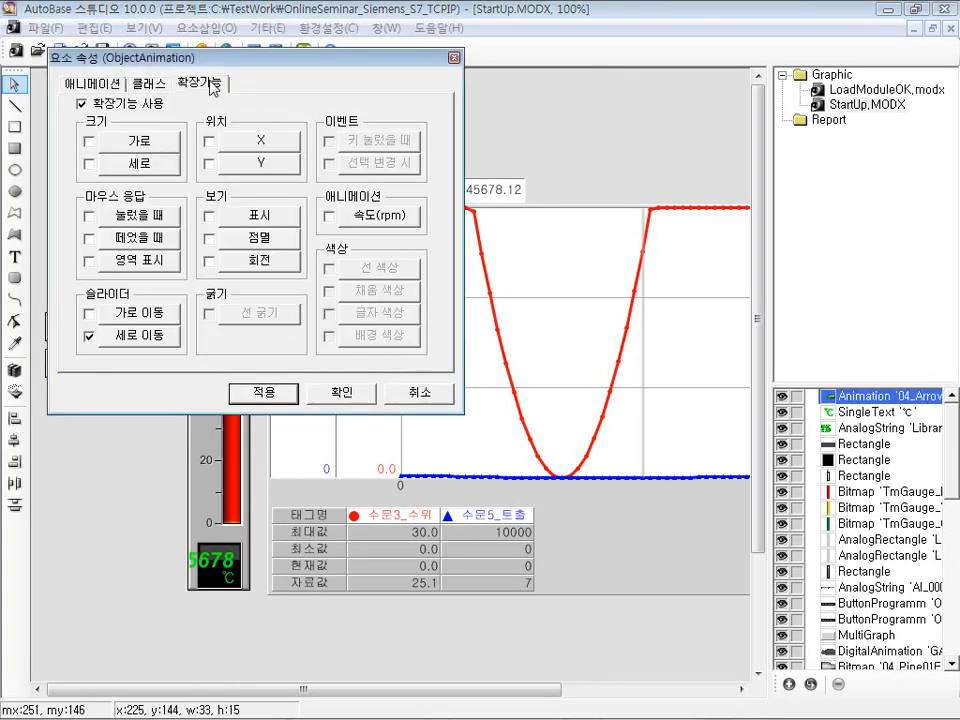
{"action": "left_click", "coordinate": [141, 342]}
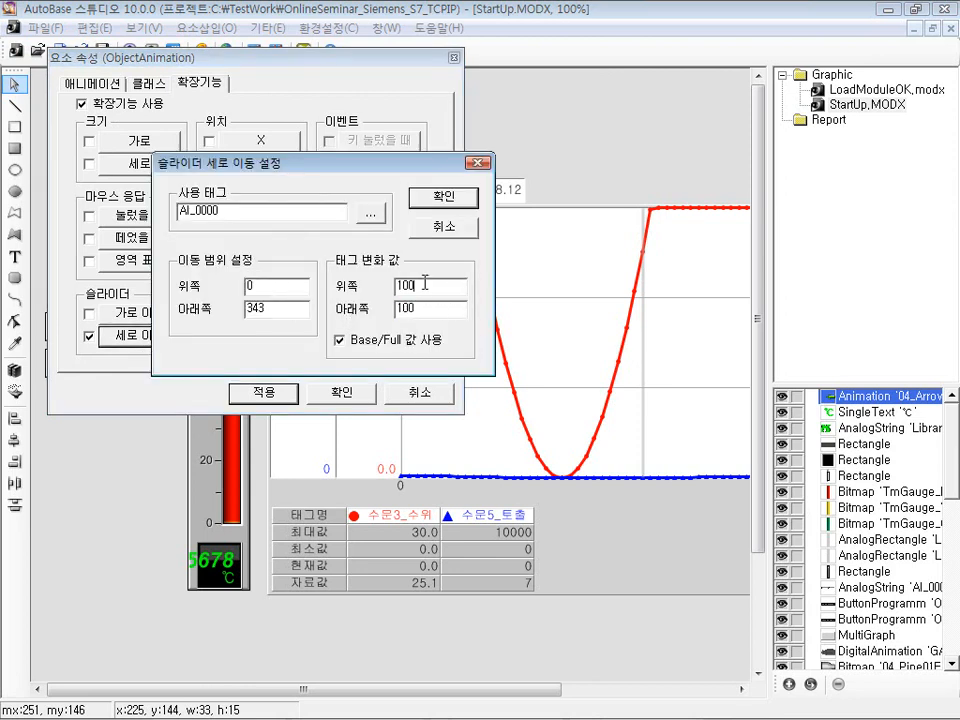
{"action": "left_click", "coordinate": [443, 196]}
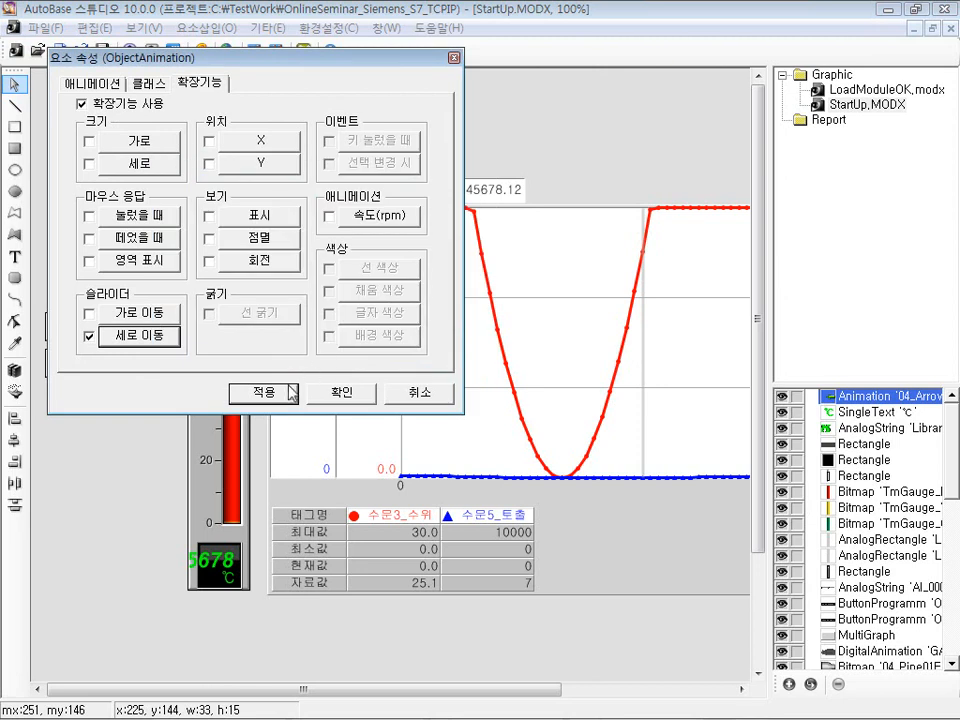
{"action": "left_click", "coordinate": [263, 392]}
{"action": "left_click", "coordinate": [342, 392]}
Save and run StartUp.MODX, test the arrow with AI_0000 at 35 and at a higher value, and return to the studio
{"action": "left_click", "coordinate": [302, 50]}
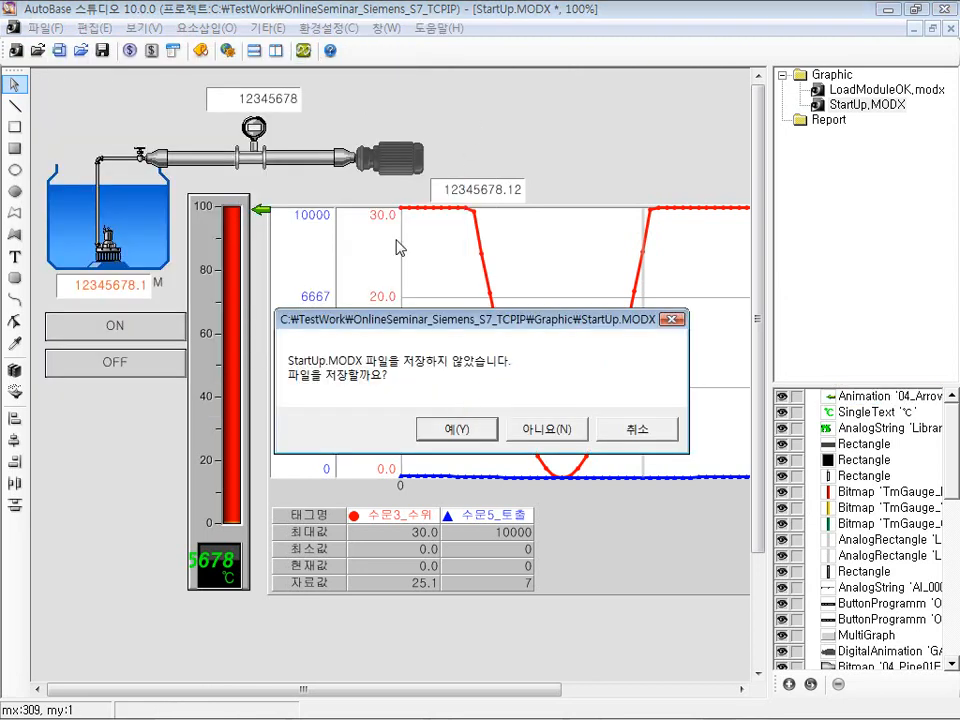
{"action": "left_click", "coordinate": [461, 429]}
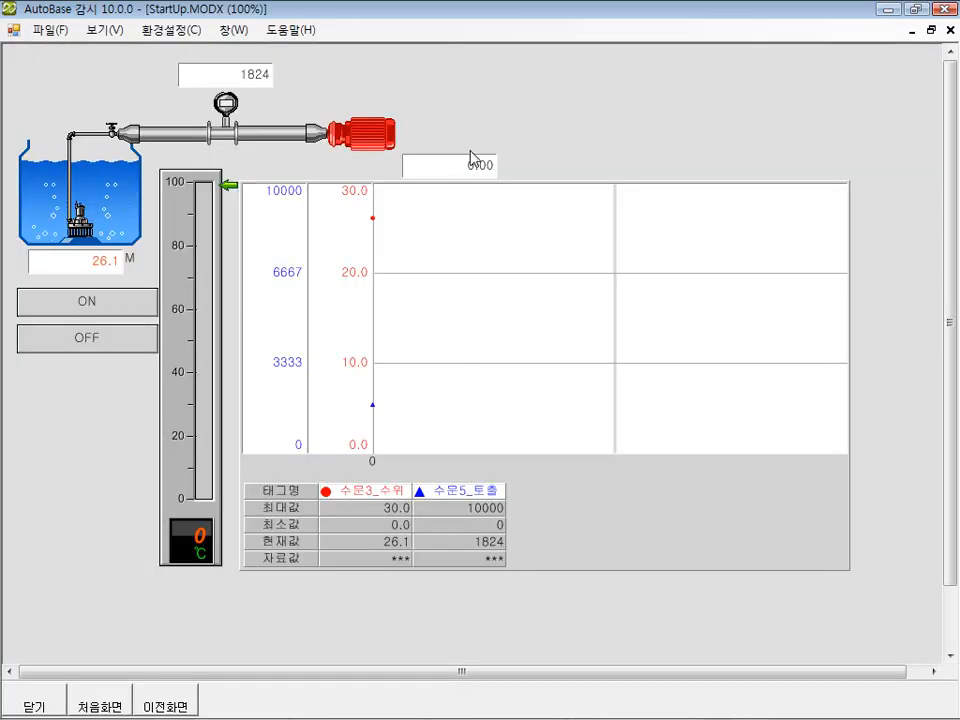
{"action": "left_click", "coordinate": [467, 167]}
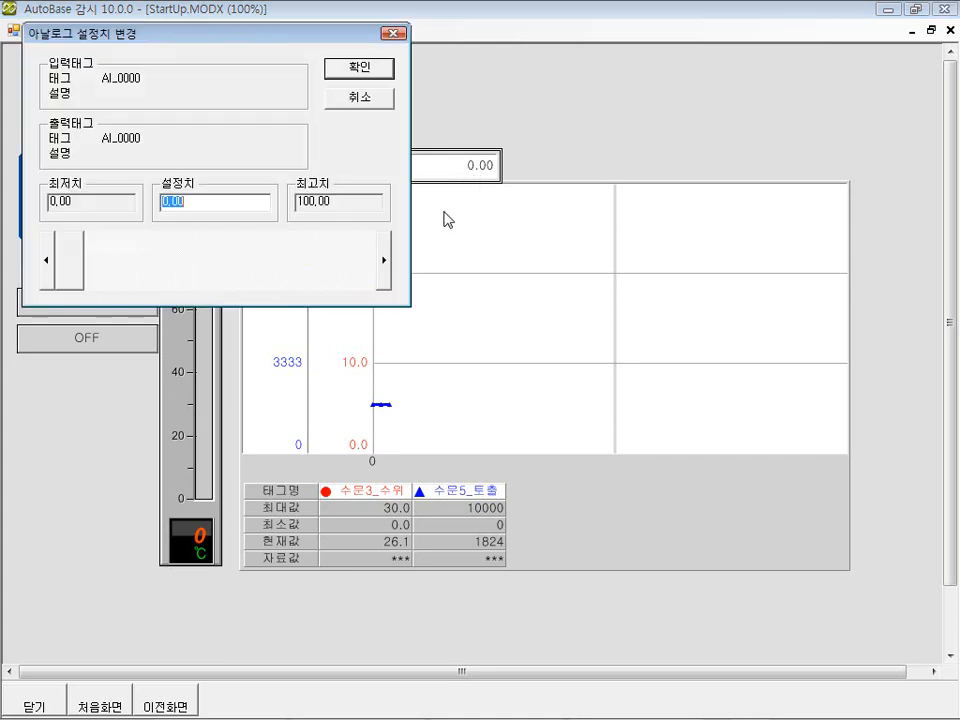
{"action": "left_click_drag", "start_coordinate": [71, 272], "coordinate": [181, 274]}
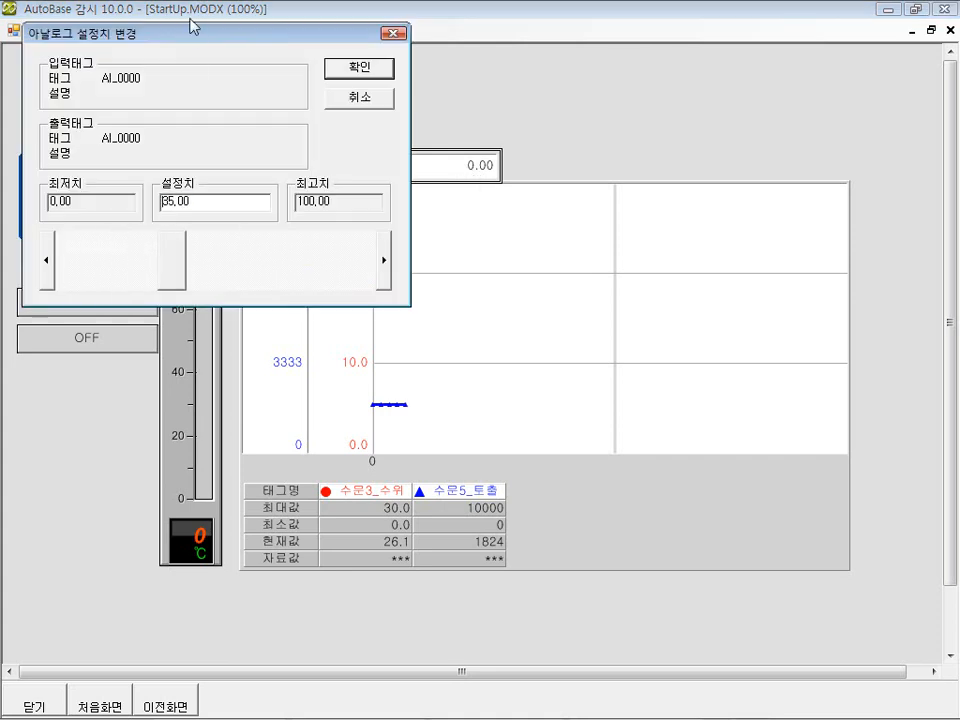
{"action": "left_click_drag", "start_coordinate": [193, 26], "coordinate": [441, 268]}
{"action": "left_click", "coordinate": [621, 304]}
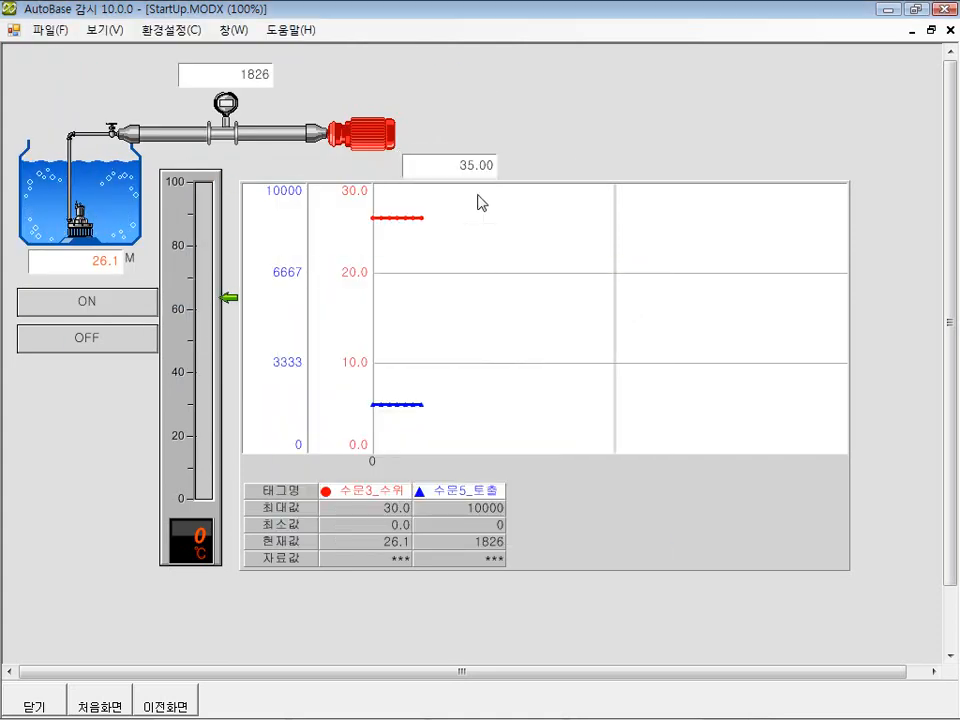
{"action": "left_click", "coordinate": [460, 167]}
{"action": "left_click_drag", "start_coordinate": [195, 285], "coordinate": [280, 281]}
{"action": "left_click", "coordinate": [377, 97]}
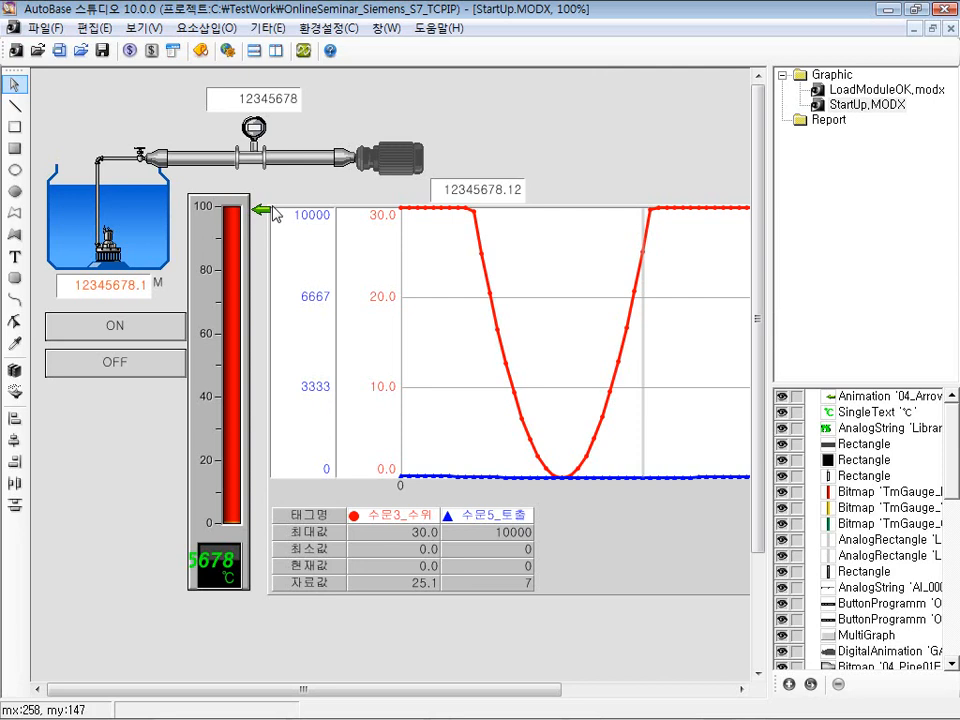
Set the green arrow's vertical slider tag change values to 100 for 위쪽 and 0 for 아래쪽
{"action": "left_click", "coordinate": [264, 206]}
{"action": "double_click", "coordinate": [264, 208]}
{"action": "left_click", "coordinate": [226, 82]}
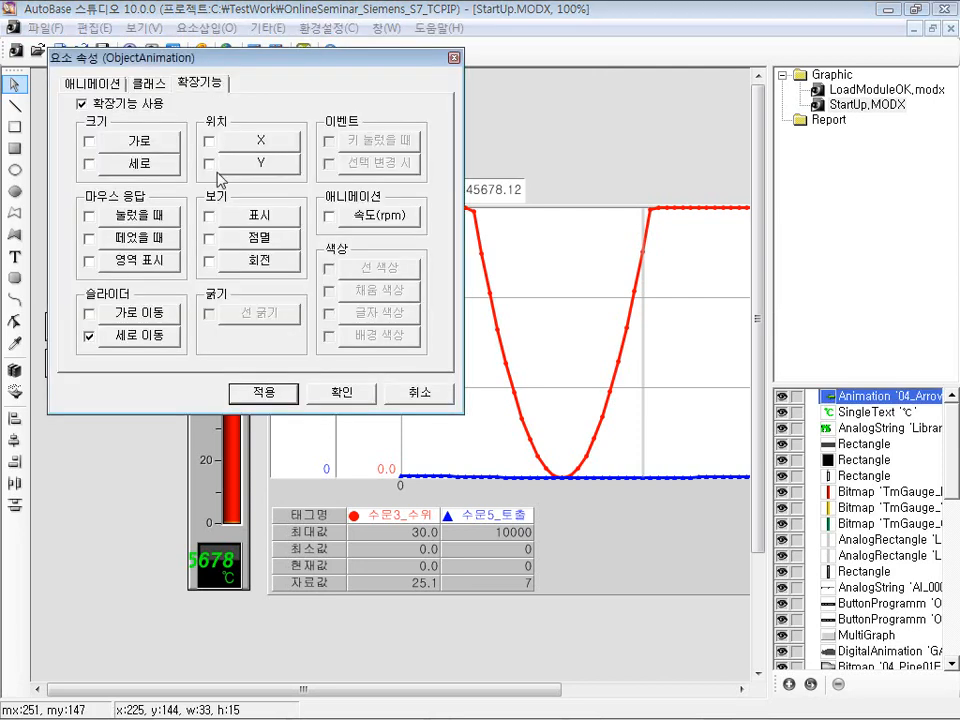
{"action": "left_click", "coordinate": [156, 333]}
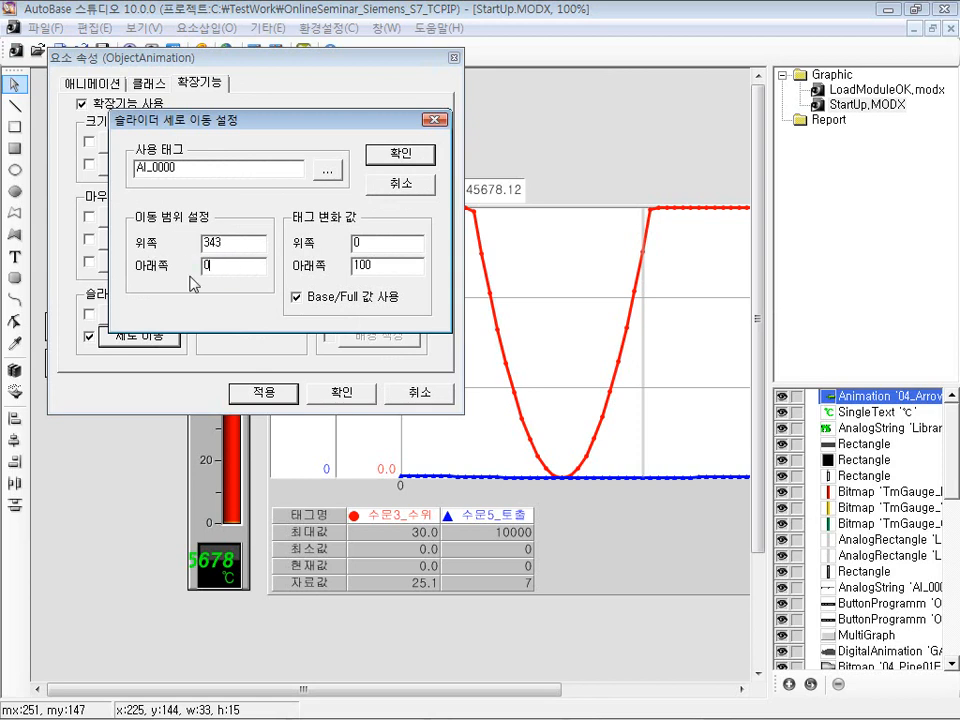
{"action": "mouse_move", "coordinate": [277, 125]}
{"action": "left_mouse_down"}
{"action": "mouse_move", "coordinate": [315, 213]}
{"action": "mouse_move", "coordinate": [259, 130]}
{"action": "left_mouse_up"}
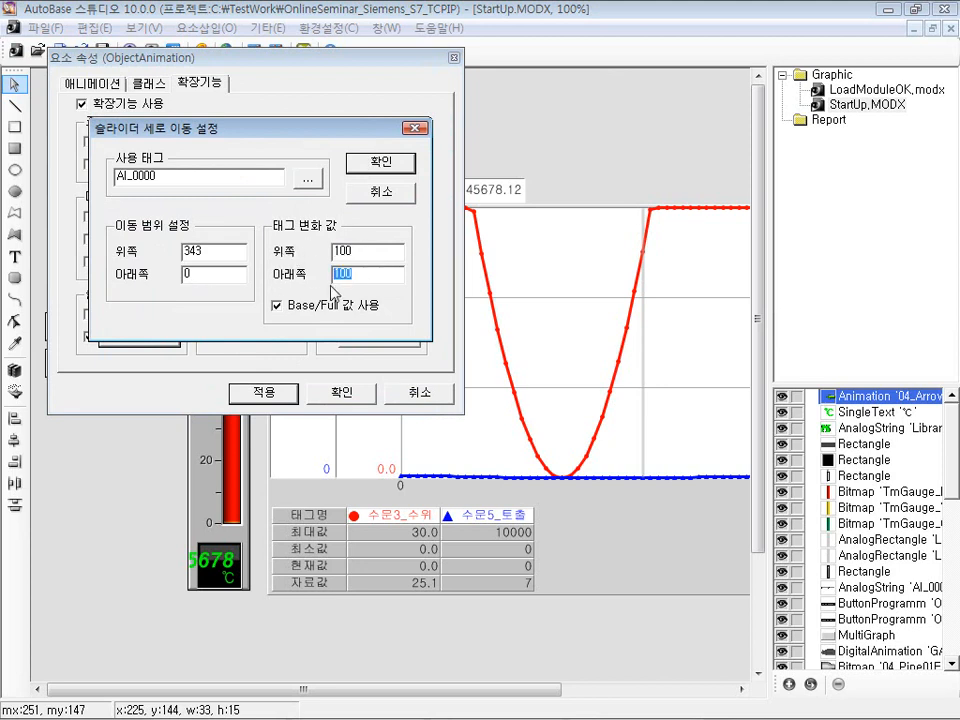
{"action": "left_click", "coordinate": [381, 170]}
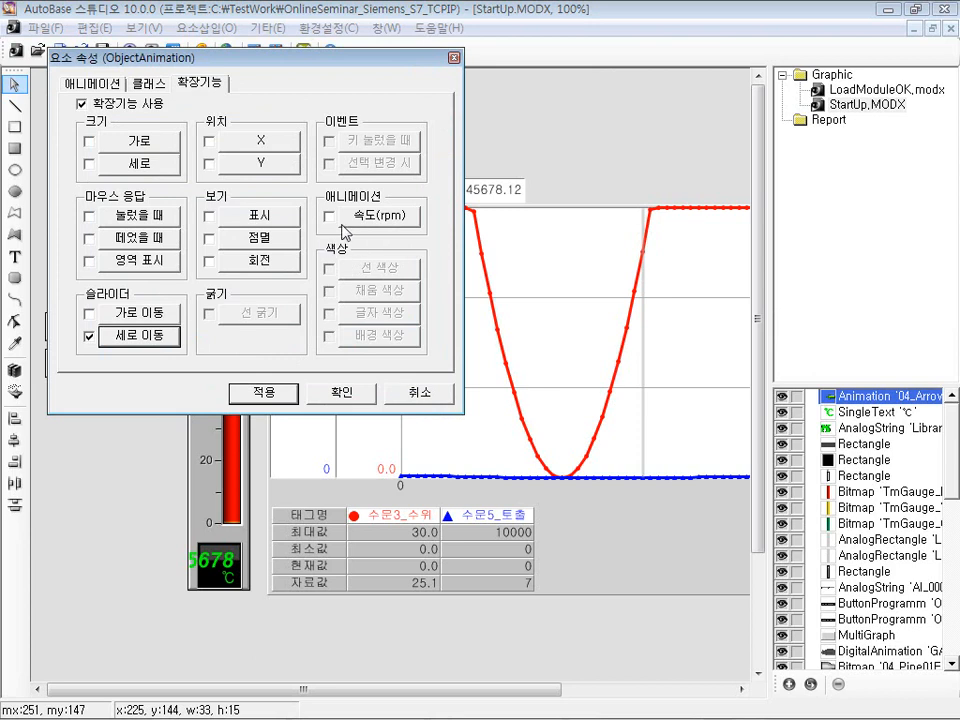
{"action": "left_click", "coordinate": [170, 334]}
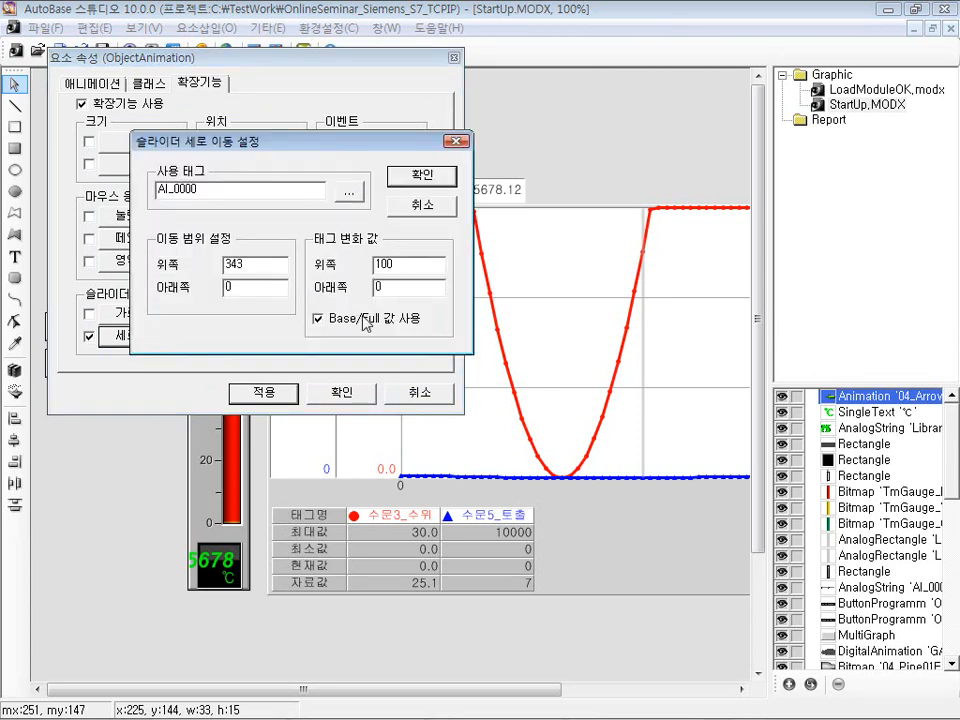
{"action": "left_click", "coordinate": [407, 204]}
{"action": "left_click", "coordinate": [340, 392]}
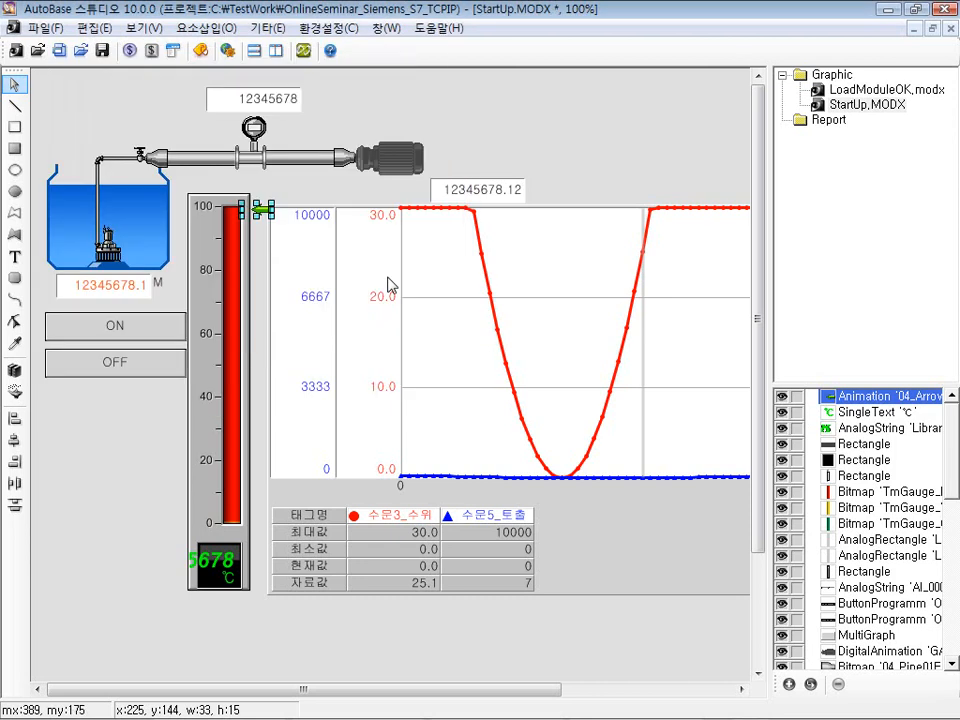
Save and run StartUp.MODX to check where the green arrow sits, and return to the studio
{"action": "left_click", "coordinate": [302, 51]}
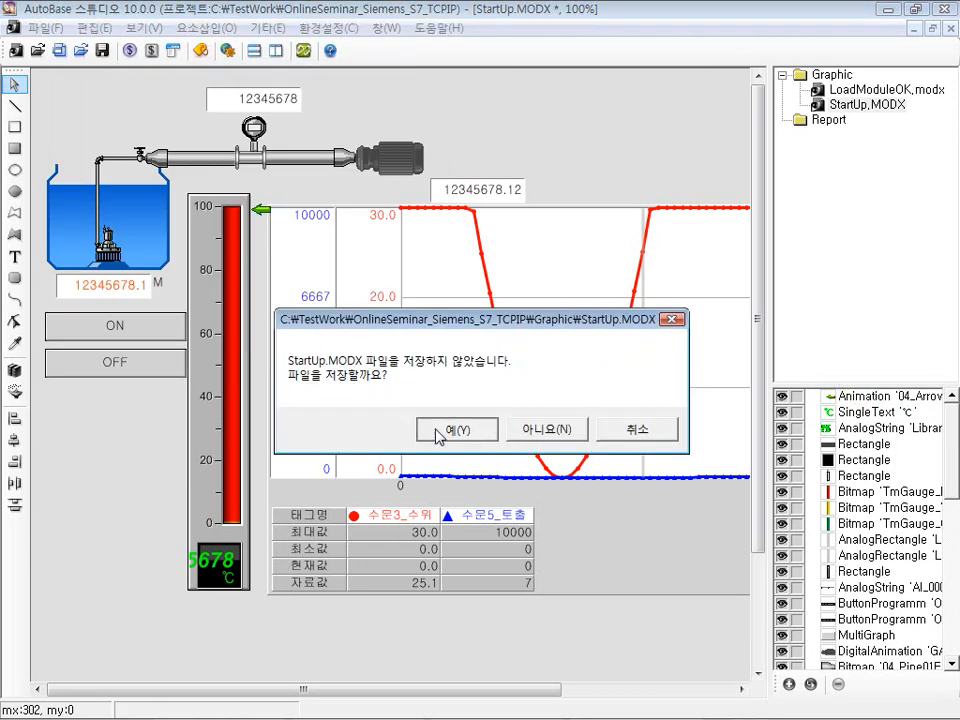
{"action": "left_click", "coordinate": [437, 431]}
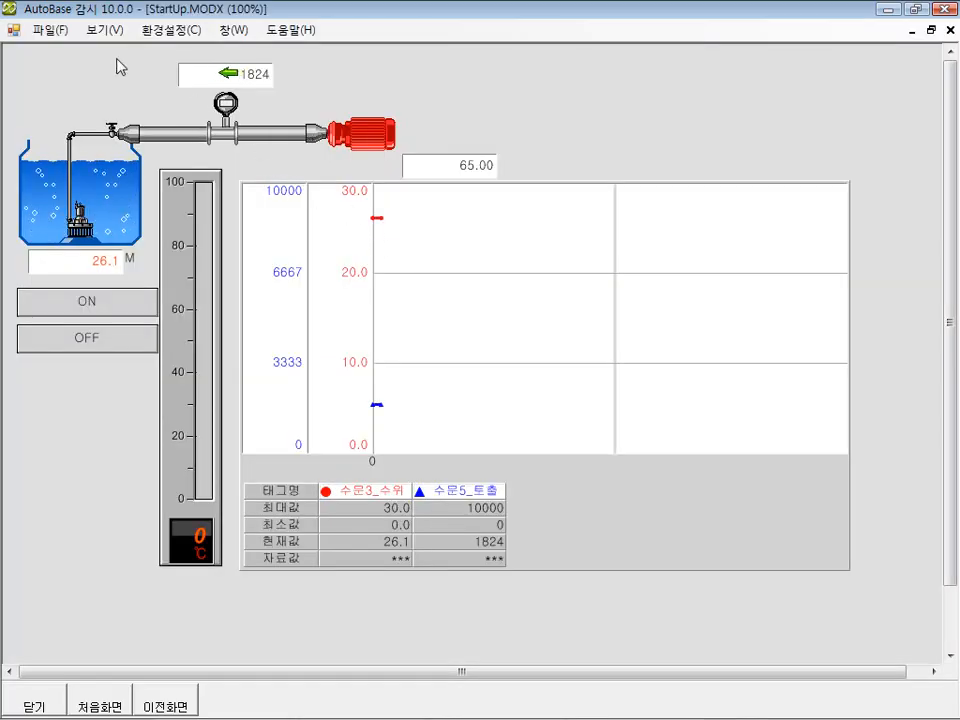
{"action": "left_click", "coordinate": [52, 30]}
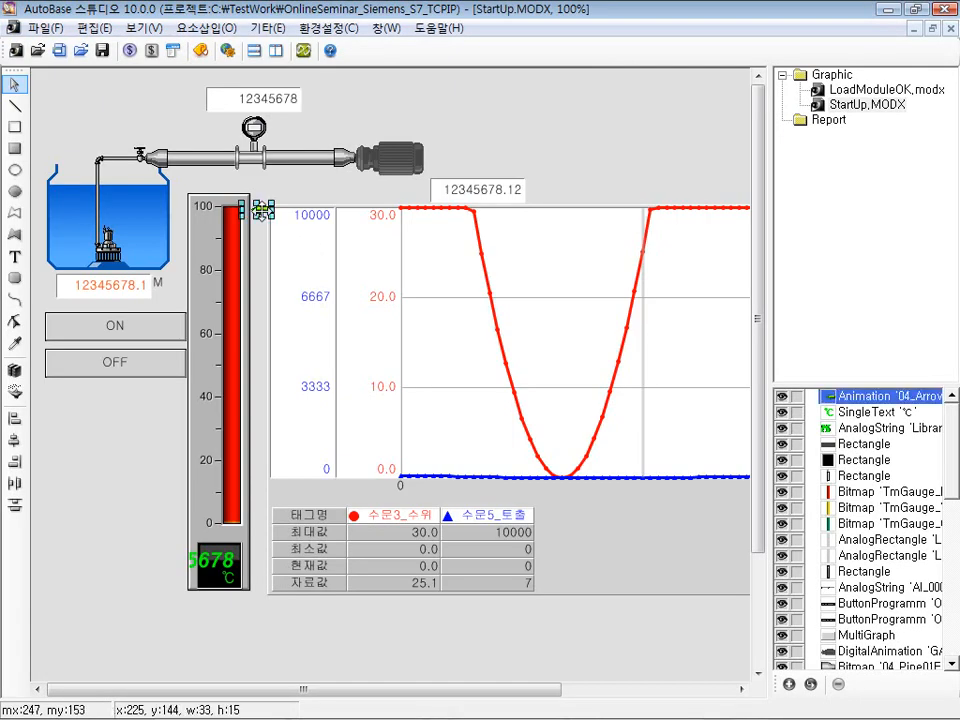
Move the green arrow down beside the gauge's 0 mark and review its vertical slider settings
{"action": "left_click_drag", "start_coordinate": [262, 209], "coordinate": [262, 525]}
{"action": "left_click", "coordinate": [432, 130]}
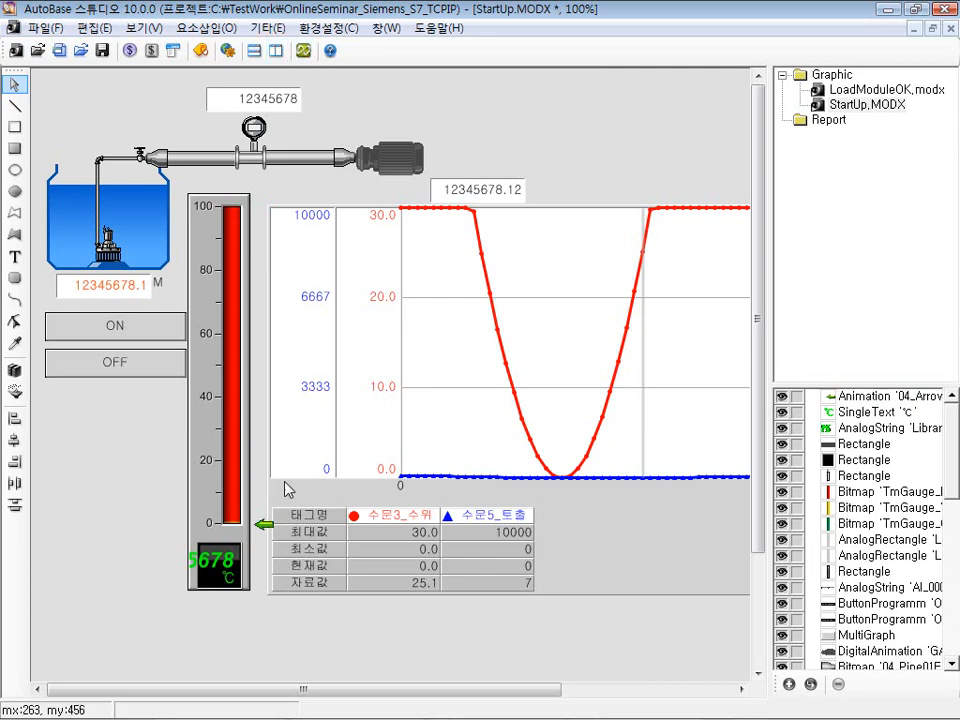
{"action": "left_click", "coordinate": [266, 528]}
{"action": "double_click", "coordinate": [268, 527]}
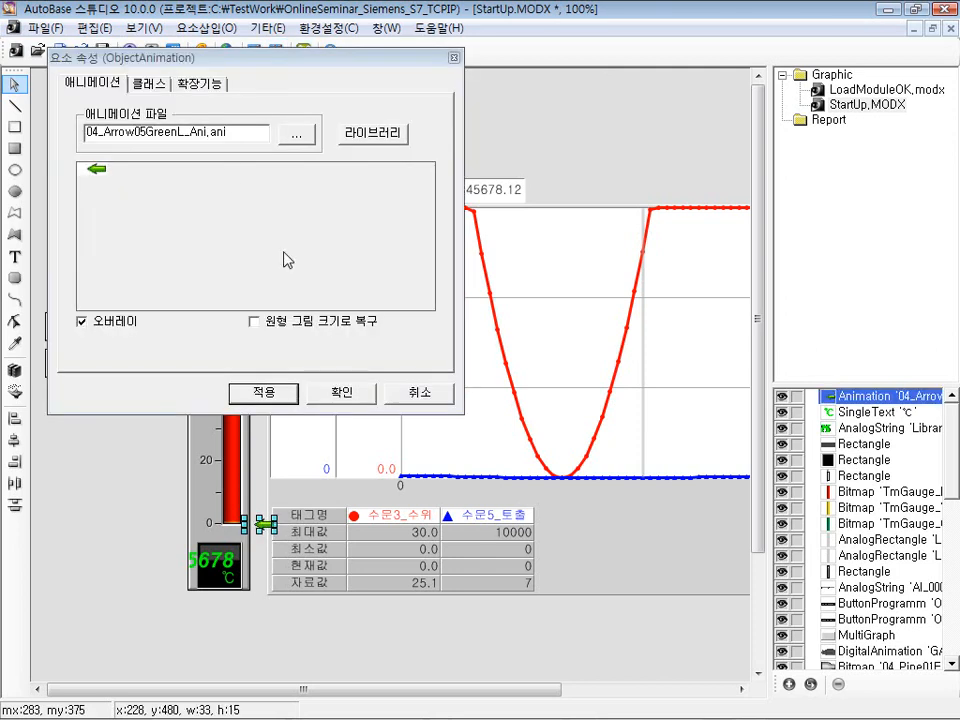
{"action": "left_click", "coordinate": [205, 84]}
{"action": "left_click", "coordinate": [148, 336]}
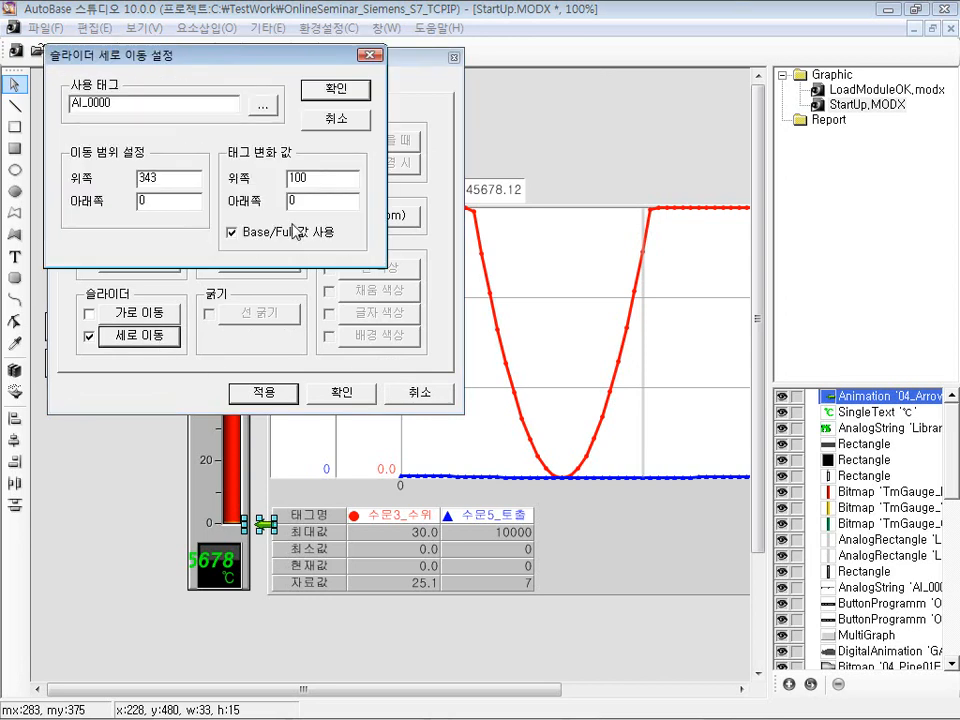
{"action": "left_click", "coordinate": [338, 120]}
{"action": "left_click", "coordinate": [315, 389]}
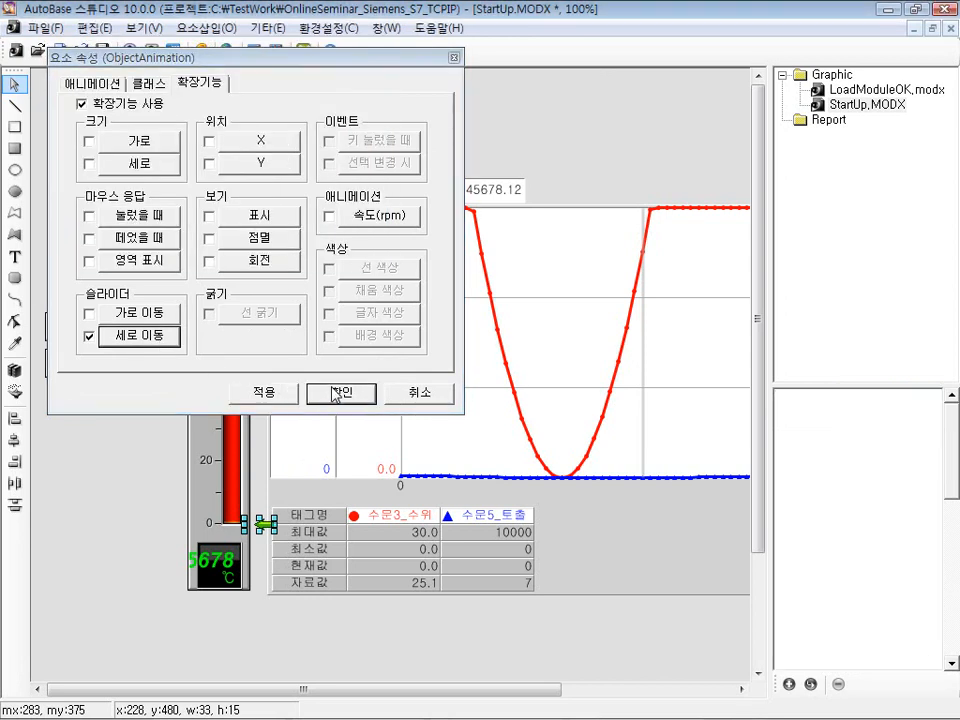
Save and run StartUp.MODX and set AI_0000 to 85 to test the arrow's movement
{"action": "left_click", "coordinate": [302, 50]}
{"action": "left_click", "coordinate": [448, 429]}
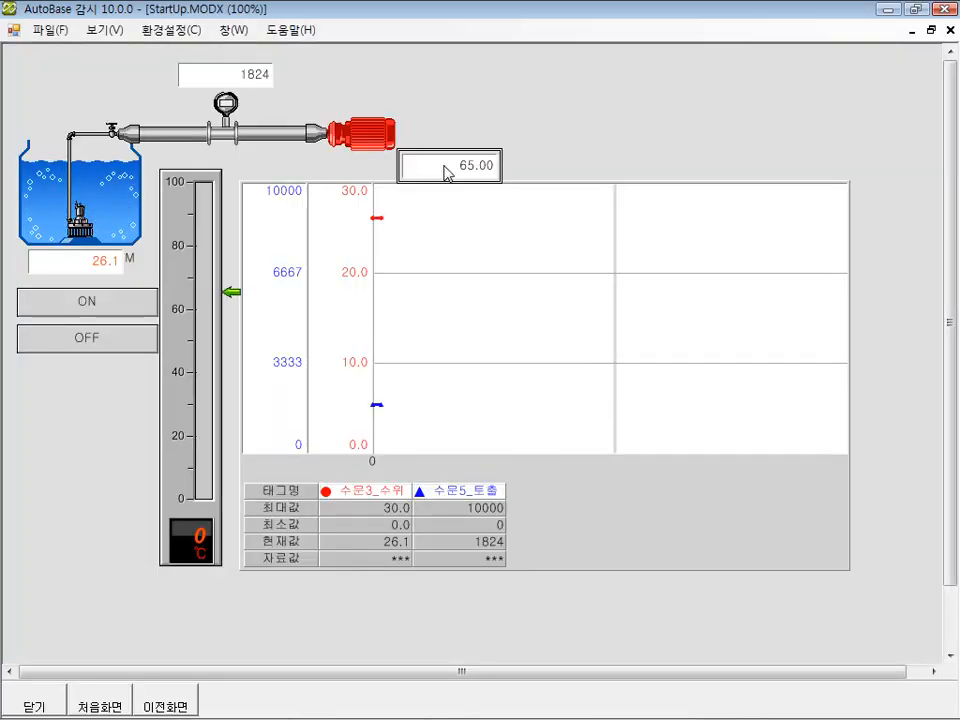
{"action": "left_click", "coordinate": [447, 172]}
{"action": "left_click_drag", "start_coordinate": [296, 107], "coordinate": [597, 351]}
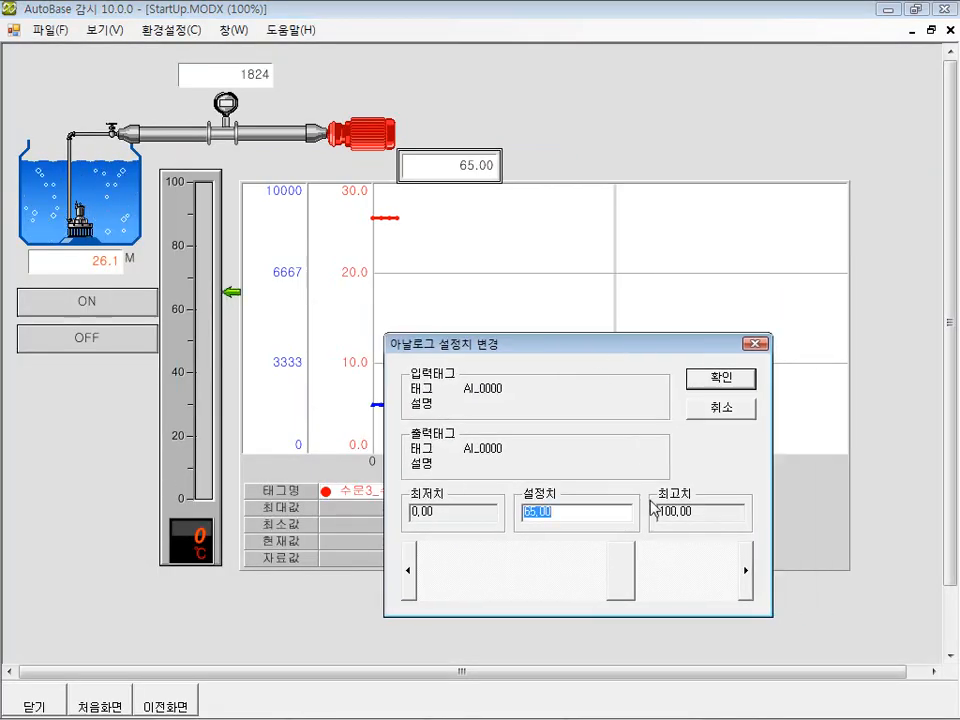
{"action": "left_click_drag", "start_coordinate": [624, 574], "coordinate": [686, 575]}
{"action": "left_click", "coordinate": [705, 385]}
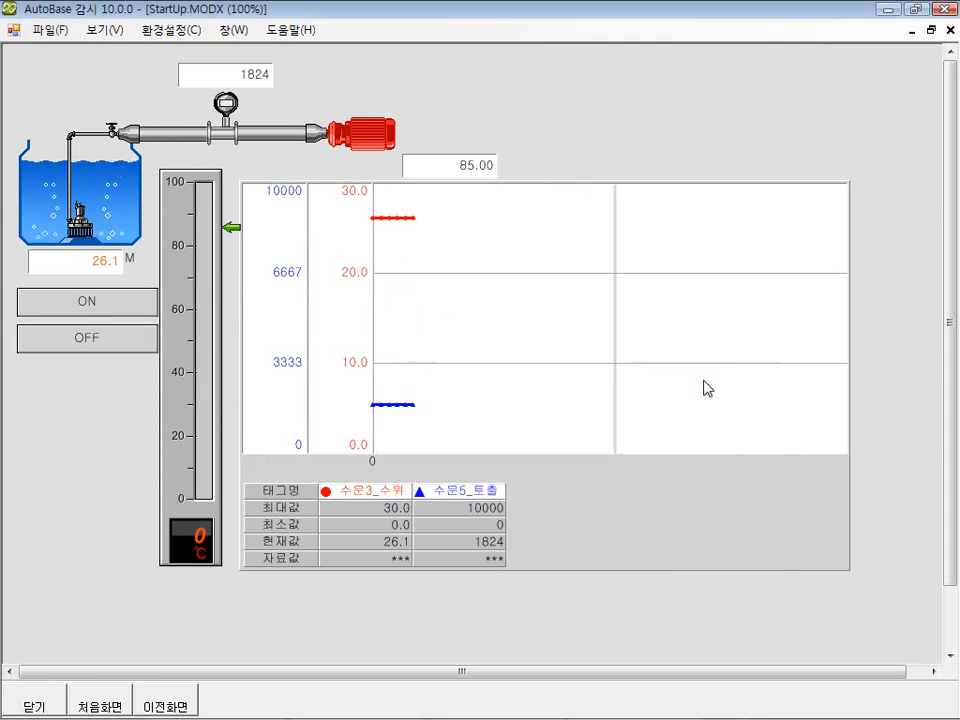
Set AI_0000 to 2, slide the arrow up to the gauge's 20 mark, and return to the studio
{"action": "left_click", "coordinate": [489, 176]}
{"action": "left_click_drag", "start_coordinate": [410, 362], "coordinate": [170, 362]}
{"action": "left_click", "coordinate": [449, 165]}
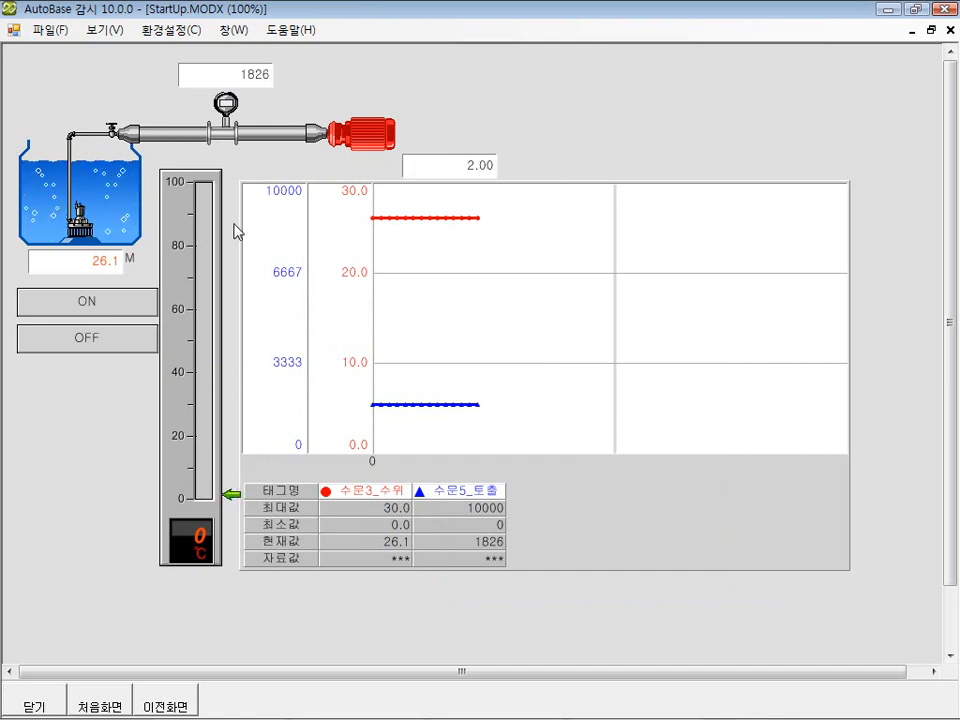
{"action": "left_click_drag", "start_coordinate": [236, 494], "coordinate": [236, 437]}
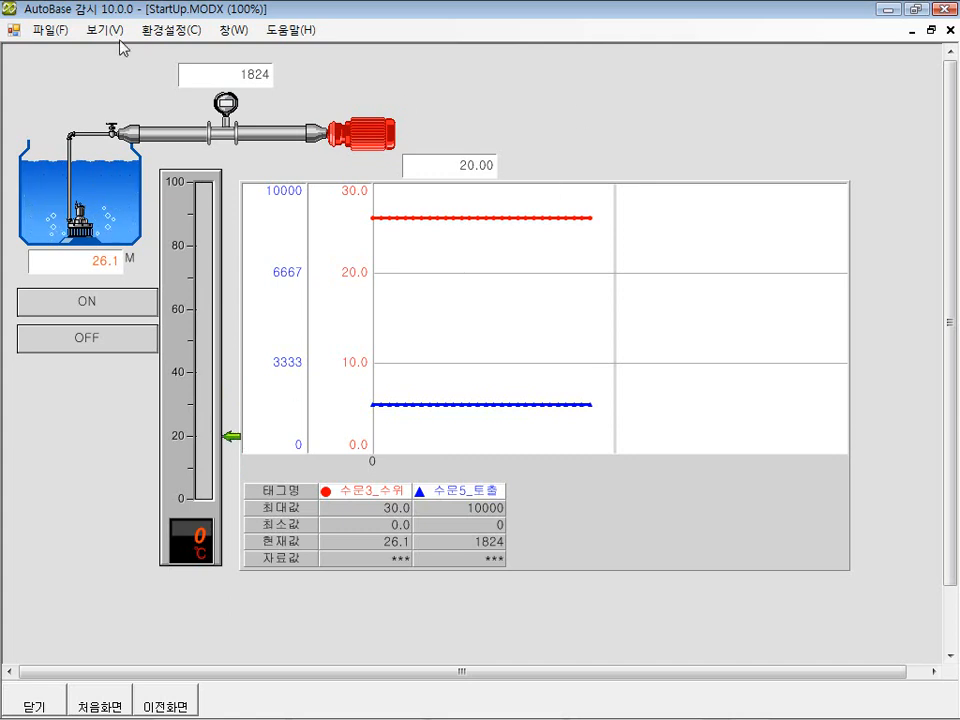
{"action": "left_click", "coordinate": [50, 29]}
{"action": "left_click", "coordinate": [96, 211]}
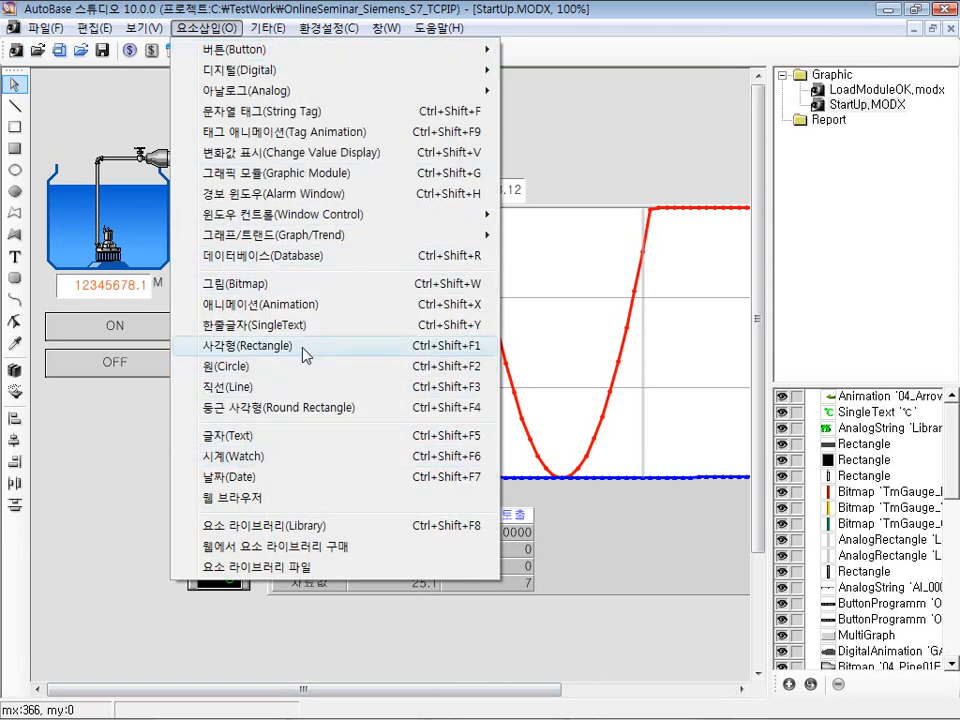
Draw a nearly horizontal line about 187 px wide just beneath the pipe and straighten it by adjusting its end point
{"action": "left_click", "coordinate": [291, 393]}
{"action": "left_click_drag", "start_coordinate": [176, 159], "coordinate": [333, 164]}
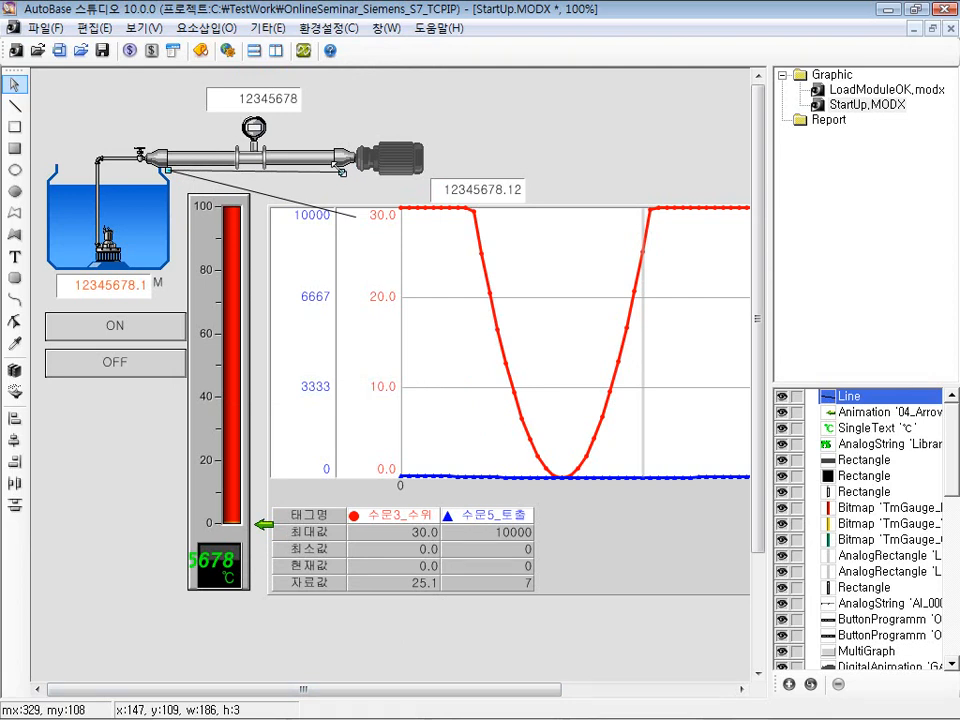
{"action": "left_click", "coordinate": [375, 187]}
{"action": "left_click", "coordinate": [325, 173]}
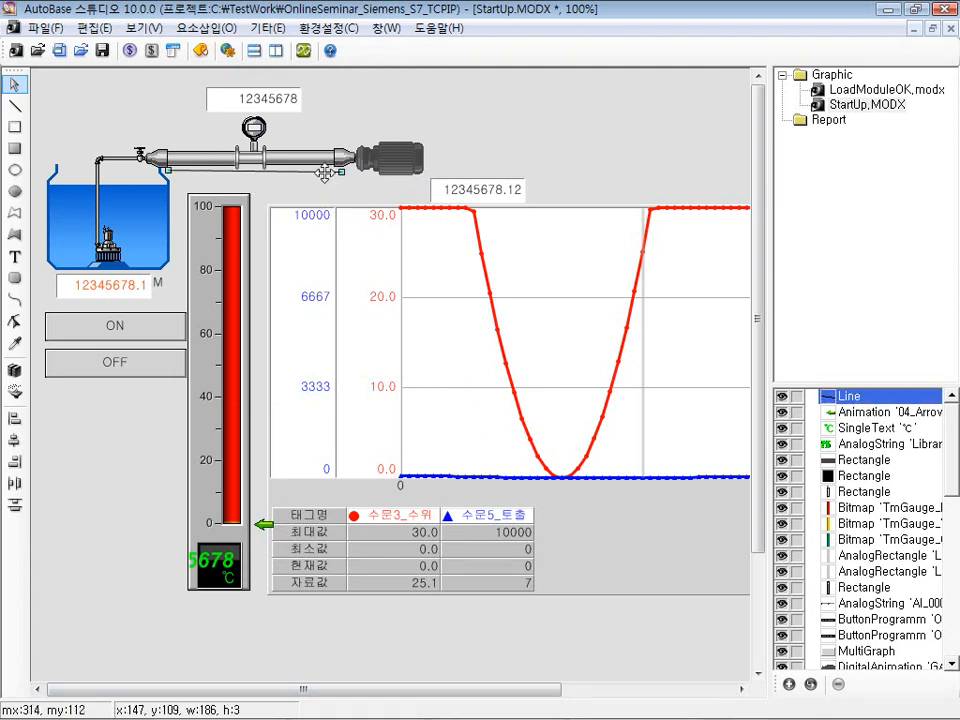
{"action": "mouse_move", "coordinate": [343, 171]}
{"action": "left_mouse_down"}
{"action": "mouse_move", "coordinate": [343, 156]}
{"action": "mouse_move", "coordinate": [343, 176]}
{"action": "mouse_move", "coordinate": [339, 168]}
{"action": "left_mouse_up"}
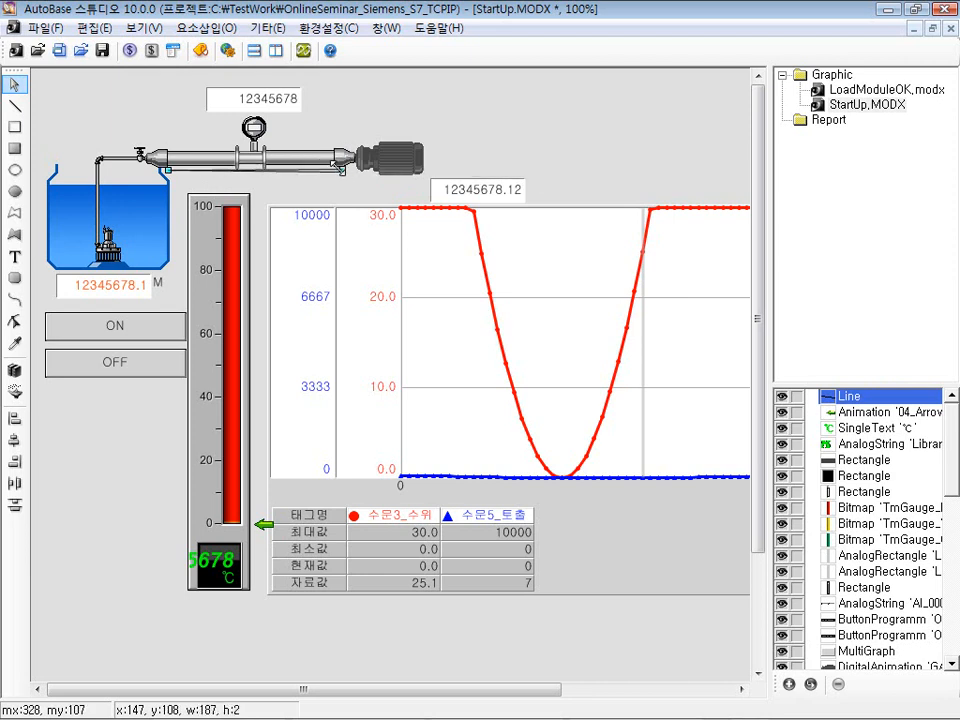
{"action": "left_click", "coordinate": [326, 168]}
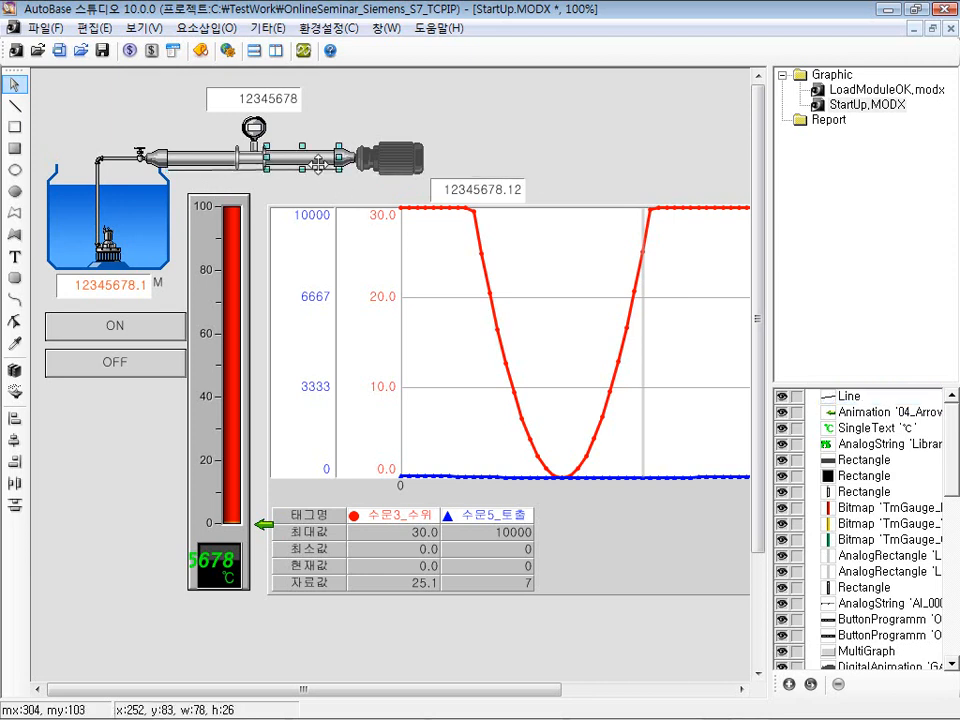
Open the properties of the line beneath the pipe and enable its extended functions
{"action": "left_click", "coordinate": [303, 172]}
{"action": "double_click", "coordinate": [303, 172]}
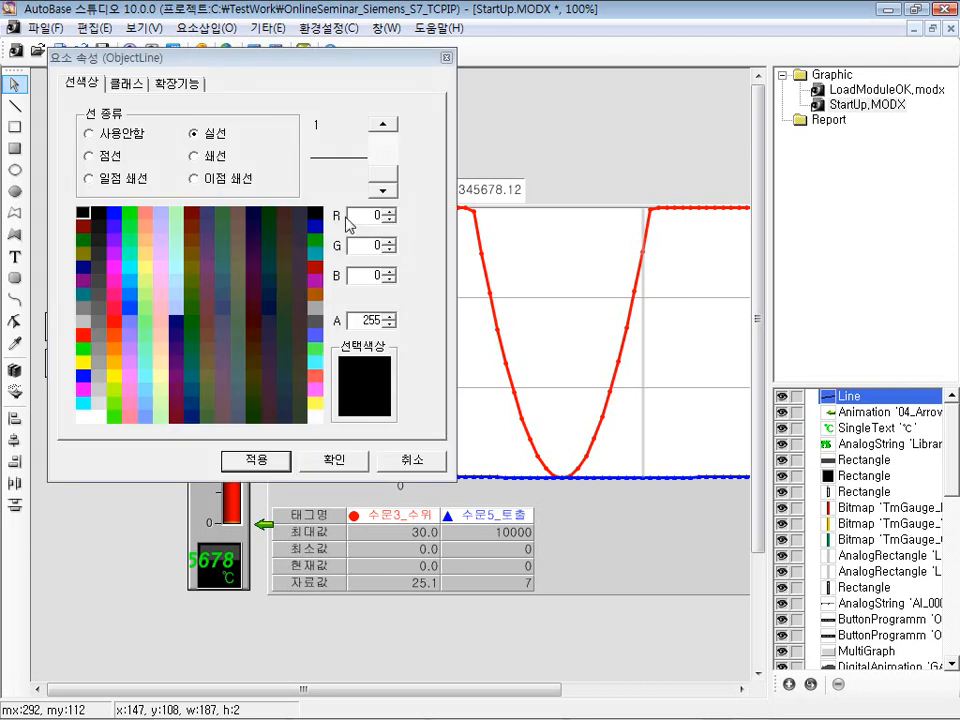
{"action": "left_click_drag", "start_coordinate": [170, 62], "coordinate": [324, 194]}
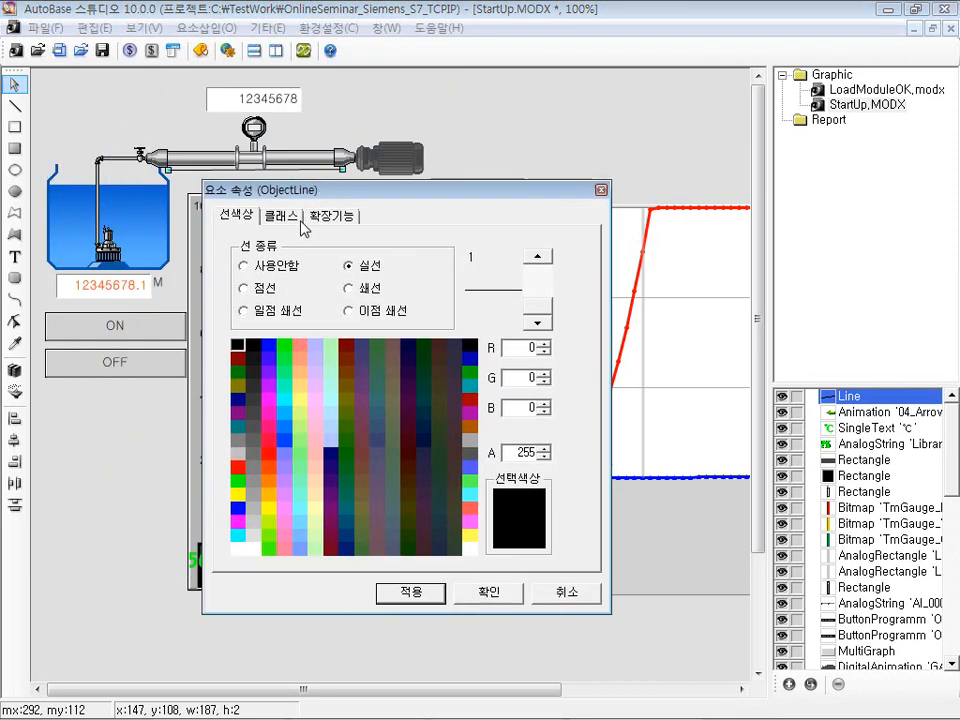
{"action": "left_click", "coordinate": [282, 216]}
{"action": "left_click", "coordinate": [332, 216]}
{"action": "left_click", "coordinate": [236, 236]}
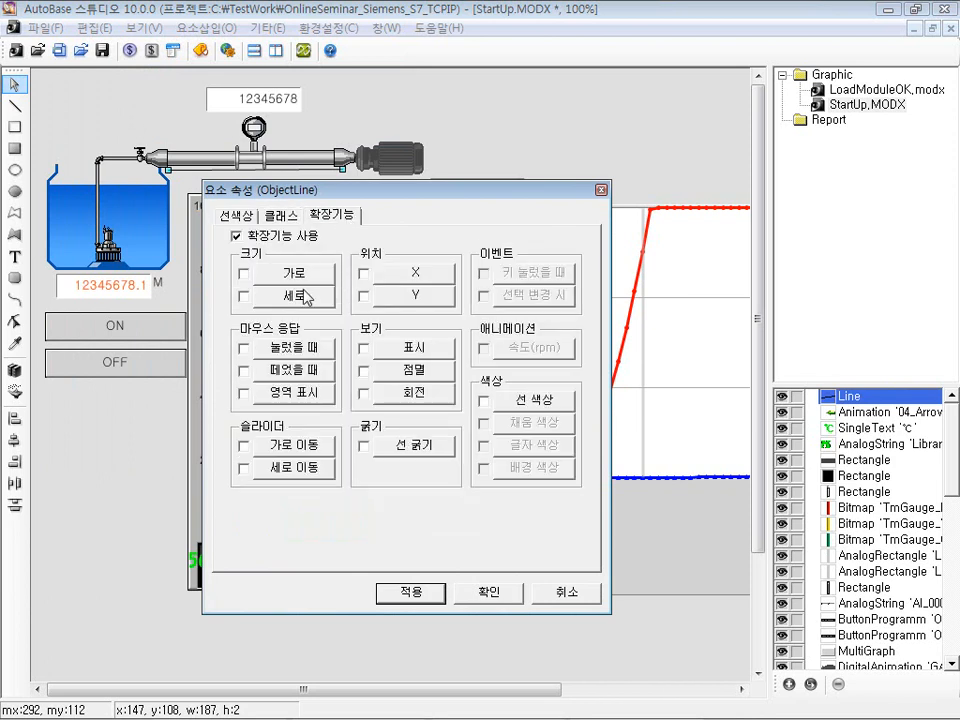
Link the line's thickness function (선 굵기) to the tag AI_0000 and apply it
{"action": "left_click", "coordinate": [445, 445]}
{"action": "left_click", "coordinate": [509, 320]}
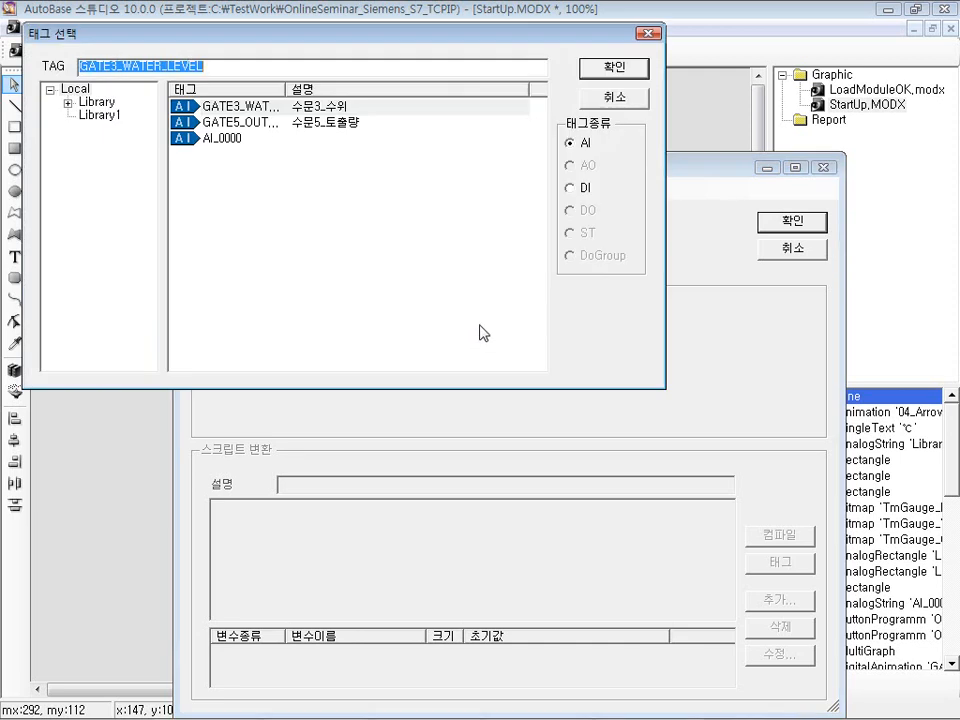
{"action": "left_click", "coordinate": [293, 139]}
{"action": "double_click", "coordinate": [295, 141]}
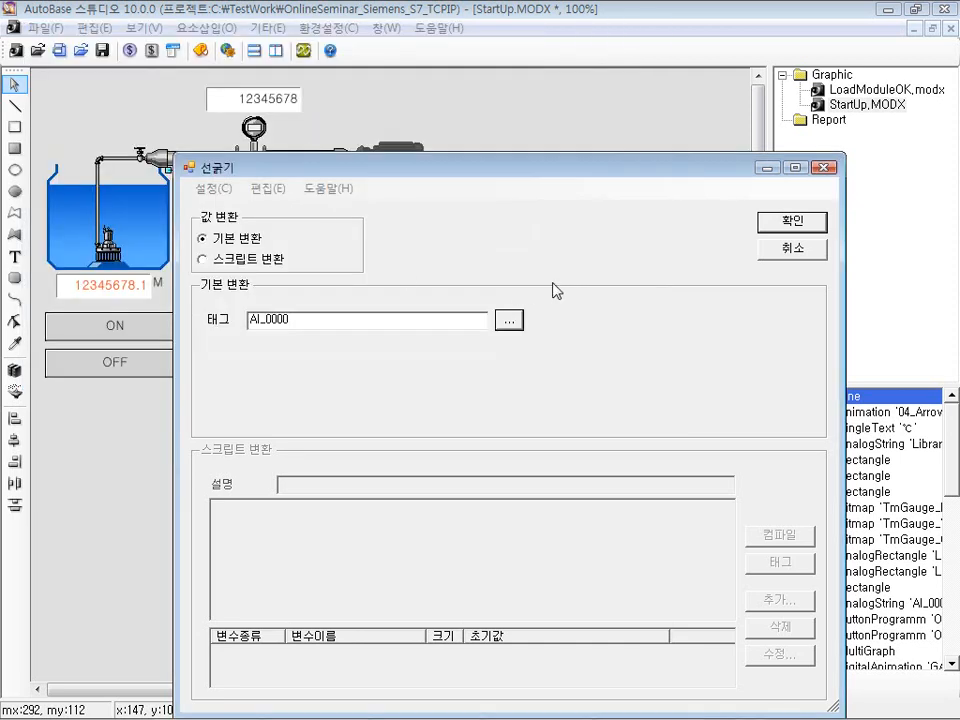
{"action": "left_click", "coordinate": [791, 222]}
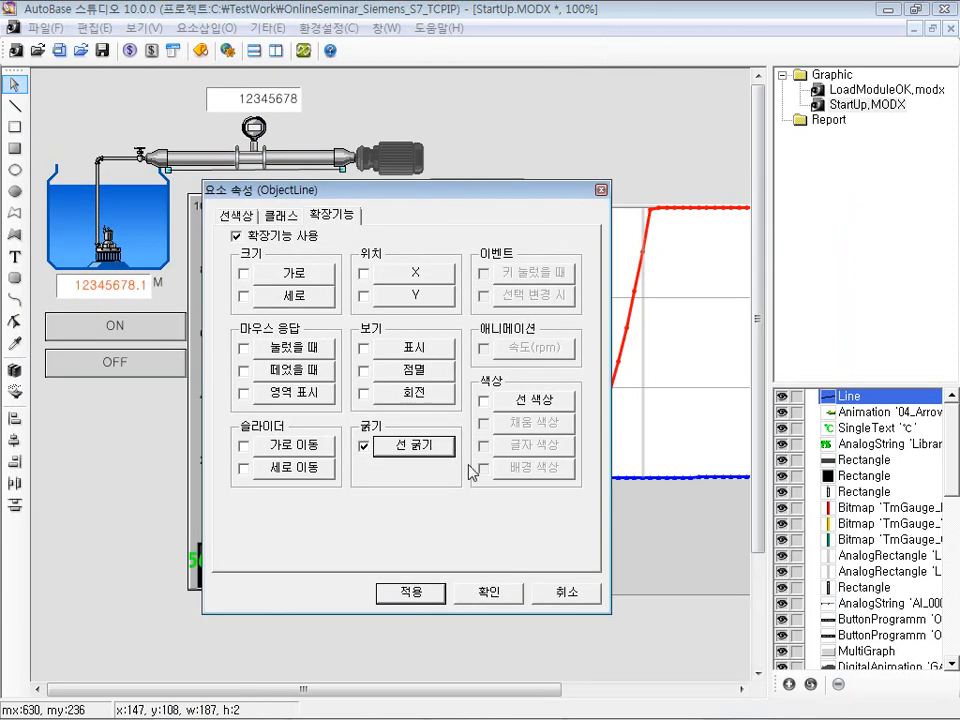
{"action": "left_click", "coordinate": [424, 591]}
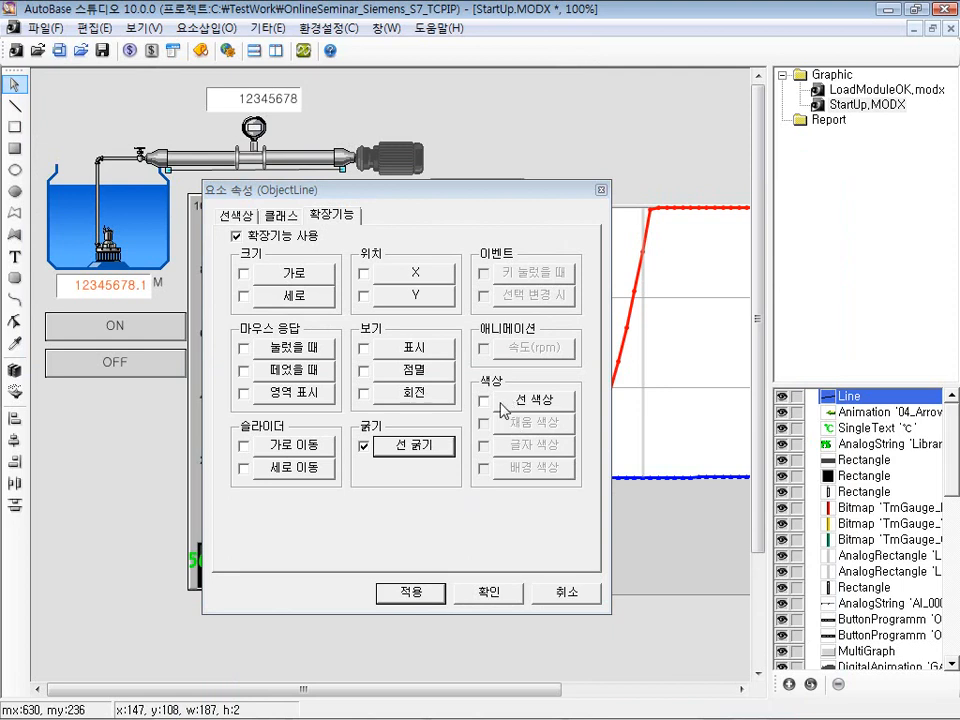
Enable the line's color function (선 색상) and add a new condition under 기본 변환
{"action": "left_click", "coordinate": [485, 401]}
{"action": "left_click", "coordinate": [93, 130]}
{"action": "left_click", "coordinate": [75, 108]}
{"action": "left_click", "coordinate": [314, 186]}
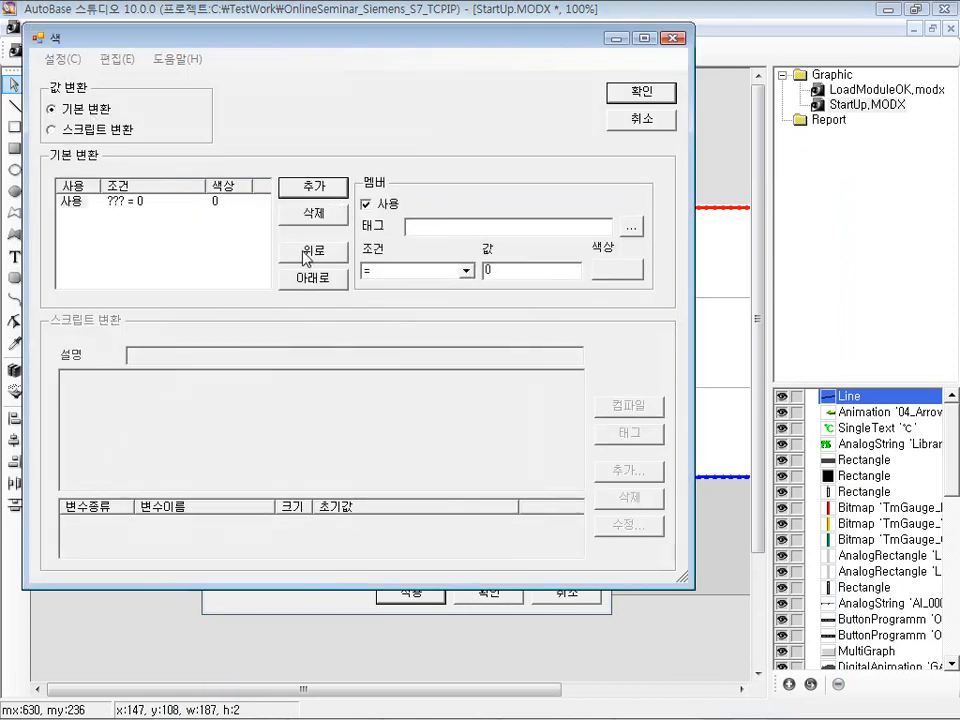
{"action": "left_click", "coordinate": [146, 206]}
{"action": "left_click", "coordinate": [70, 207]}
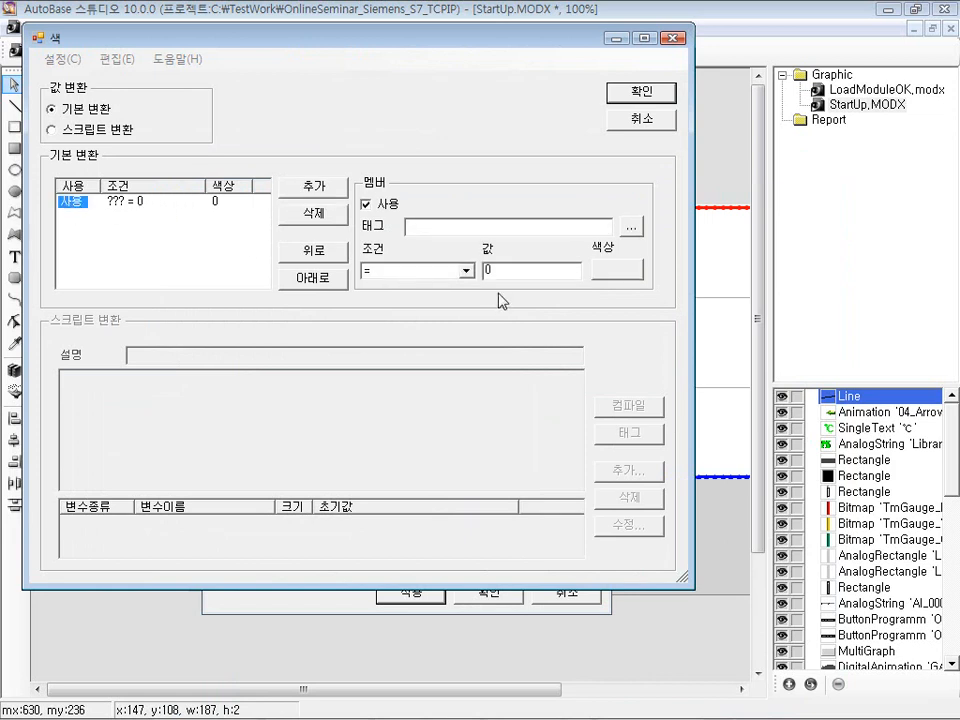
Define the line's first color condition as AI_0000 >= 50 with the color red
{"action": "left_click", "coordinate": [631, 227]}
{"action": "left_click", "coordinate": [250, 122]}
{"action": "double_click", "coordinate": [252, 138]}
{"action": "left_click", "coordinate": [466, 271]}
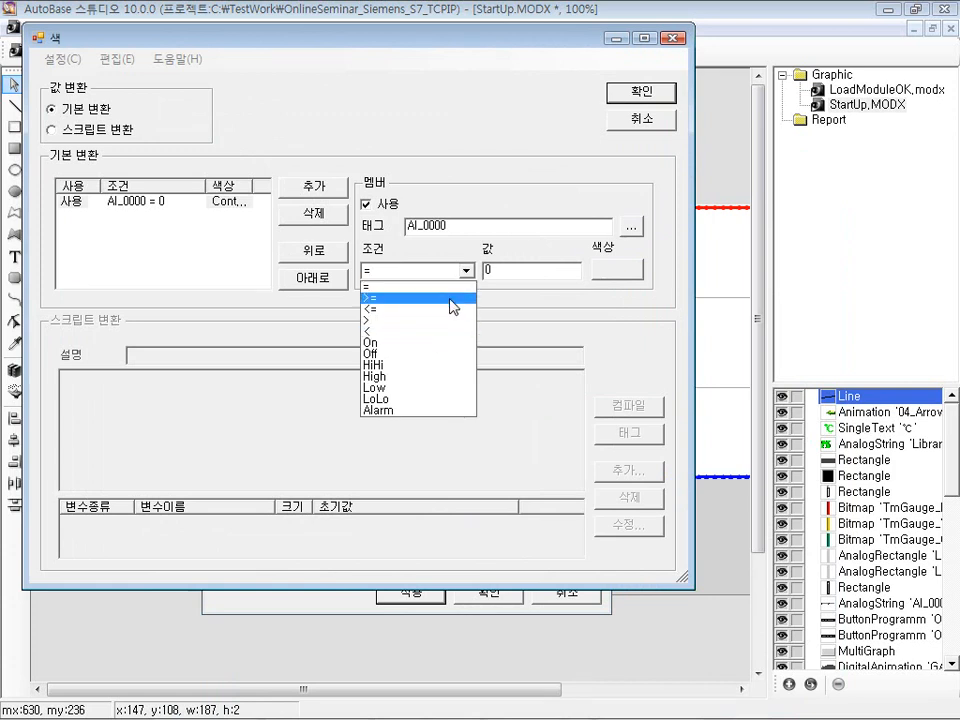
{"action": "left_click", "coordinate": [454, 298]}
{"action": "key", "text": "Tab"}
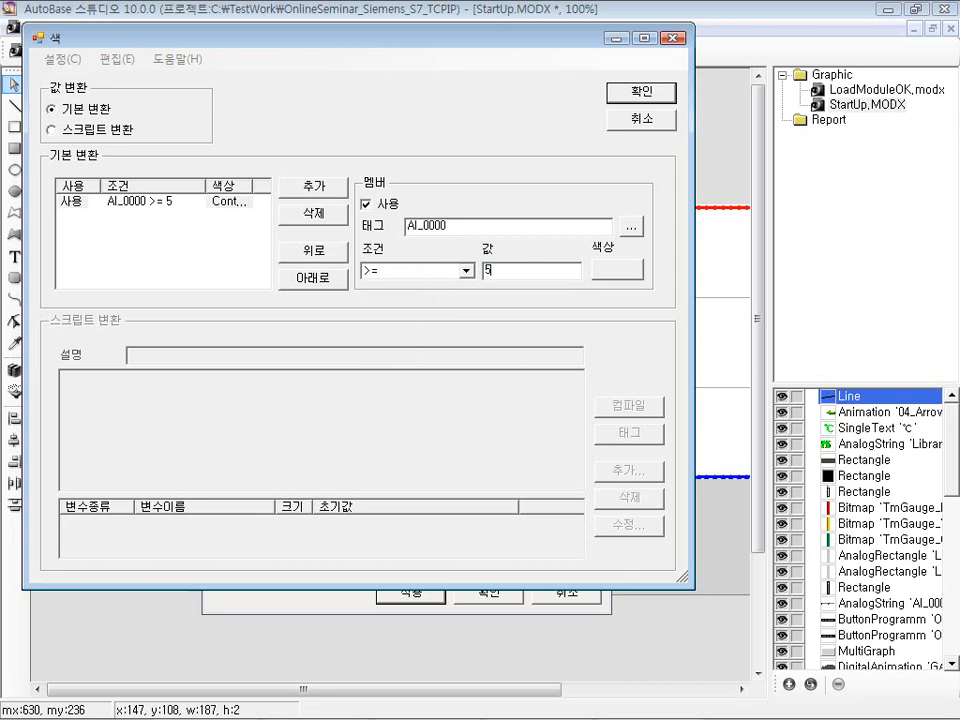
{"action": "type", "text": "50"}
{"action": "left_click", "coordinate": [618, 272]}
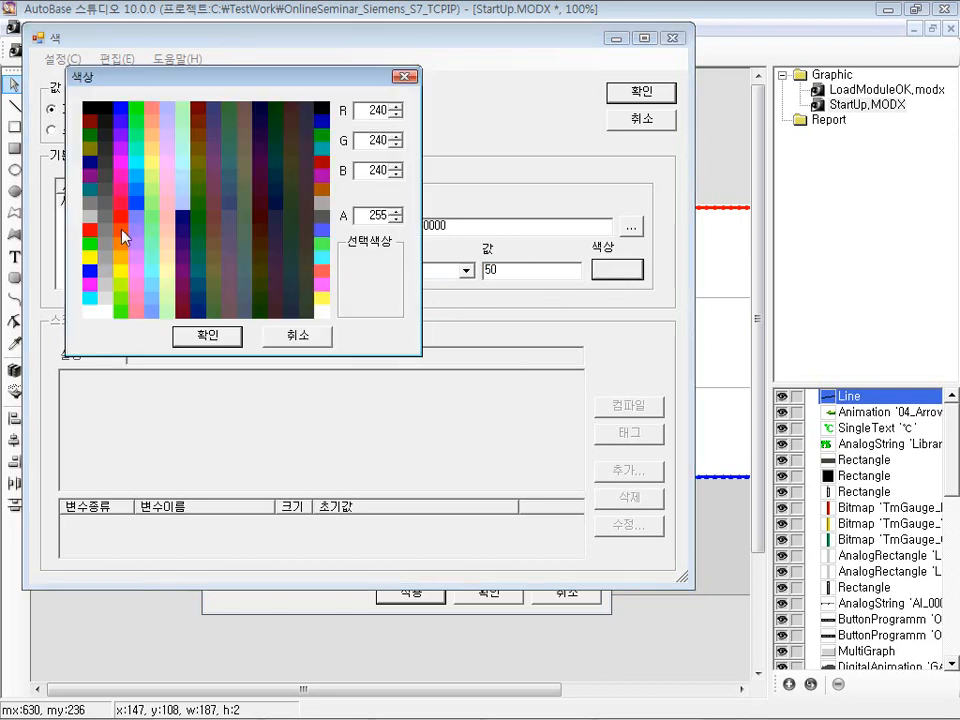
{"action": "left_click", "coordinate": [124, 238]}
{"action": "left_click", "coordinate": [208, 335]}
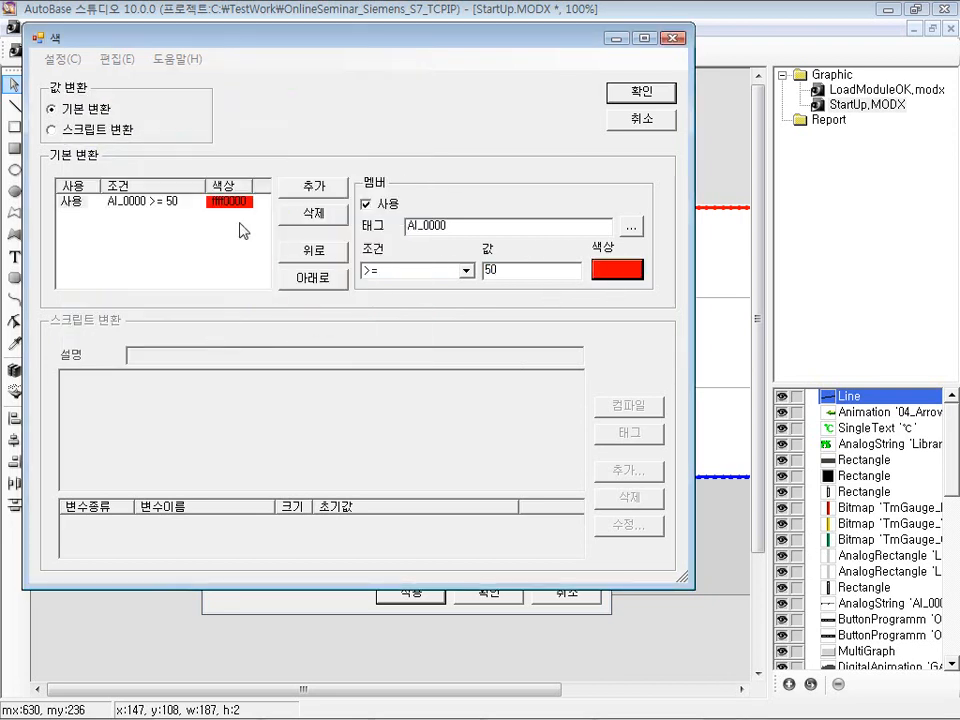
Add a second color condition for the tag AI_0000 with the operator < and the color green (ff7cff00)
{"action": "left_click", "coordinate": [333, 190]}
{"action": "left_click", "coordinate": [68, 214]}
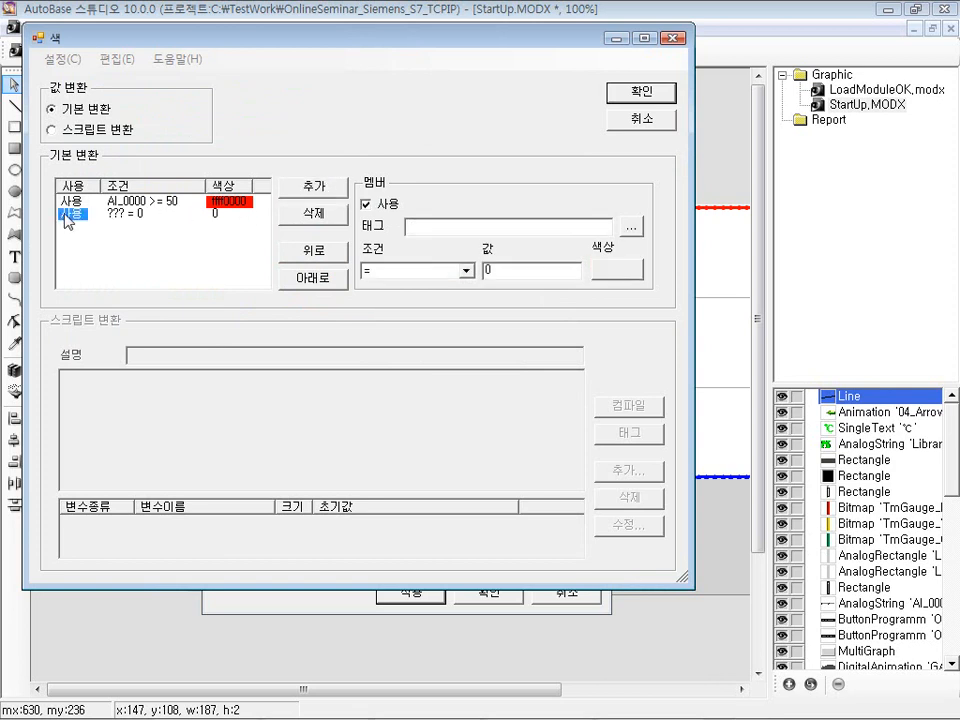
{"action": "left_click", "coordinate": [622, 272]}
{"action": "left_click", "coordinate": [426, 98]}
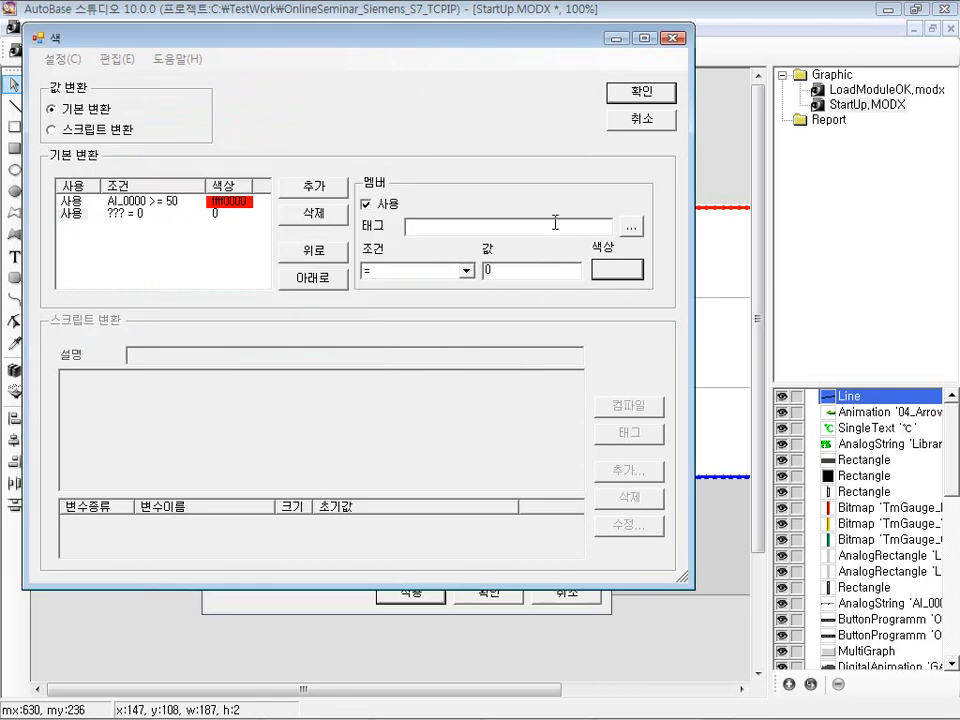
{"action": "left_click", "coordinate": [631, 227]}
{"action": "double_click", "coordinate": [240, 139]}
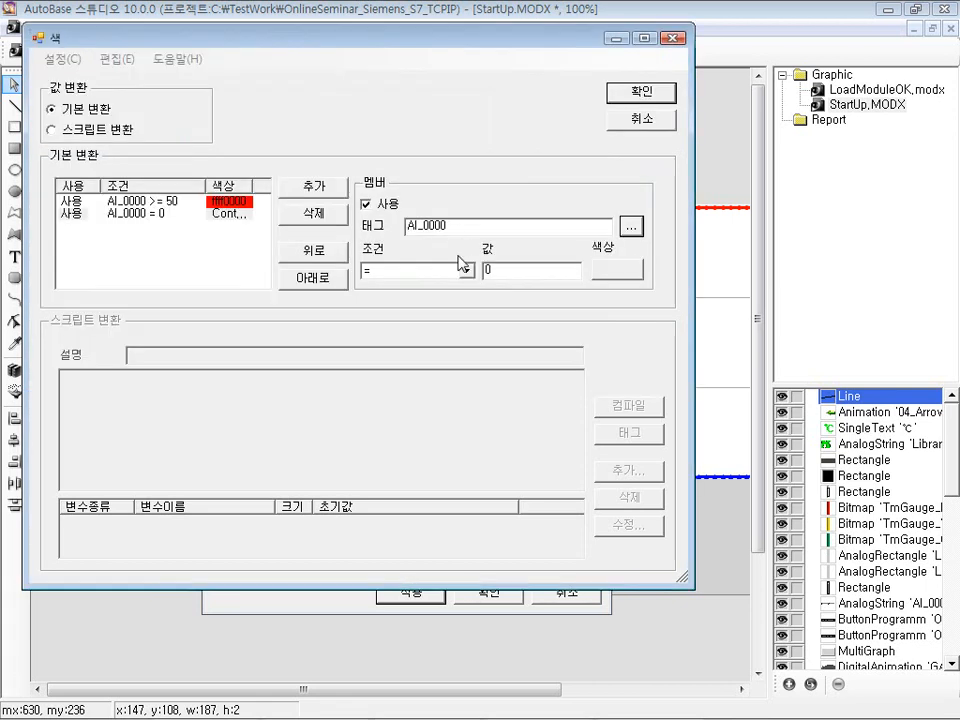
{"action": "left_click", "coordinate": [466, 271]}
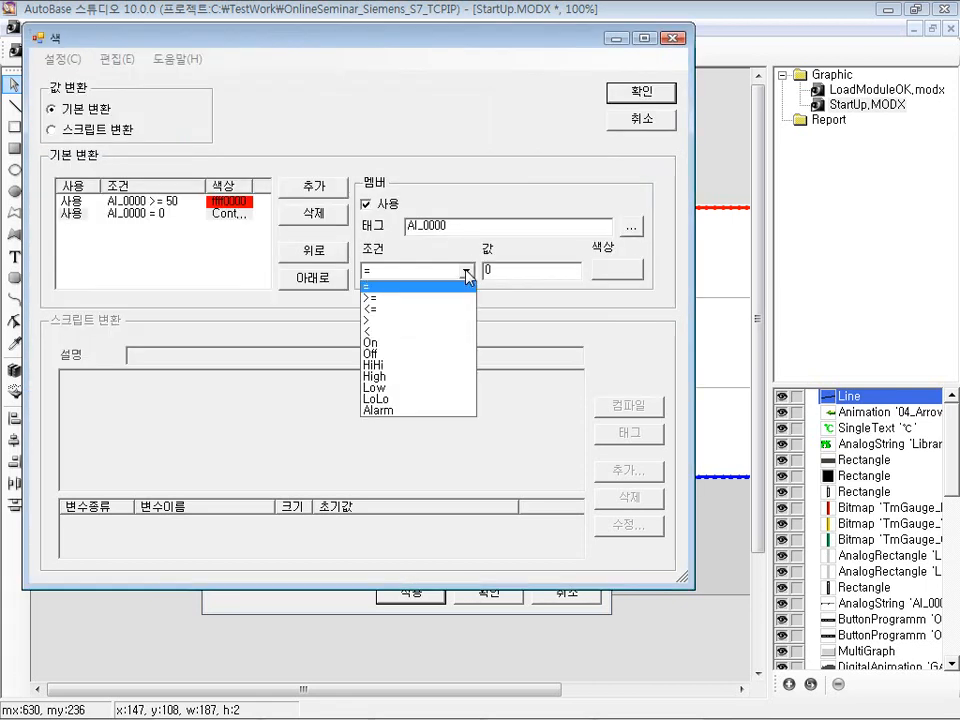
{"action": "left_click", "coordinate": [426, 333]}
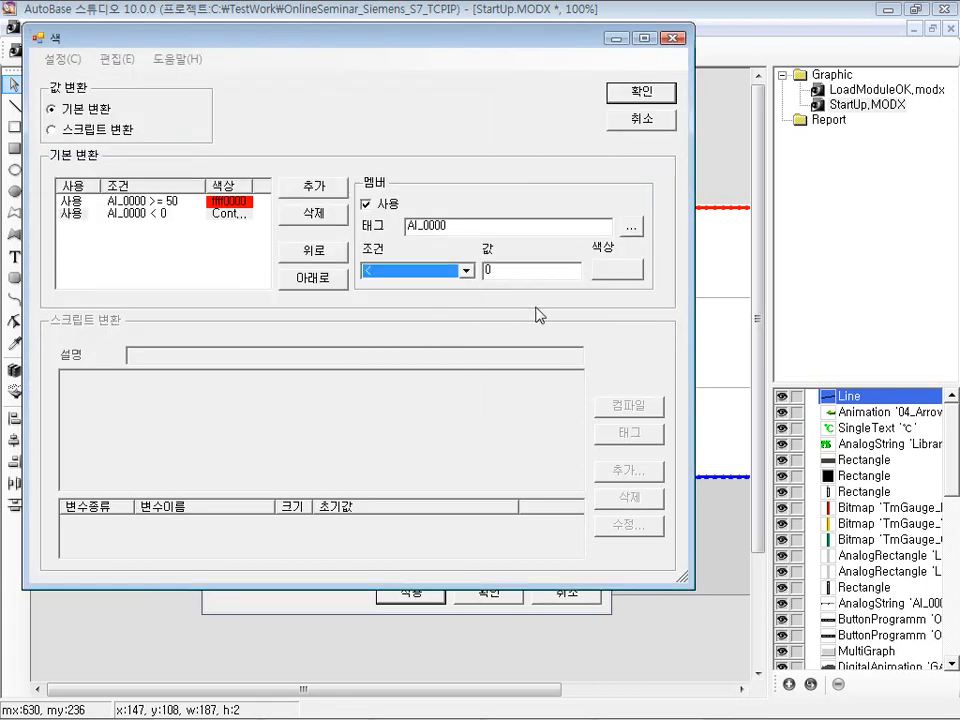
{"action": "left_click", "coordinate": [613, 273]}
{"action": "left_click", "coordinate": [190, 362]}
{"action": "left_click", "coordinate": [197, 379]}
{"action": "left_click", "coordinate": [290, 400]}
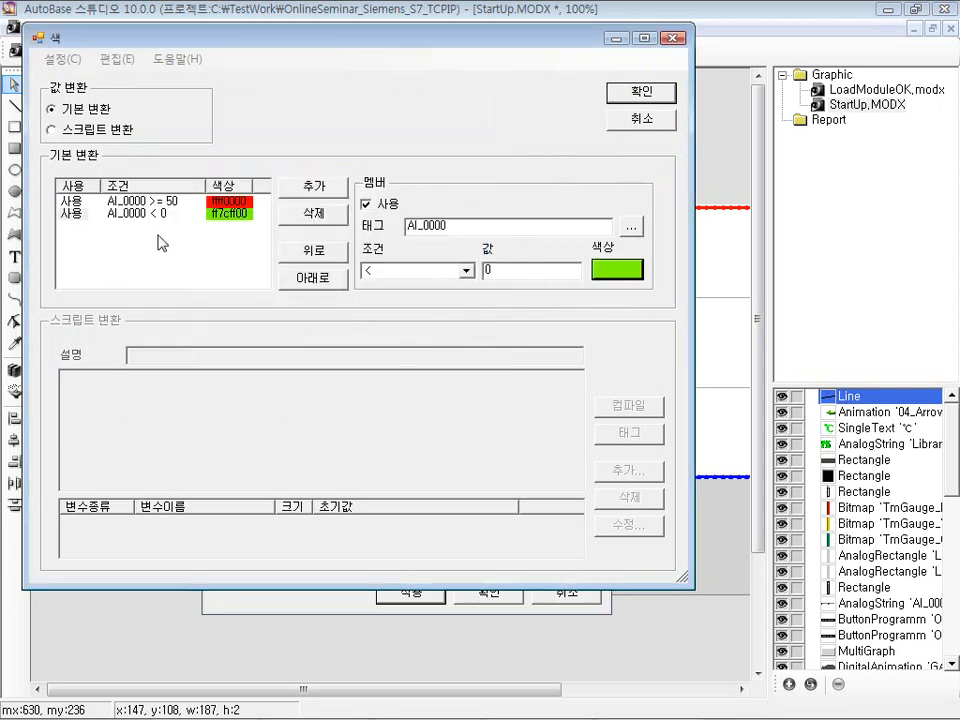
Edit the comparison value of the green AI_0000 condition and confirm the line's color settings and properties
{"action": "left_click", "coordinate": [141, 209]}
{"action": "left_click", "coordinate": [72, 213]}
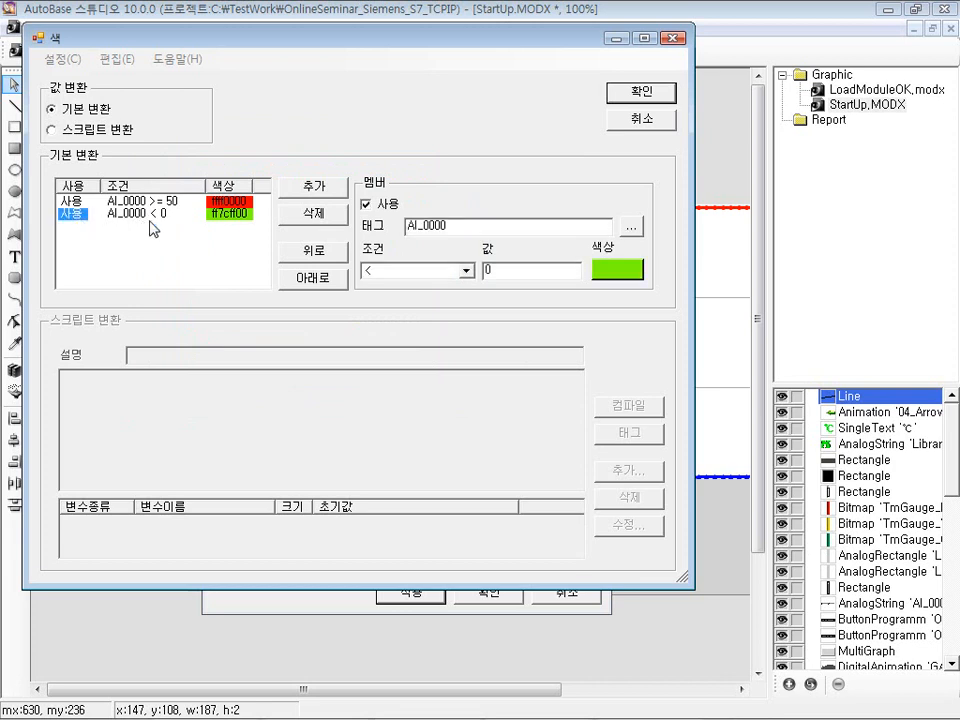
{"action": "double_click", "coordinate": [515, 274]}
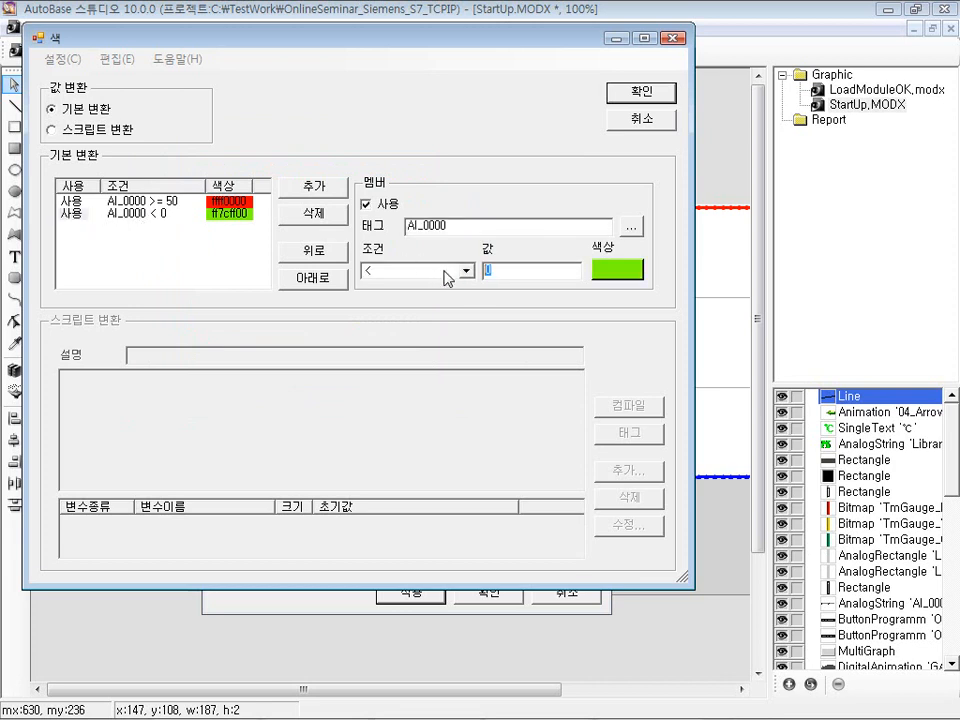
{"action": "left_click", "coordinate": [630, 92]}
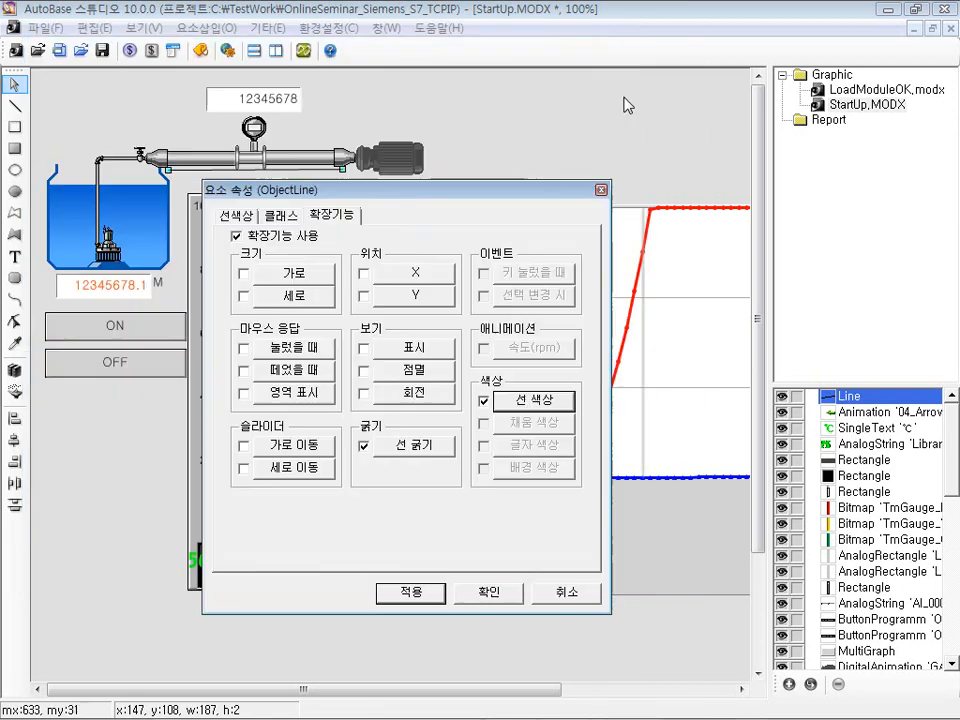
{"action": "left_click", "coordinate": [460, 596]}
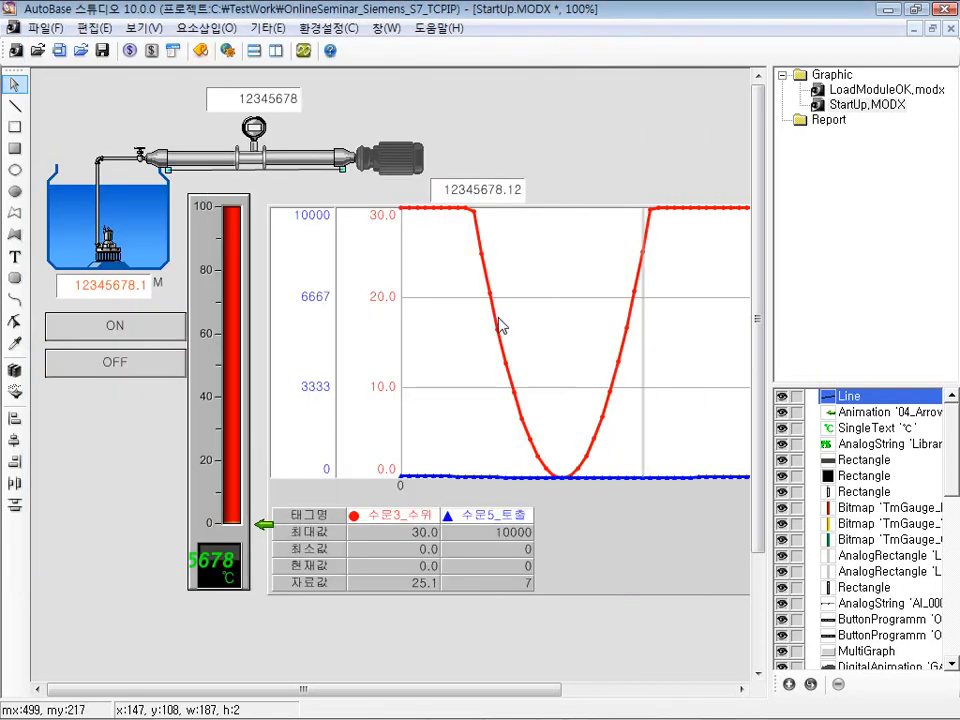
Save StartUp.MODX, run it in AutoBase monitoring (감시), and set AI_0000 to 0.00
{"action": "left_click", "coordinate": [302, 50]}
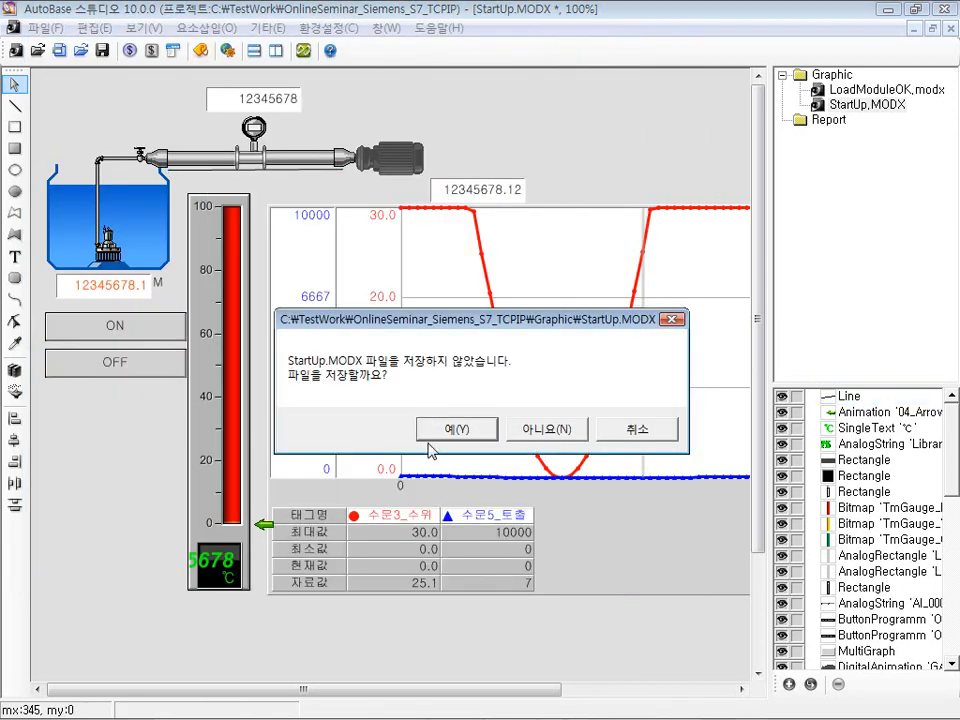
{"action": "left_click", "coordinate": [457, 427]}
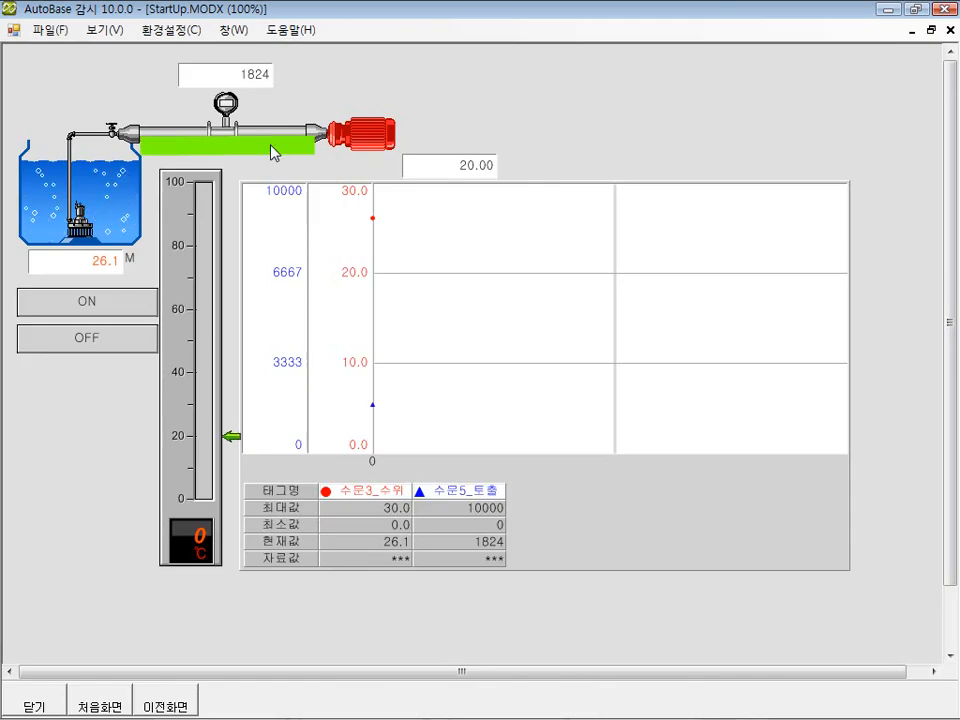
{"action": "left_click", "coordinate": [449, 168]}
{"action": "left_click_drag", "start_coordinate": [293, 406], "coordinate": [225, 407]}
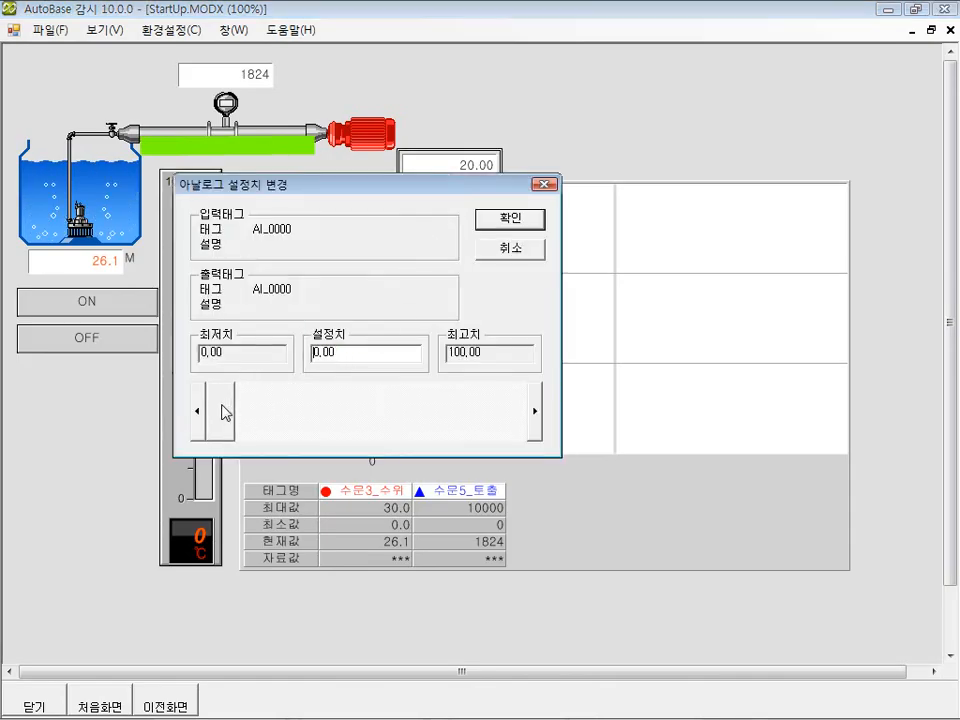
{"action": "left_click", "coordinate": [490, 214]}
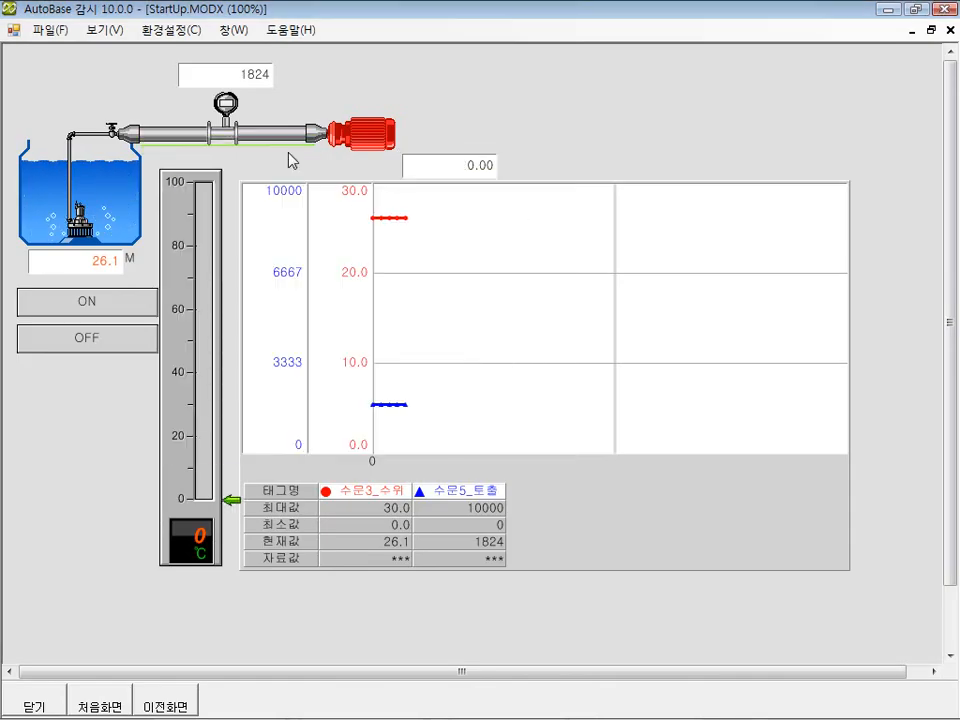
Set AI_0000 to 1.00 with the setpoint dialog moved clear of the line beneath the pipe
{"action": "left_click", "coordinate": [441, 178]}
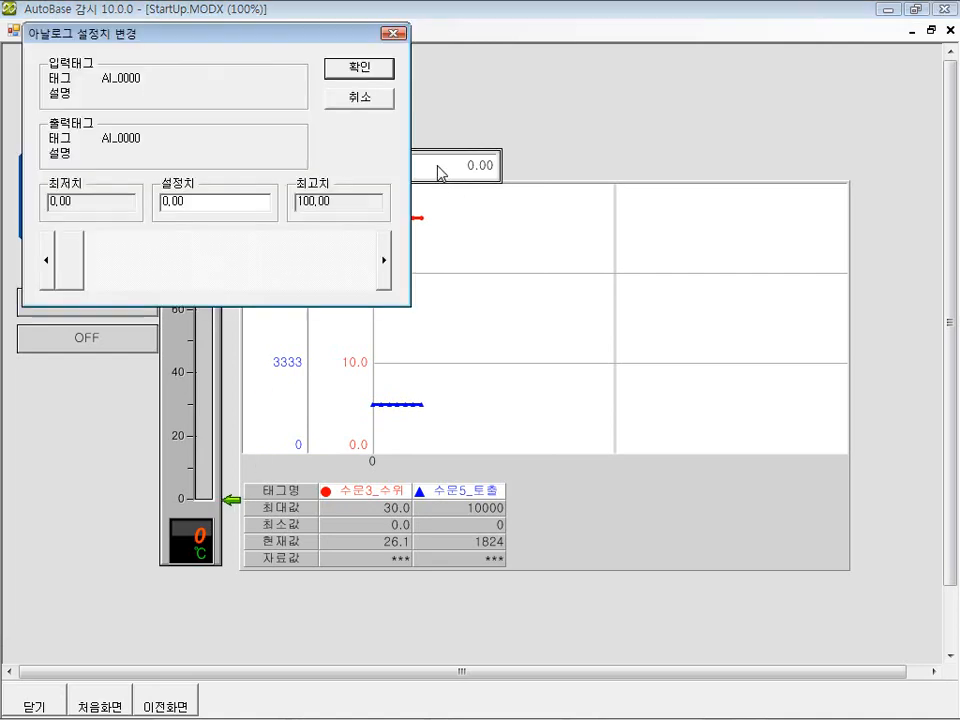
{"action": "left_click_drag", "start_coordinate": [126, 39], "coordinate": [387, 289]}
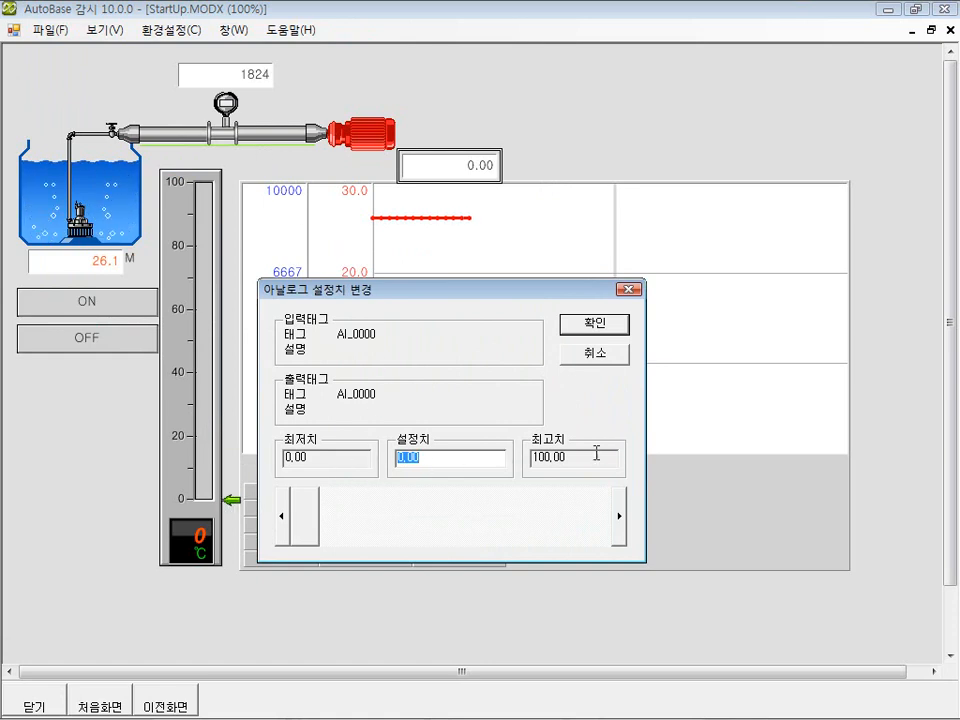
{"action": "left_click", "coordinate": [621, 517]}
{"action": "left_click", "coordinate": [592, 330]}
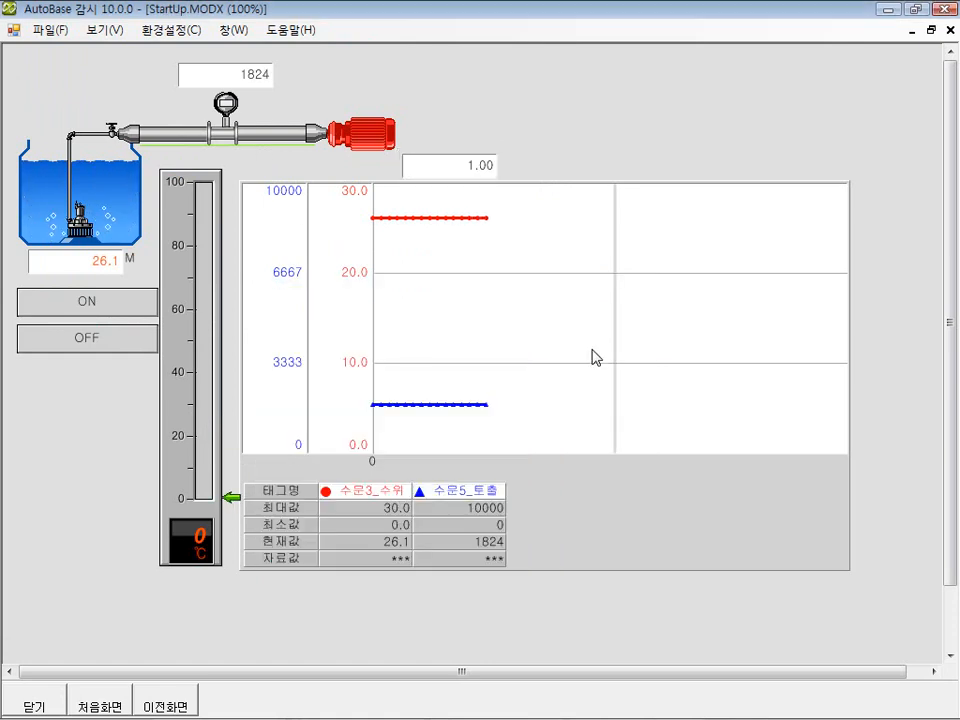
Raise the AI_0000 setpoint to 3.00, keeping the line beneath the pipe in view
{"action": "left_click", "coordinate": [470, 175]}
{"action": "left_click", "coordinate": [405, 278]}
{"action": "left_click", "coordinate": [405, 278]}
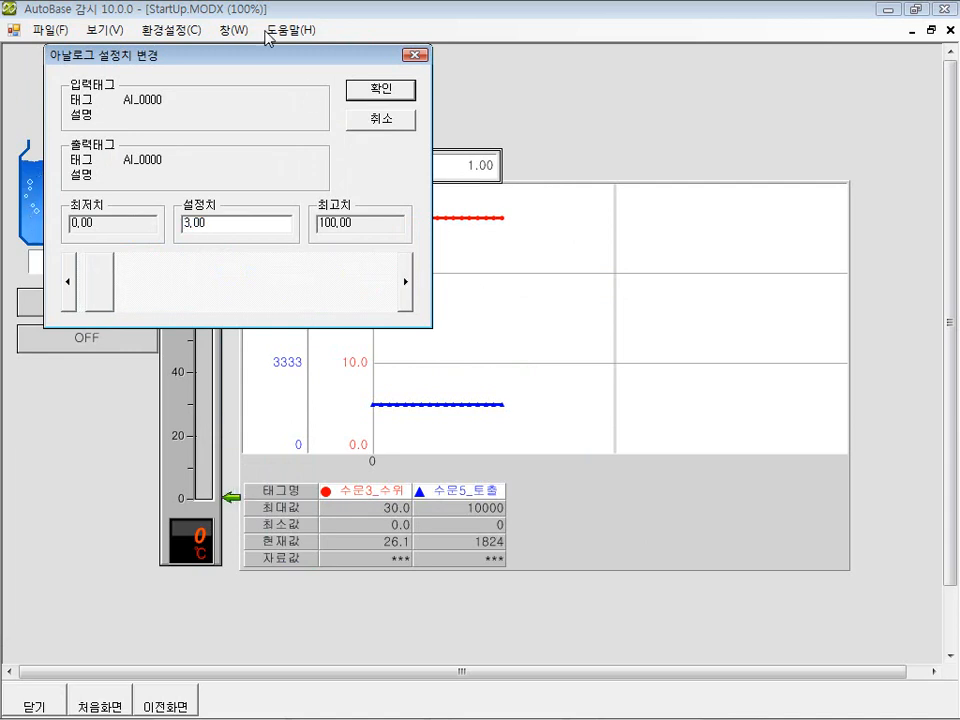
{"action": "left_click_drag", "start_coordinate": [247, 55], "coordinate": [326, 246]}
{"action": "left_click", "coordinate": [461, 284]}
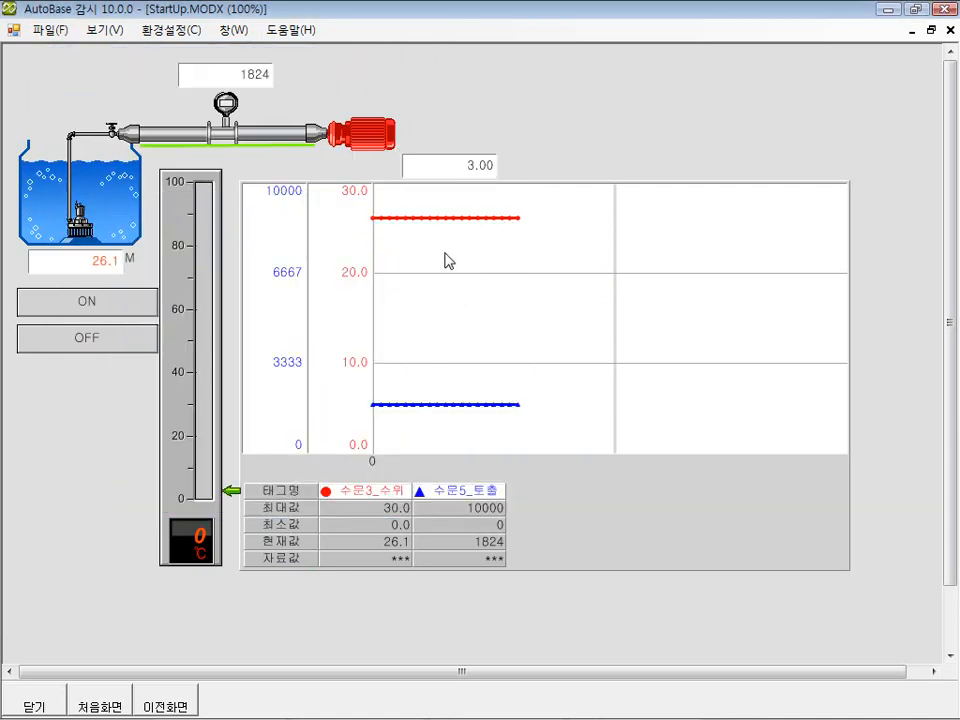
Raise AI_0000 to 10.00 in single increments to test the line's thickness
{"action": "left_click", "coordinate": [435, 168]}
{"action": "left_click", "coordinate": [426, 297]}
{"action": "left_click", "coordinate": [426, 297]}
{"action": "left_click", "coordinate": [426, 297]}
{"action": "left_click", "coordinate": [426, 297]}
{"action": "left_click", "coordinate": [426, 297]}
{"action": "left_click", "coordinate": [426, 297]}
{"action": "left_click", "coordinate": [426, 297]}
{"action": "left_click_drag", "start_coordinate": [274, 72], "coordinate": [300, 225]}
{"action": "left_click", "coordinate": [421, 266]}
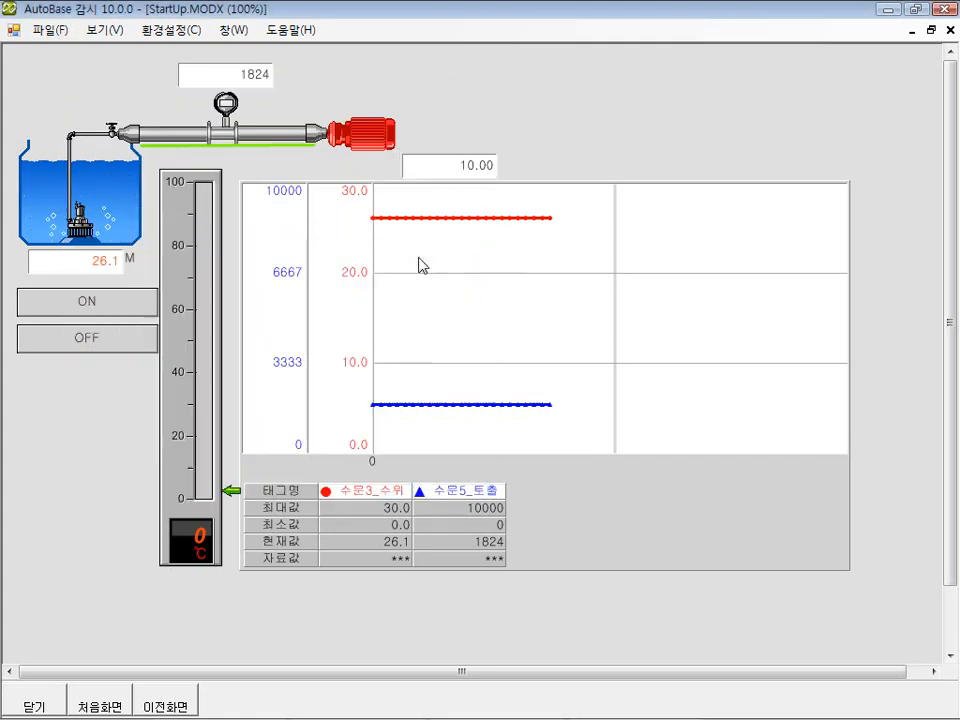
Raise AI_0000 further in single increments to 17.00 and confirm the setpoint
{"action": "left_click", "coordinate": [440, 168]}
{"action": "left_click", "coordinate": [449, 318]}
{"action": "left_click", "coordinate": [449, 318]}
{"action": "left_click", "coordinate": [449, 318]}
{"action": "left_click", "coordinate": [449, 318]}
{"action": "left_click", "coordinate": [449, 318]}
{"action": "left_click", "coordinate": [449, 318]}
{"action": "left_click", "coordinate": [449, 318]}
{"action": "left_click_drag", "start_coordinate": [315, 98], "coordinate": [382, 241]}
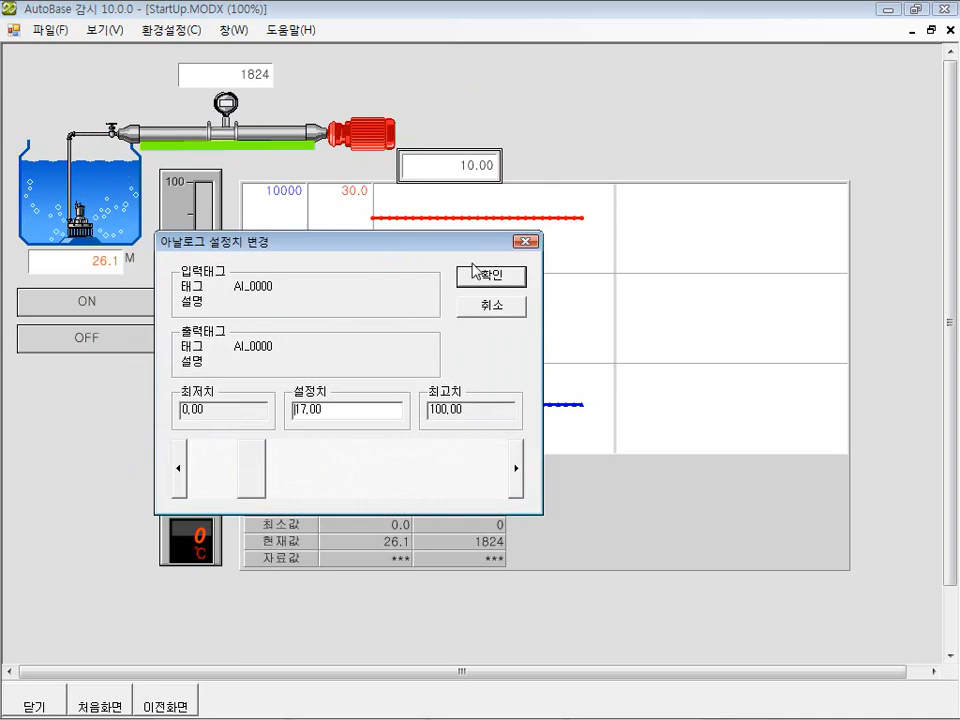
{"action": "left_click", "coordinate": [484, 276]}
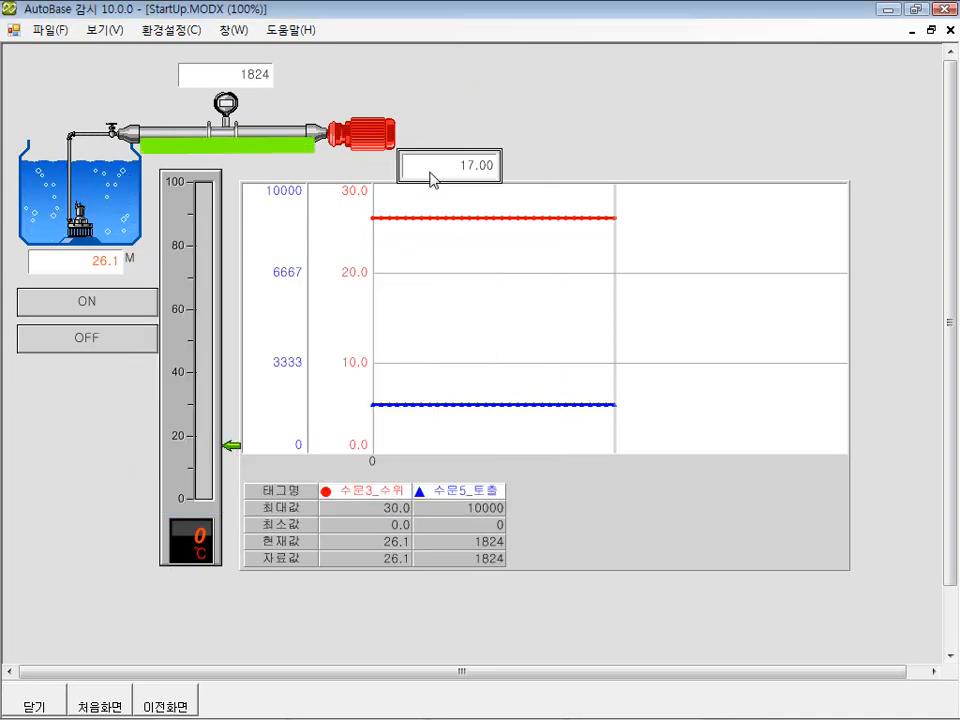
Set AI_0000 to 54.00 to test the line's red color condition
{"action": "left_click", "coordinate": [432, 180]}
{"action": "left_click_drag", "start_coordinate": [317, 130], "coordinate": [341, 280]}
{"action": "left_click_drag", "start_coordinate": [197, 531], "coordinate": [332, 514]}
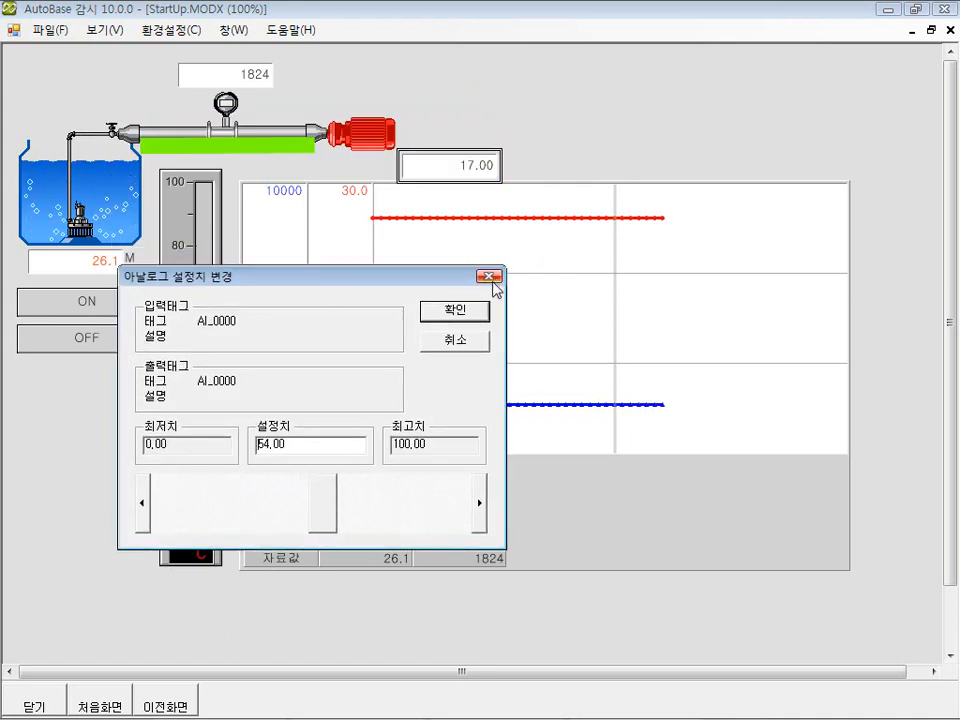
{"action": "left_click", "coordinate": [460, 311]}
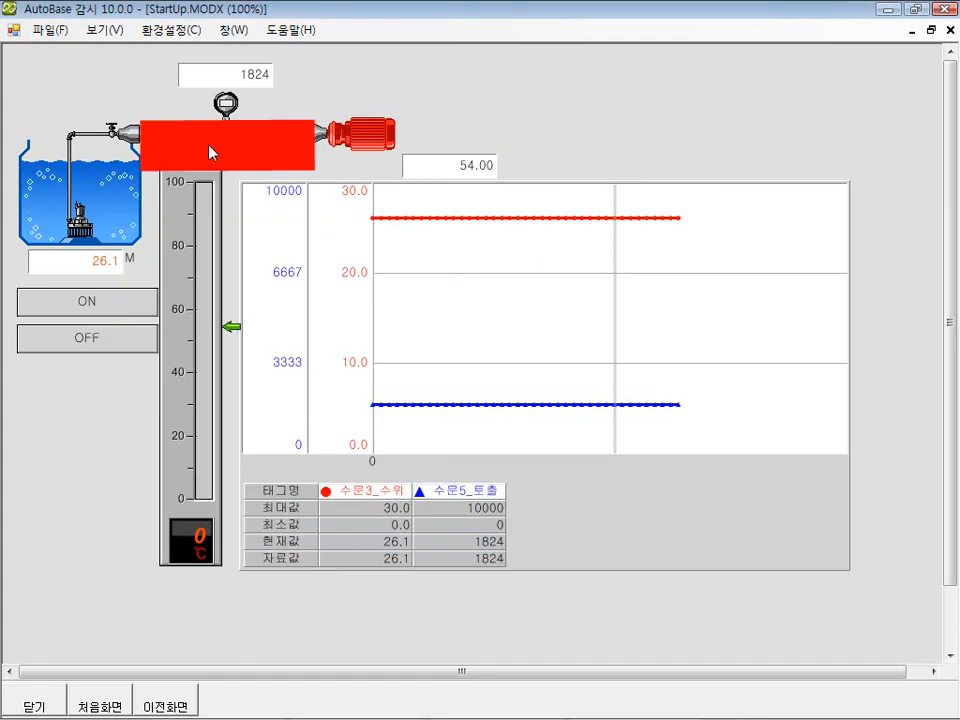
Lower AI_0000 to 45.00 to test the line's green color condition
{"action": "left_click", "coordinate": [468, 170]}
{"action": "left_click_drag", "start_coordinate": [360, 368], "coordinate": [313, 370]}
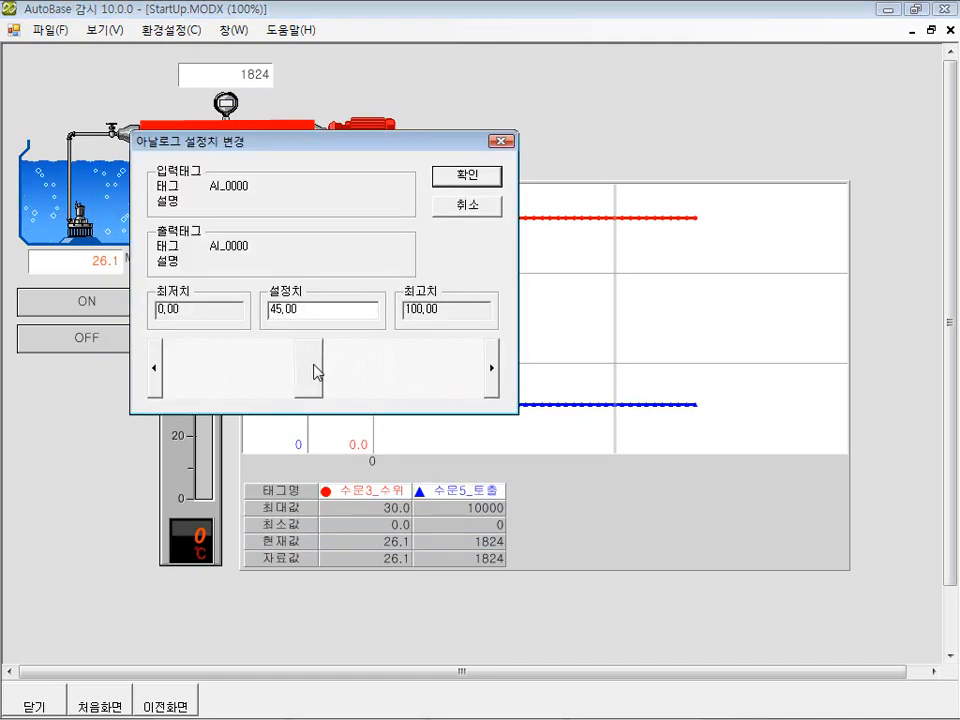
{"action": "left_click", "coordinate": [467, 175]}
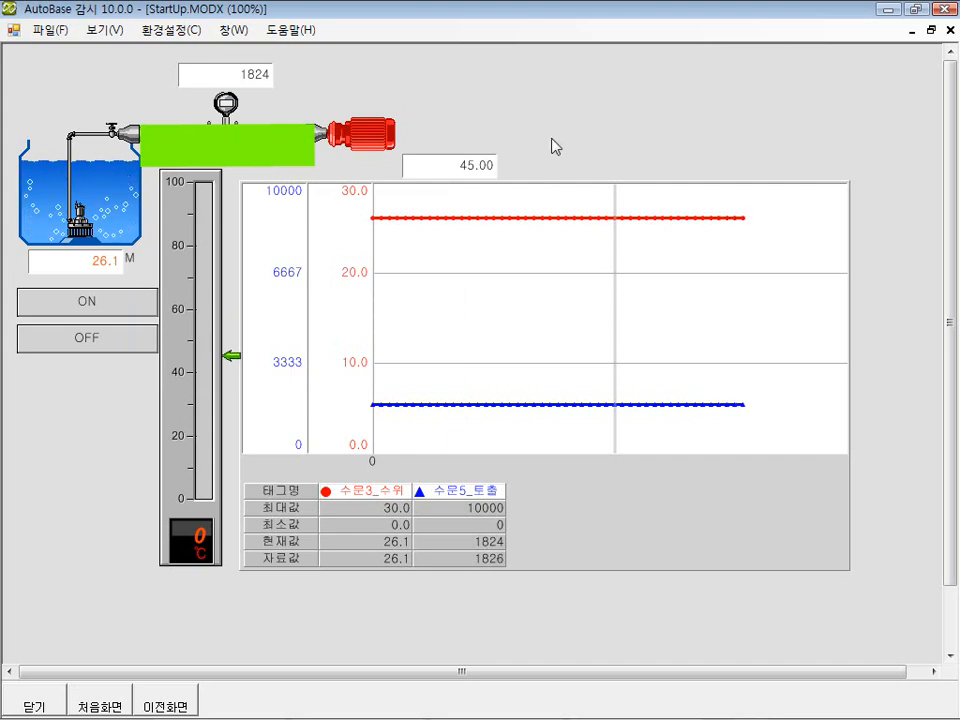
Return to AutoBase Studio and open the properties of the AI_0000 analog text above the graph
{"action": "left_click", "coordinate": [50, 30]}
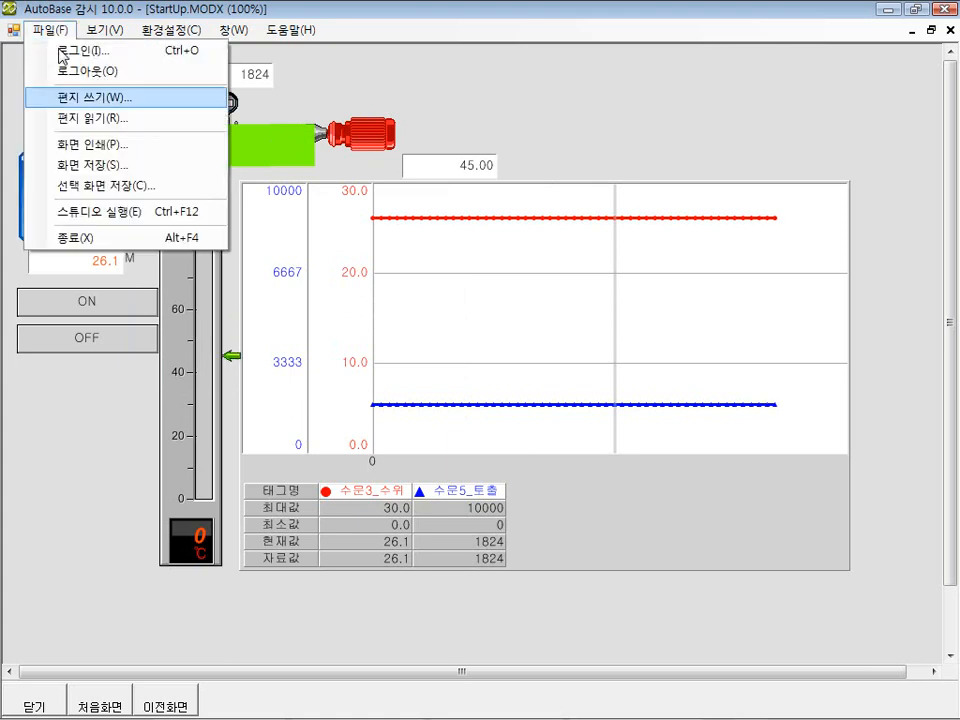
{"action": "left_click", "coordinate": [180, 213]}
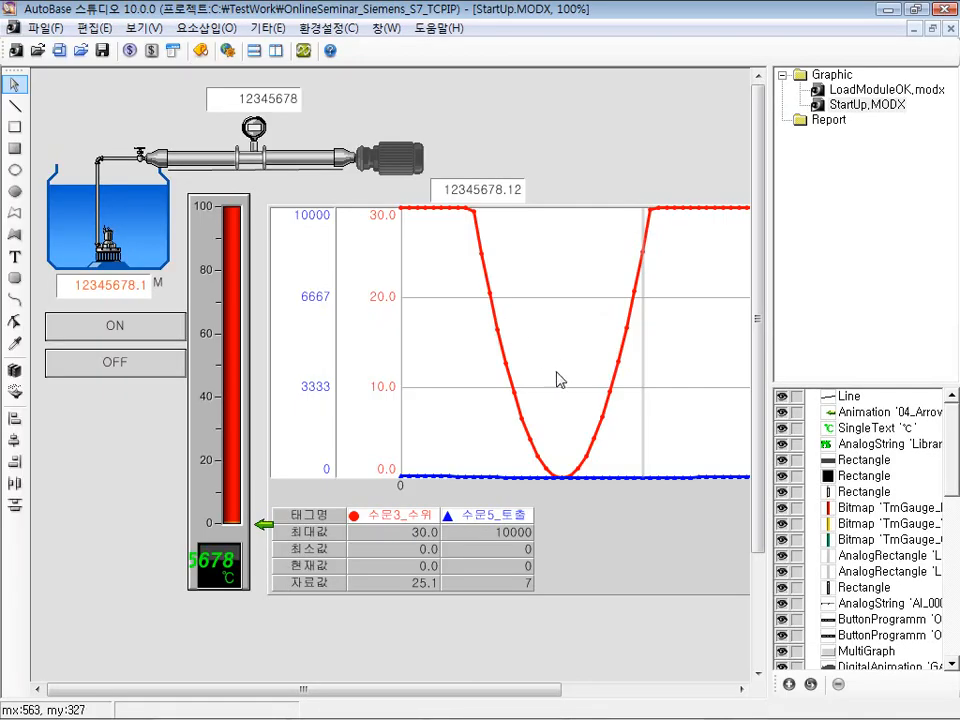
{"action": "left_click", "coordinate": [596, 692]}
{"action": "left_click_drag", "start_coordinate": [542, 692], "coordinate": [372, 692]}
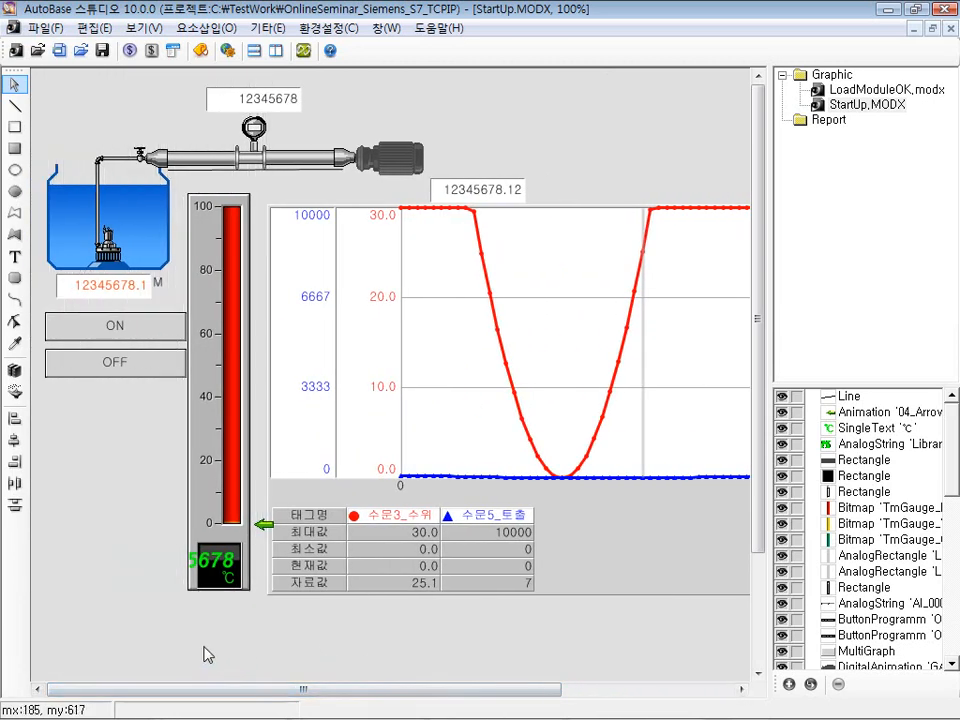
{"action": "left_click", "coordinate": [442, 204]}
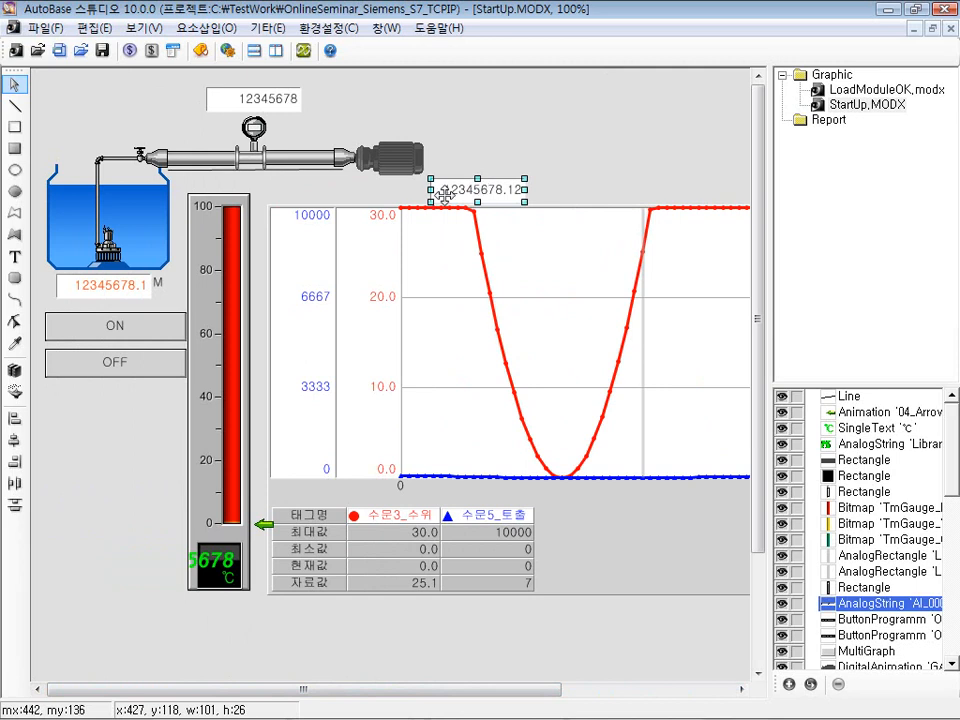
{"action": "double_click", "coordinate": [444, 203]}
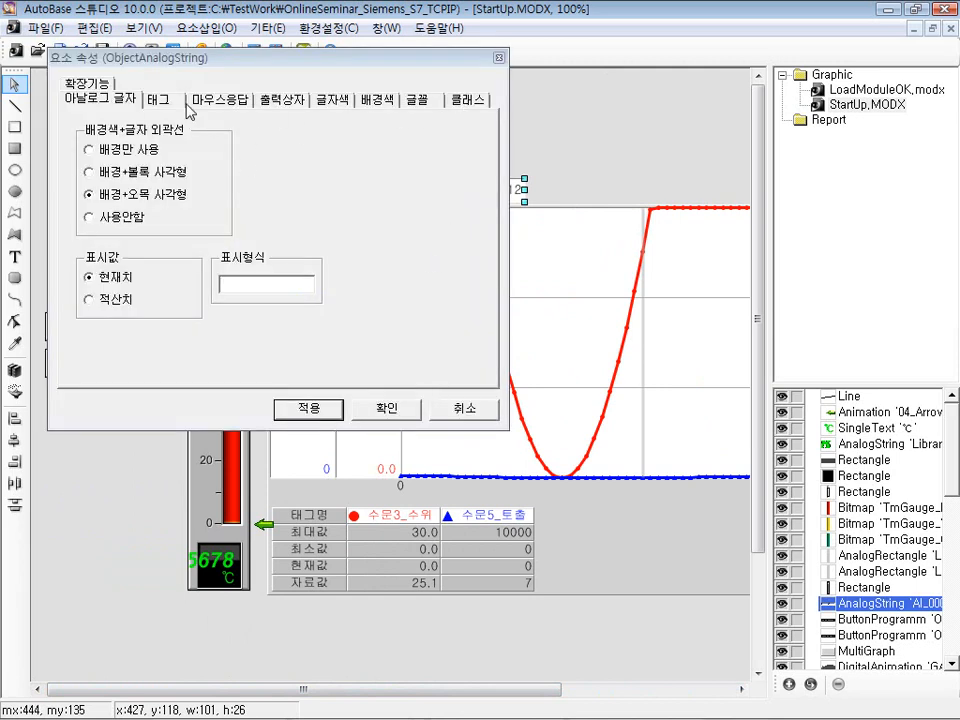
Examine the analog text's extended functions and its display (표시) condition settings, cancel both dialogs and minimize the Studio window
{"action": "left_click", "coordinate": [80, 83]}
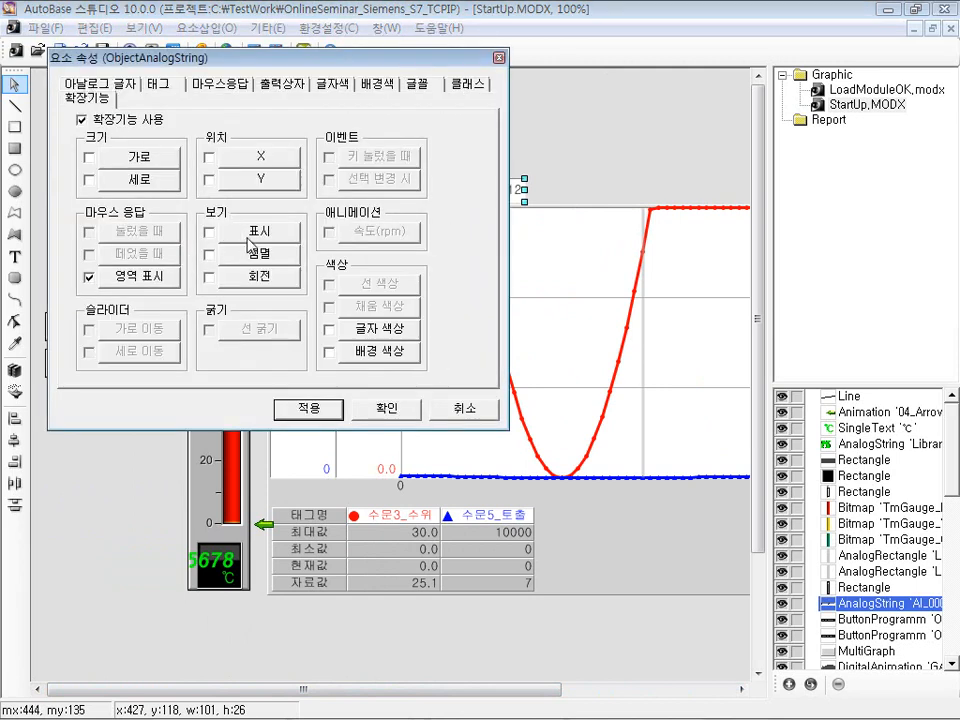
{"action": "left_click_drag", "start_coordinate": [264, 68], "coordinate": [272, 99]}
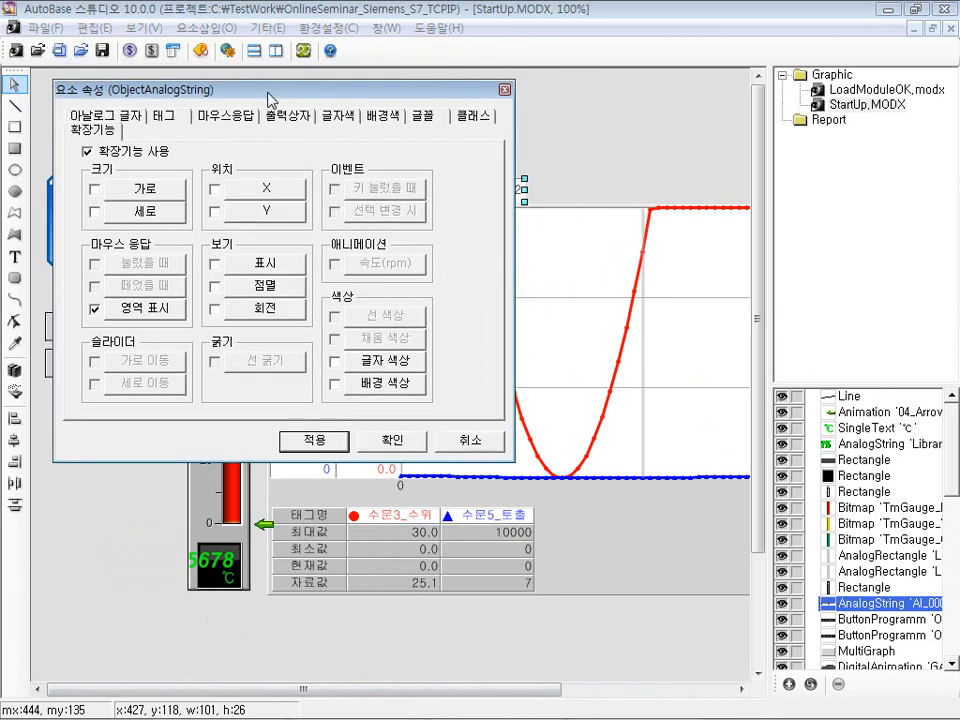
{"action": "left_click", "coordinate": [293, 266]}
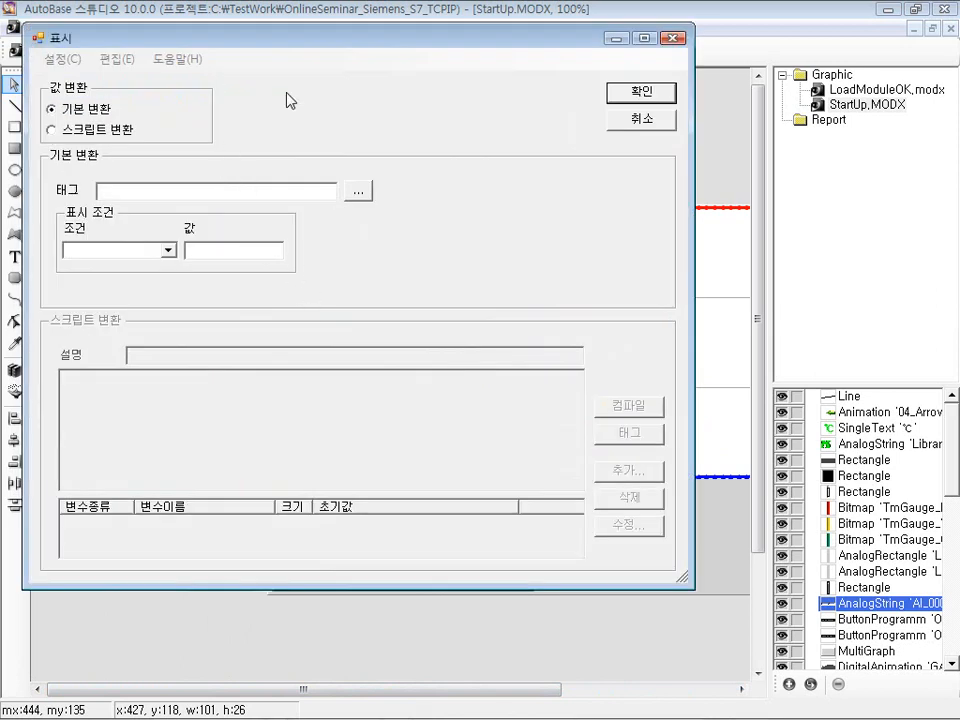
{"action": "left_click_drag", "start_coordinate": [320, 50], "coordinate": [483, 113]}
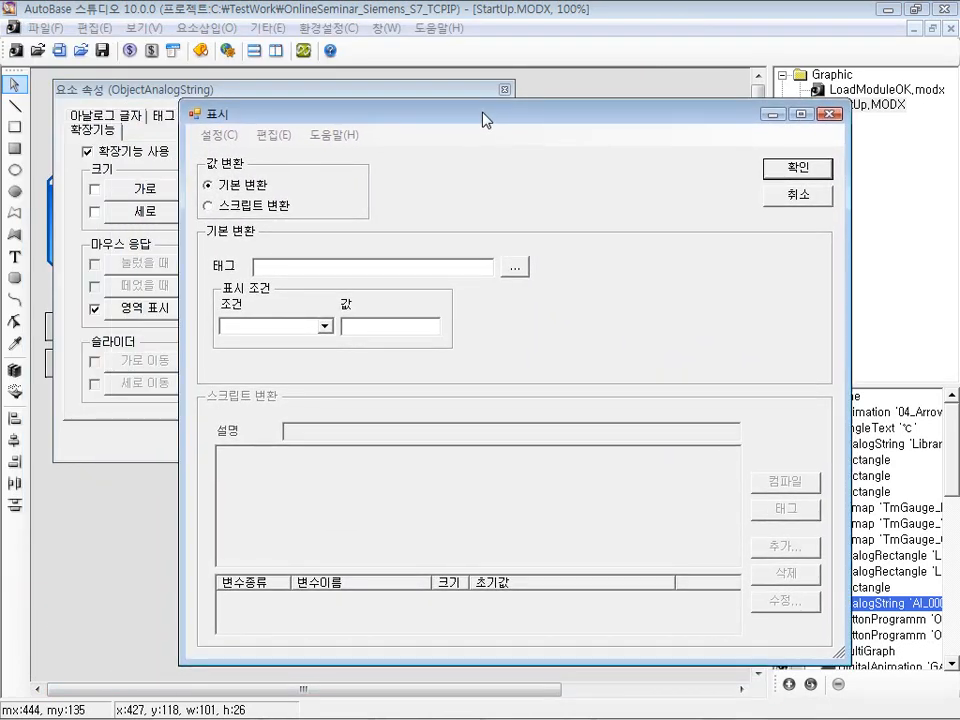
{"action": "left_click", "coordinate": [779, 197]}
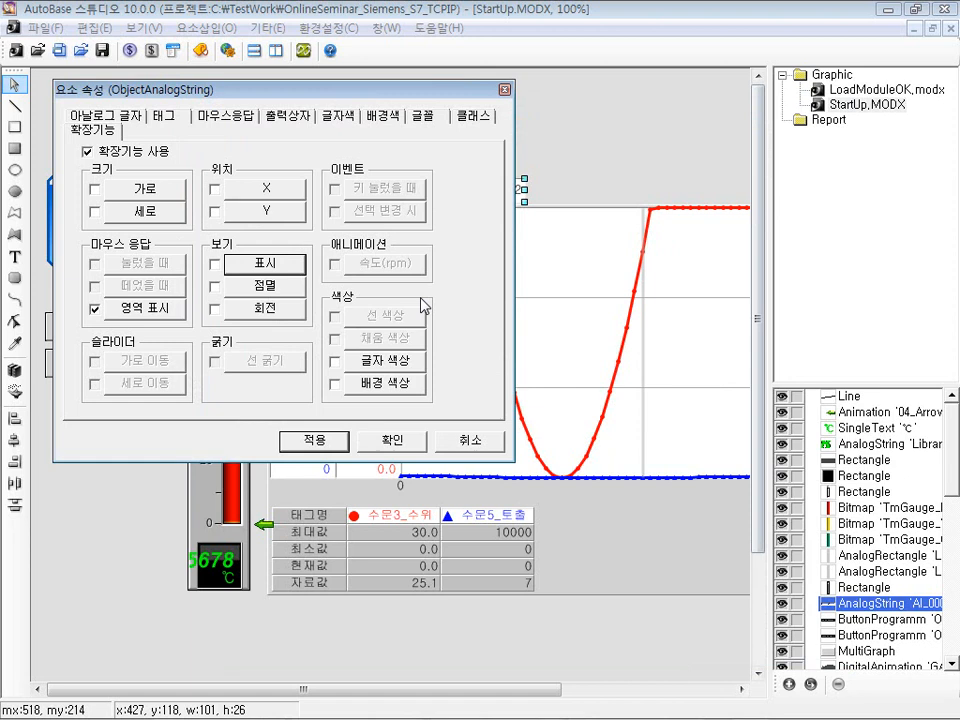
{"action": "left_click", "coordinate": [474, 438]}
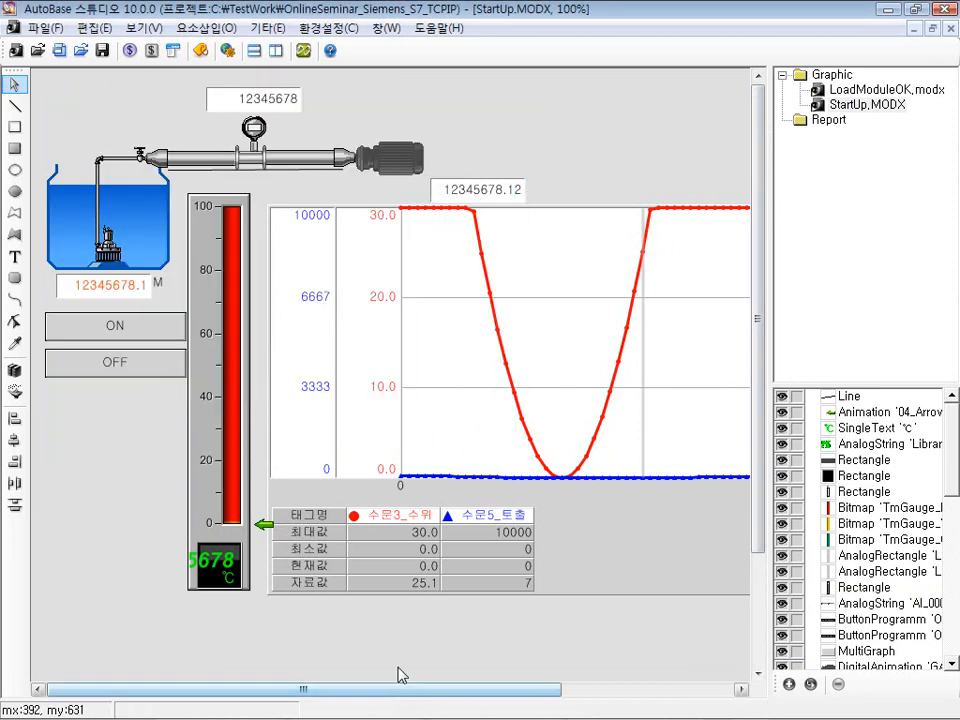
{"action": "left_click", "coordinate": [888, 11]}
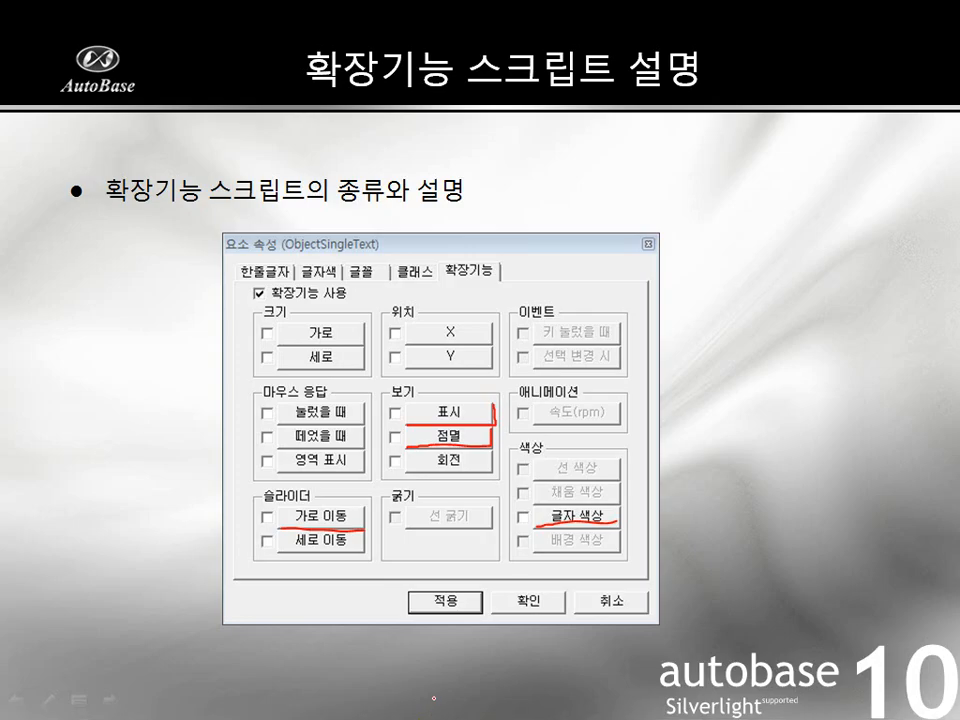
{"action": "key", "text": "Right"}
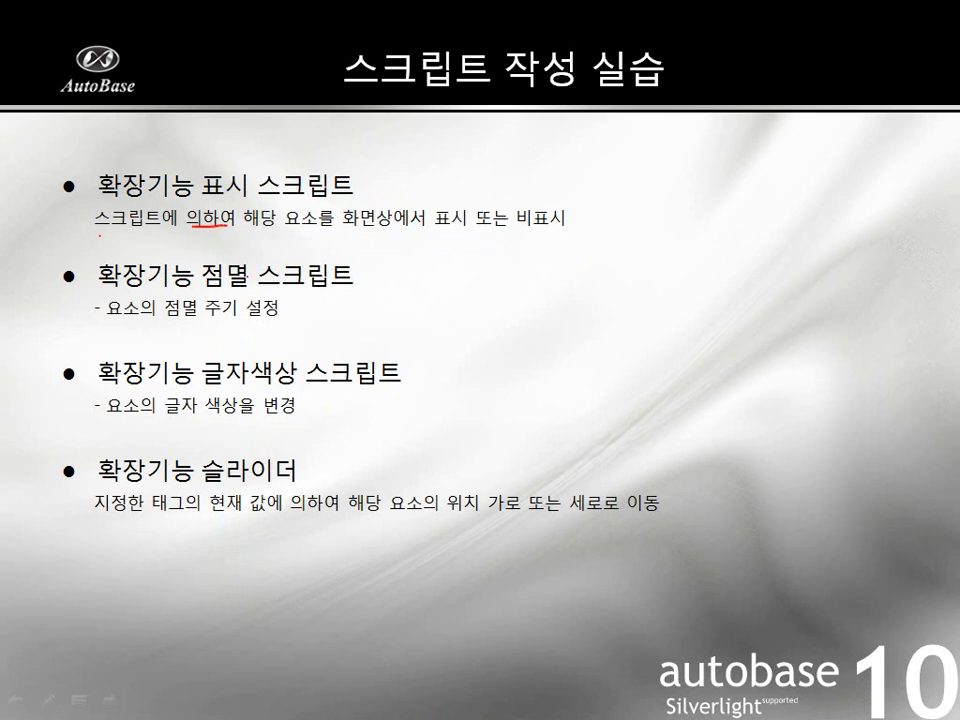
{"action": "left_click_drag", "start_coordinate": [219, 382], "coordinate": [297, 379]}
{"action": "key", "text": "Right"}
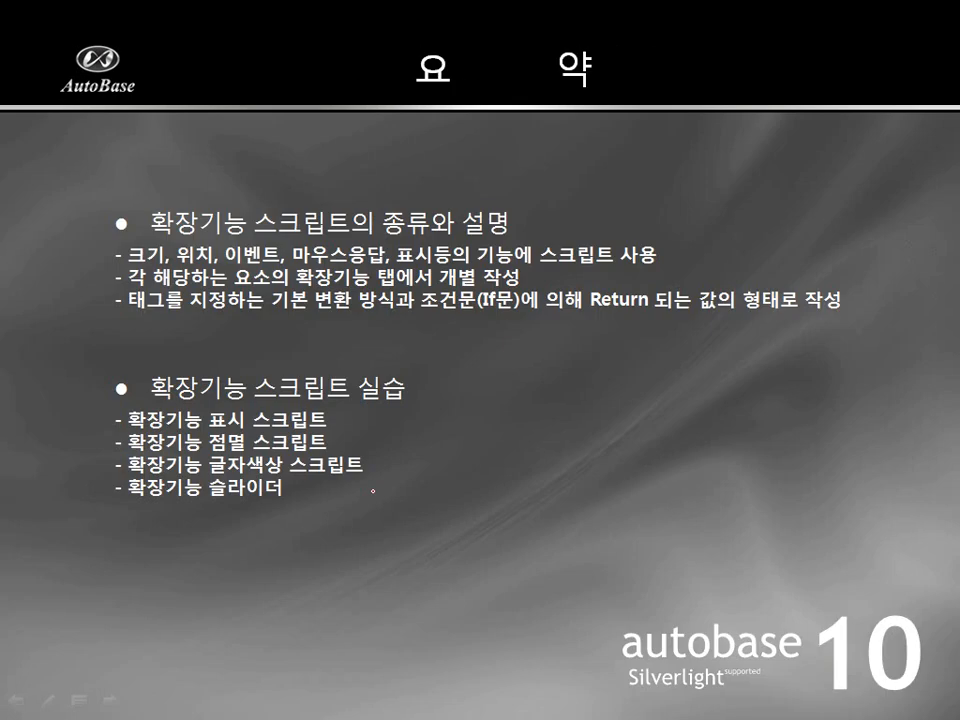